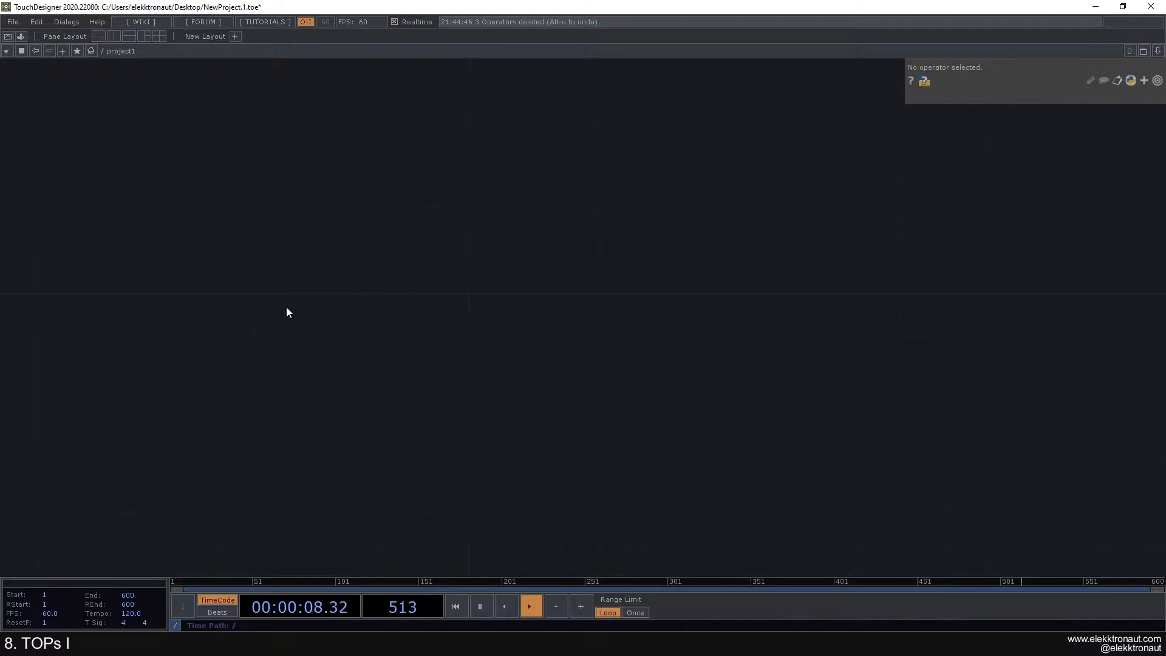
Step: Reopen the OP Create Dialog and filter by 'mo' to show Monochrome and Movie File TOPs
double_click(266, 251)
text(m)
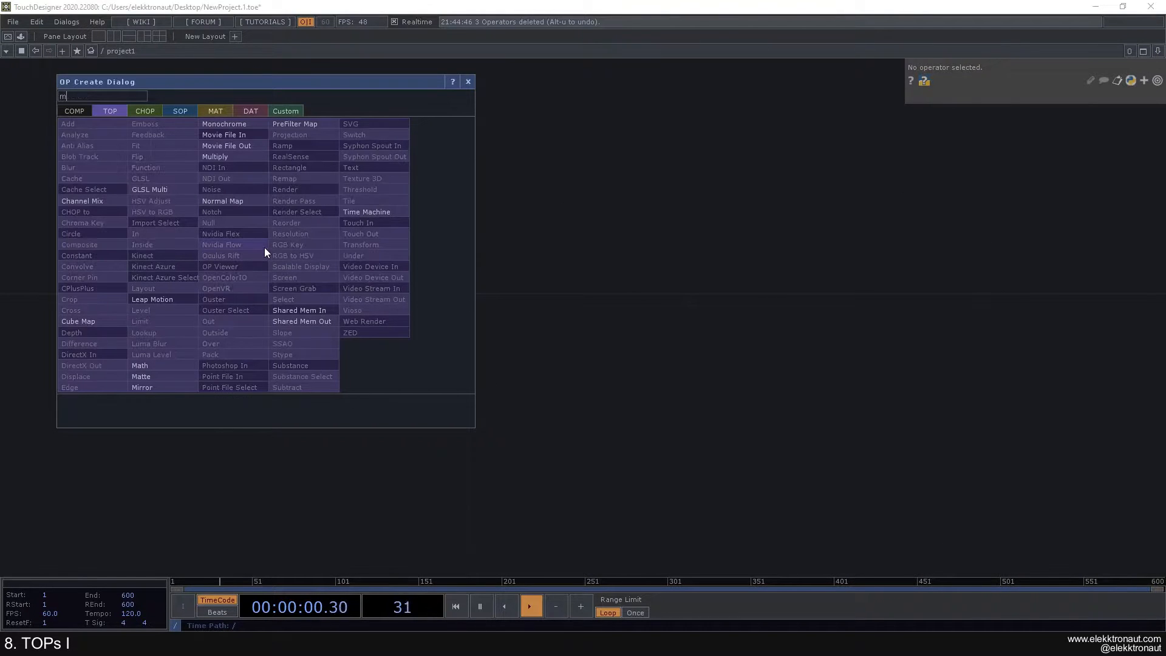
key(Escape)
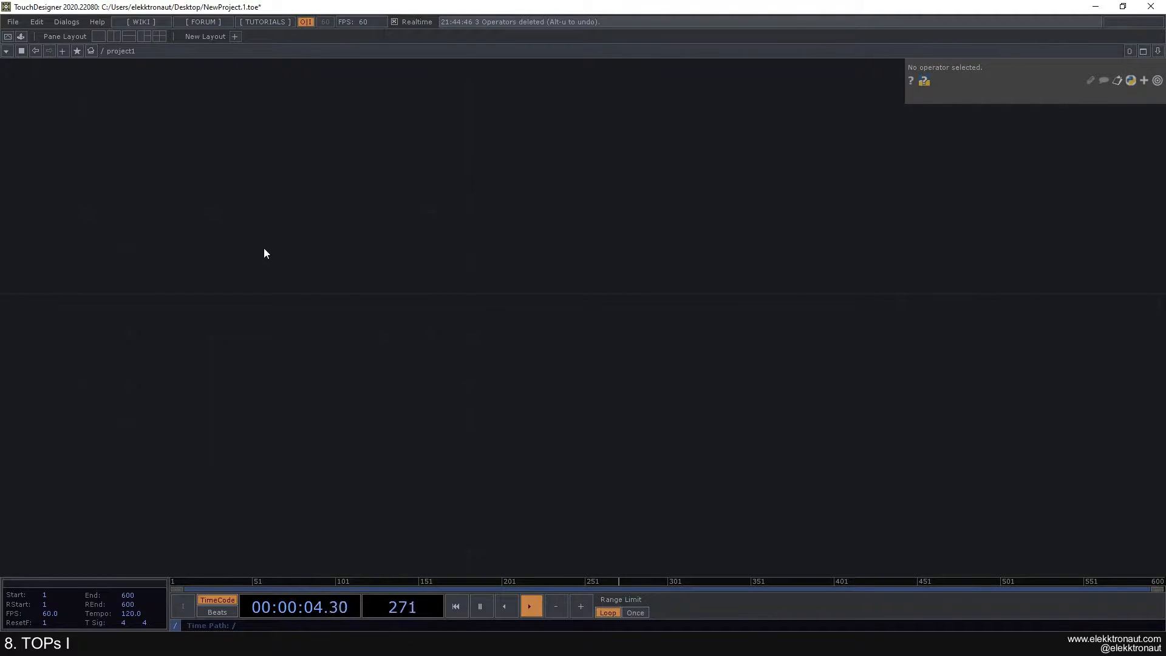
double_click(234, 279)
text(mo)
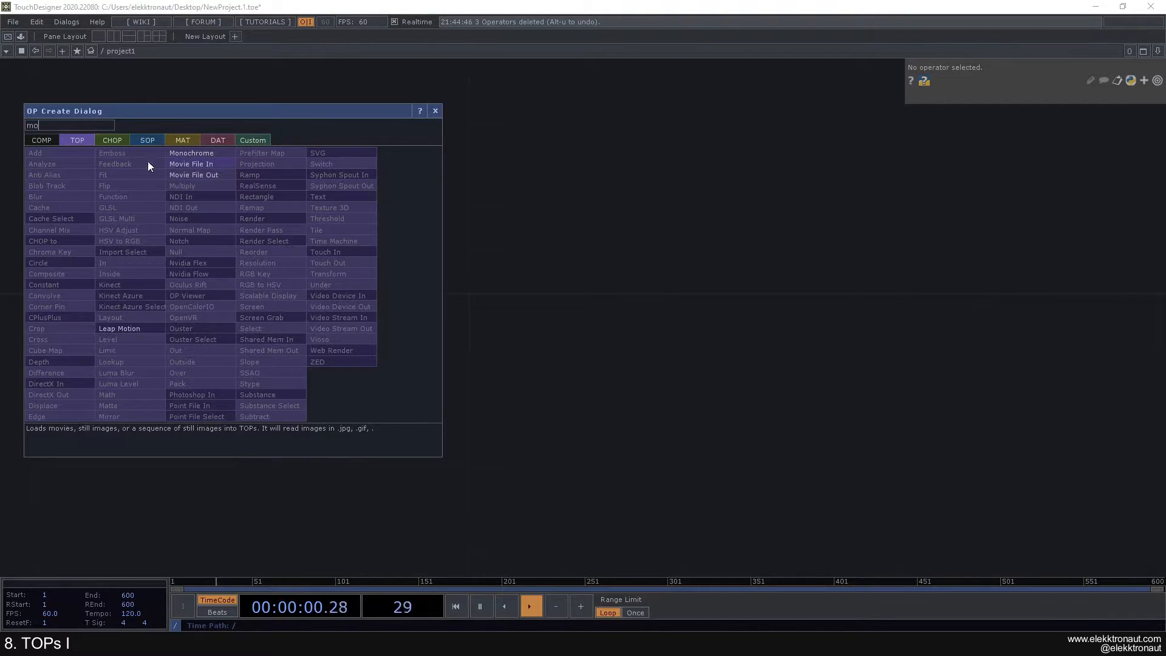
Step: Place a Movie File In TOP, moviefilein1, playing the banana sample, and frame it in the view
click(184, 164)
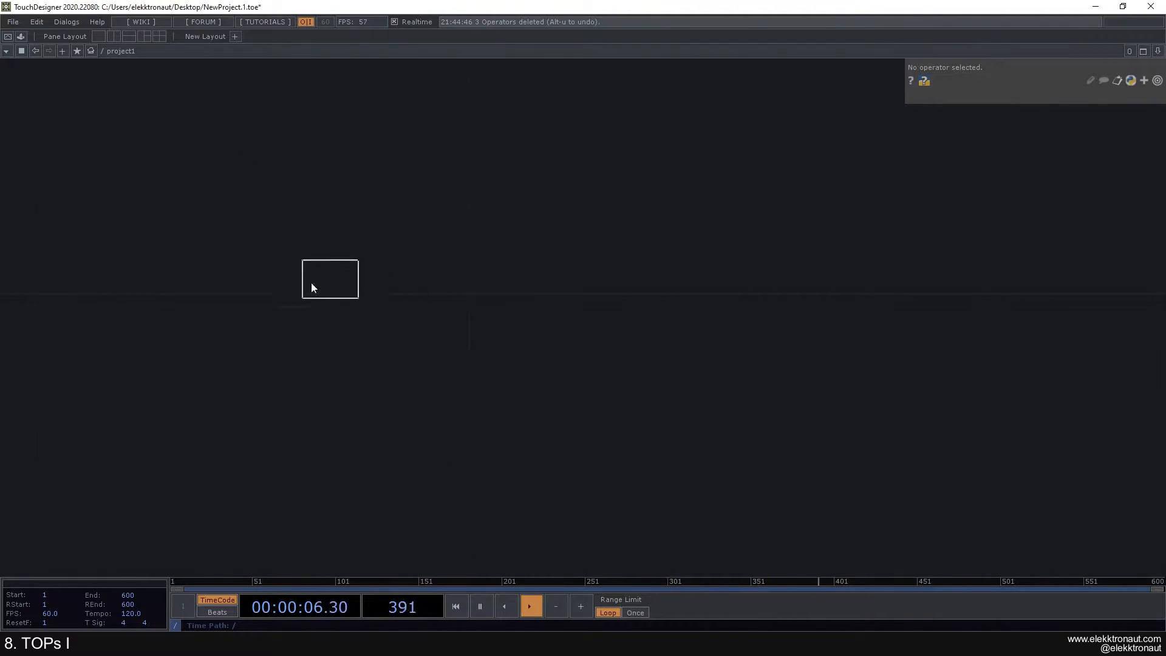
click(276, 290)
scroll(302, 284, up, 3)
drag(305, 322, 248, 209)
scroll(268, 244, down, 3)
drag(271, 250, 332, 333)
drag(445, 367, 416, 357)
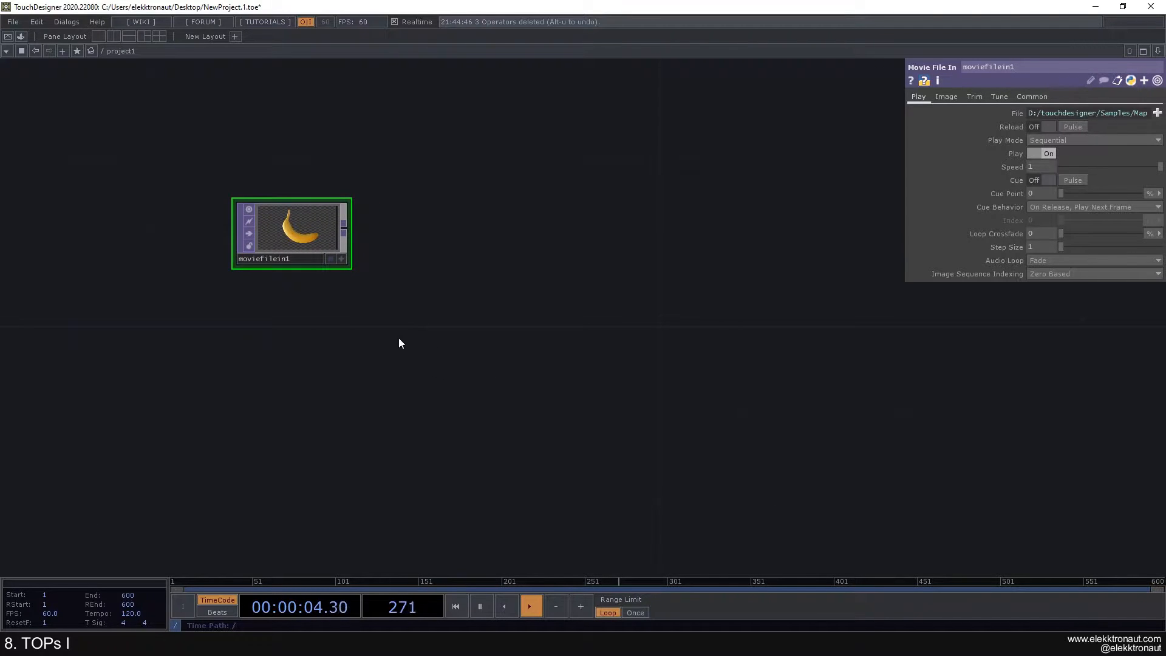
scroll(295, 234, up, 2)
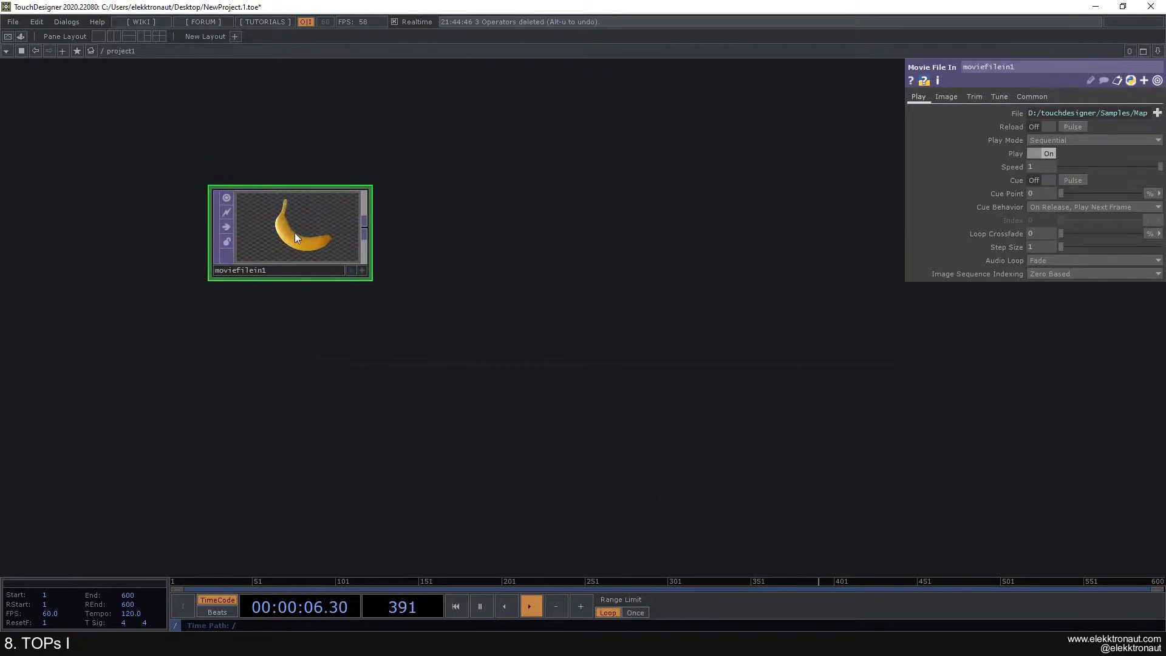
scroll(280, 226, up, 2)
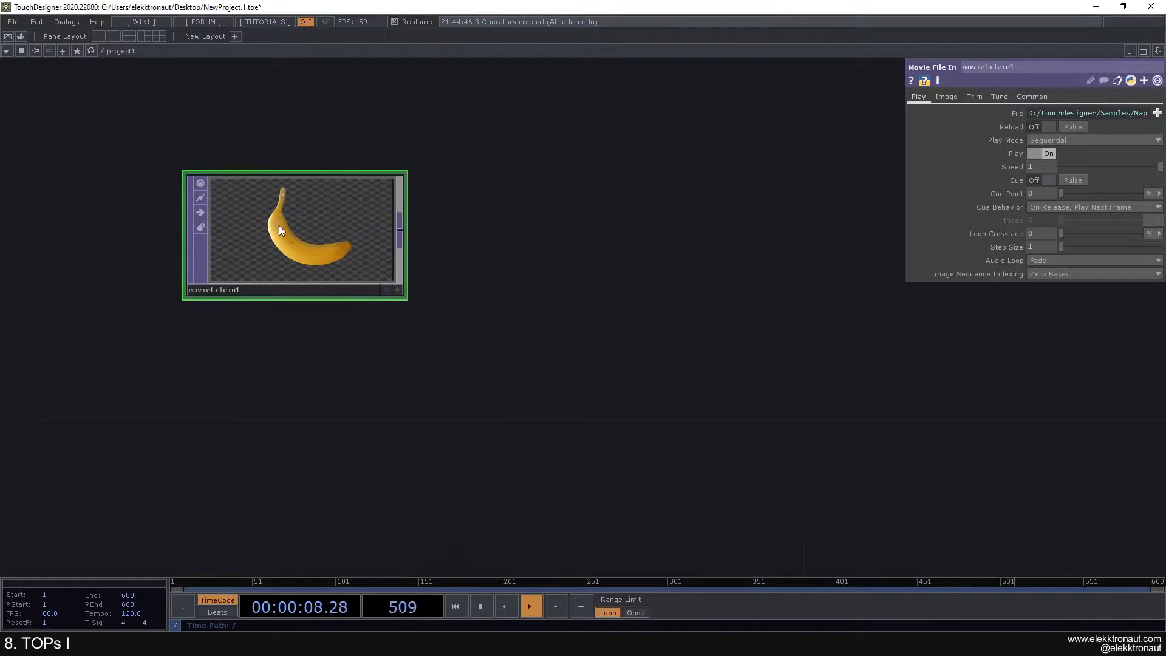
scroll(261, 201, down, 5)
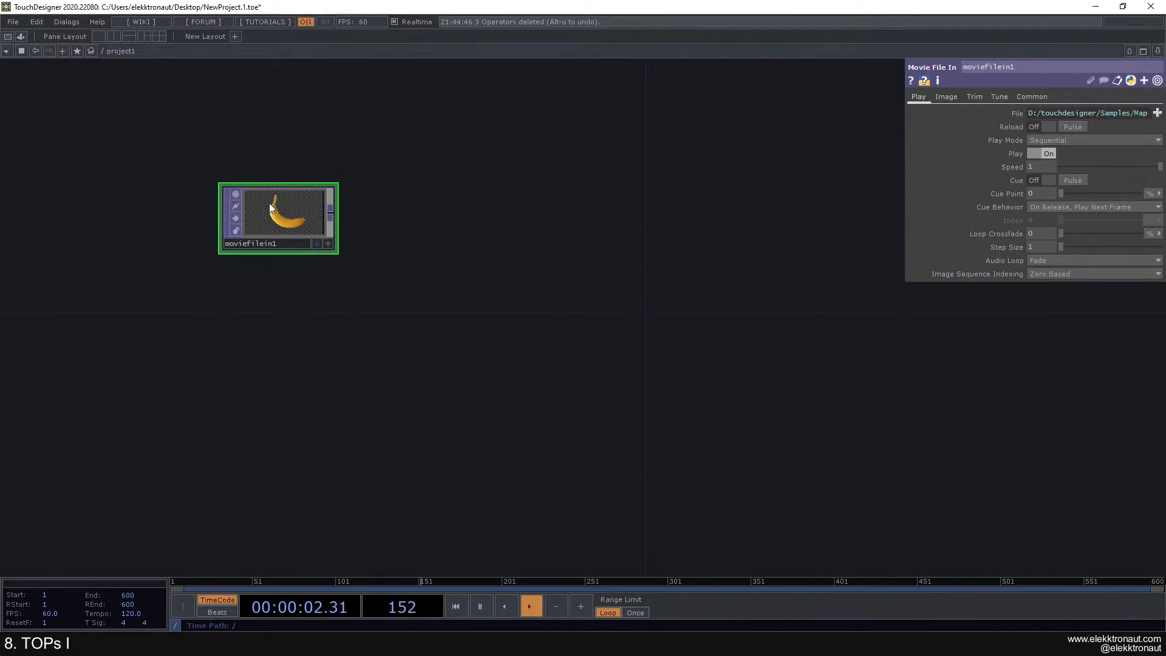
scroll(269, 206, up, 2)
drag(526, 209, 551, 225)
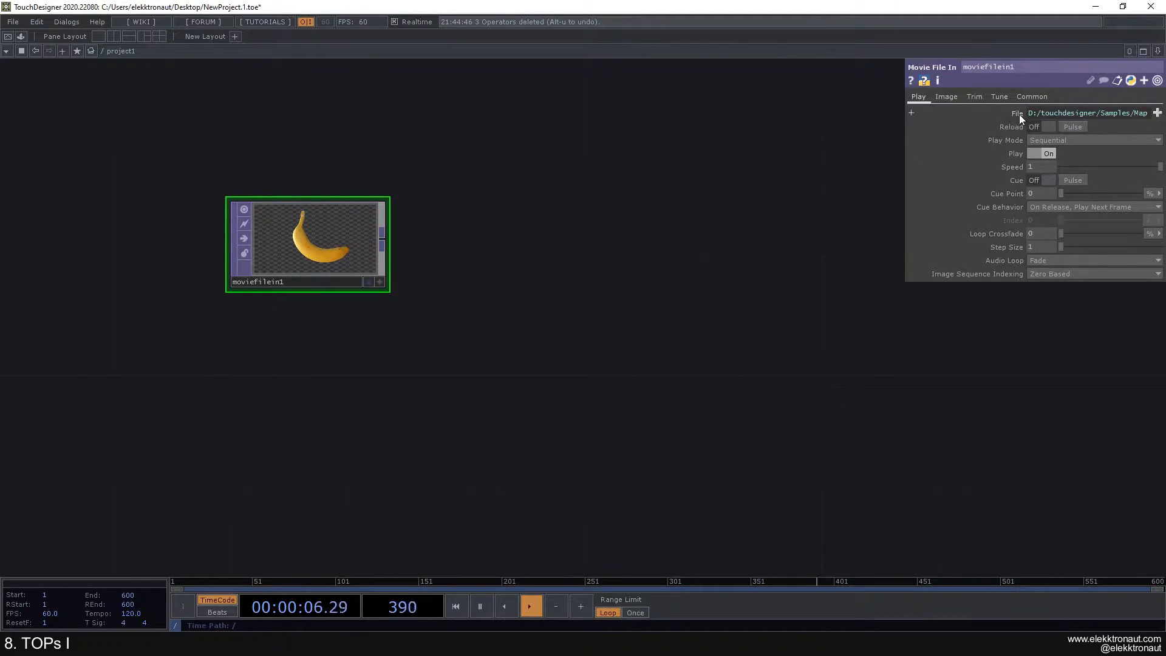
click(1158, 113)
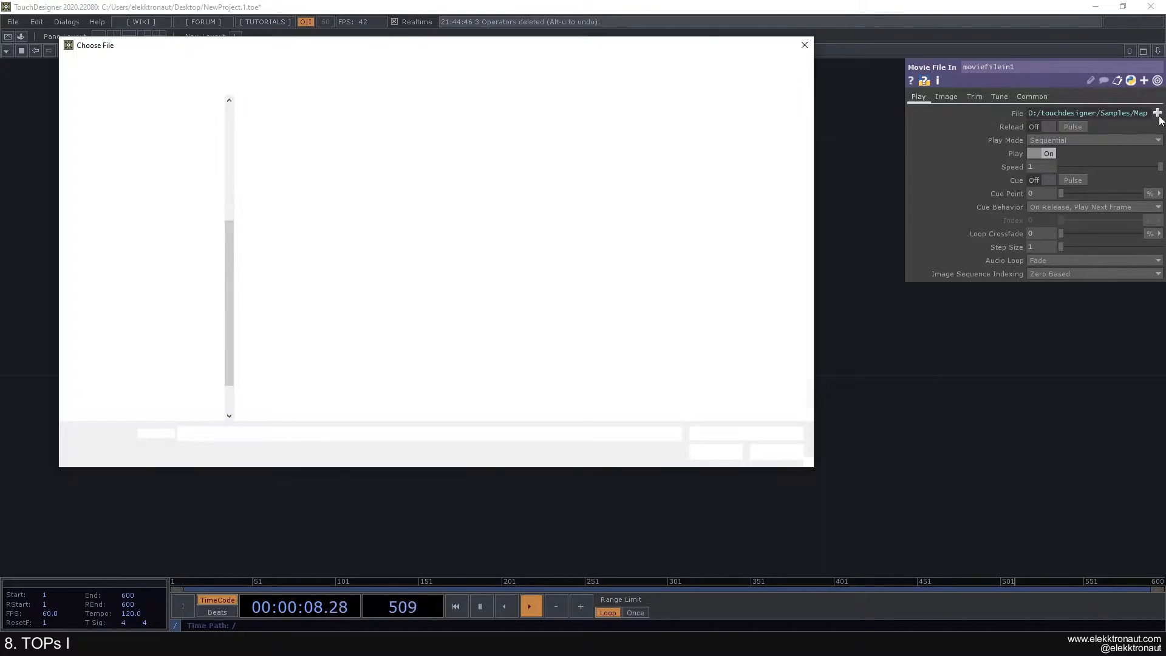
click(804, 44)
click(1029, 113)
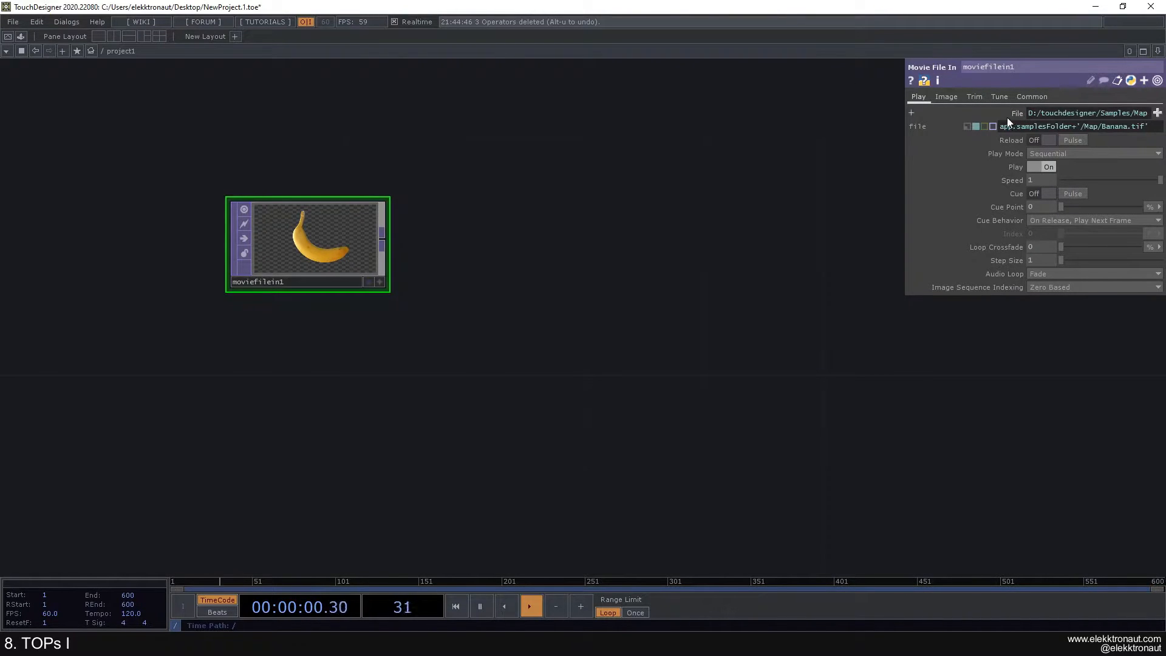
click(968, 126)
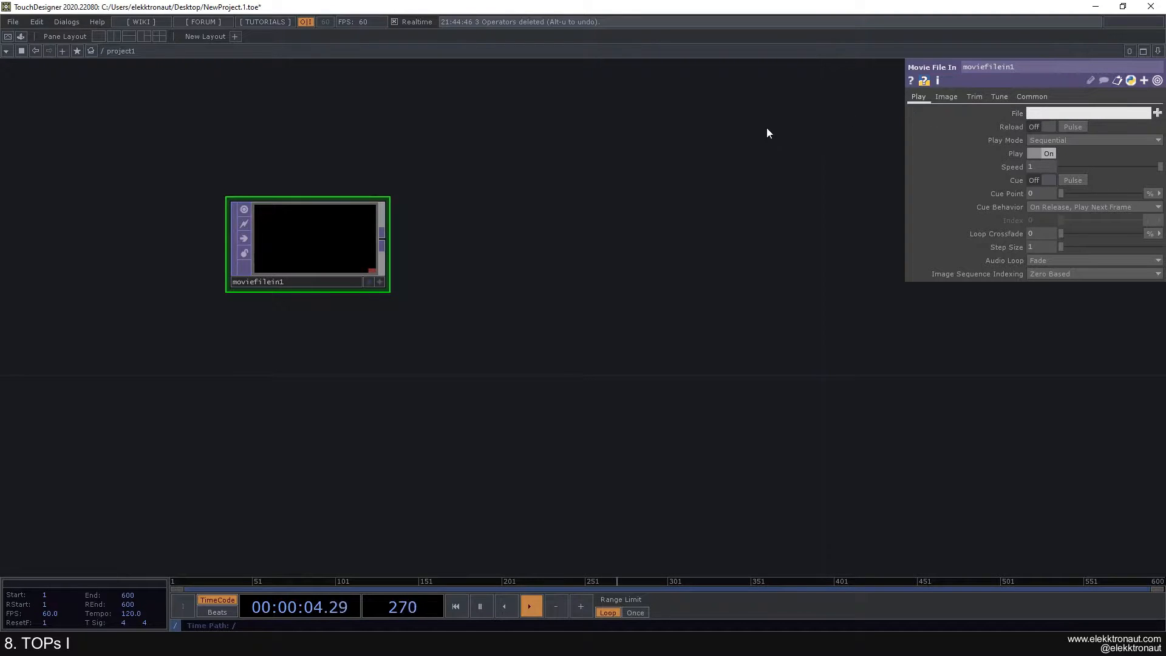
key(ctrl+z)
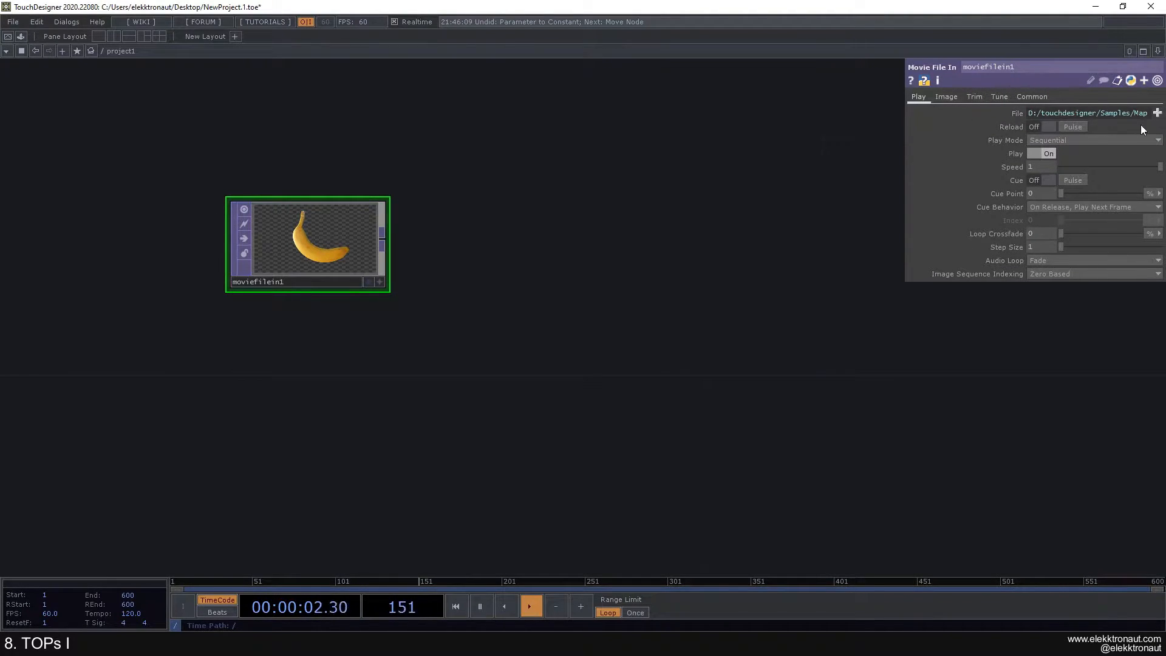
Step: Browse the Samples/Map folder and load Mettler.4 as moviefilein1's File
click(1157, 113)
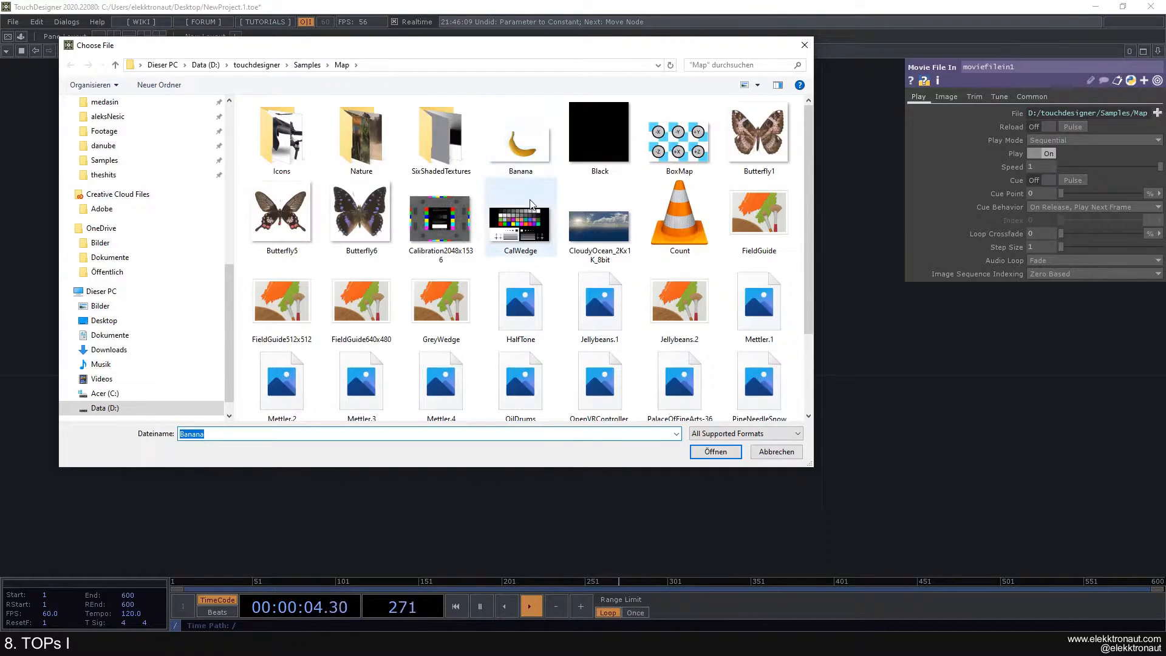
drag(487, 53, 534, 100)
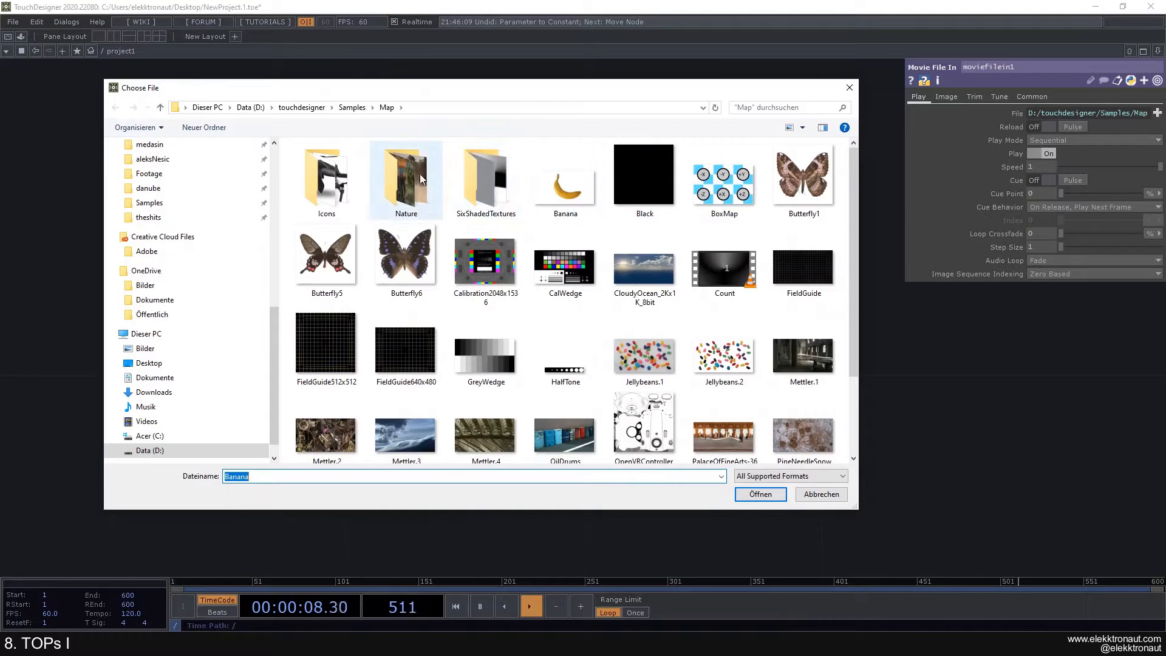
click(851, 87)
click(1157, 113)
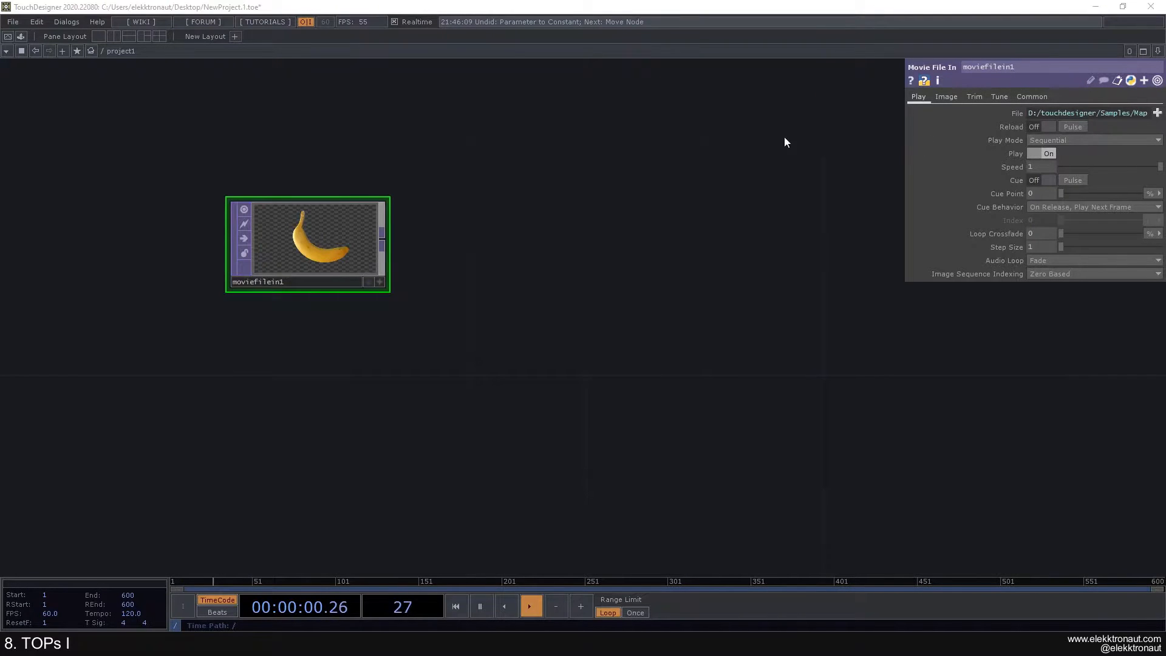
drag(387, 90, 382, 83)
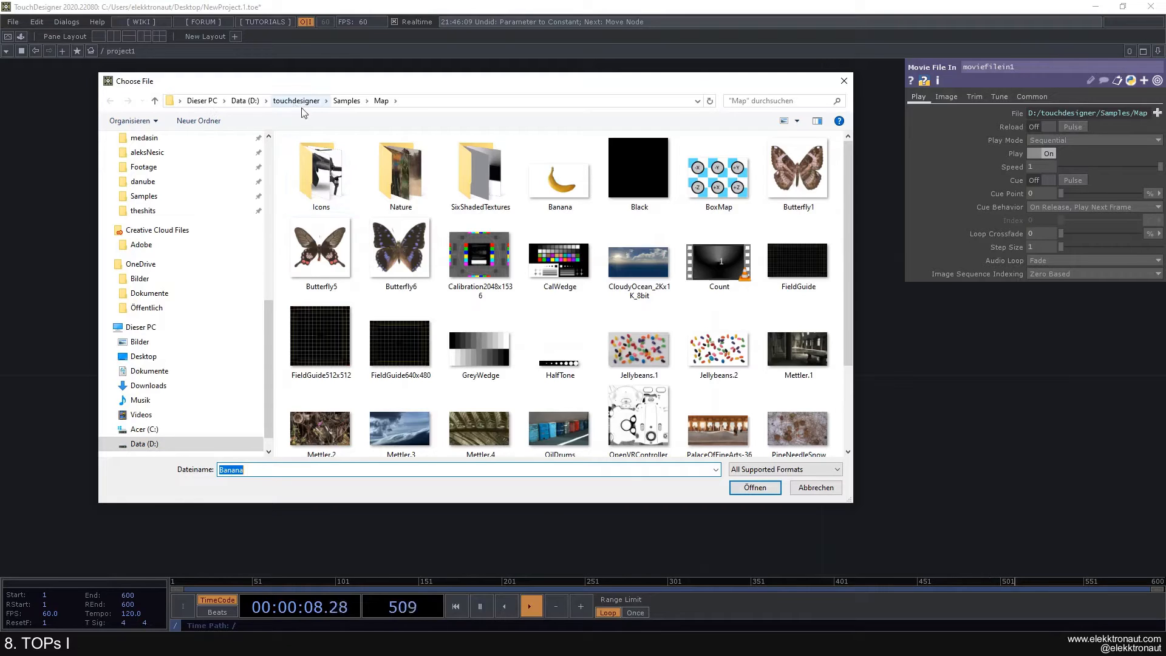
scroll(229, 229, up, 2)
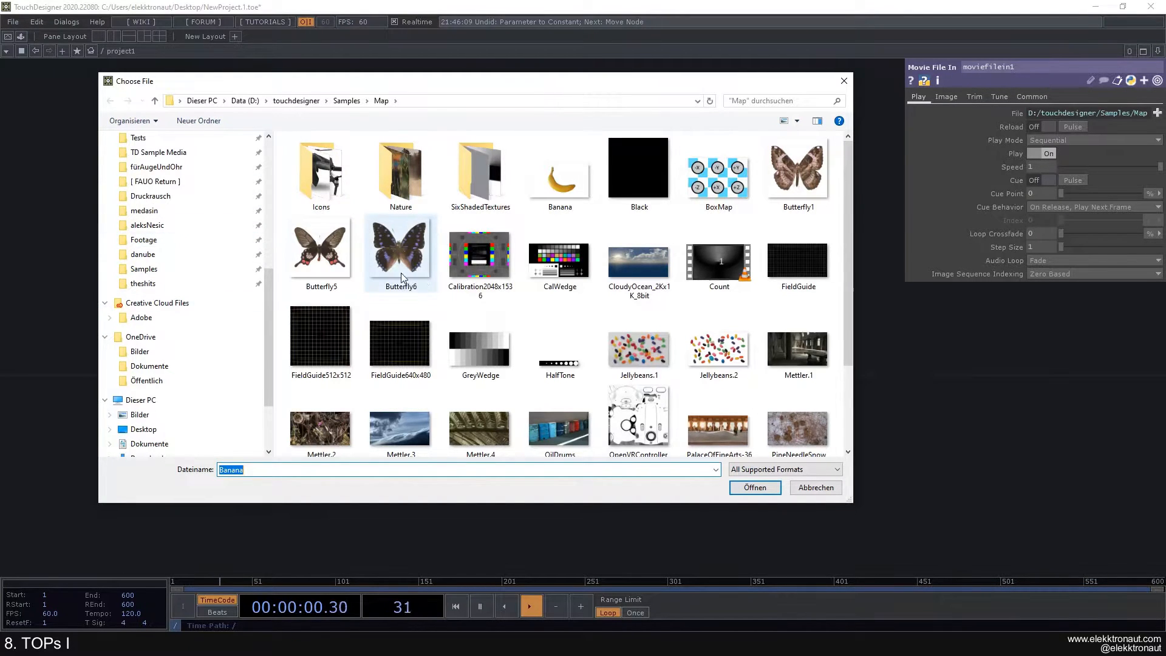
scroll(405, 278, down, 2)
scroll(247, 260, down, 2)
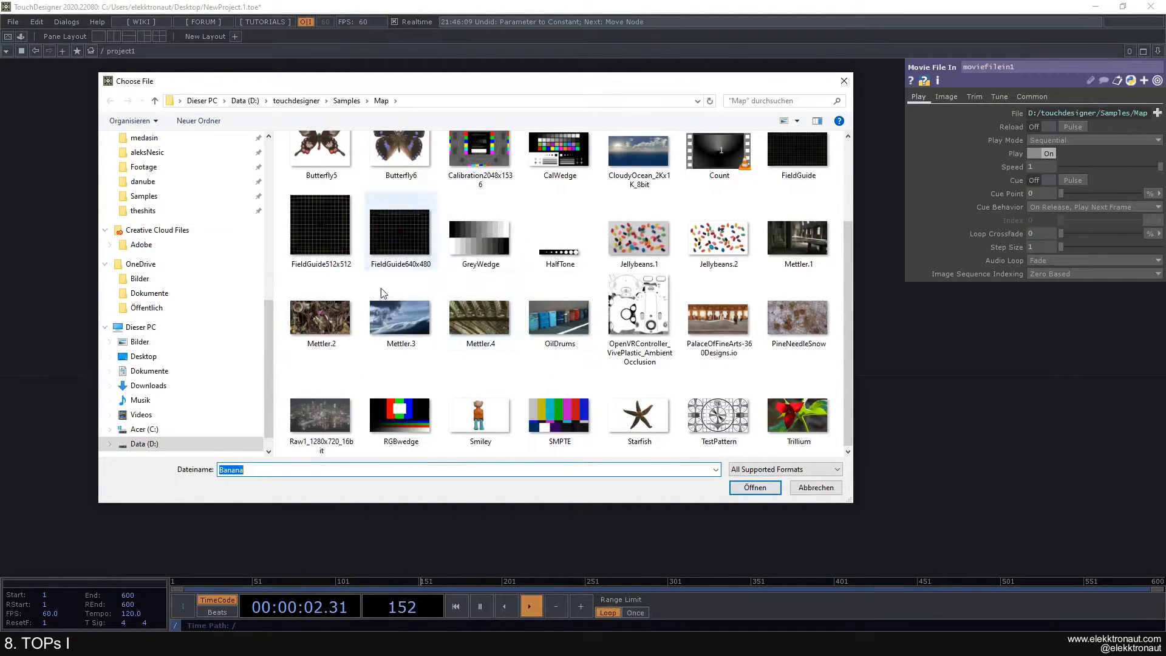
scroll(435, 298, up, 2)
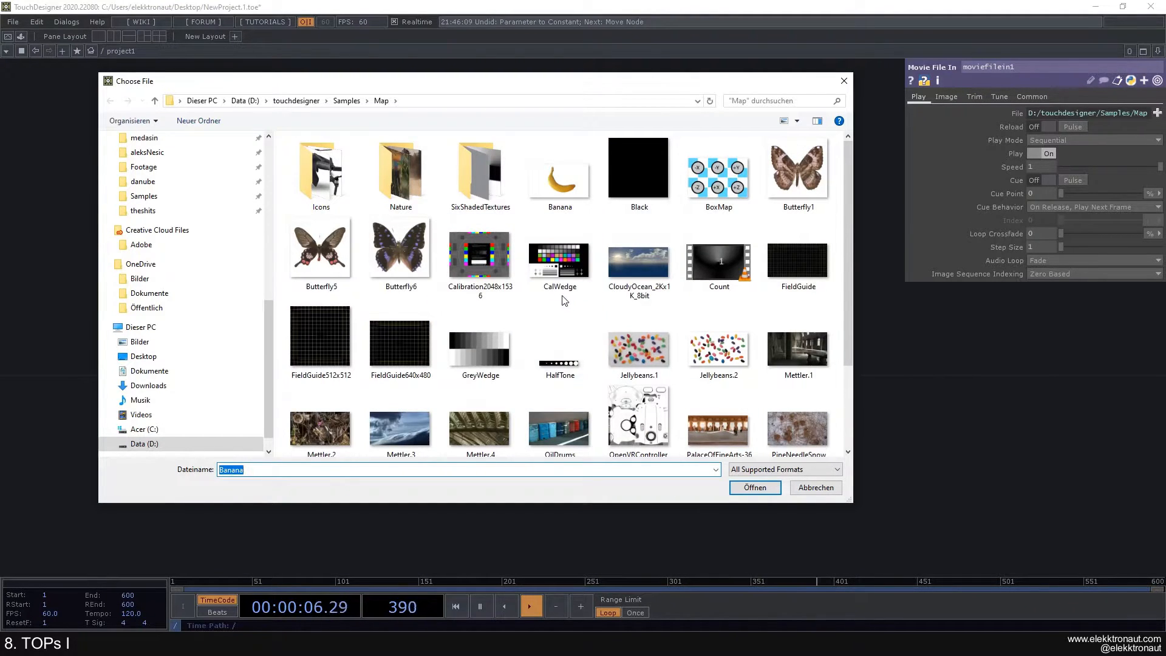
scroll(477, 244, down, 1)
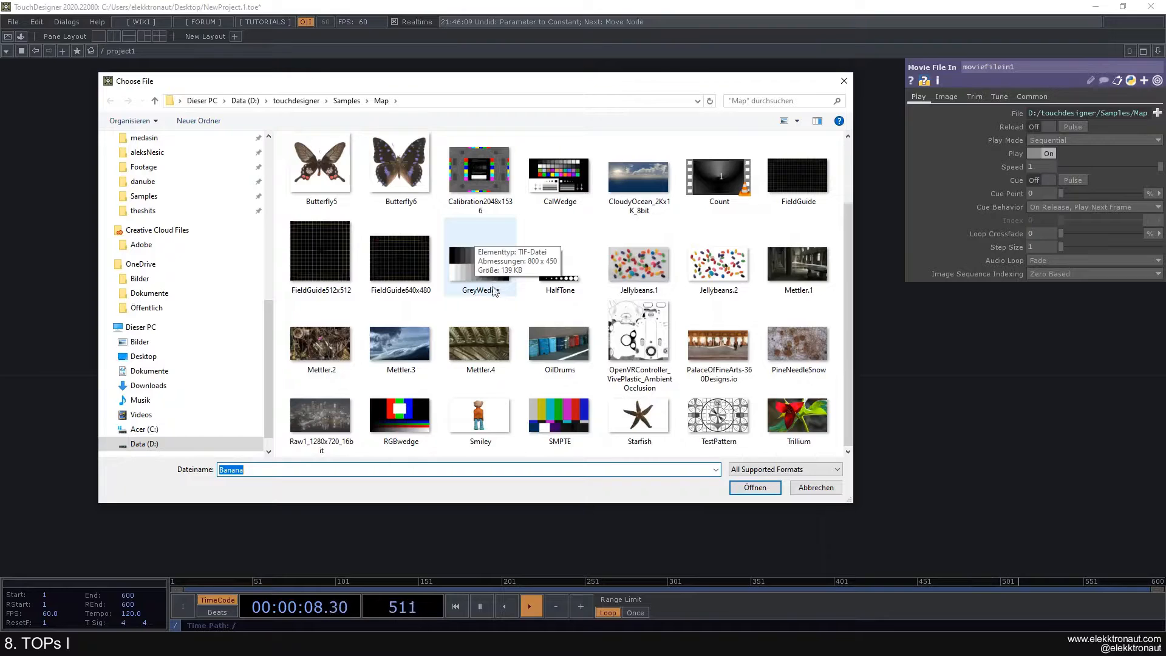
double_click(488, 330)
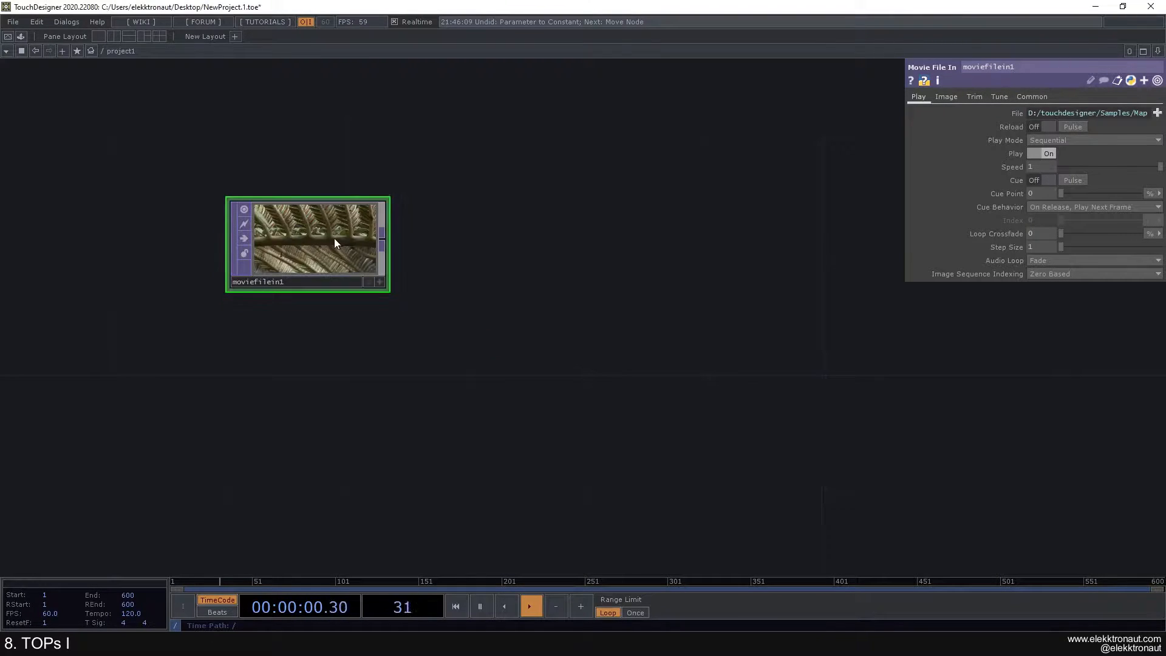
Step: Pan and zoom the network so moviefilein1 sits toward the upper left
scroll(334, 240, up, 3)
scroll(324, 232, down, 5)
drag(410, 229, 325, 207)
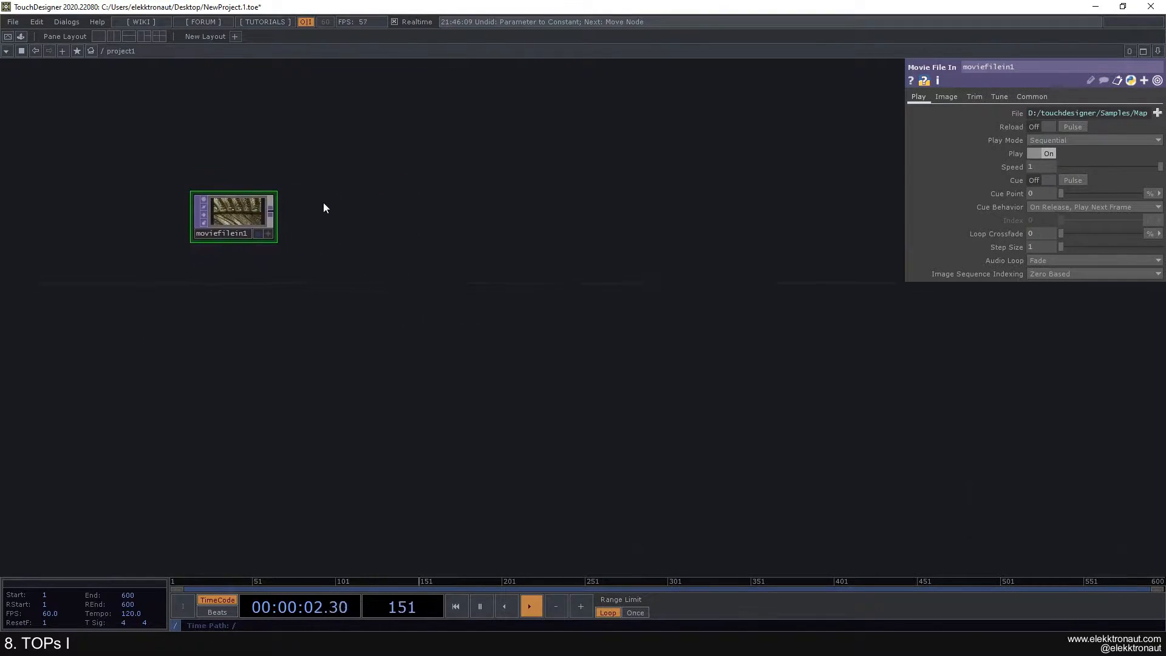
scroll(201, 201, up, 2)
scroll(200, 200, down, 1)
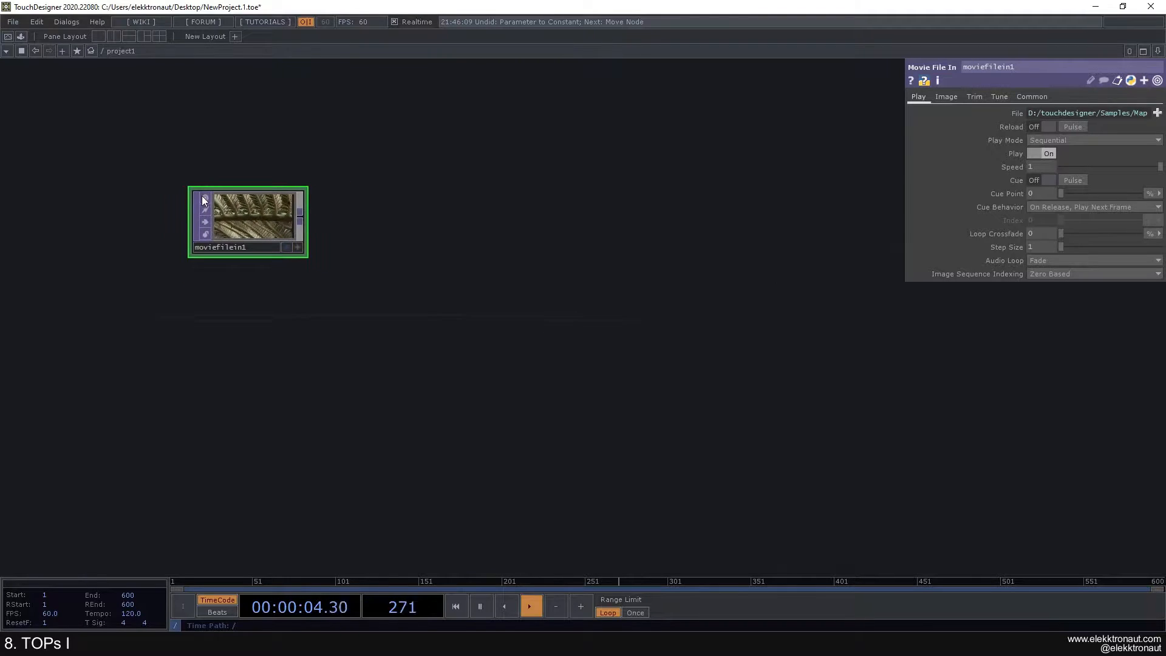
drag(236, 180, 328, 207)
drag(328, 160, 300, 144)
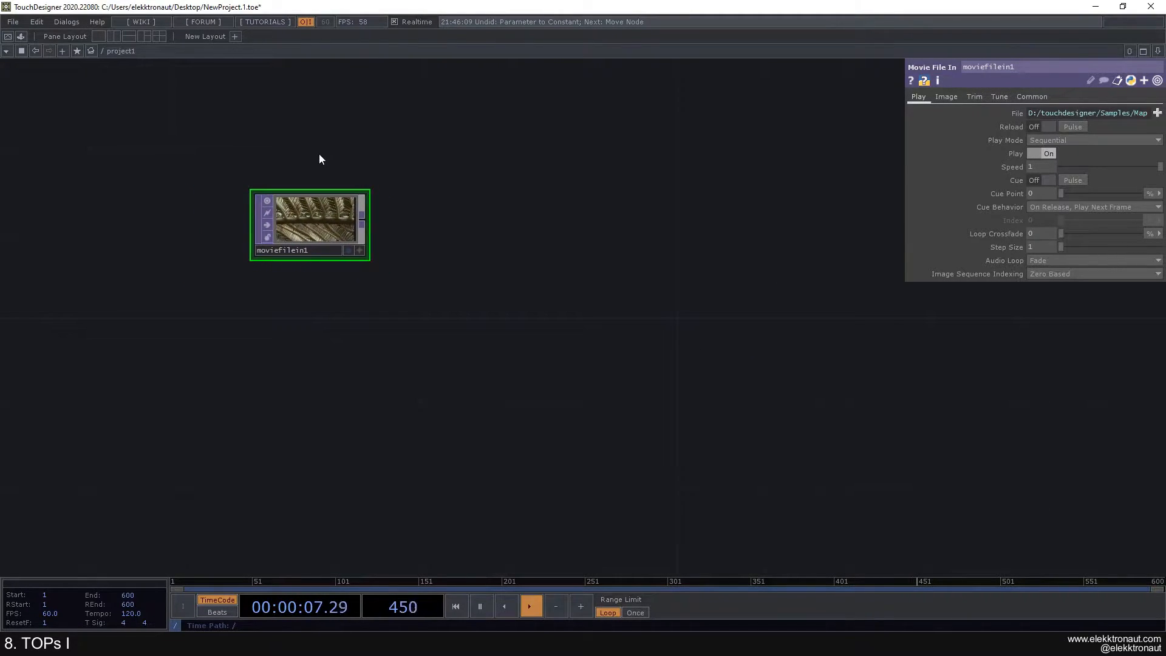
Step: Look through moviefilein1's Image, Trim and Play parameter pages
click(946, 97)
click(918, 97)
click(971, 97)
click(945, 99)
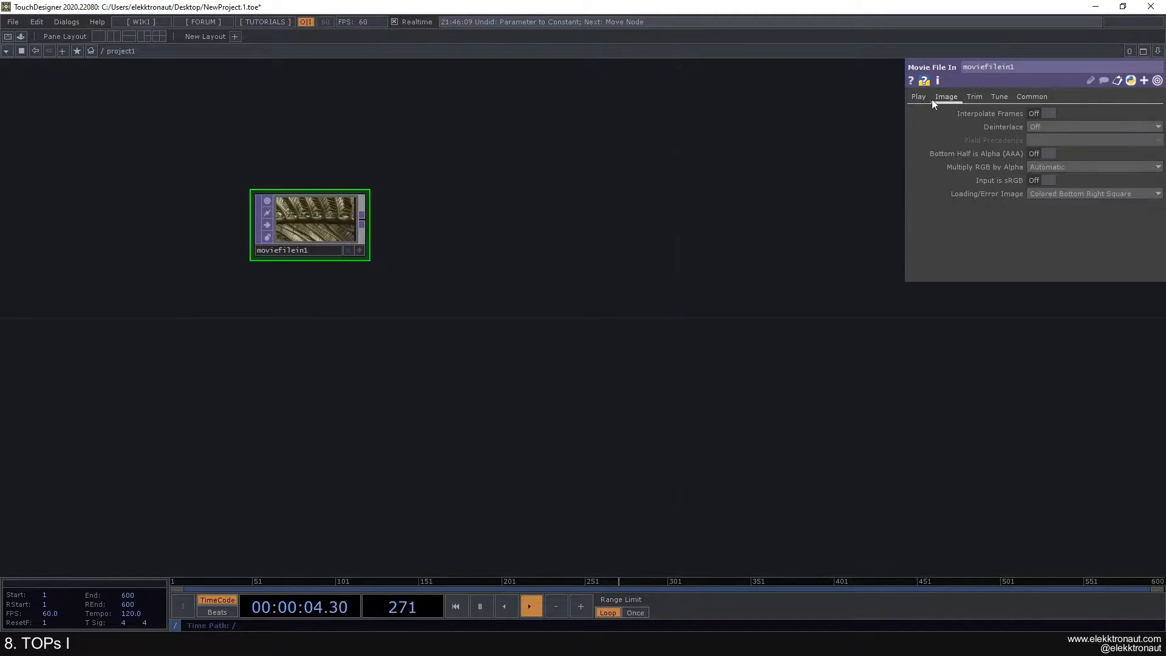
click(922, 99)
scroll(304, 222, up, 5)
scroll(297, 206, down, 2)
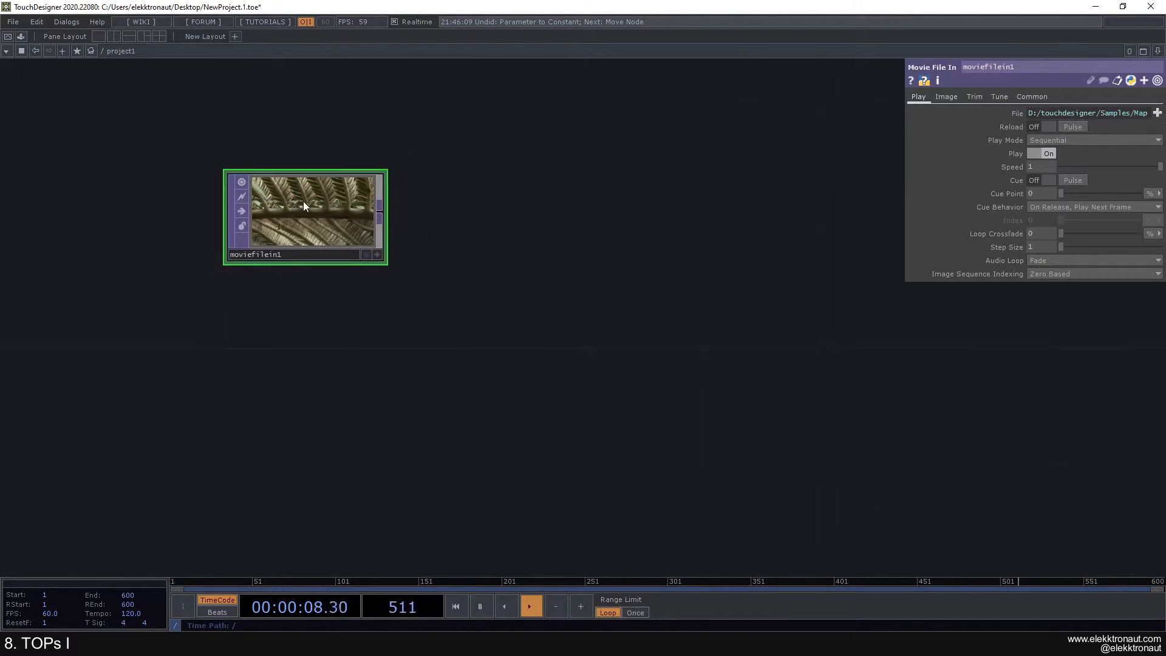
scroll(308, 203, down, 2)
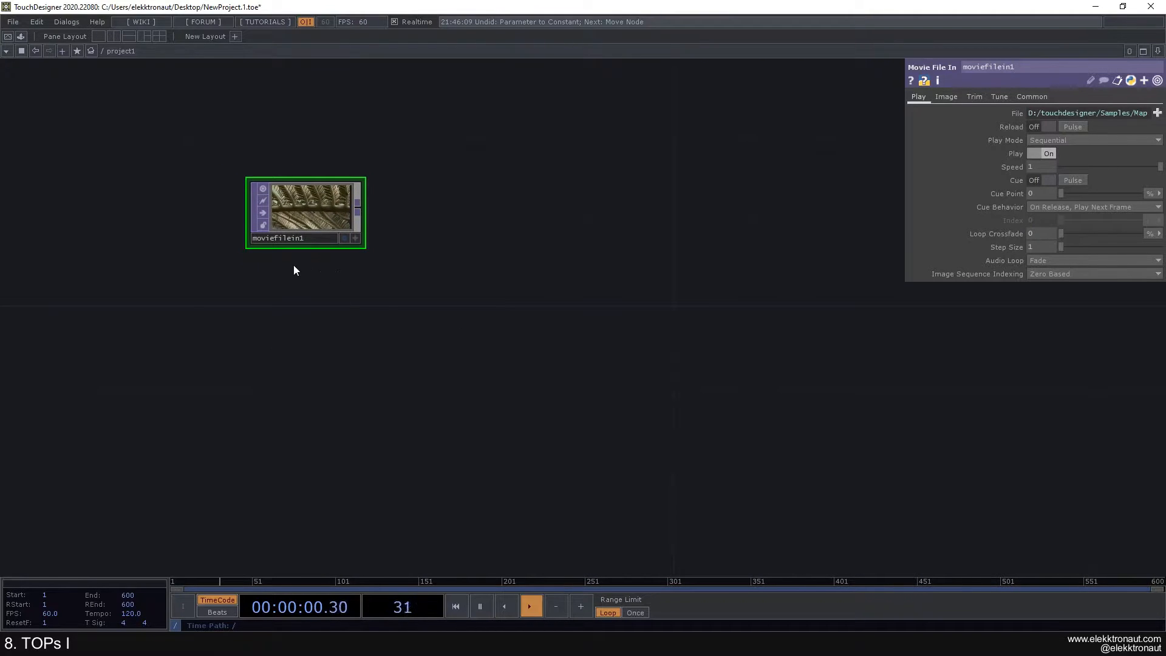
drag(294, 268, 260, 257)
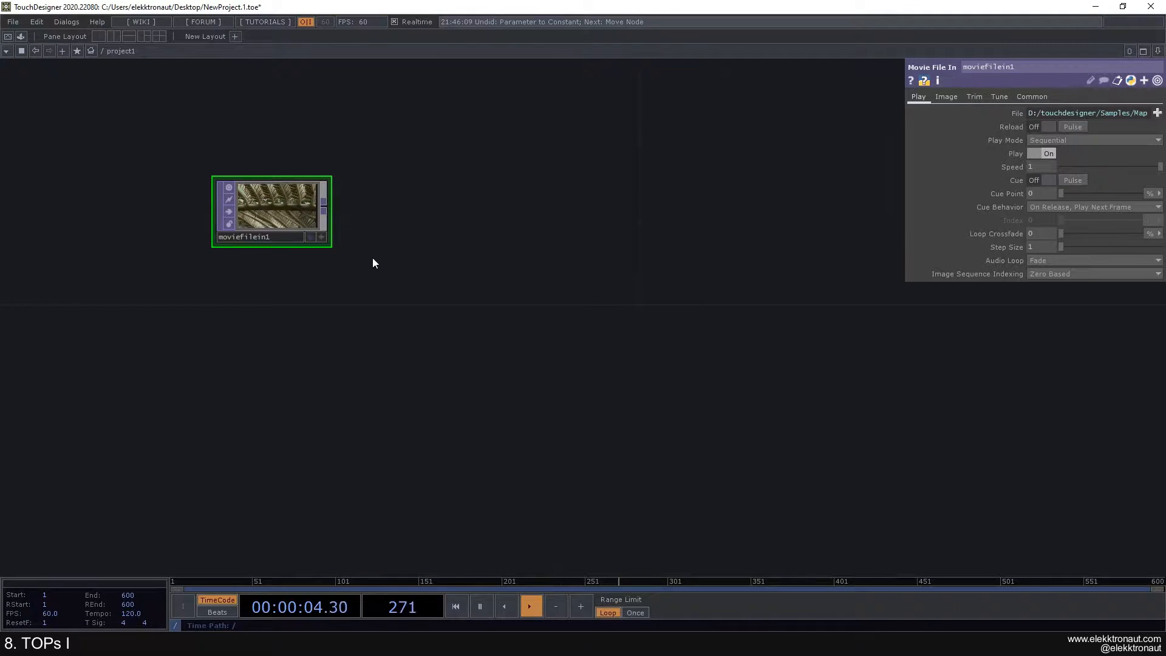
drag(337, 270, 359, 275)
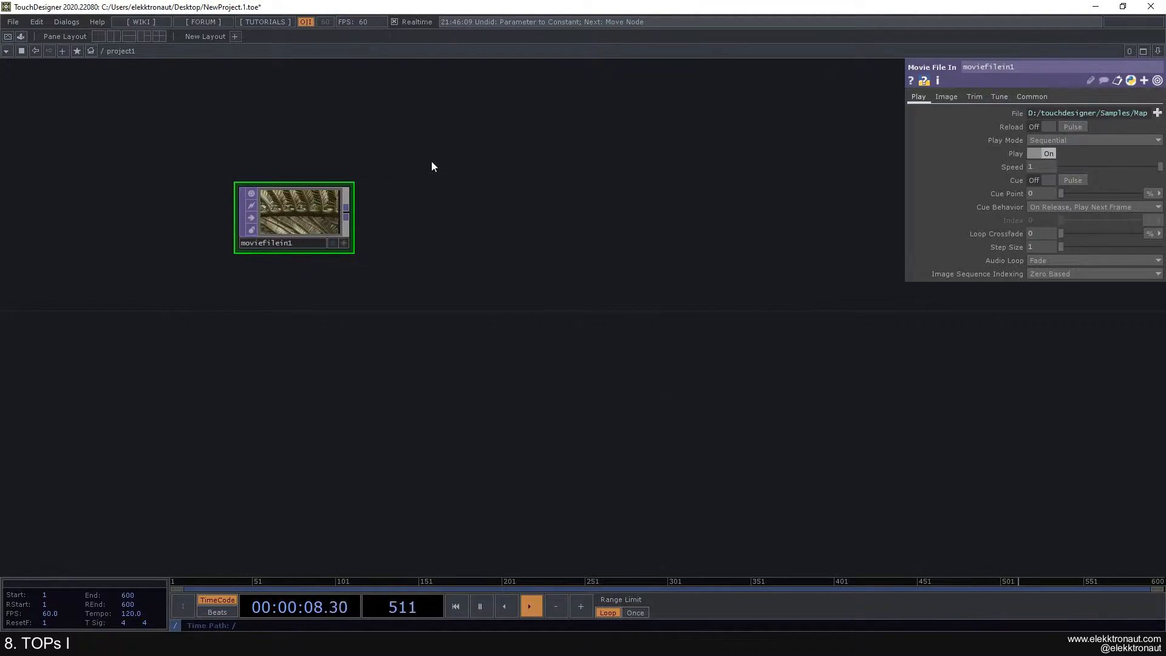
Step: Load Movie.4 from Samples/Map/Nature into moviefilein1
click(1157, 113)
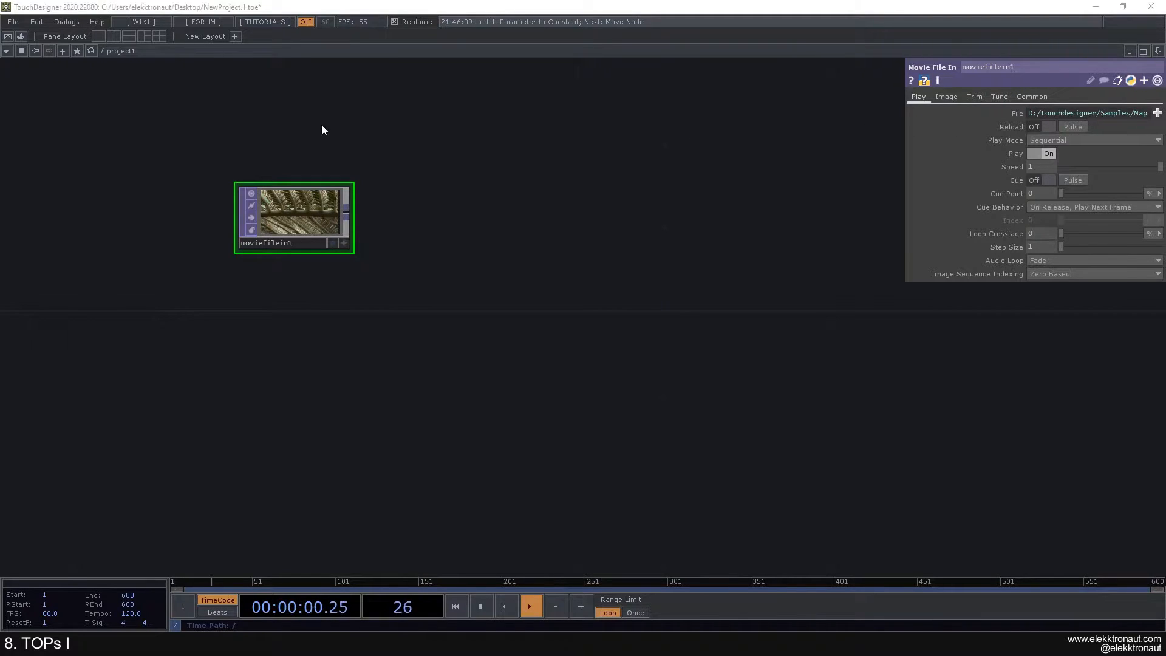
double_click(396, 166)
click(349, 196)
double_click(312, 194)
Step: Pan and zoom the network view around moviefilein1's looping rocky-shore clip
scroll(331, 218, up, 5)
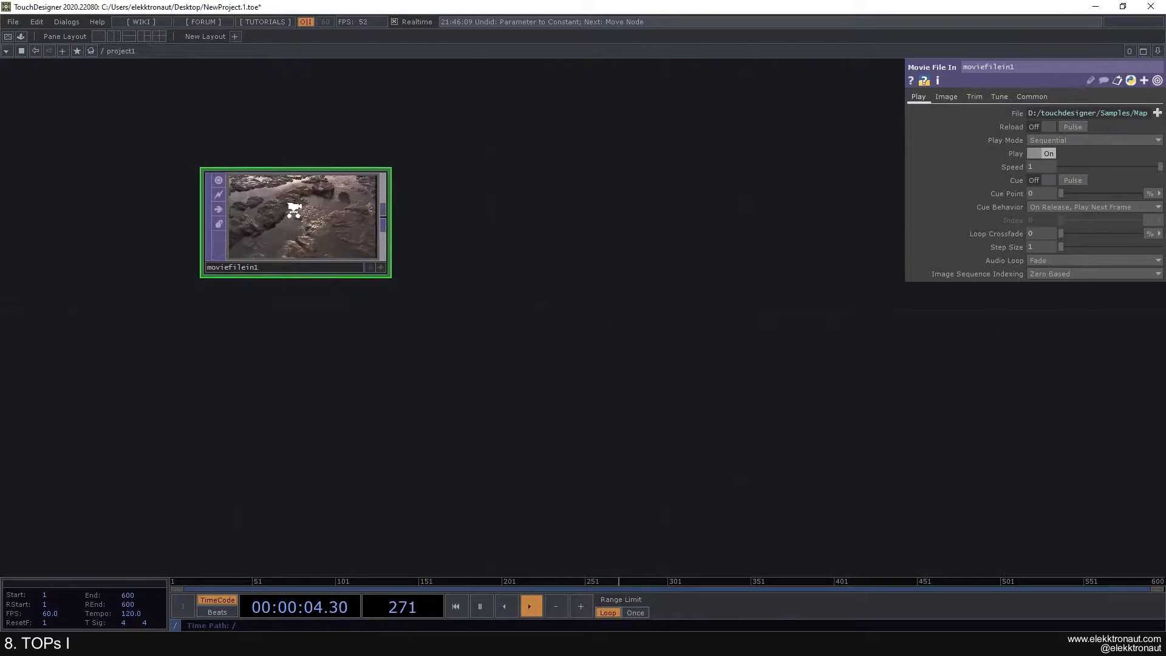
drag(348, 196, 425, 210)
scroll(425, 213, up, 3)
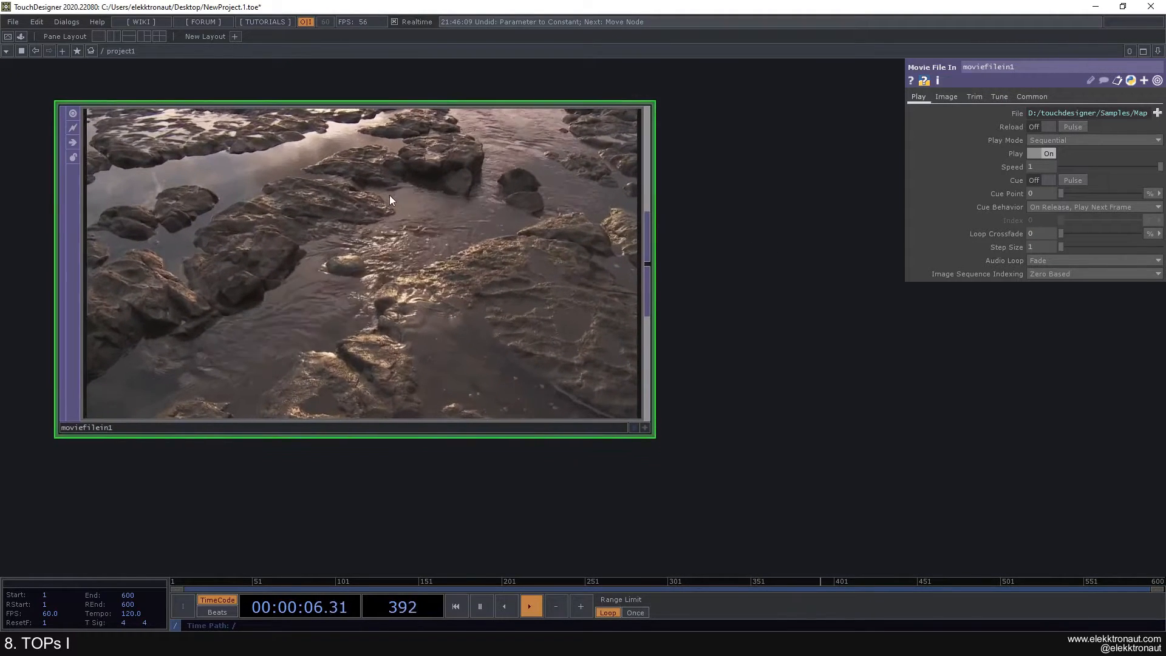
scroll(378, 231, down, 1)
scroll(377, 233, down, 2)
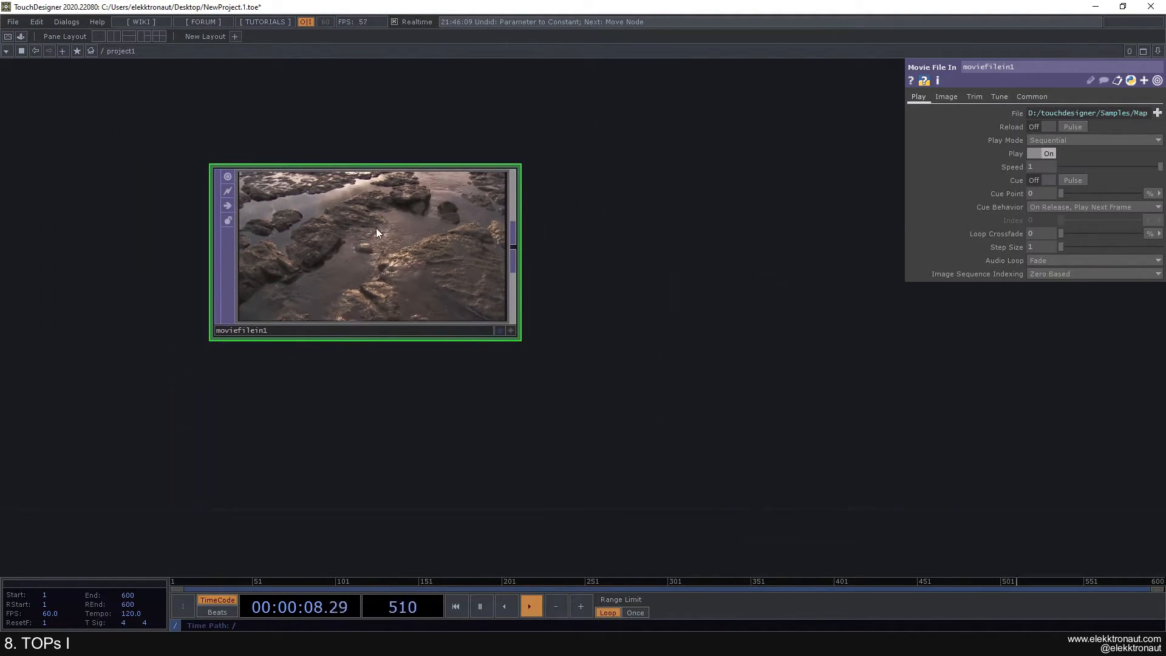
scroll(377, 228, down, 2)
scroll(377, 227, up, 1)
drag(562, 210, 475, 188)
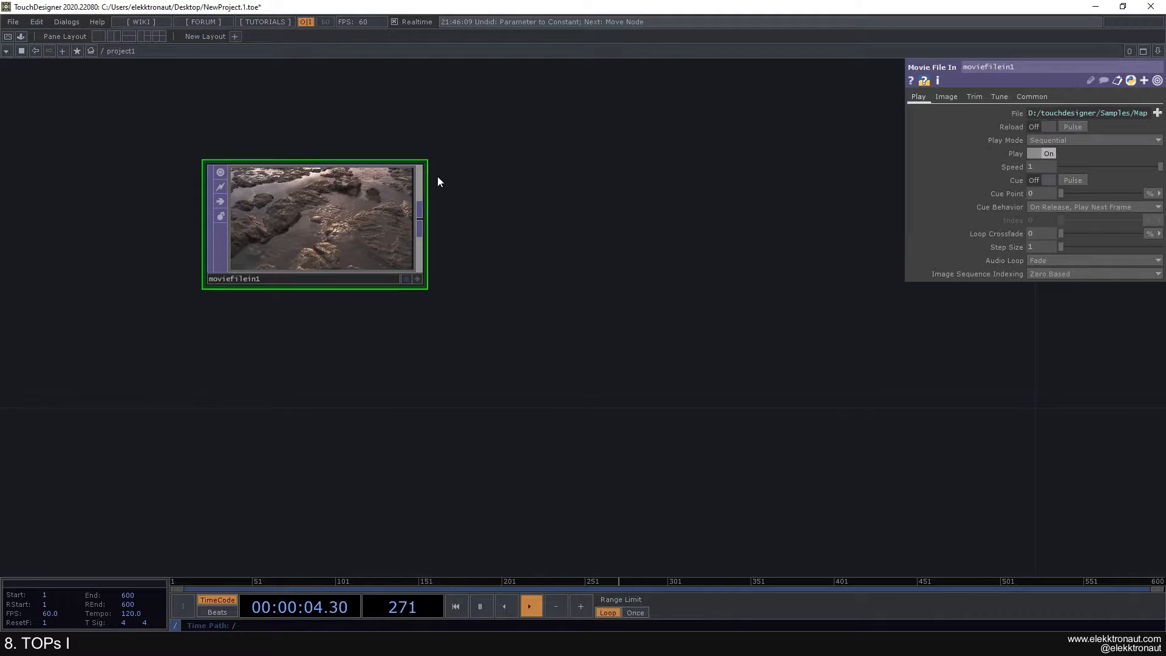
drag(481, 210, 499, 229)
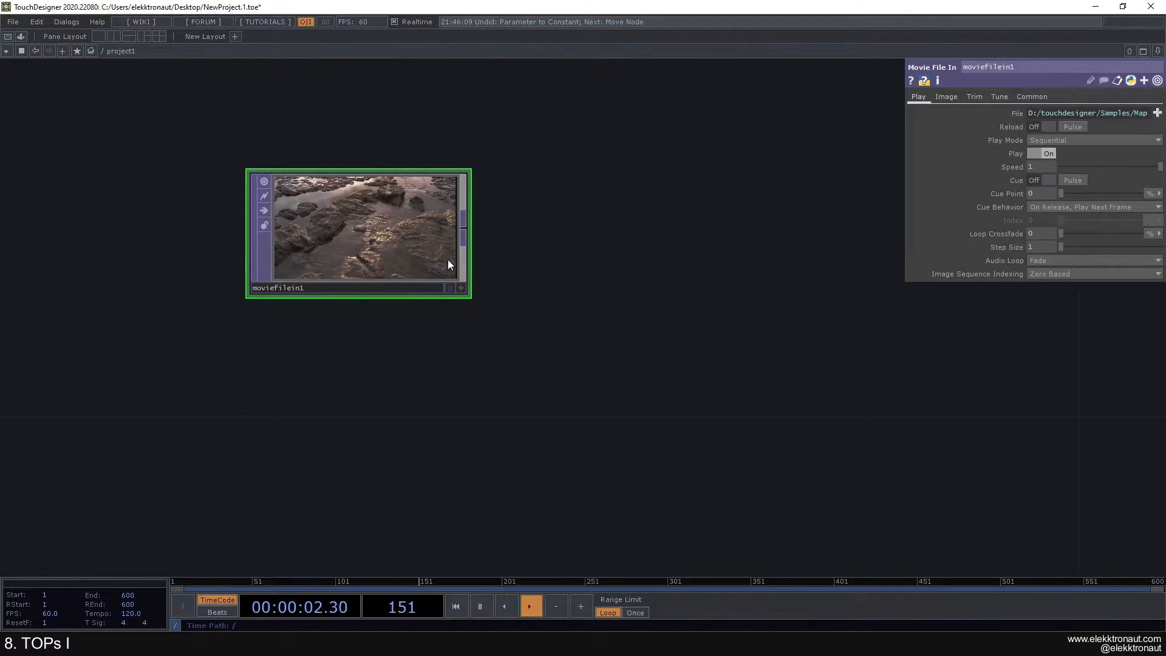
drag(492, 297, 472, 283)
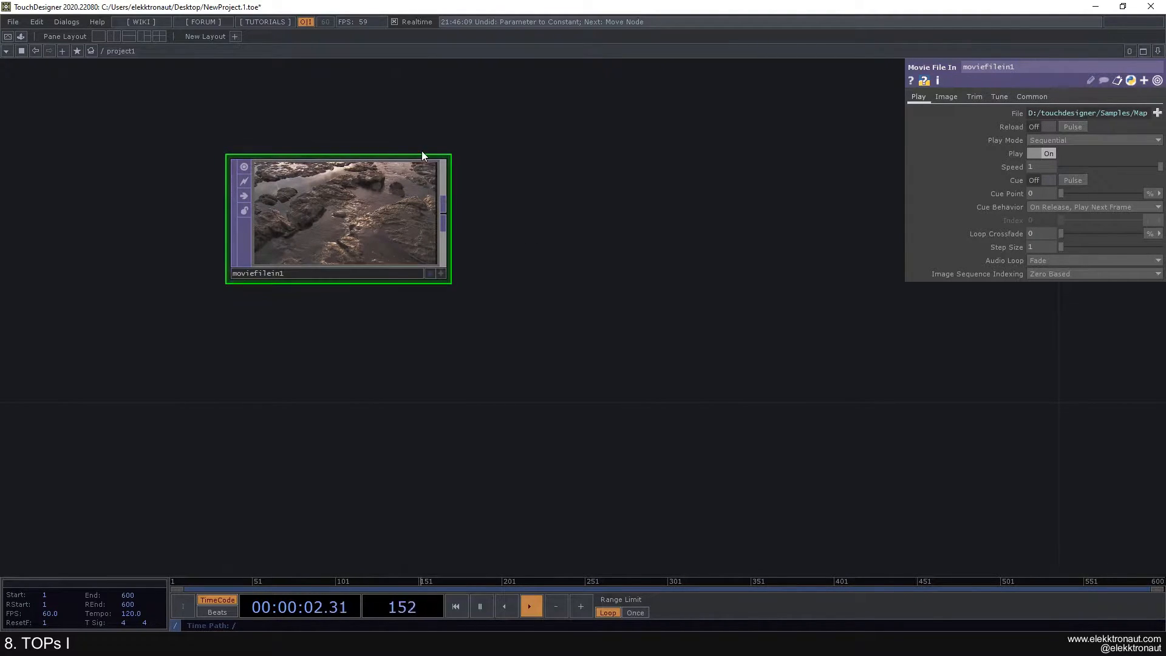
drag(487, 184, 421, 169)
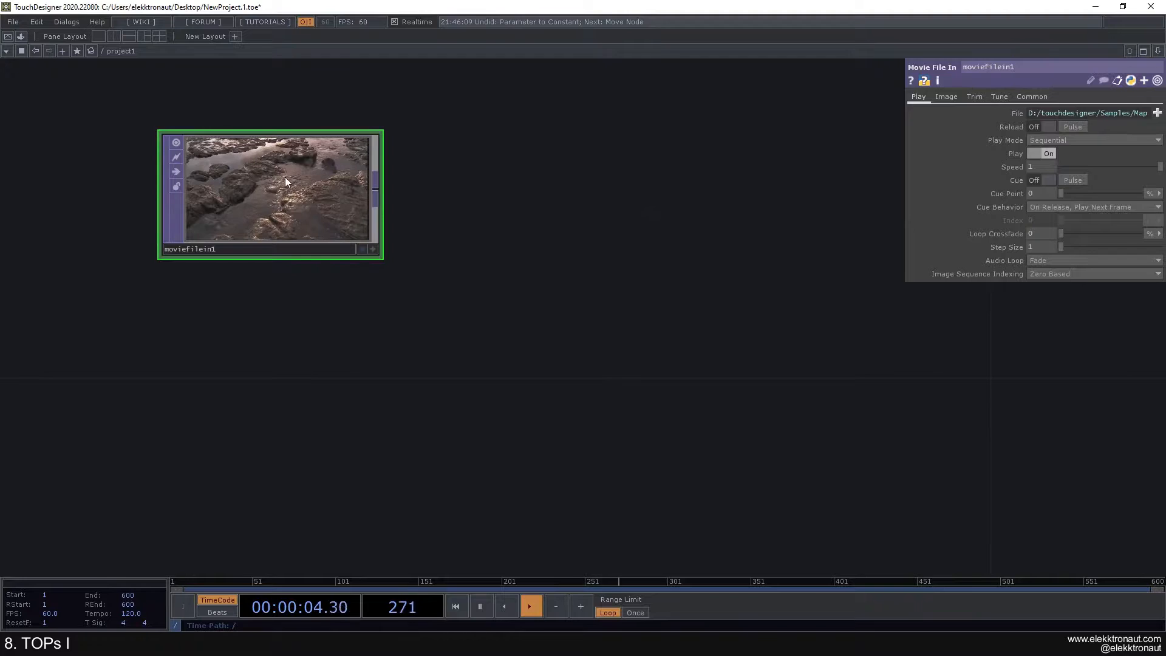
middle_click(283, 196)
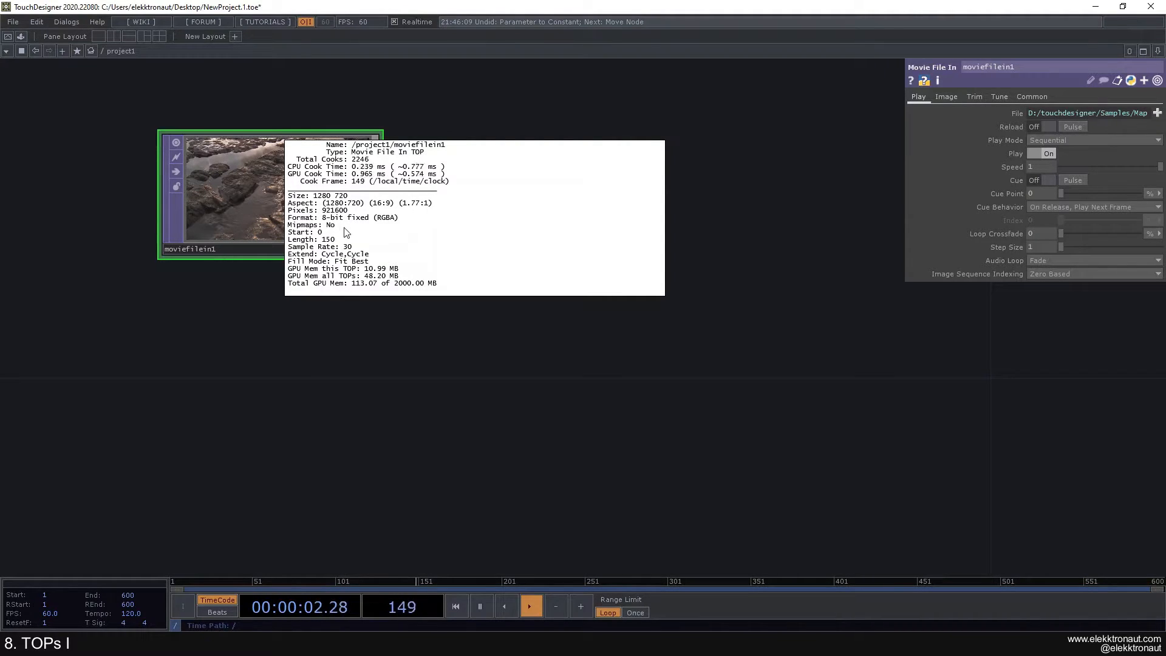
drag(228, 298, 315, 317)
scroll(266, 319, down, 3)
scroll(294, 312, up, 2)
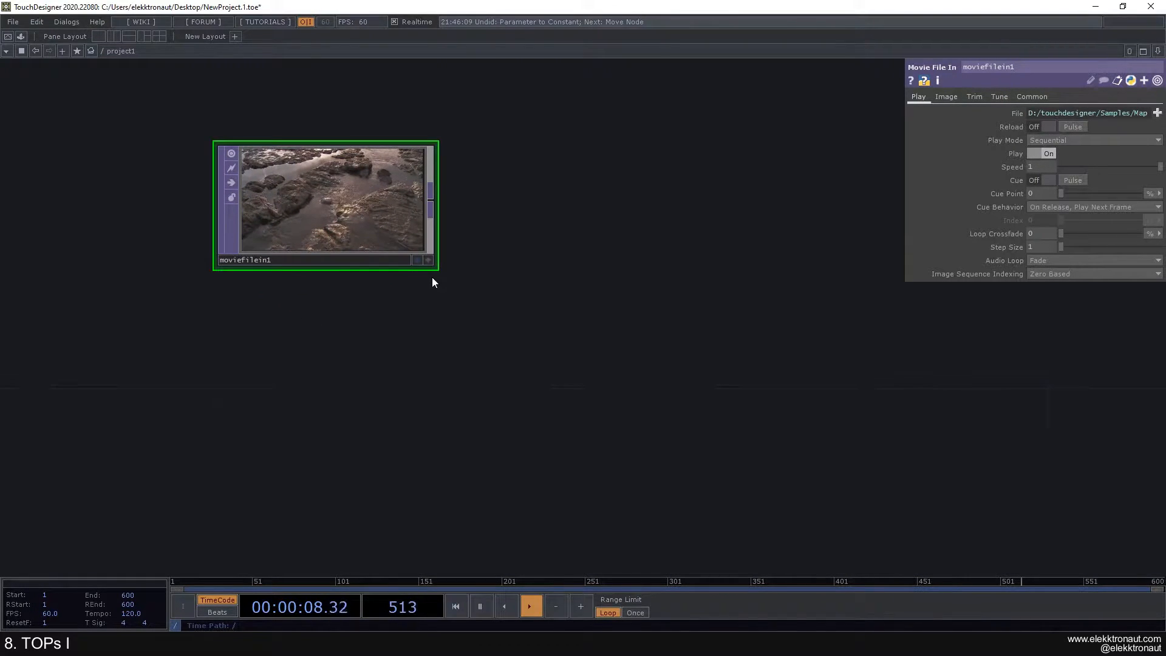
drag(458, 285, 419, 246)
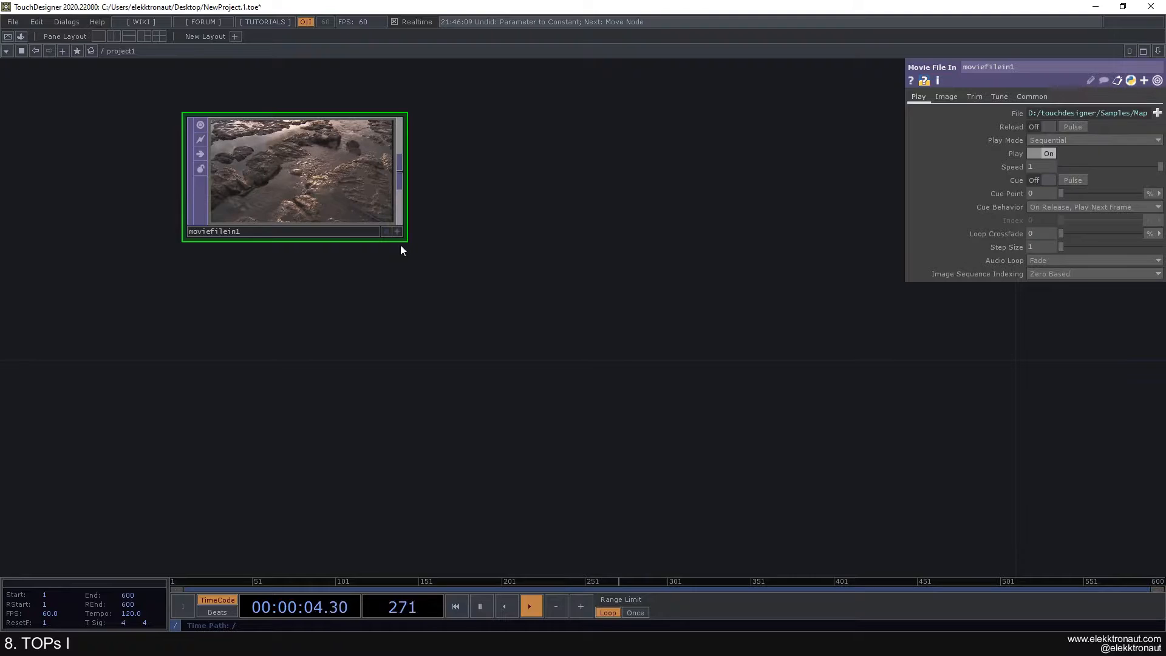
scroll(383, 264, down, 3)
scroll(338, 264, up, 3)
drag(335, 265, 348, 304)
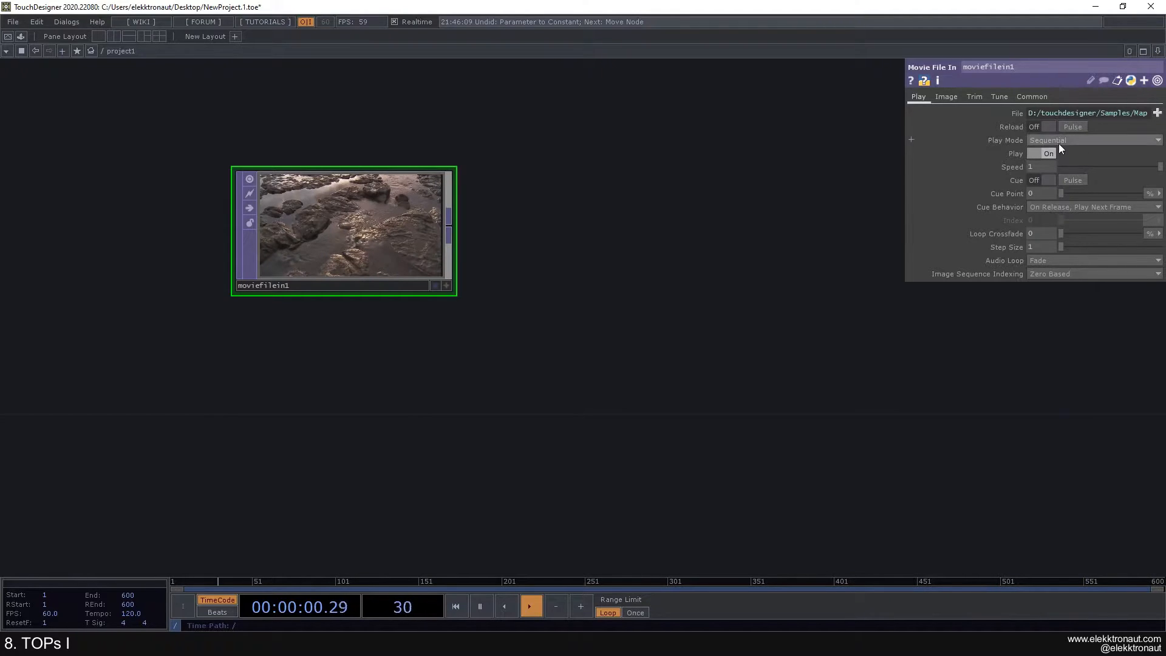
Step: Drag moviefilein1's Speed slider down to 0.213 so the rocky-shore clip plays slowed
drag(1159, 167, 1084, 167)
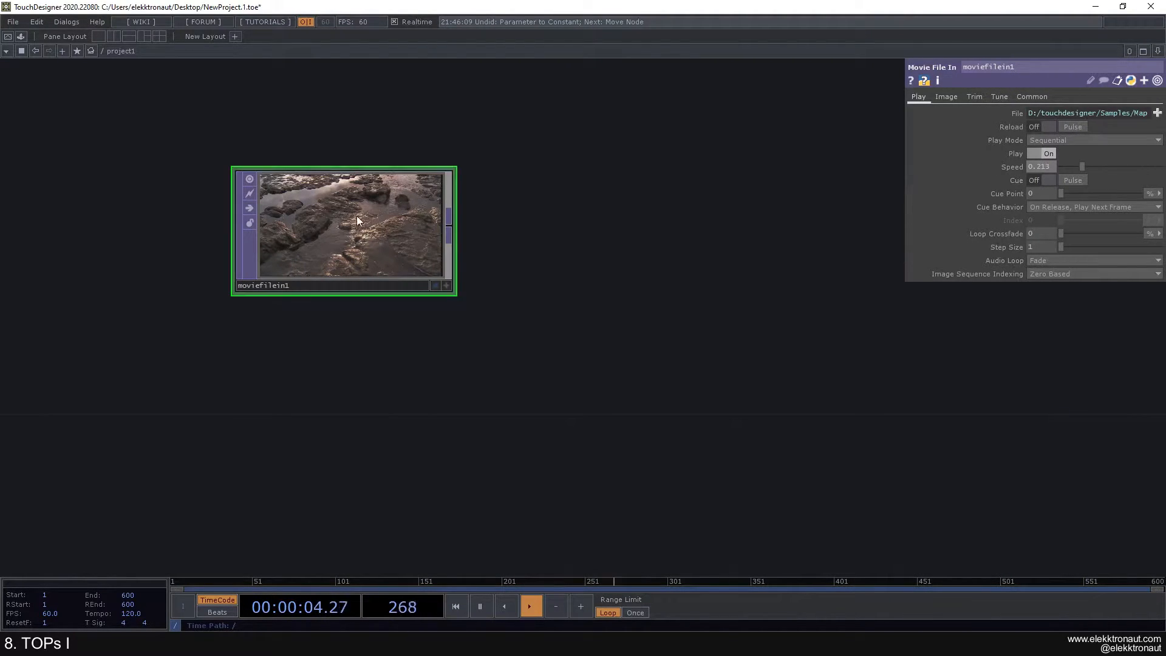
scroll(358, 218, up, 5)
scroll(294, 219, down, 4)
scroll(294, 219, up, 2)
scroll(294, 219, down, 4)
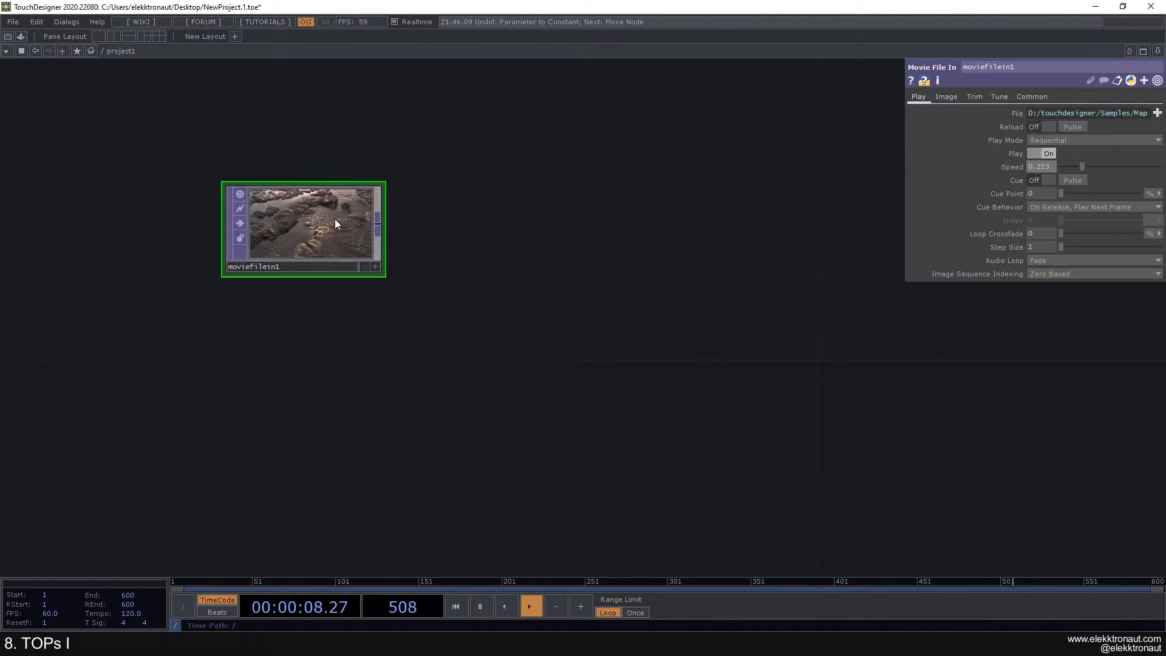
scroll(341, 216, up, 3)
scroll(329, 224, down, 3)
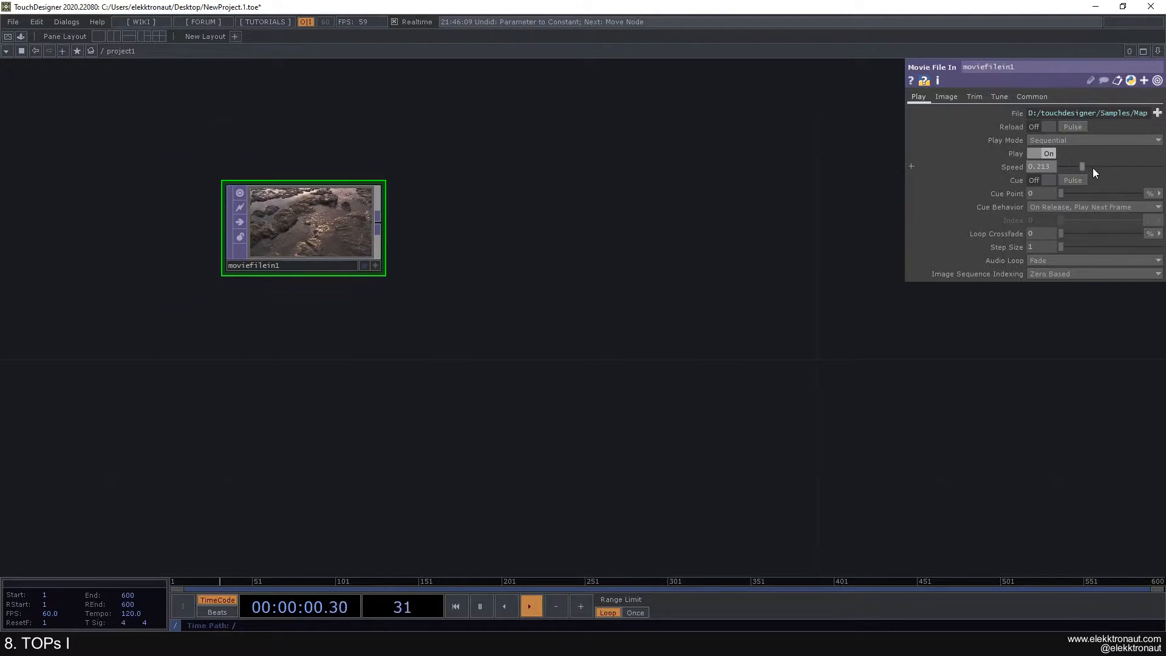
Step: Review moviefilein1's Image, Trim and Tune pages, then return to Play with Speed at 1
click(947, 97)
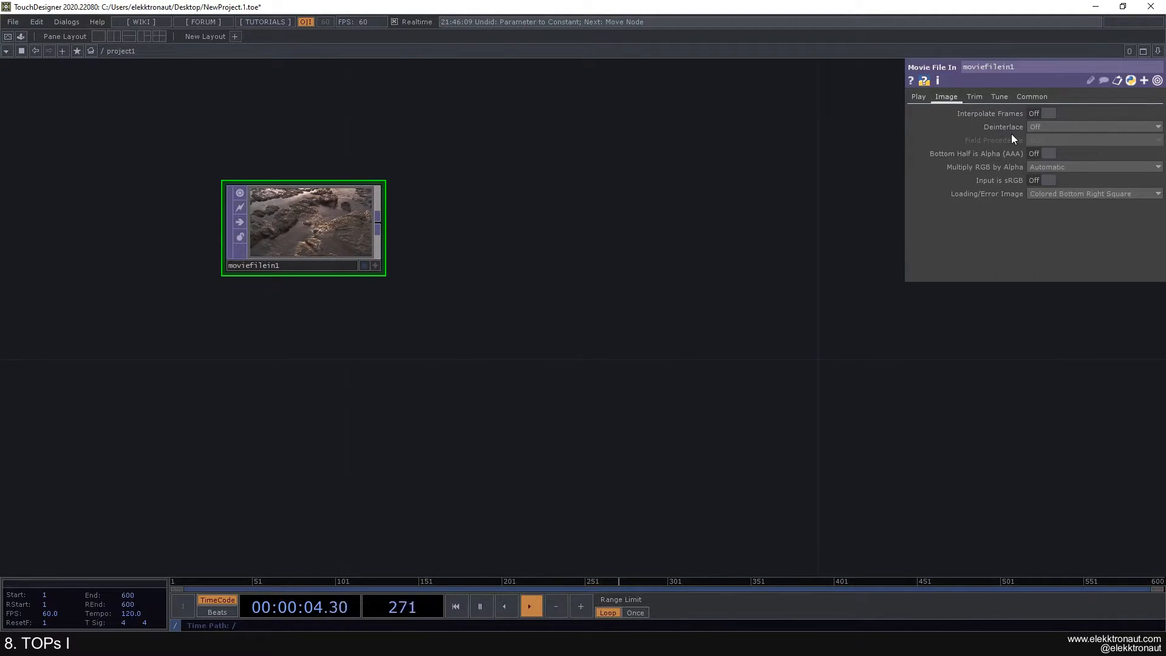
click(978, 97)
click(995, 97)
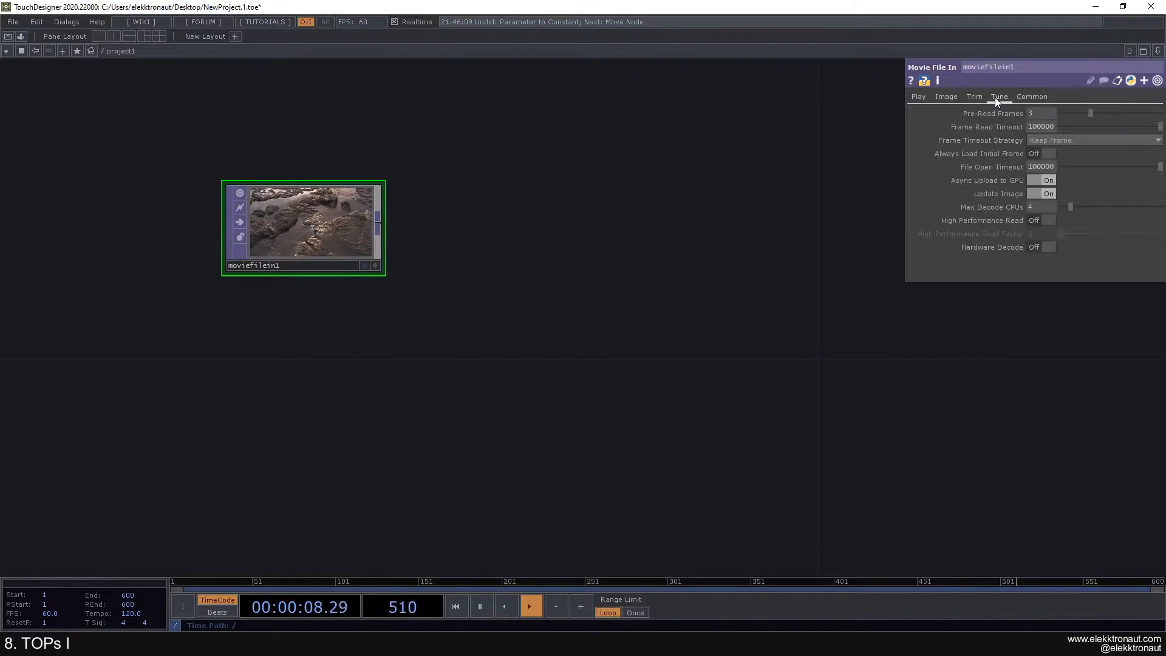
click(979, 96)
click(944, 97)
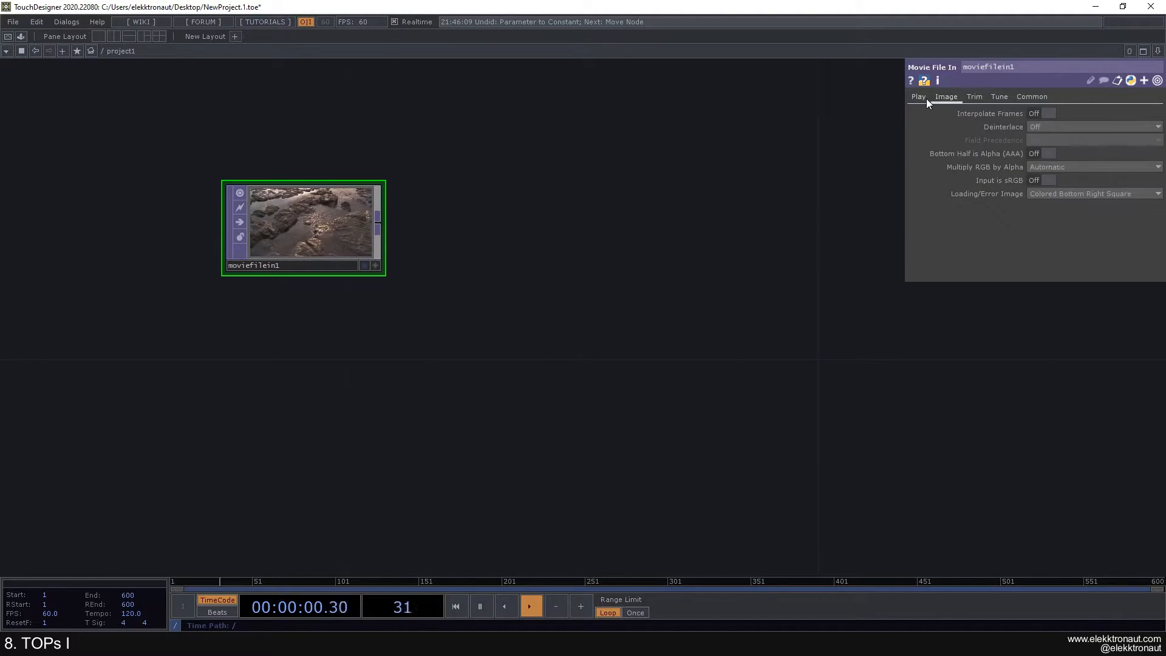
click(921, 98)
scroll(607, 225, down, 3)
drag(406, 168, 125, 118)
drag(265, 170, 359, 169)
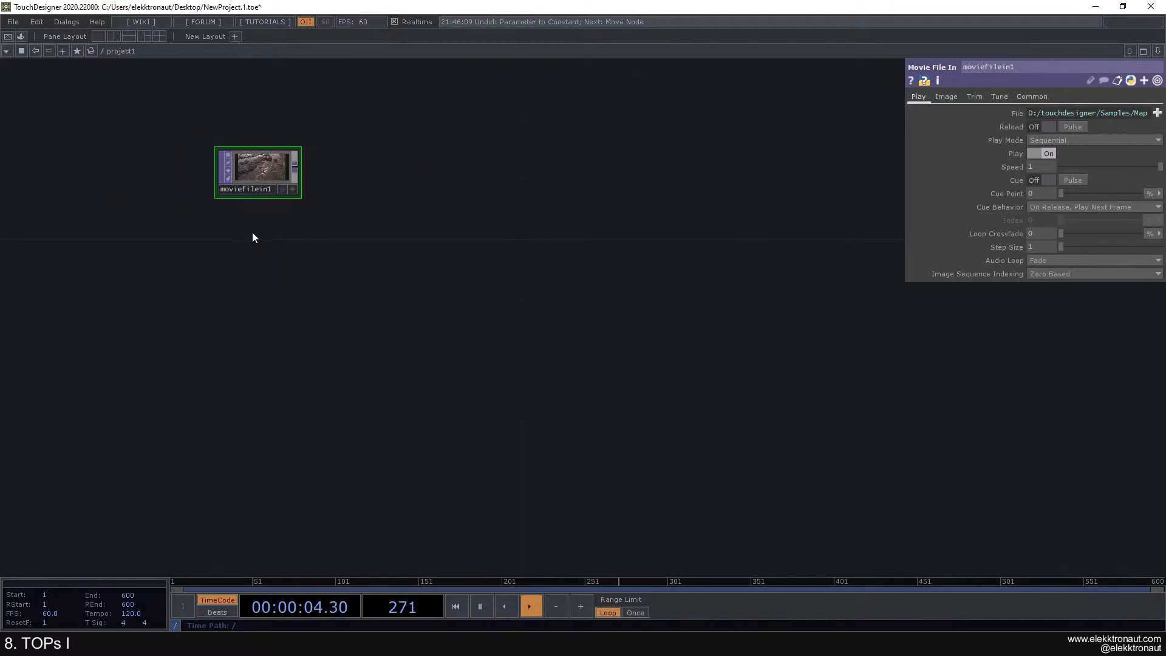
Step: Copy-paste moviefilein1 as moviefilein2 and load the Movie.3 clip into it
key(ctrl+c)
key(ctrl+v)
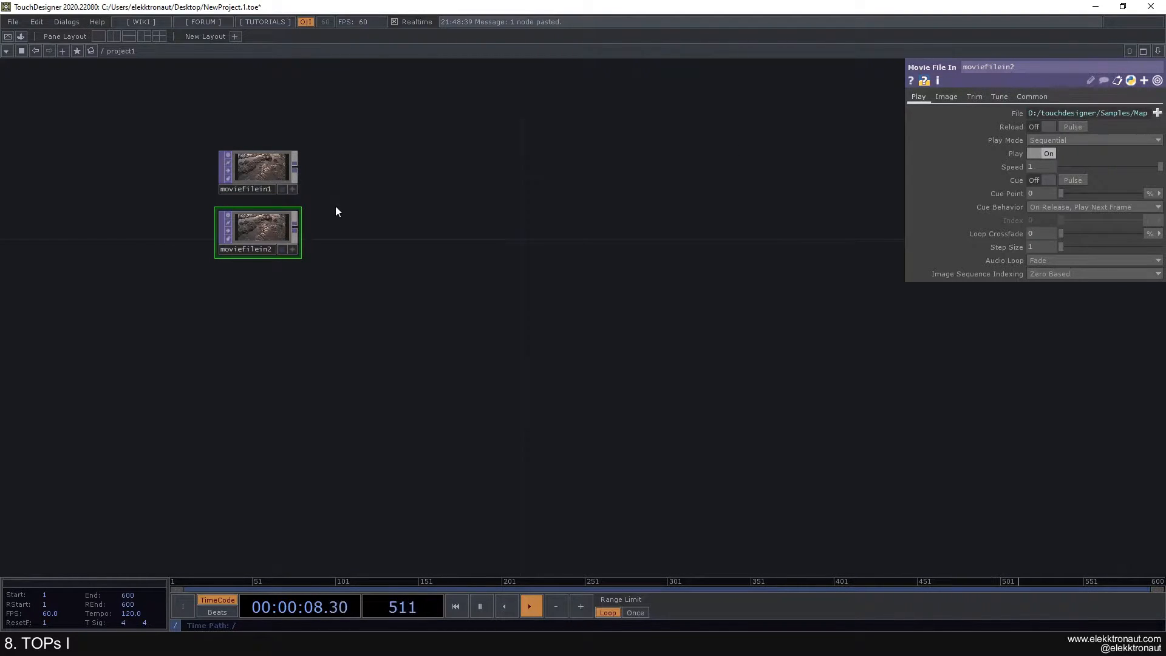
click(1157, 113)
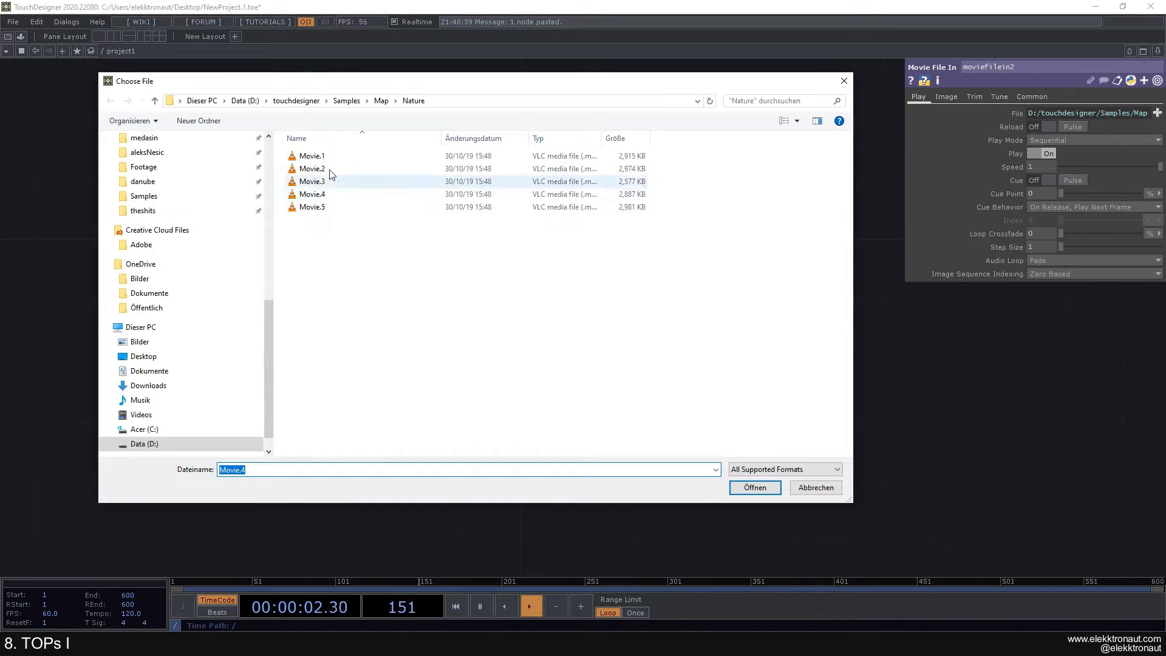
double_click(329, 180)
Step: Pan and zoom the network so both movie nodes are in view
scroll(285, 201, up, 5)
scroll(353, 193, down, 3)
scroll(363, 182, down, 2)
drag(425, 234, 352, 155)
drag(337, 198, 383, 172)
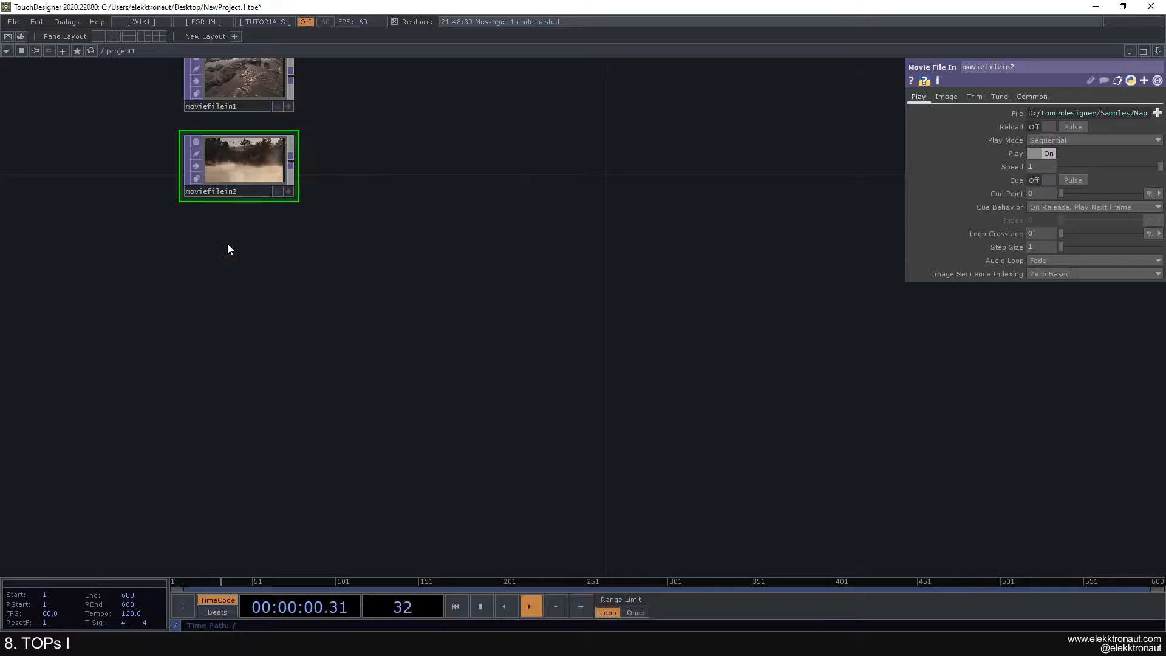
drag(216, 286, 213, 275)
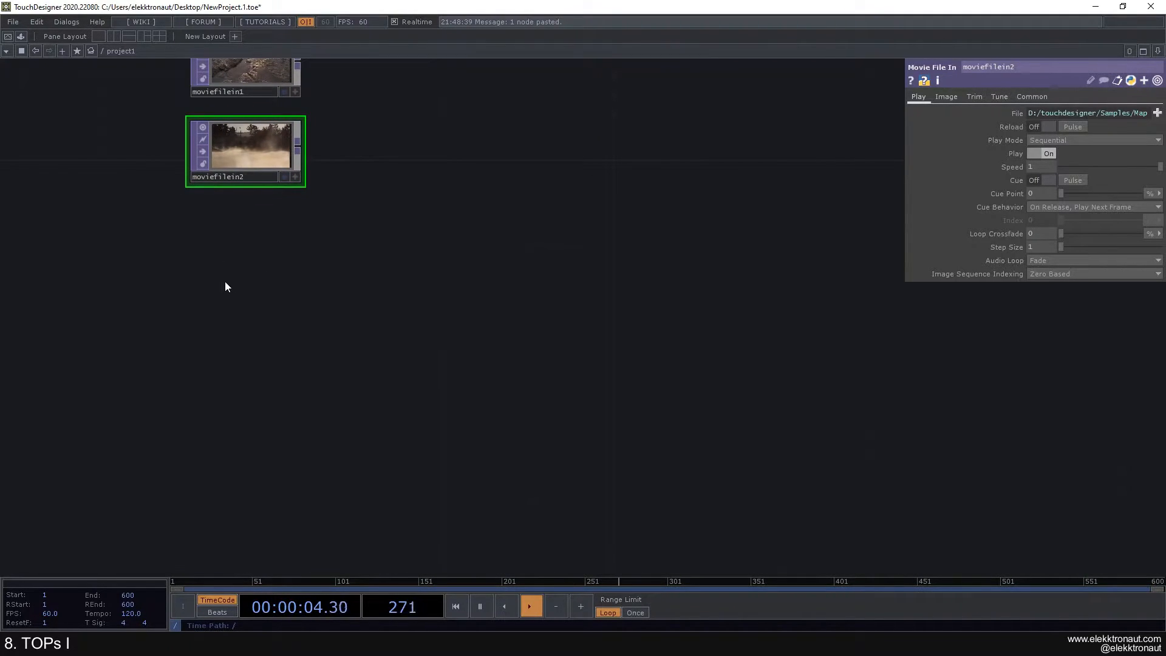
Step: Add a Circle TOP from the Tab menu, then delete the misplaced node
key(Tab)
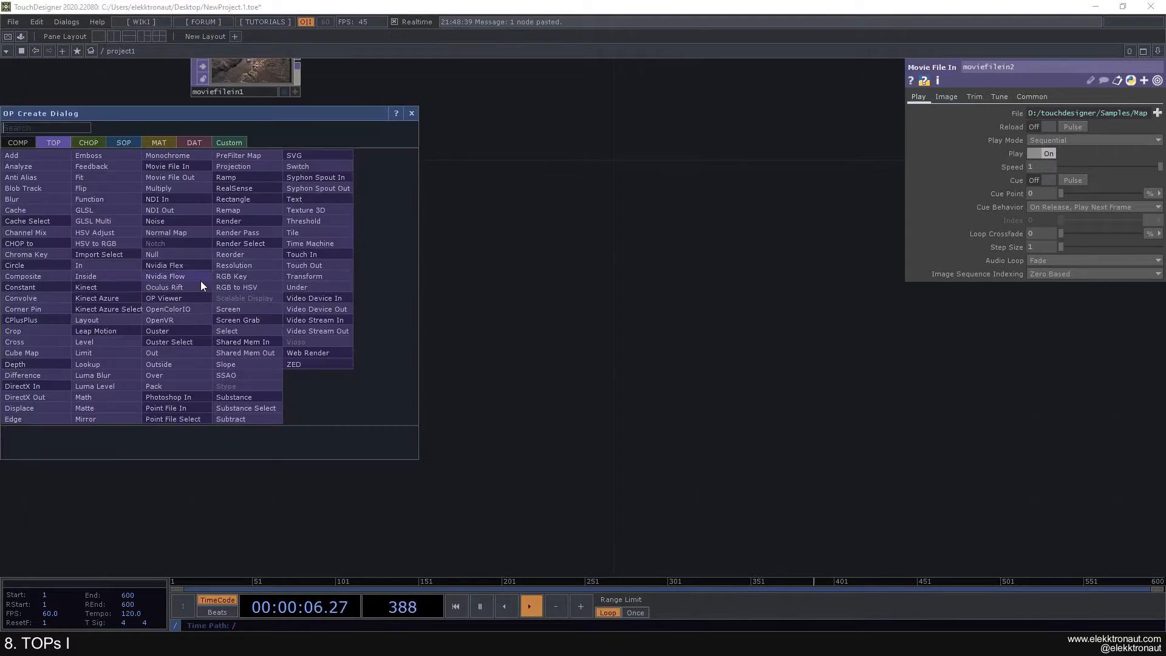
click(60, 256)
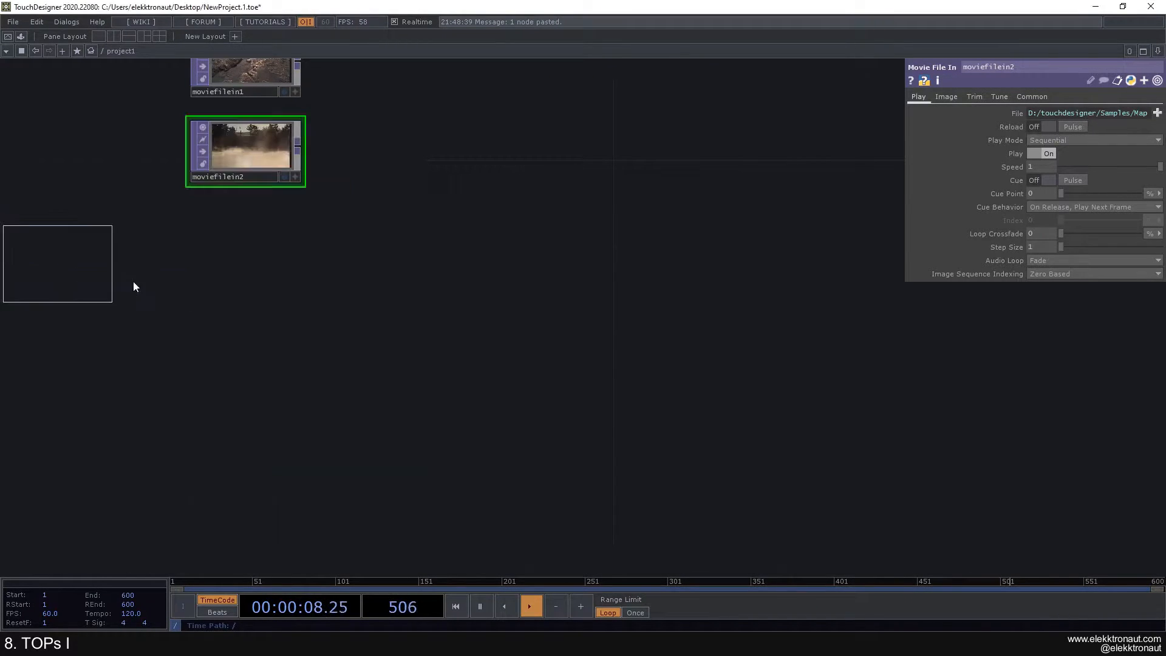
click(286, 316)
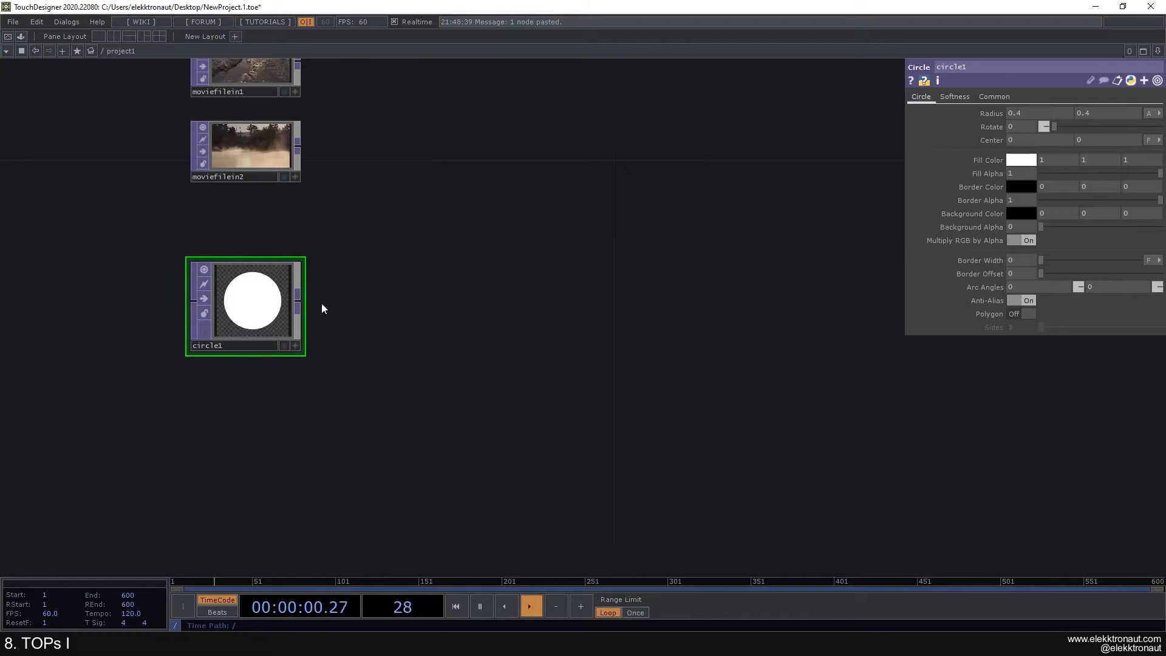
key(Delete)
Step: Add circle1 by searching 'cir' and position it below the two movie nodes
key(Tab)
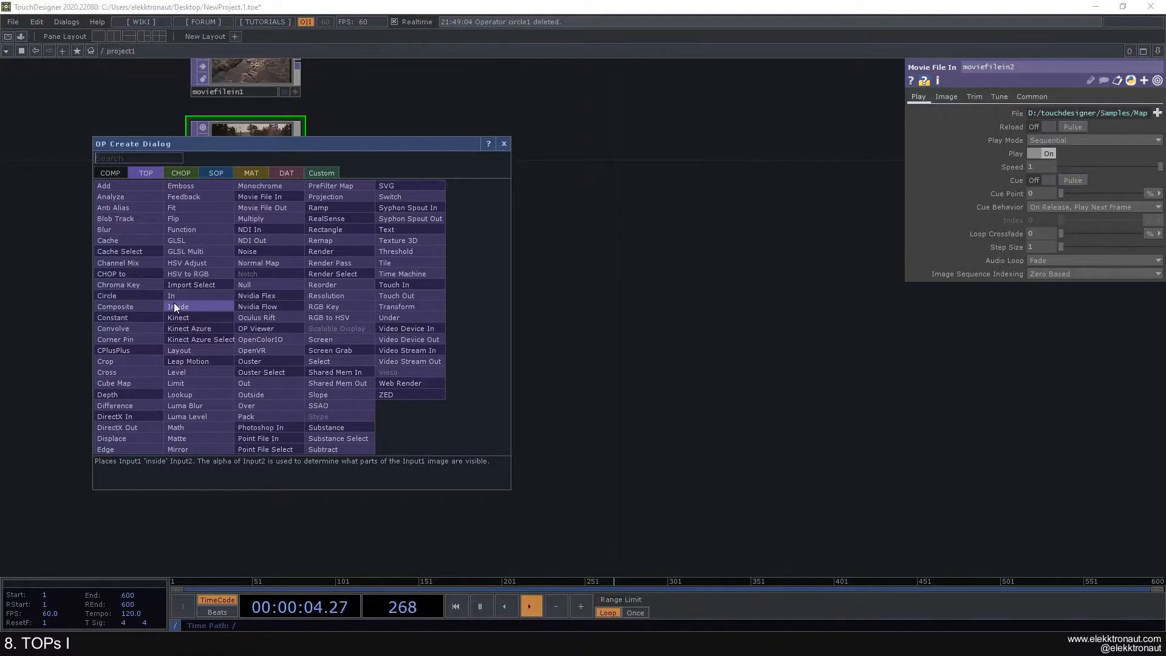
text(cir)
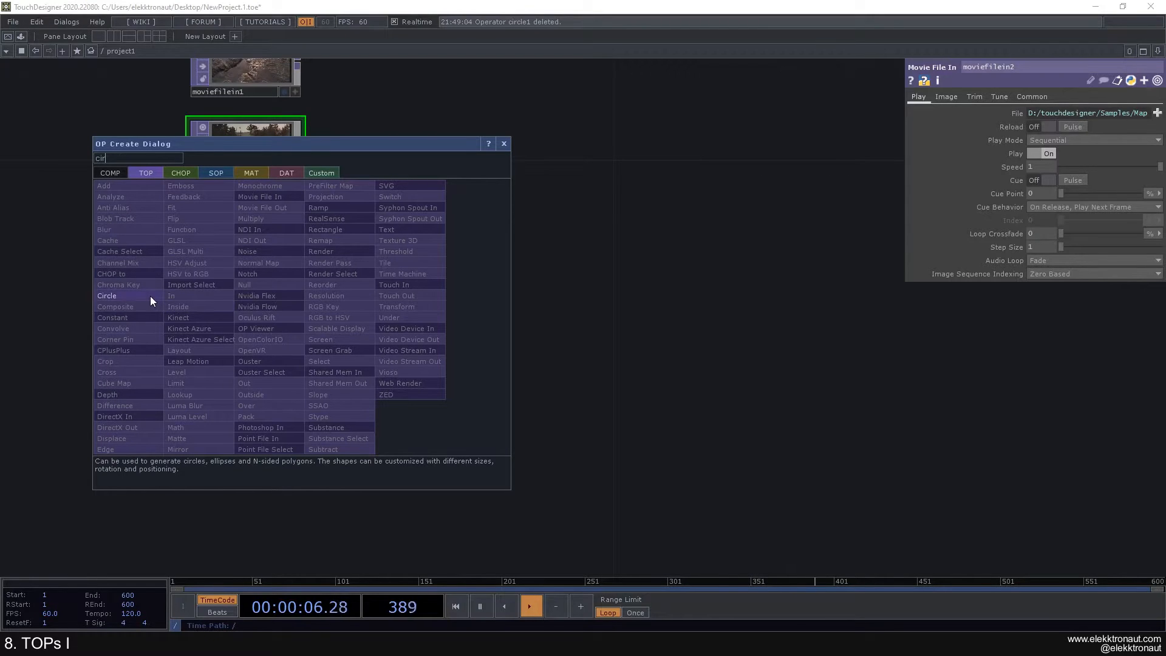
click(107, 295)
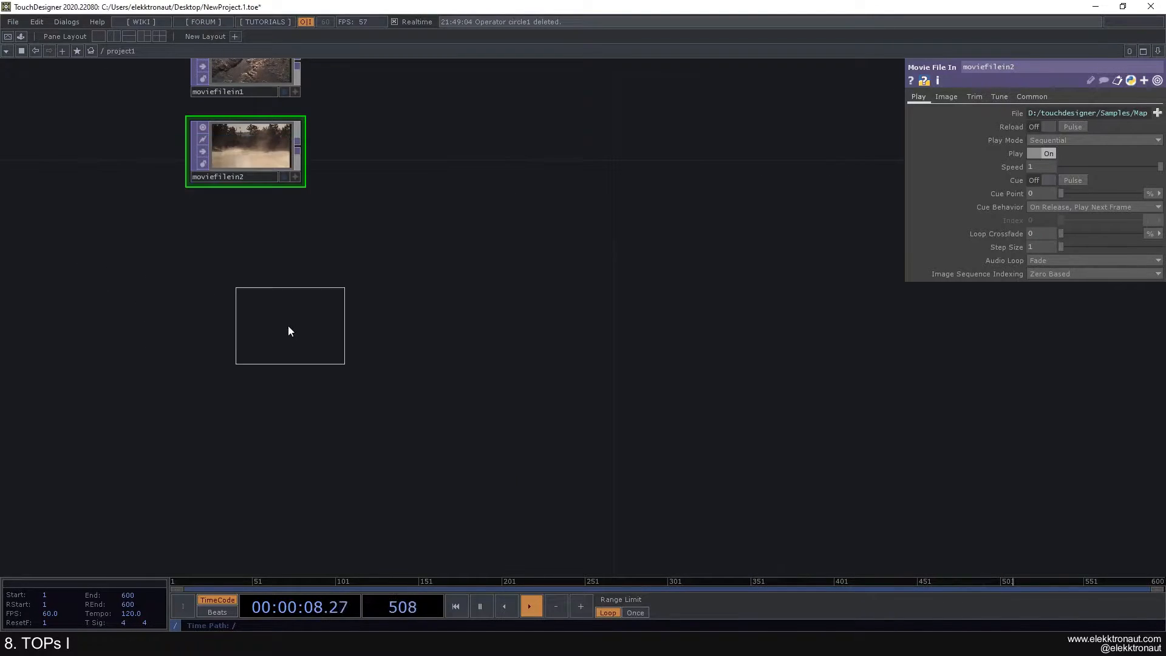
click(242, 292)
drag(243, 291, 243, 334)
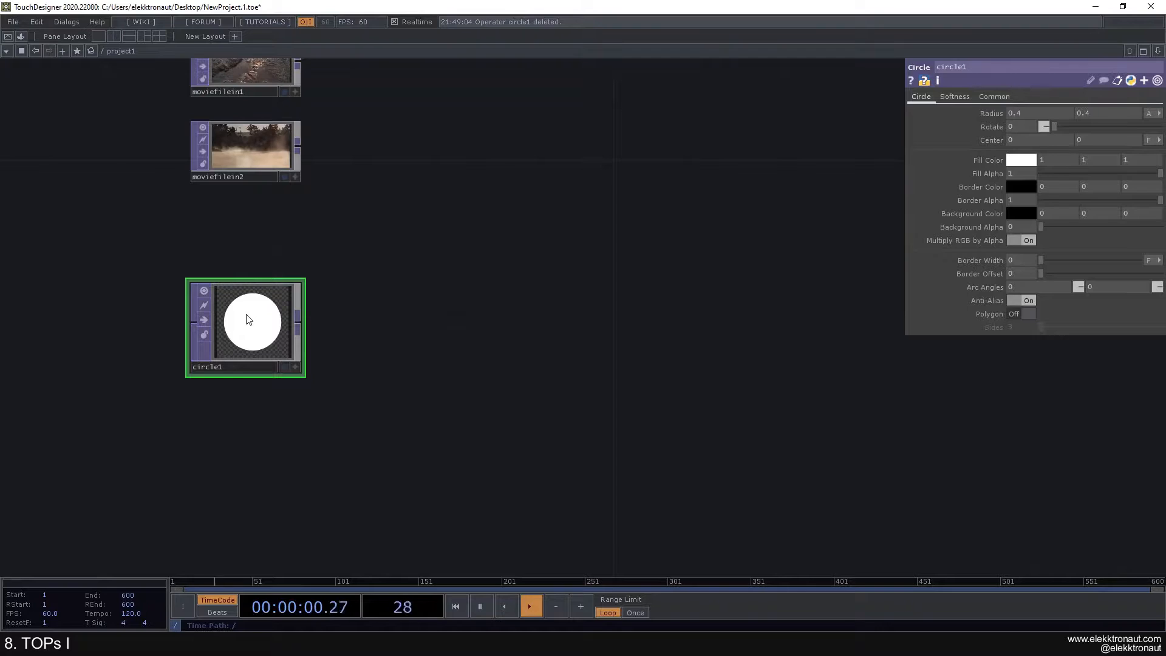
drag(236, 242, 277, 290)
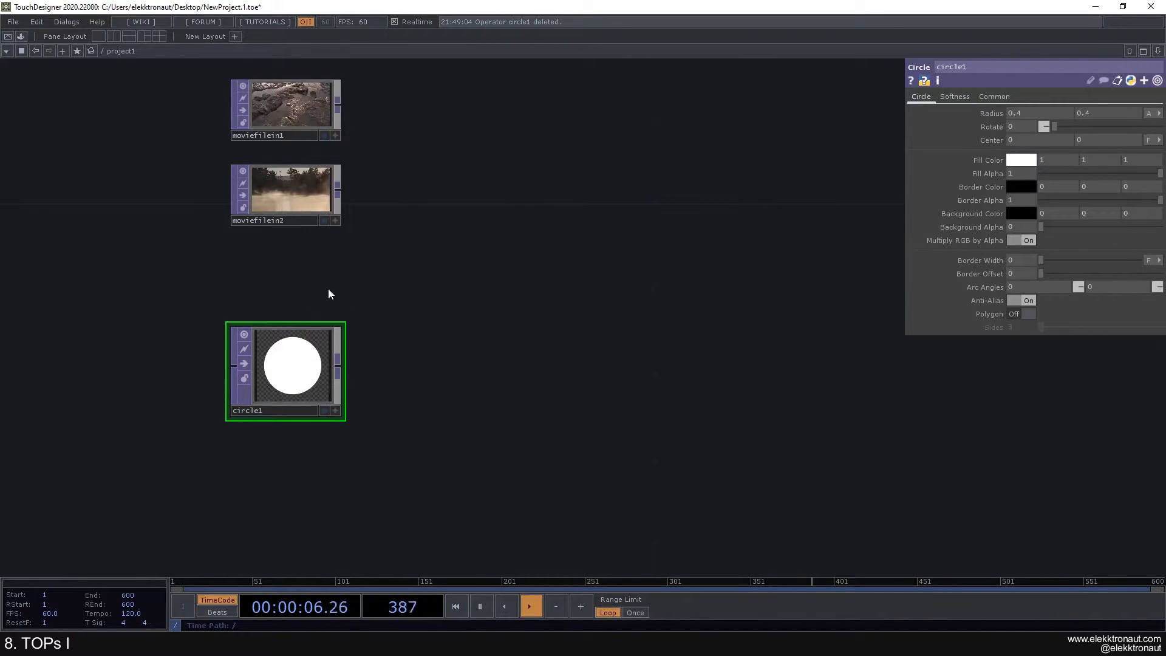
Step: Try the 1280x720 resolution preset on circle1's Common page, then undo and redo
drag(337, 292, 382, 317)
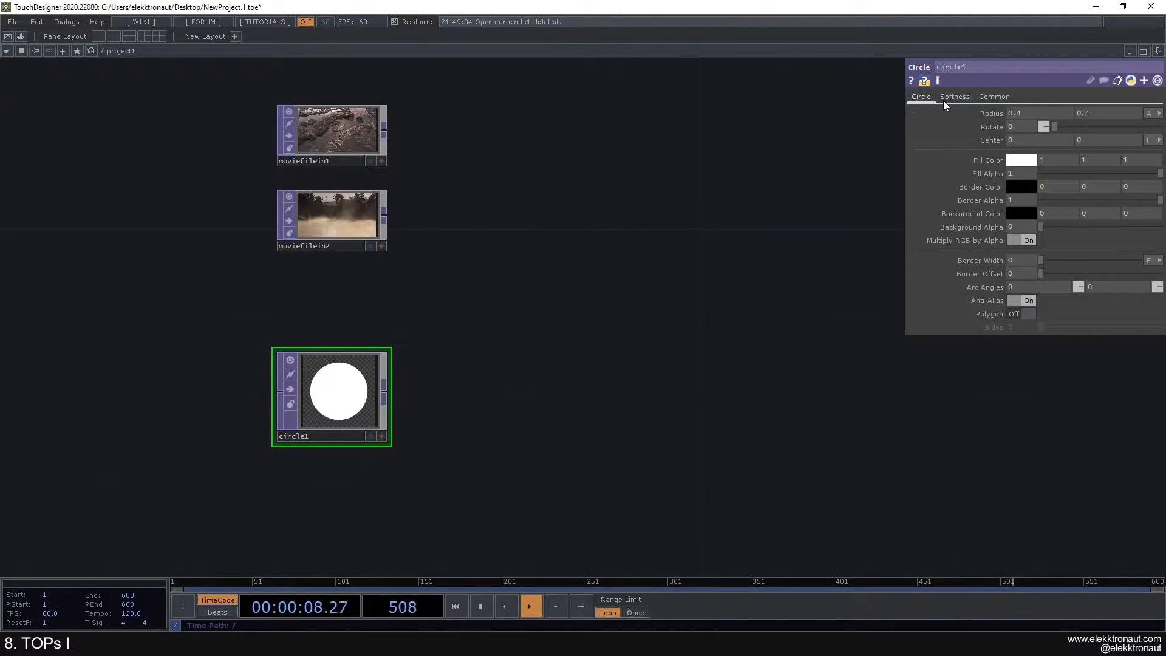
click(991, 97)
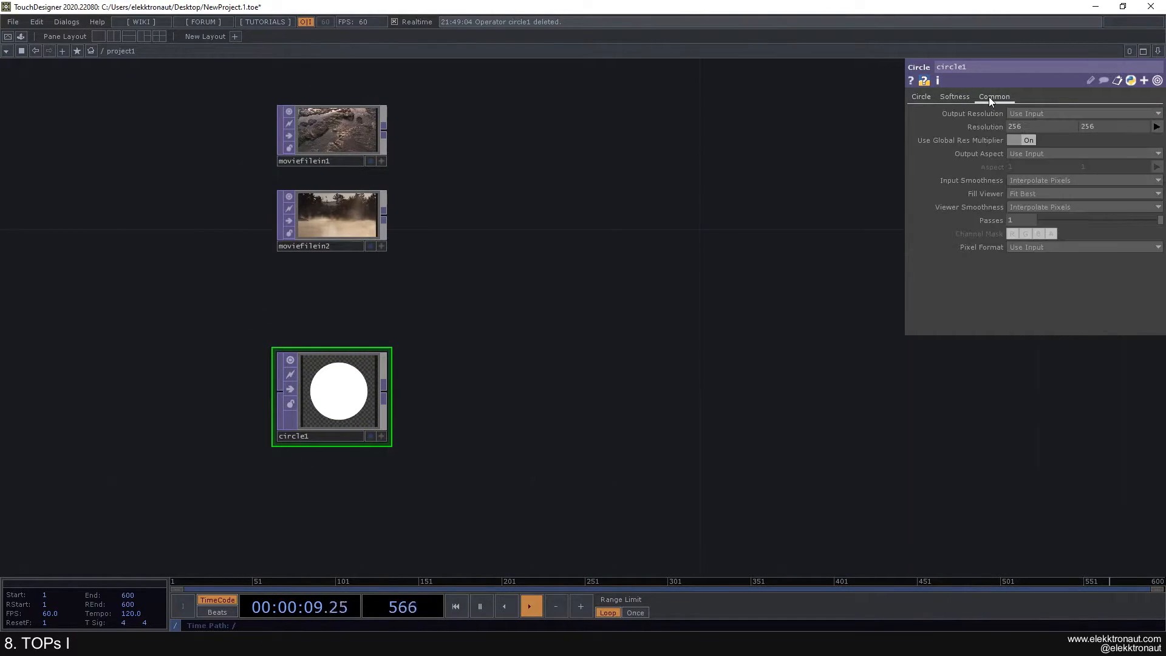
click(1159, 127)
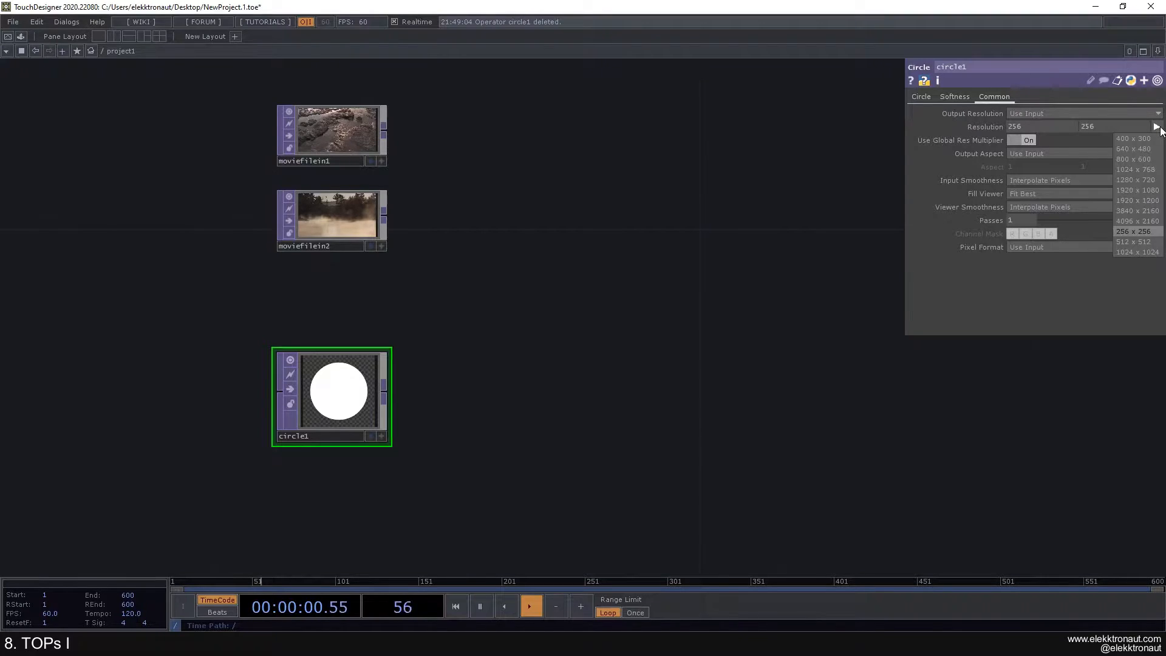
click(1134, 180)
drag(430, 398, 356, 349)
click(920, 98)
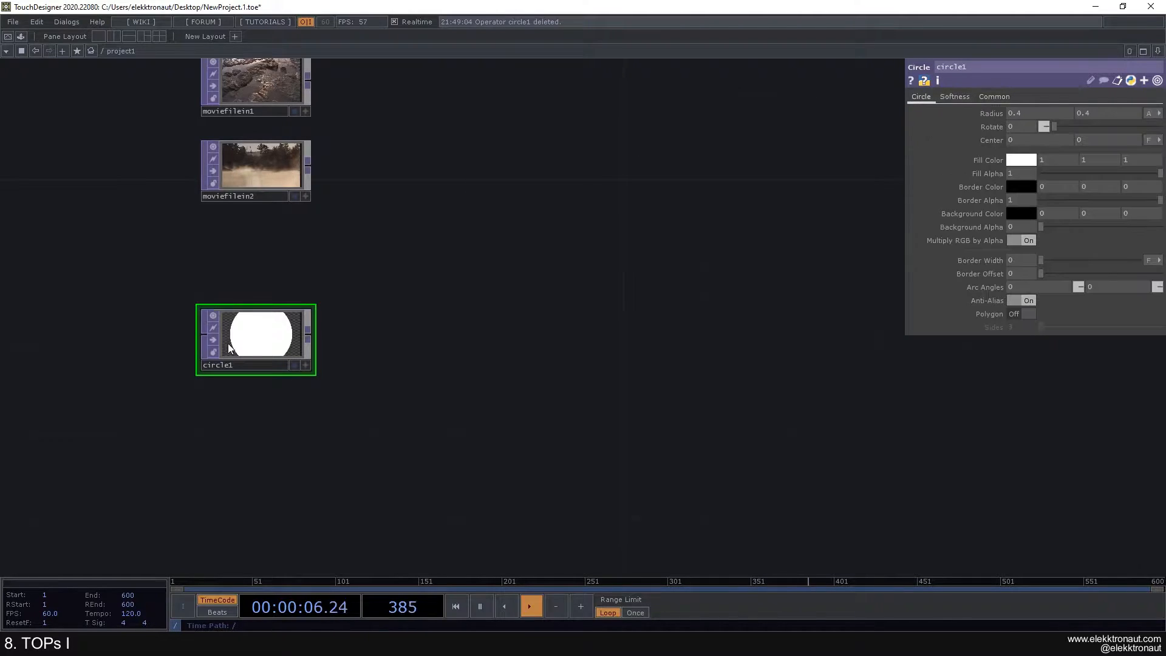
scroll(228, 347, up, 3)
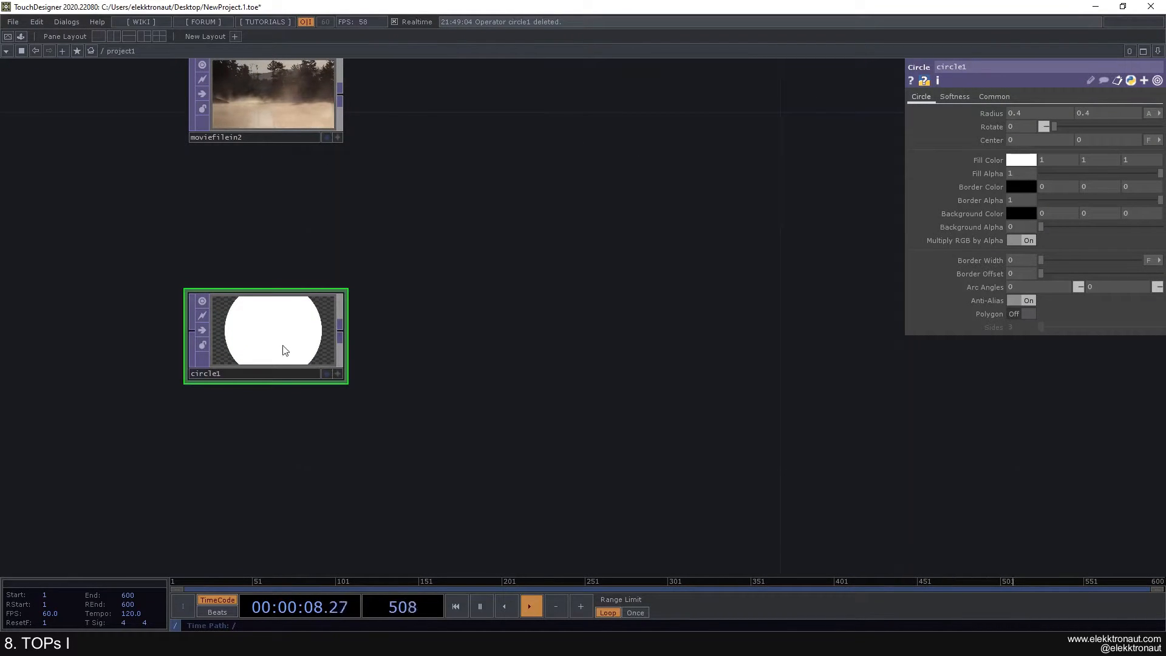
scroll(284, 346, down, 3)
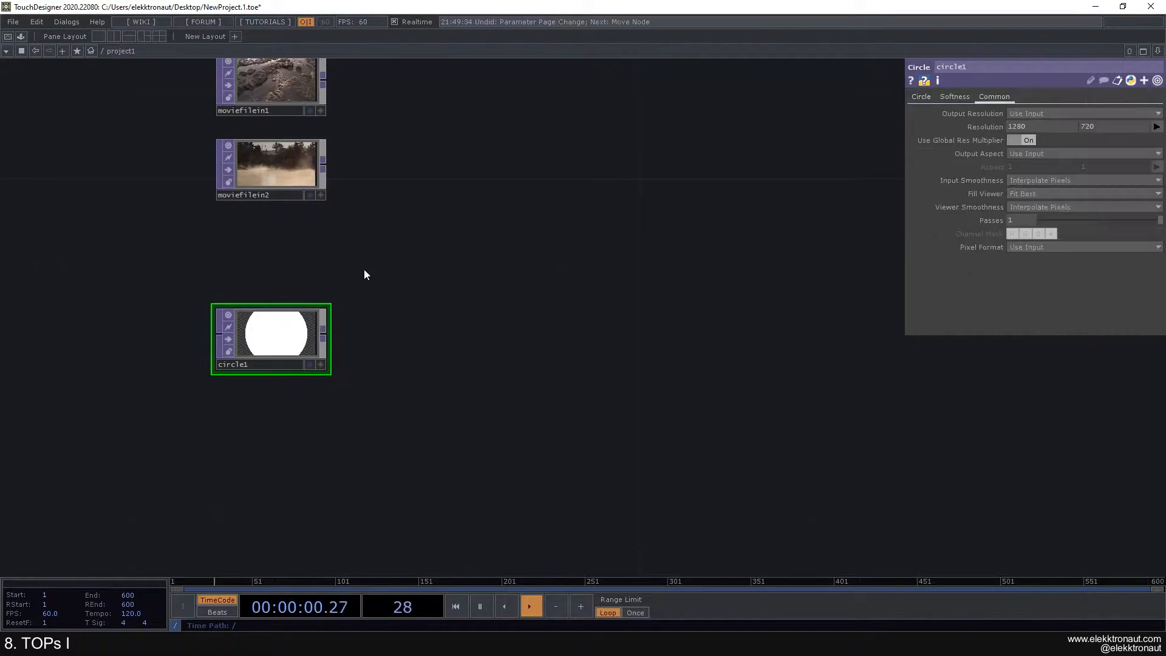
key(ctrl+z)
key(ctrl+z)
key(ctrl+z)
key(ctrl+y)
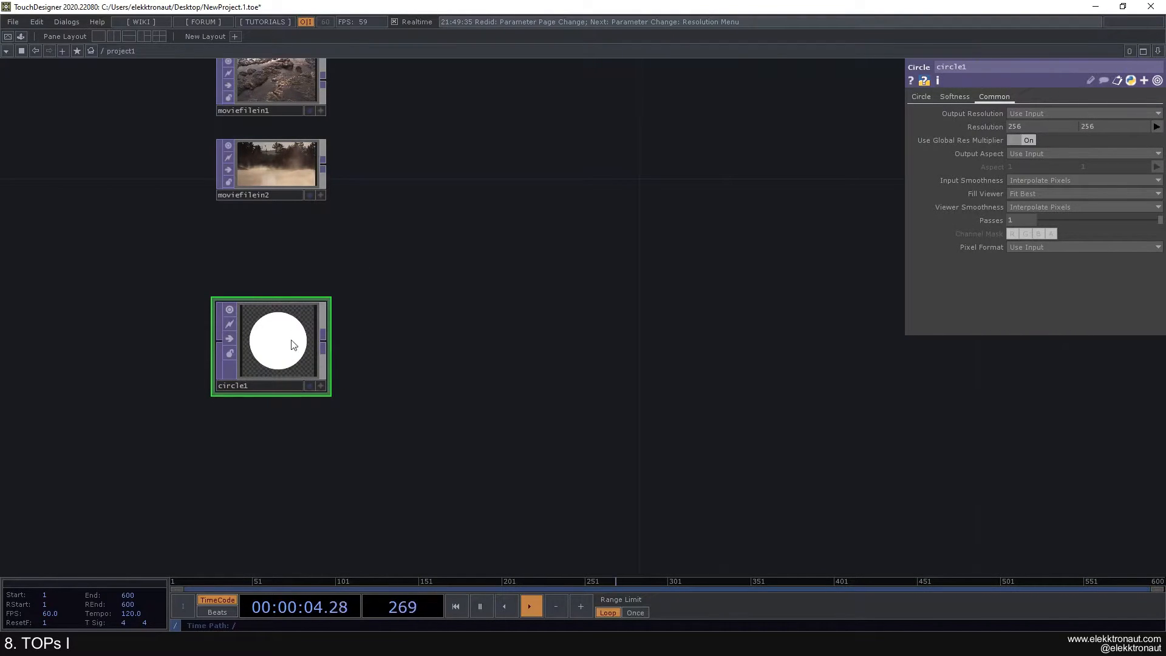
Step: Reapply the 1280x720 preset and view circle1's widescreen preview
click(1157, 126)
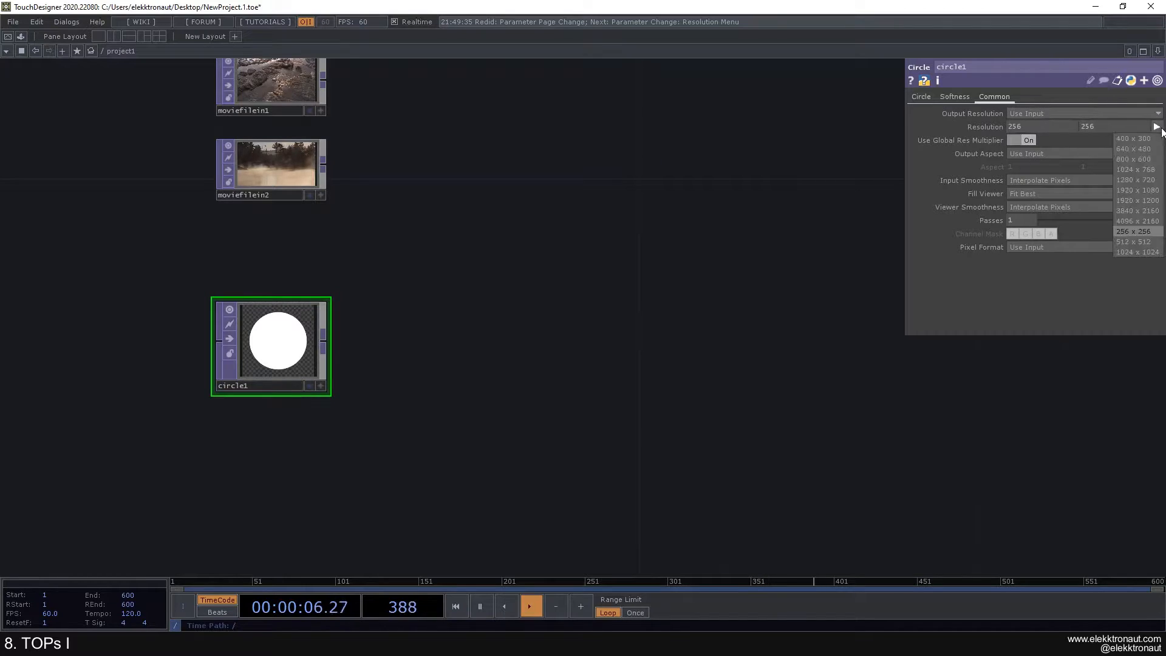
click(1139, 185)
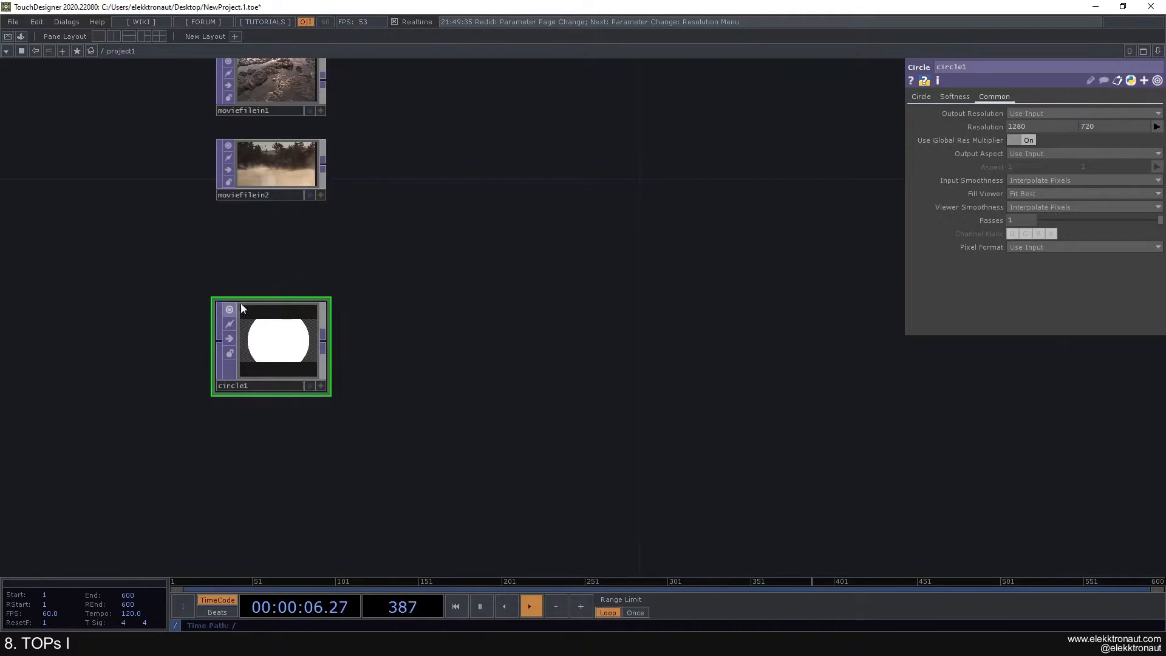
double_click(326, 300)
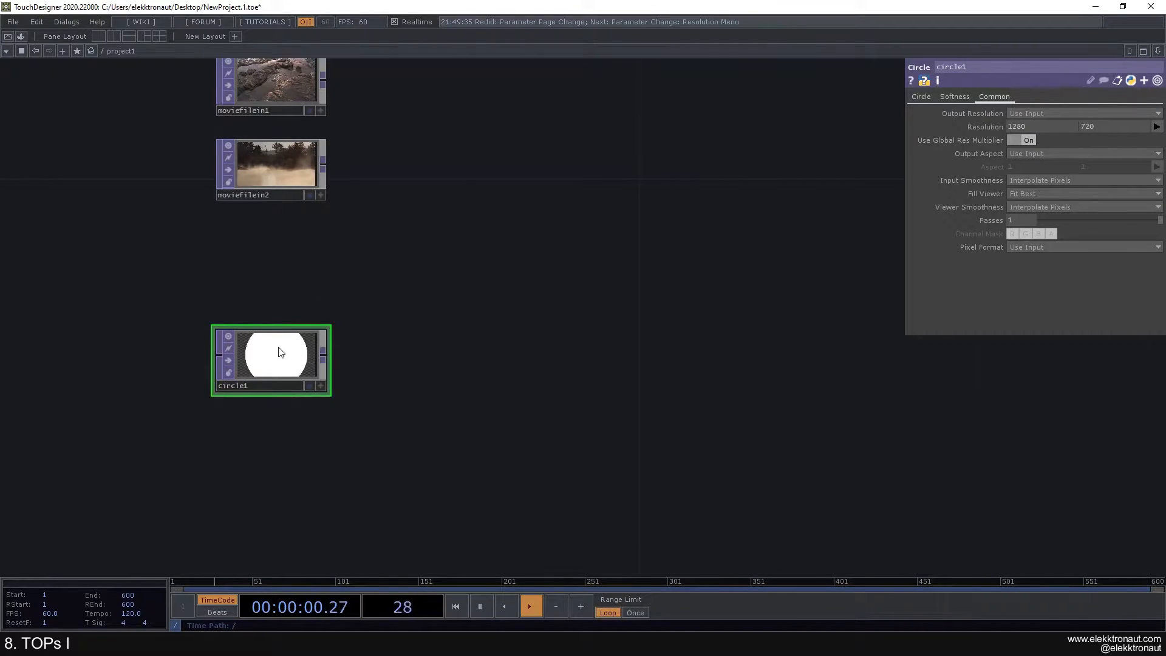
scroll(267, 355, up, 2)
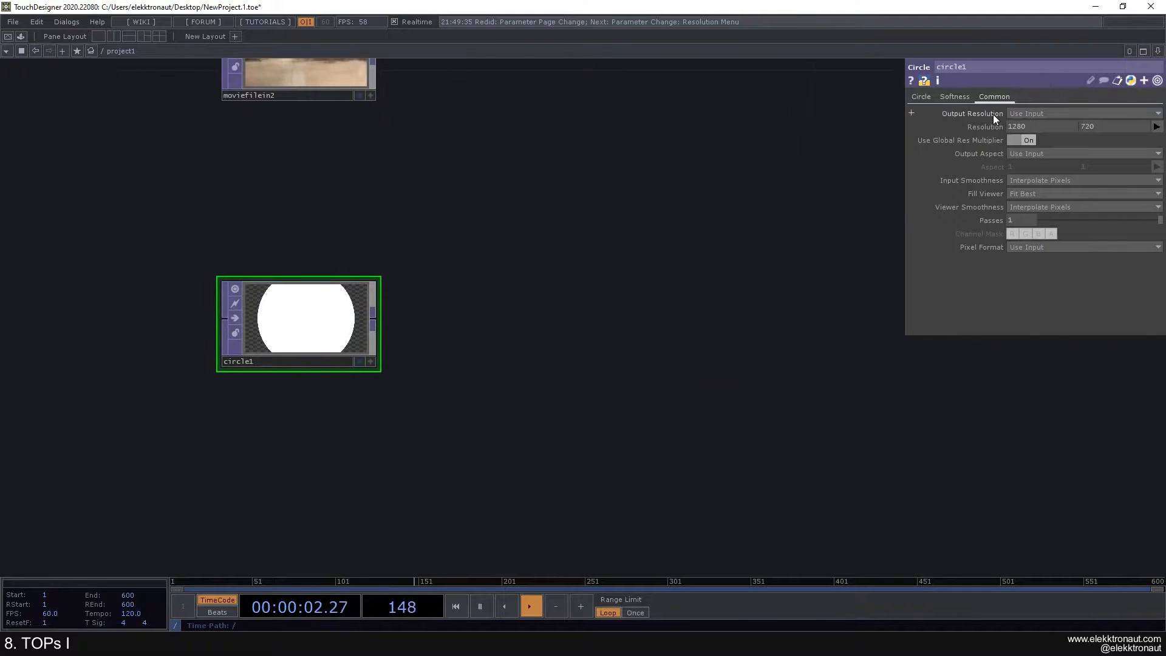
Step: Set the resolution height to 2, then undo back to 256 by 256
click(1098, 126)
text(2)
key(Return)
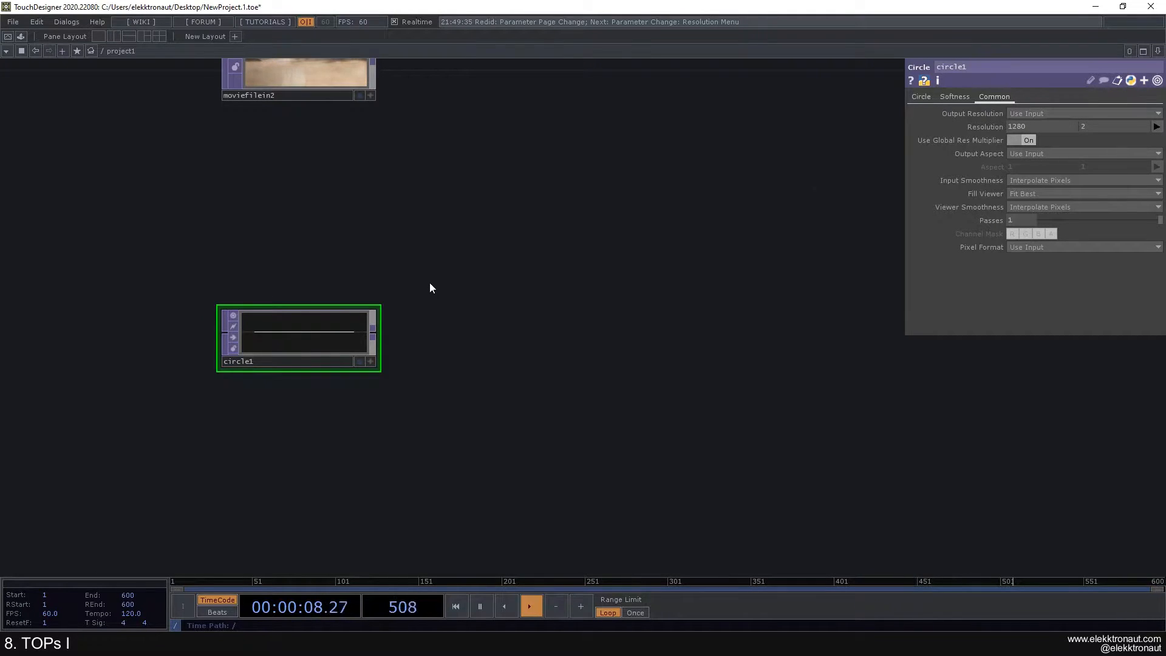
key(ctrl+z)
key(ctrl+z)
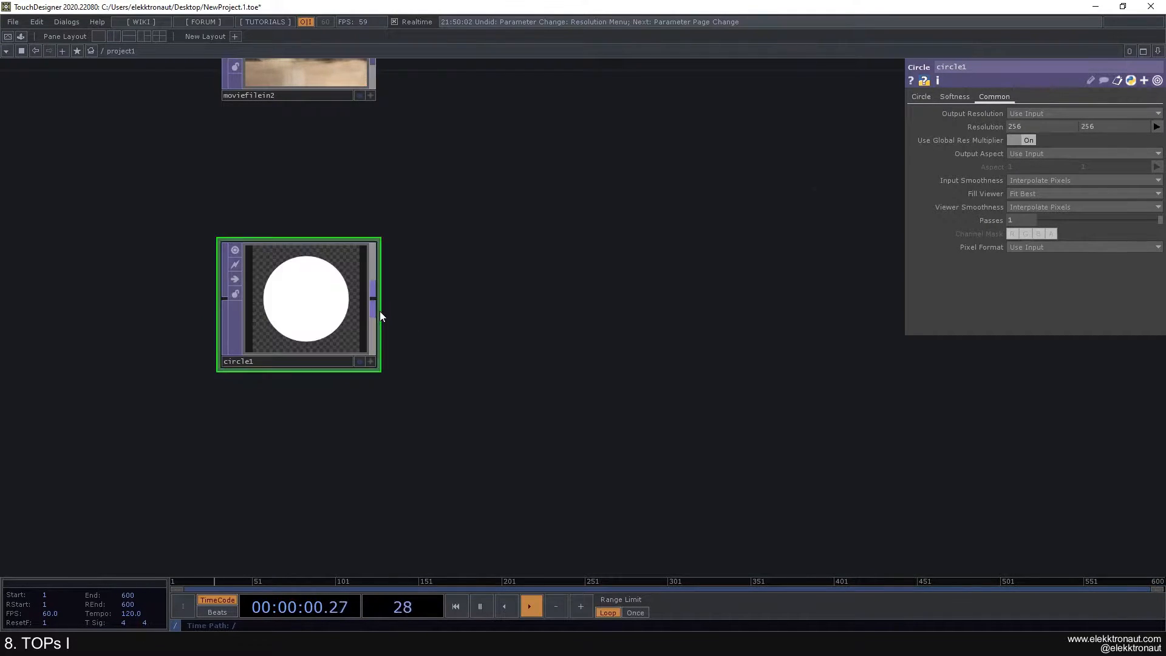
scroll(380, 310, down, 3)
drag(465, 309, 316, 322)
drag(344, 399, 305, 351)
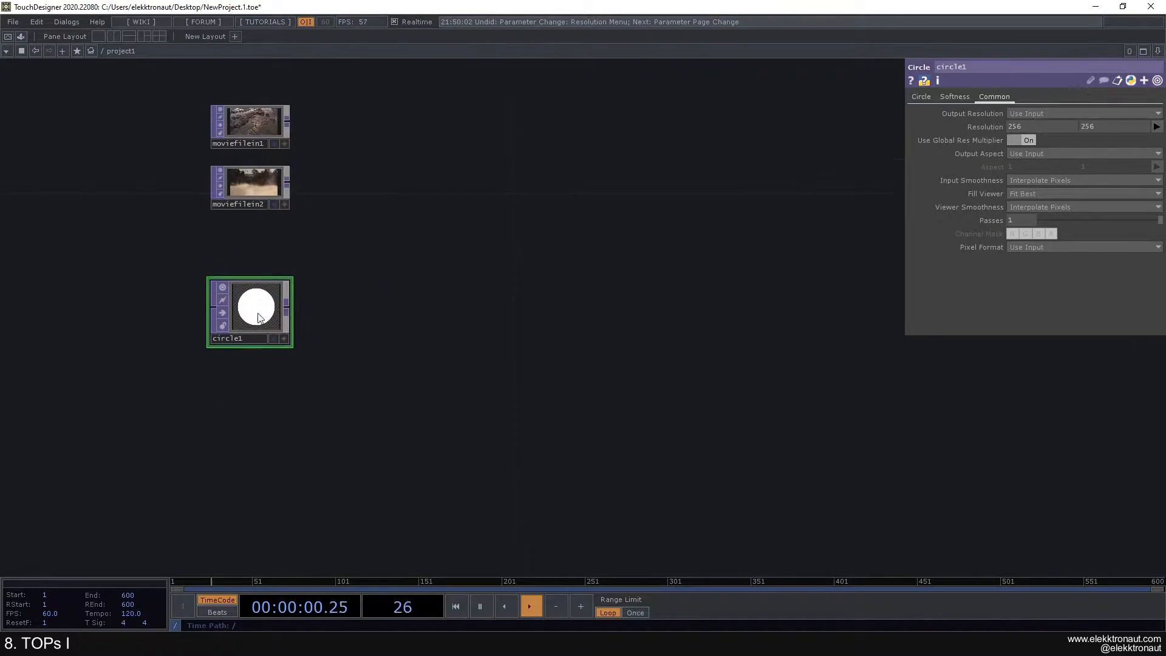
scroll(260, 311, up, 3)
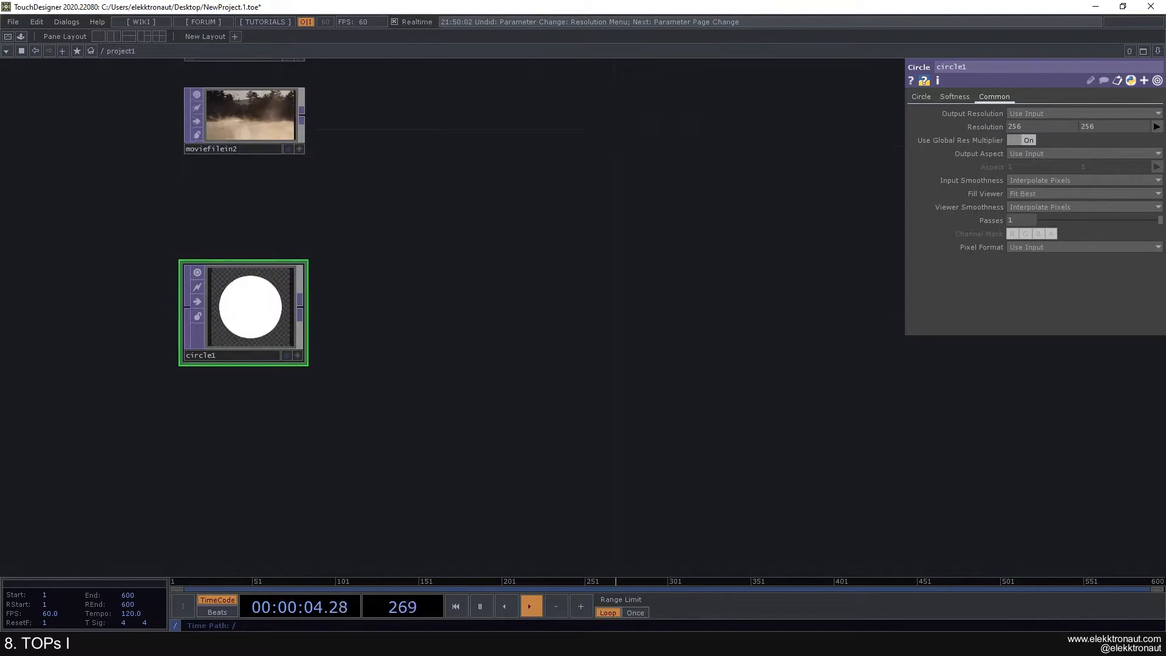
scroll(274, 312, up, 2)
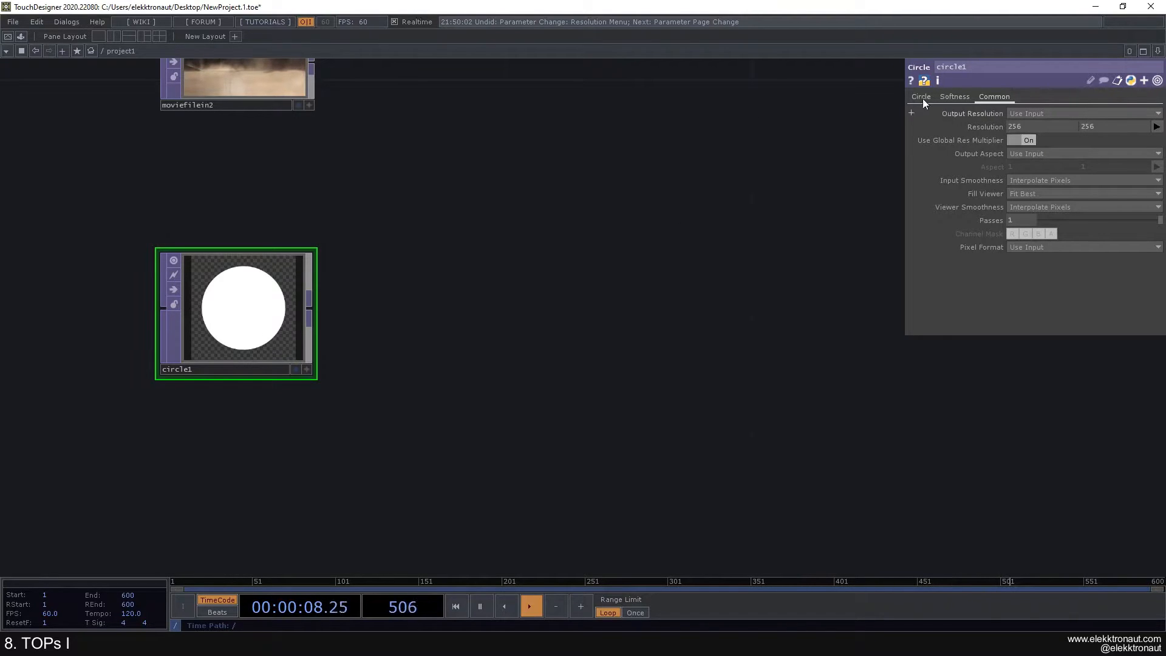
Step: Set circle1's resolution to 1280x720 and its vertical radius to 0.2
click(1156, 127)
click(1145, 179)
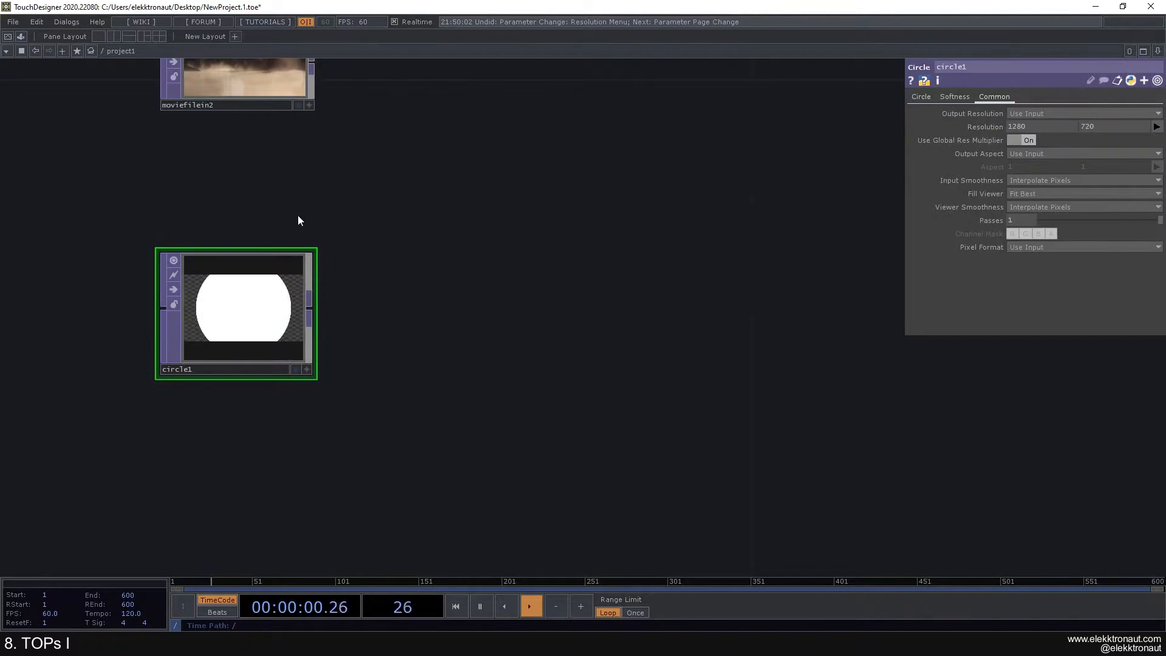
click(929, 97)
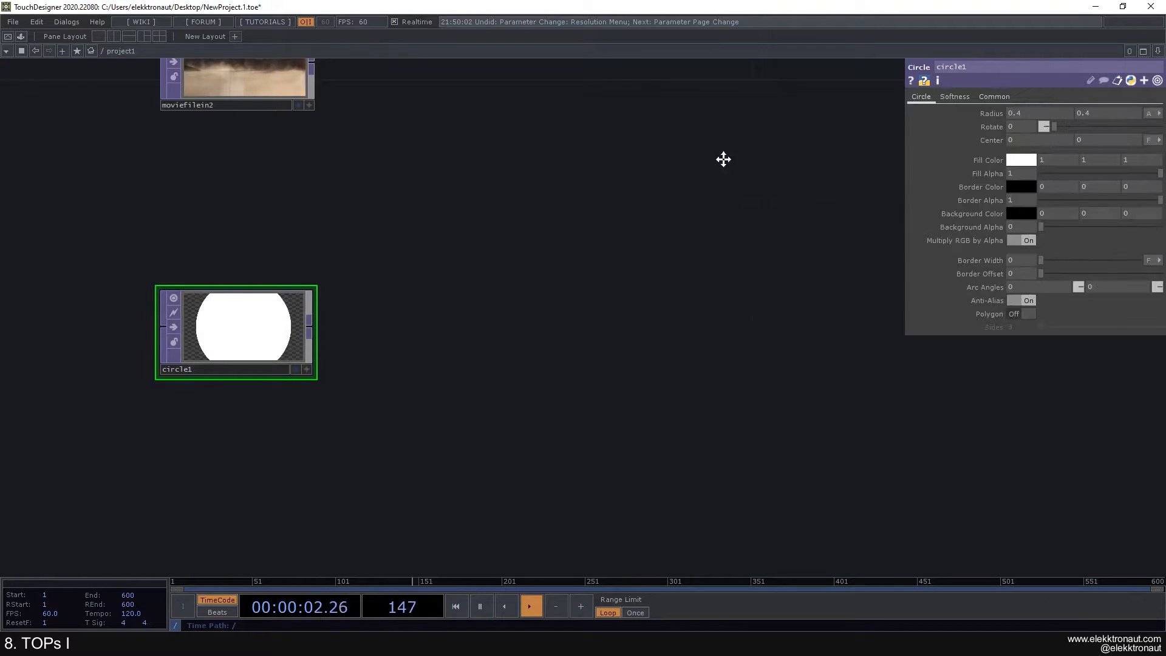
middle_click(998, 112)
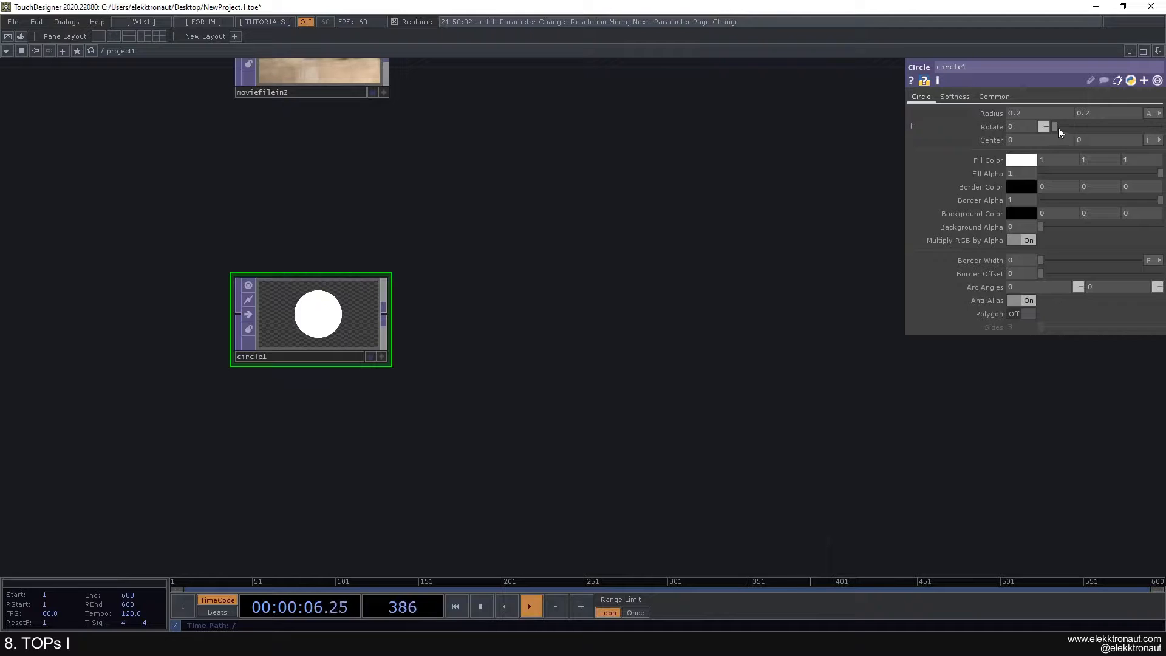
middle_drag(1083, 112, 1064, 115)
mouse_move(1053, 129)
mouse_down()
mouse_move(1099, 133)
mouse_move(1047, 129)
mouse_up()
click(1086, 112)
text(0.2)
key(Return)
Step: Try shifting the circle's centre and widening its horizontal radius, undoing both changes
middle_drag(1026, 144, 739, 159)
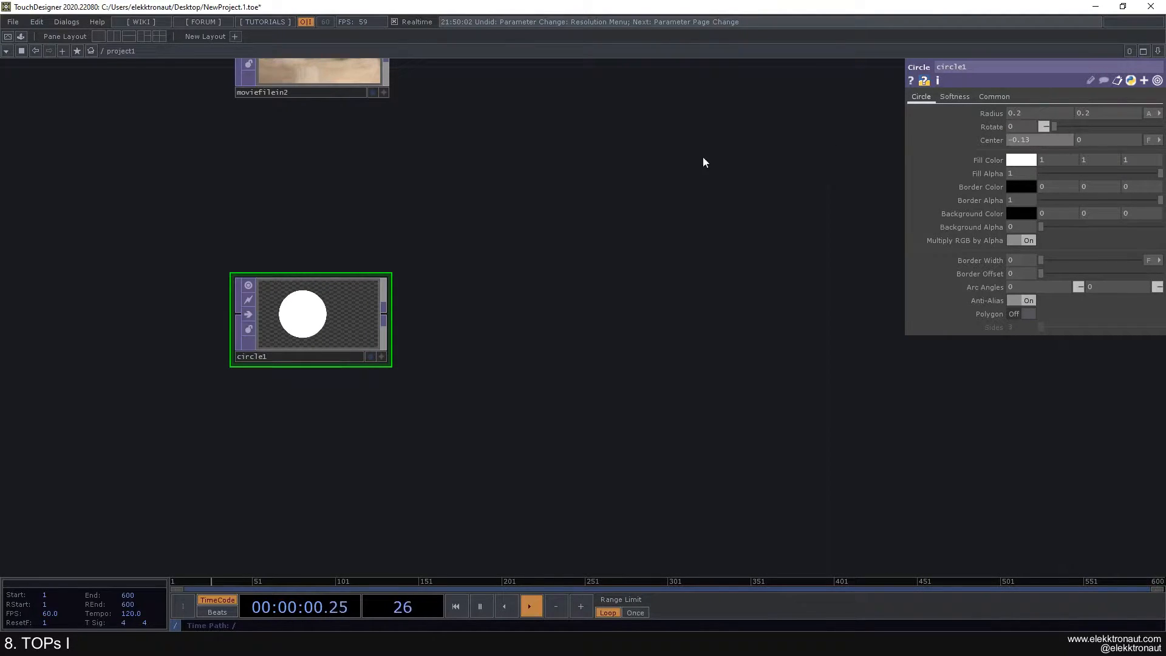
key(ctrl+z)
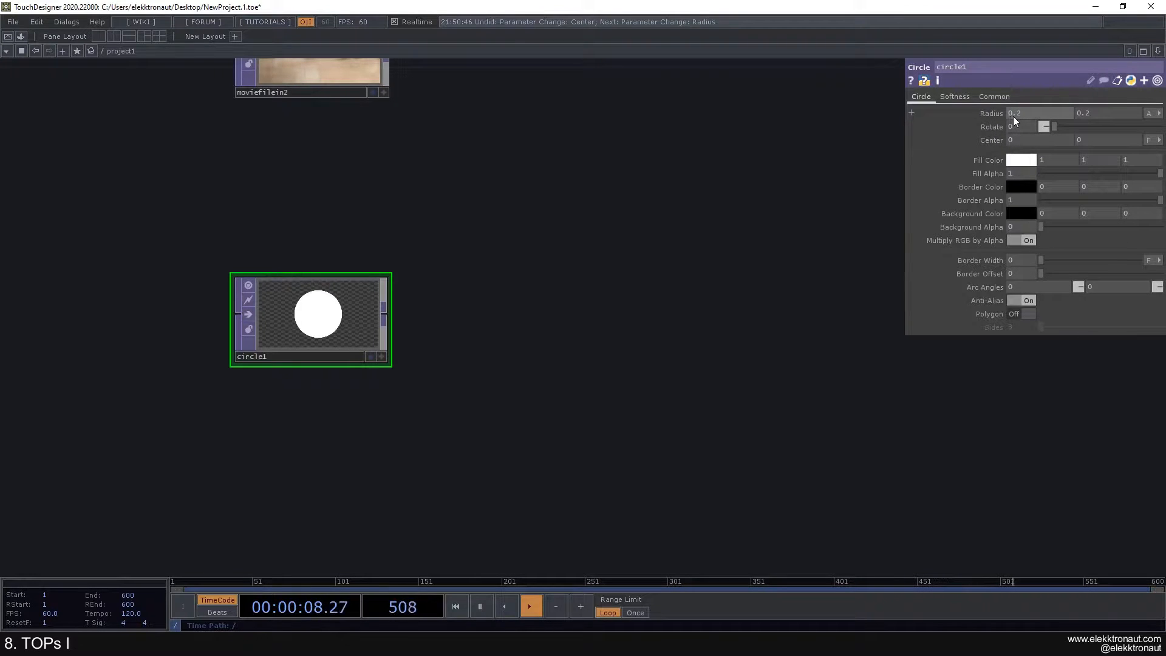
middle_drag(1017, 113, 1021, 87)
mouse_move(1018, 113)
middle_down()
mouse_move(1045, 115)
mouse_move(1018, 113)
middle_up()
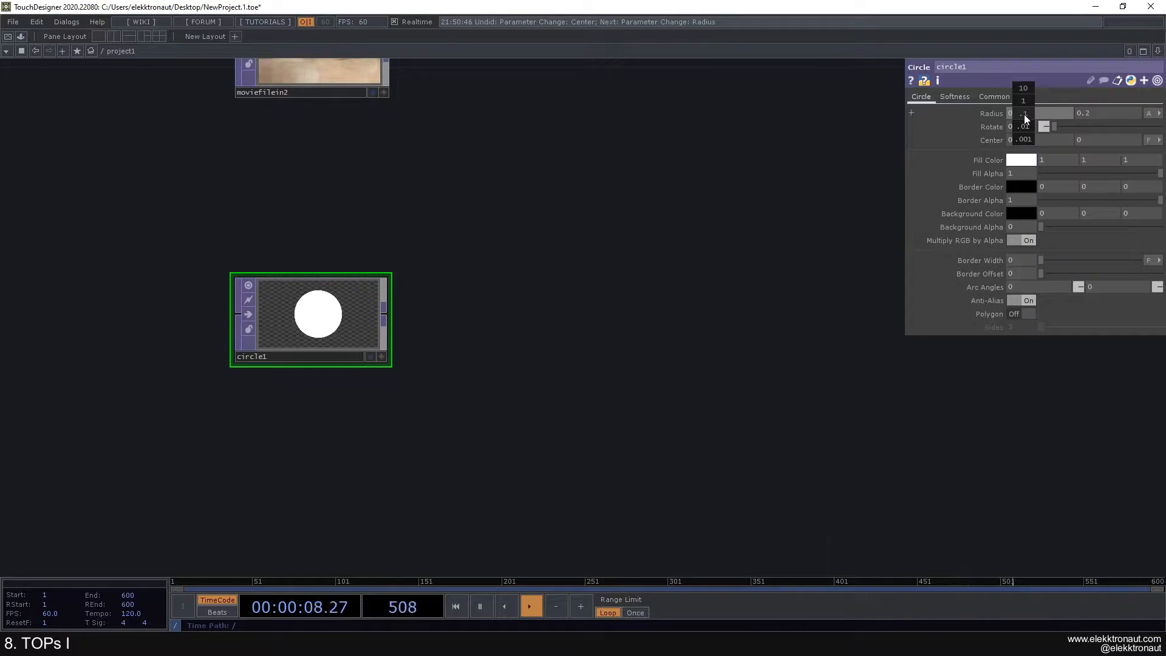
mouse_move(1025, 111)
middle_down()
mouse_move(1044, 113)
mouse_move(1018, 114)
middle_up()
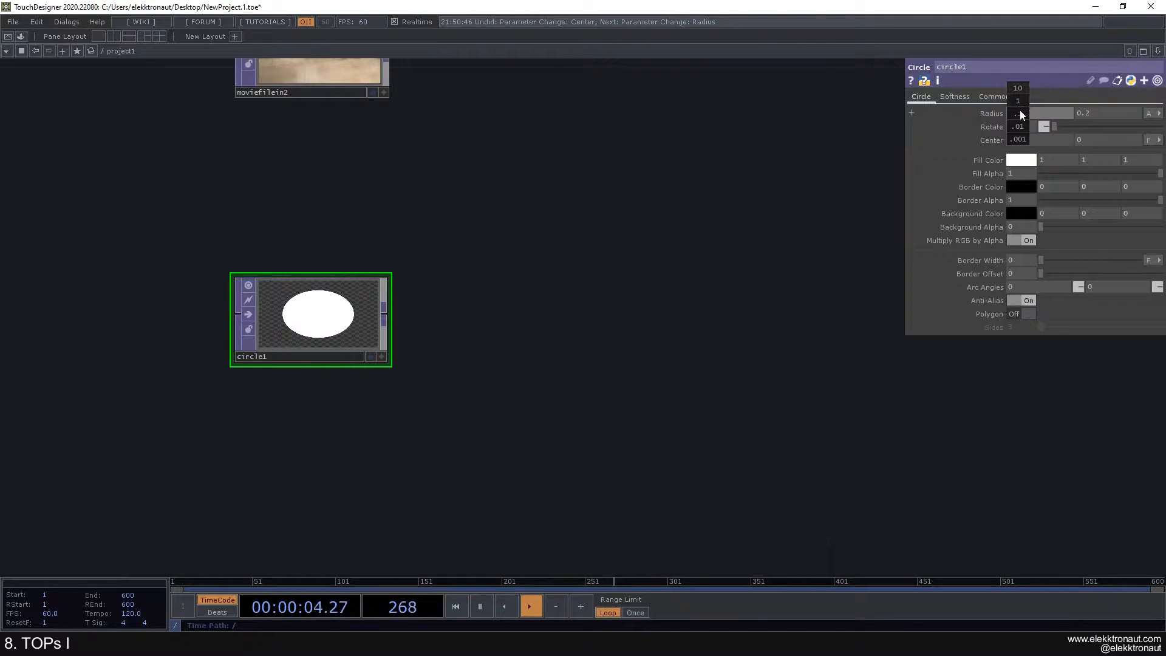
middle_drag(1020, 103, 691, 176)
key(ctrl+z)
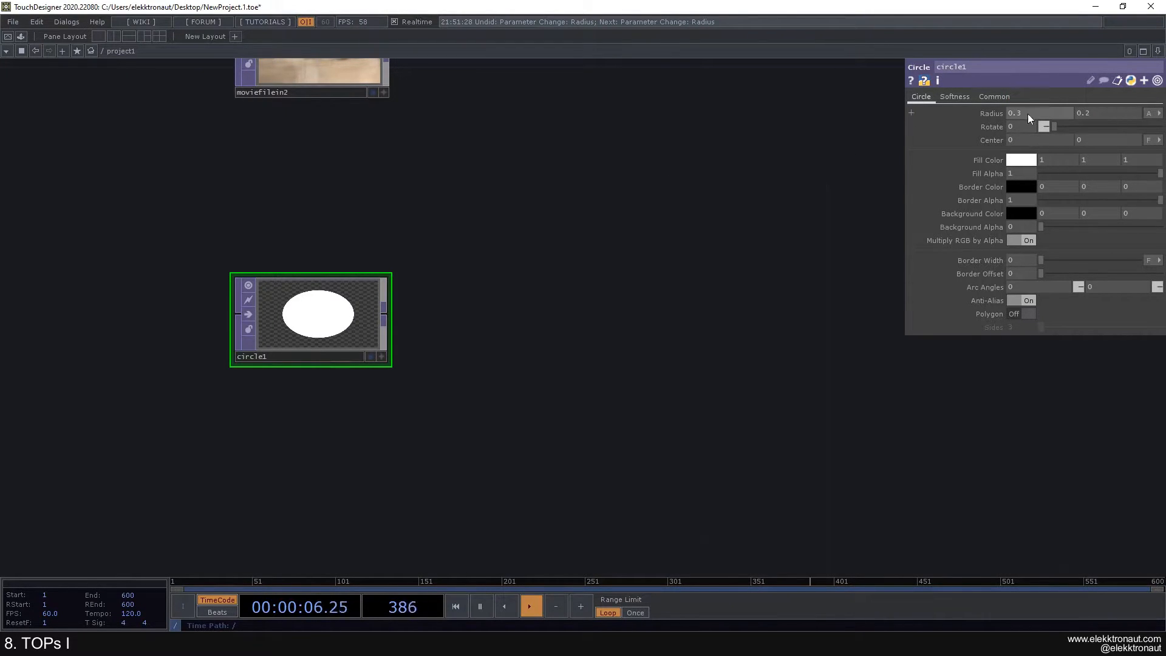
Step: Set the horizontal radius to 0.2 so the circle is round
drag(1023, 113, 1014, 113)
text(2)
key(Return)
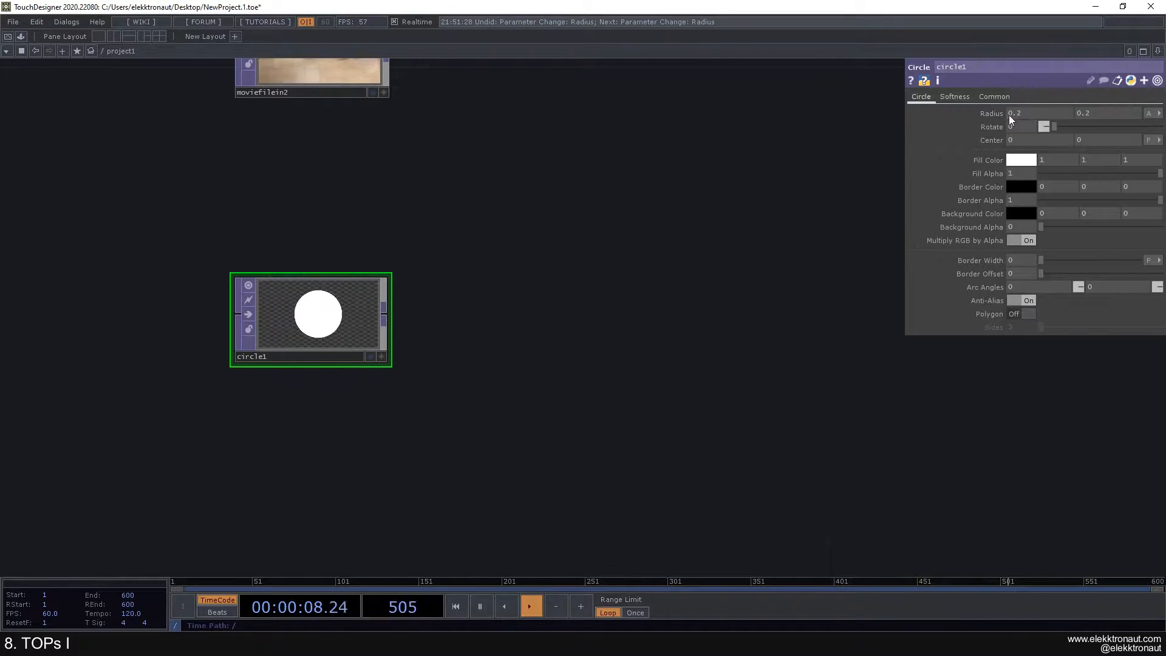
middle_drag(1010, 115, 883, 128)
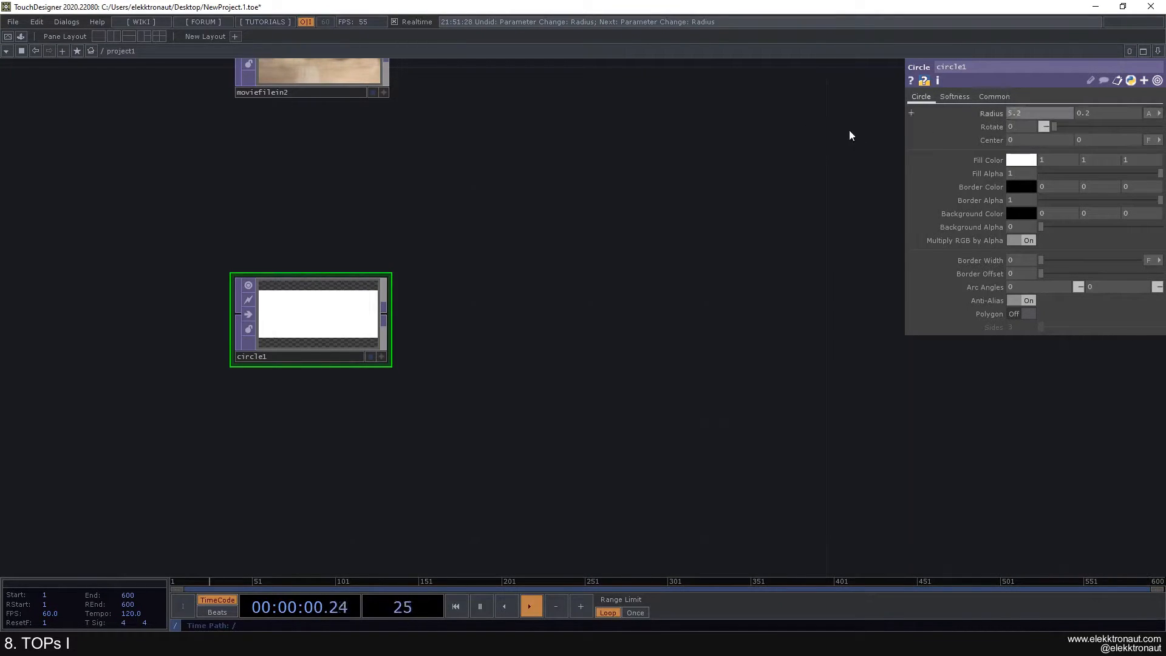
key(ctrl+z)
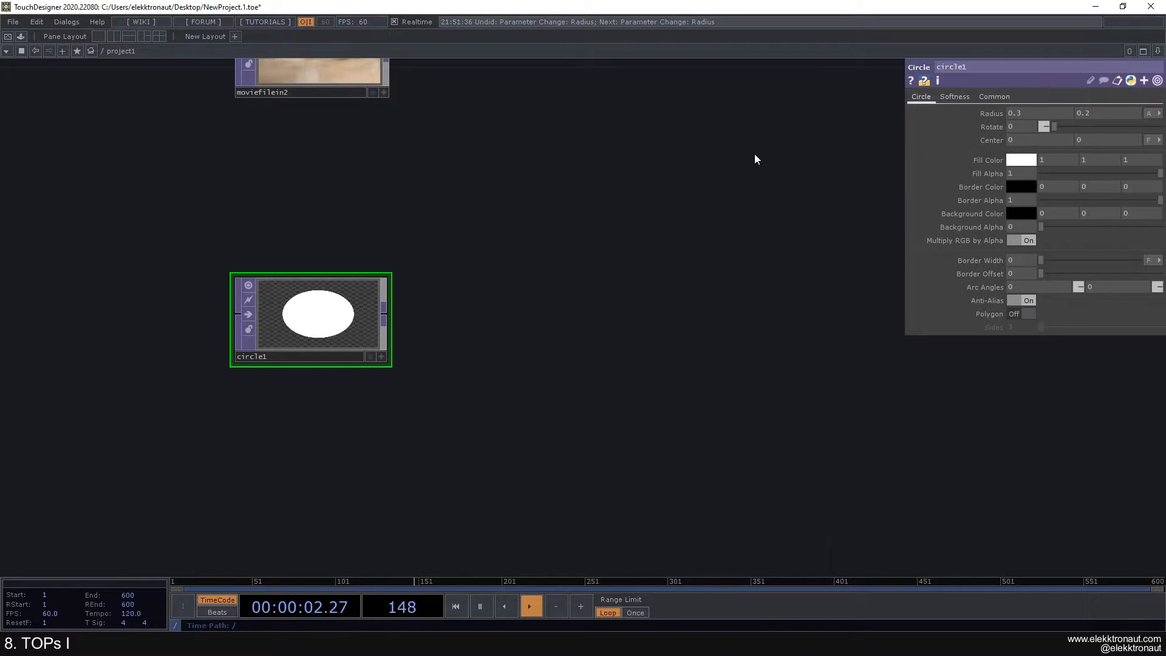
click(1011, 115)
text(0.2)
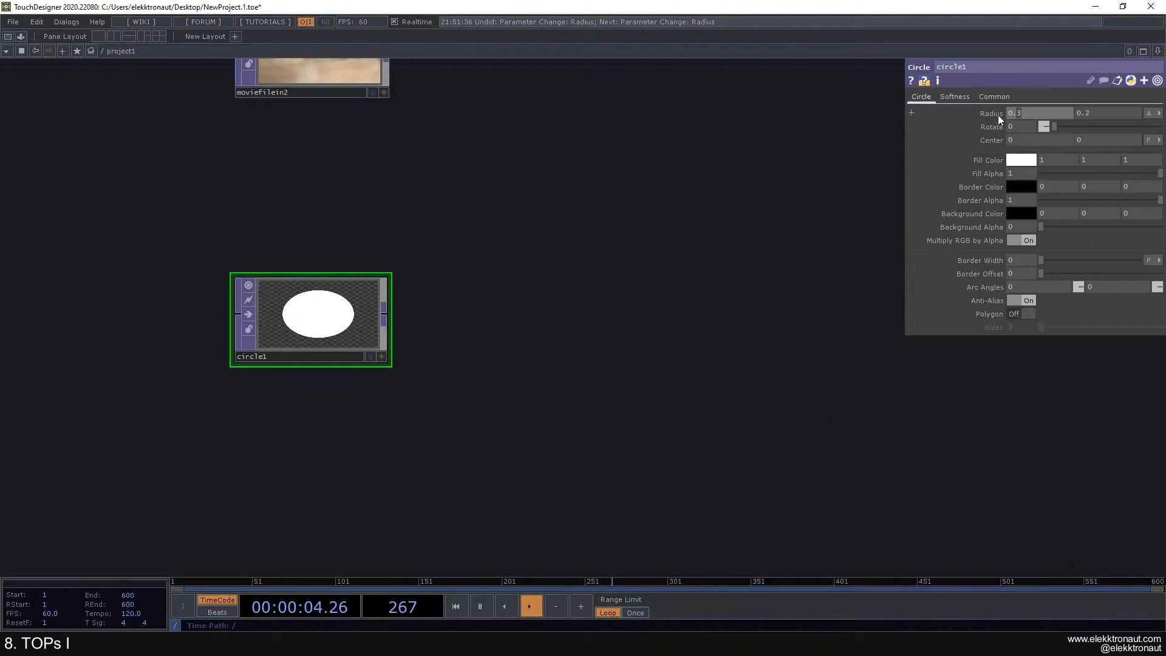
key(Return)
scroll(431, 299, up, 3)
drag(458, 301, 546, 283)
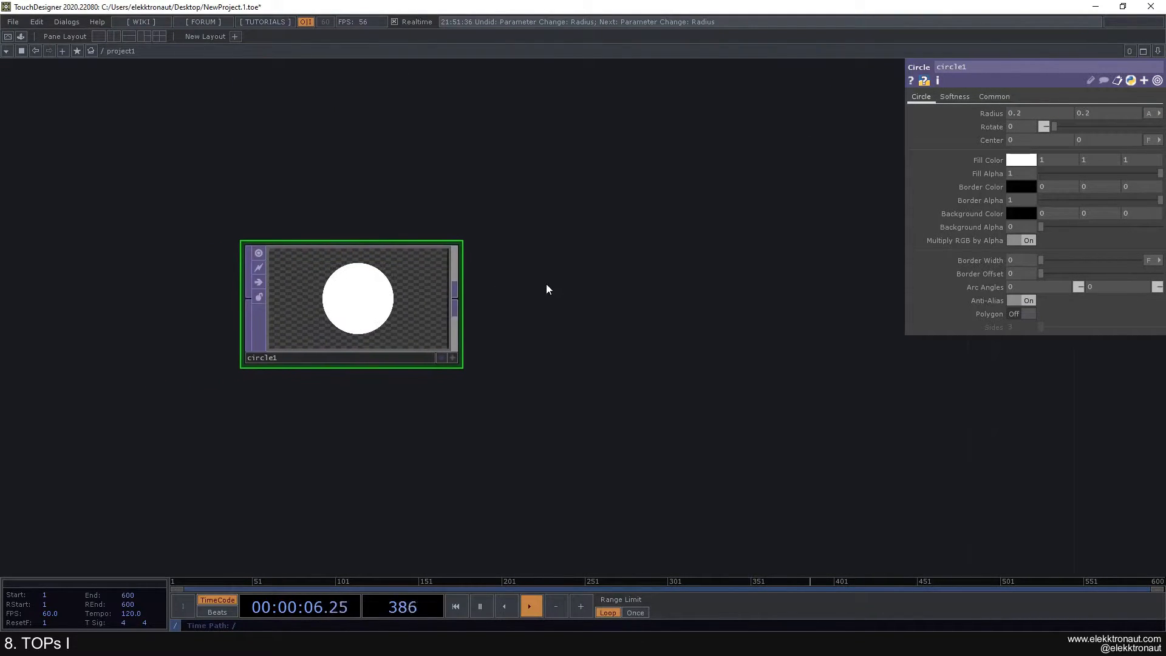
Step: Set circle1's fill colour to bright green (0.362, 1, 0)
scroll(545, 283, down, 3)
drag(592, 207, 534, 204)
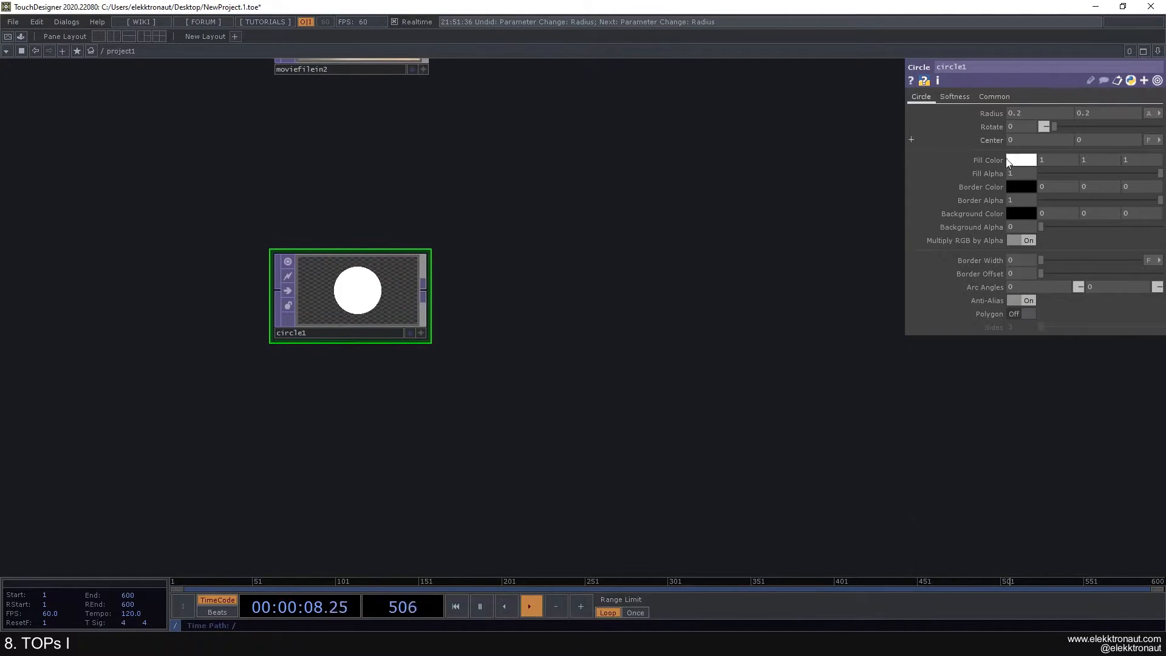
click(1021, 160)
click(1049, 115)
click(1032, 116)
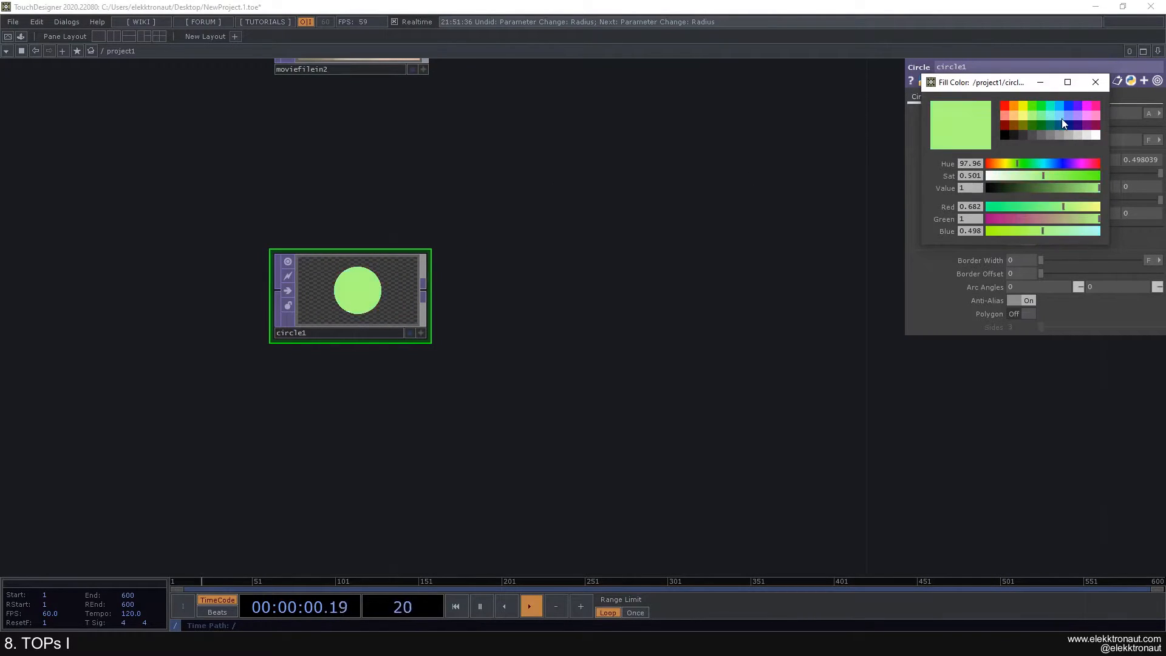
click(1081, 114)
click(1096, 82)
click(1018, 160)
drag(1075, 163, 1013, 164)
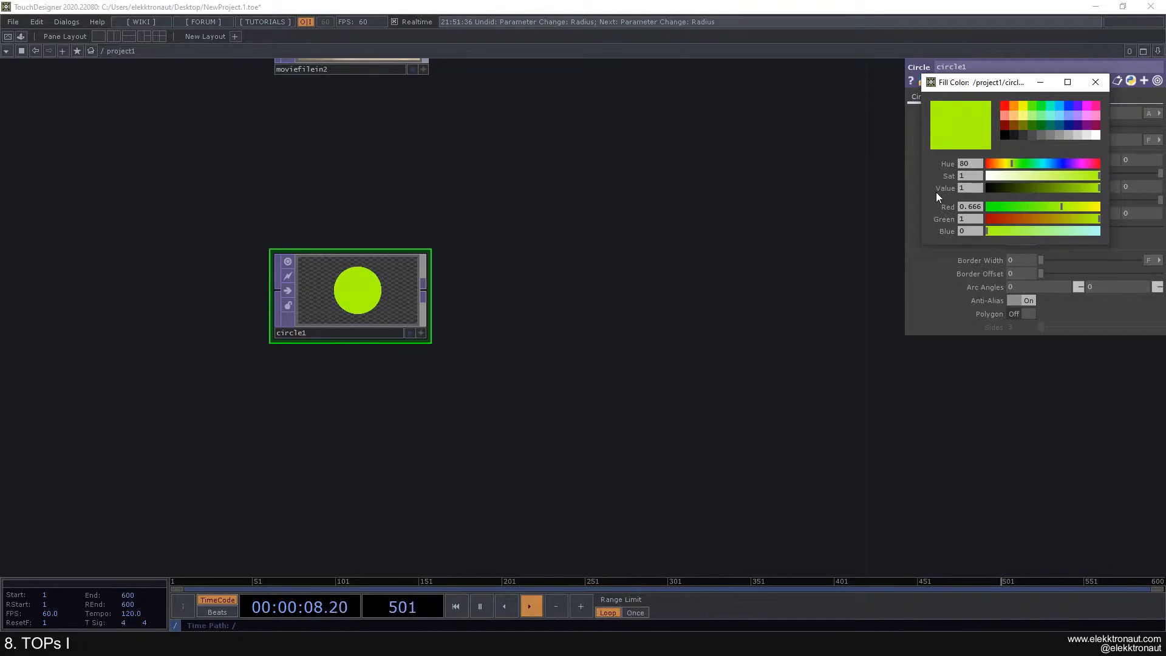
drag(1061, 207, 1027, 207)
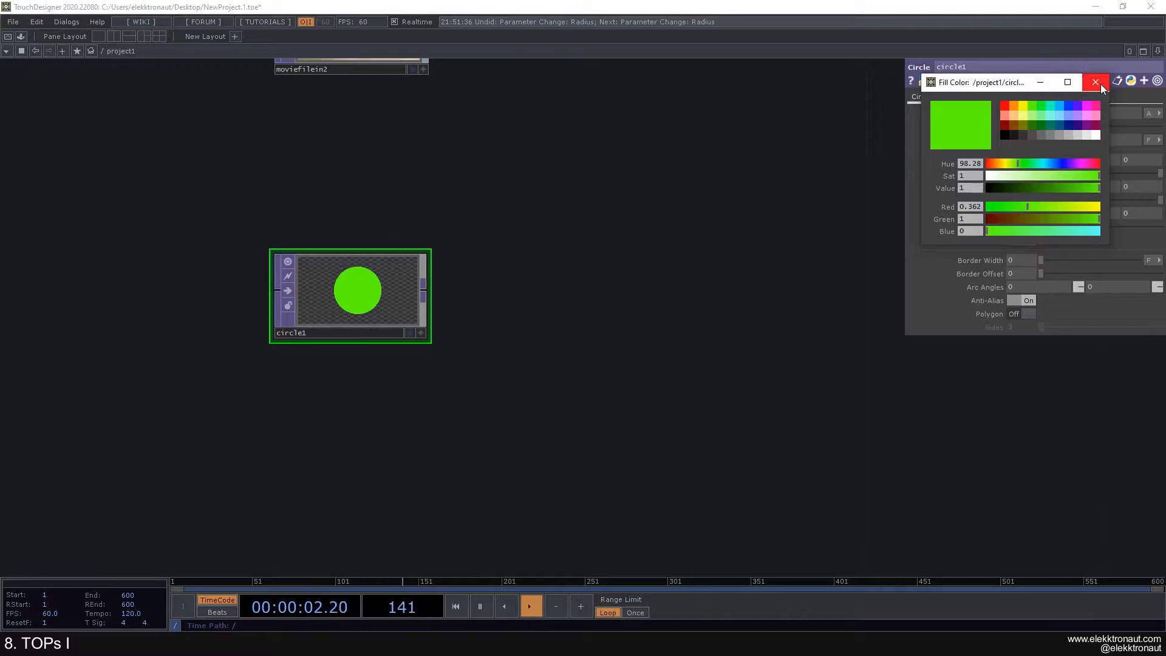
click(1099, 82)
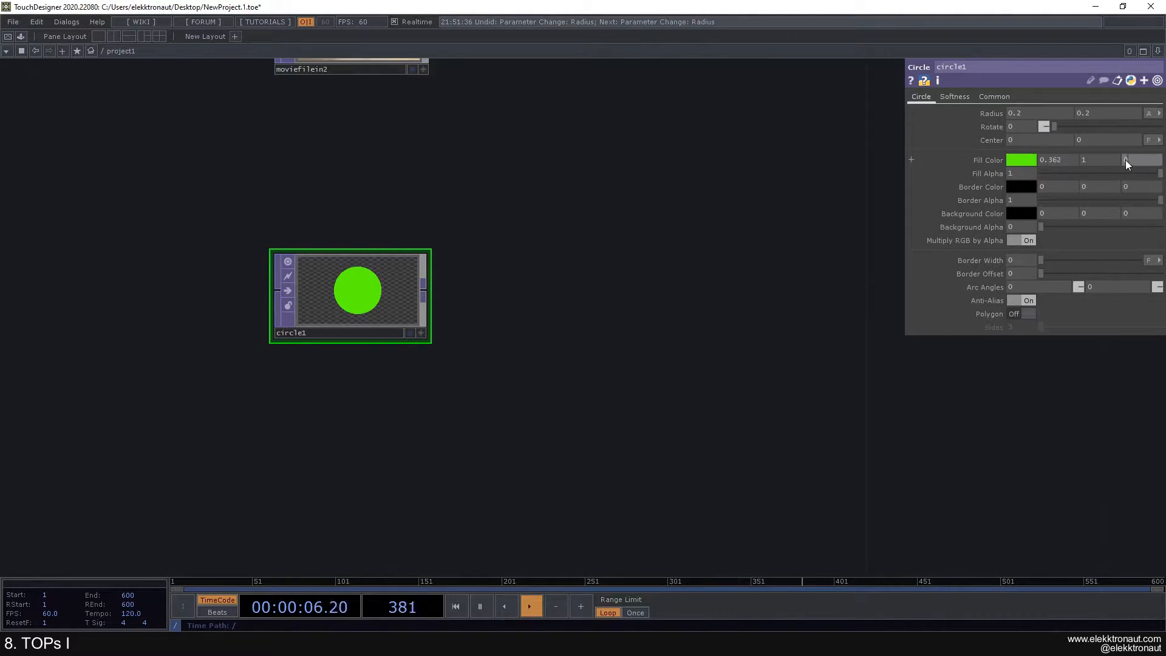
Step: Lower the fill opacity slightly and raise Background Alpha to about 1 for an opaque black background
click(990, 162)
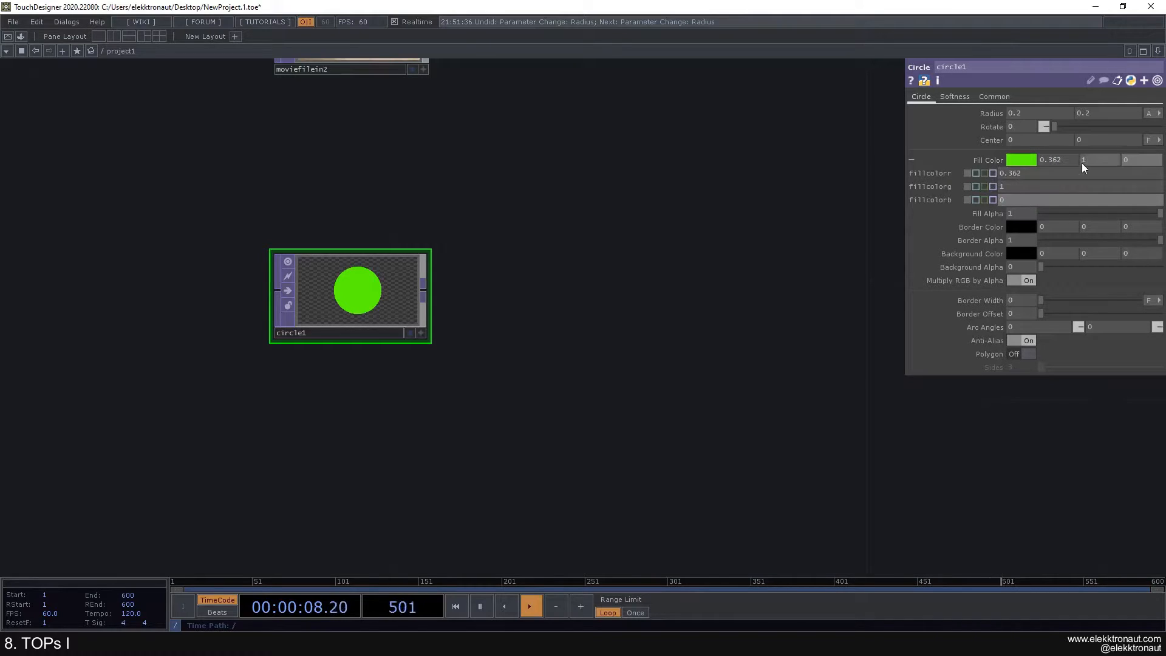
click(990, 160)
mouse_move(1139, 180)
mouse_down()
mouse_move(1037, 180)
mouse_move(1159, 182)
mouse_up()
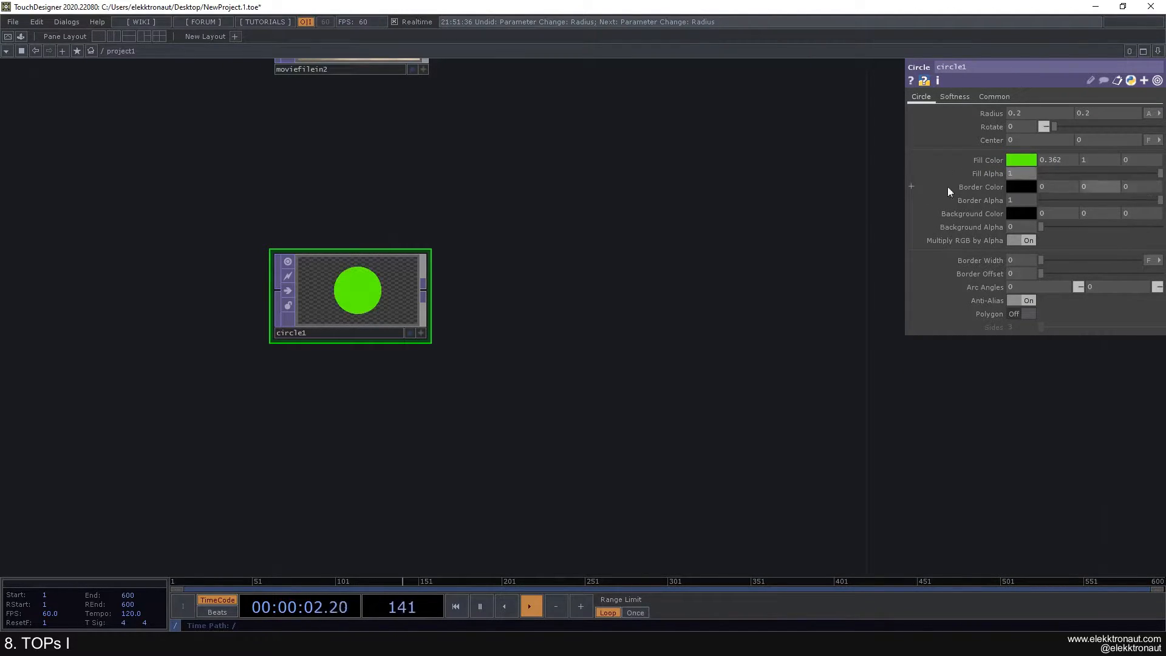
scroll(372, 253, up, 4)
scroll(487, 299, up, 2)
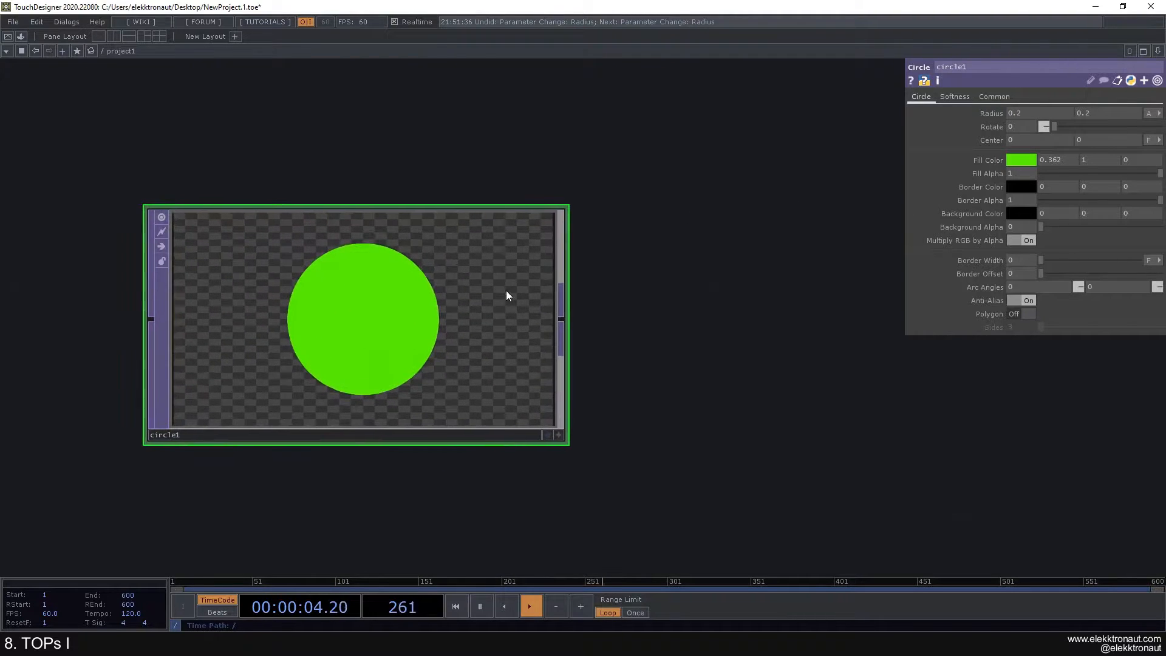
scroll(273, 356, down, 4)
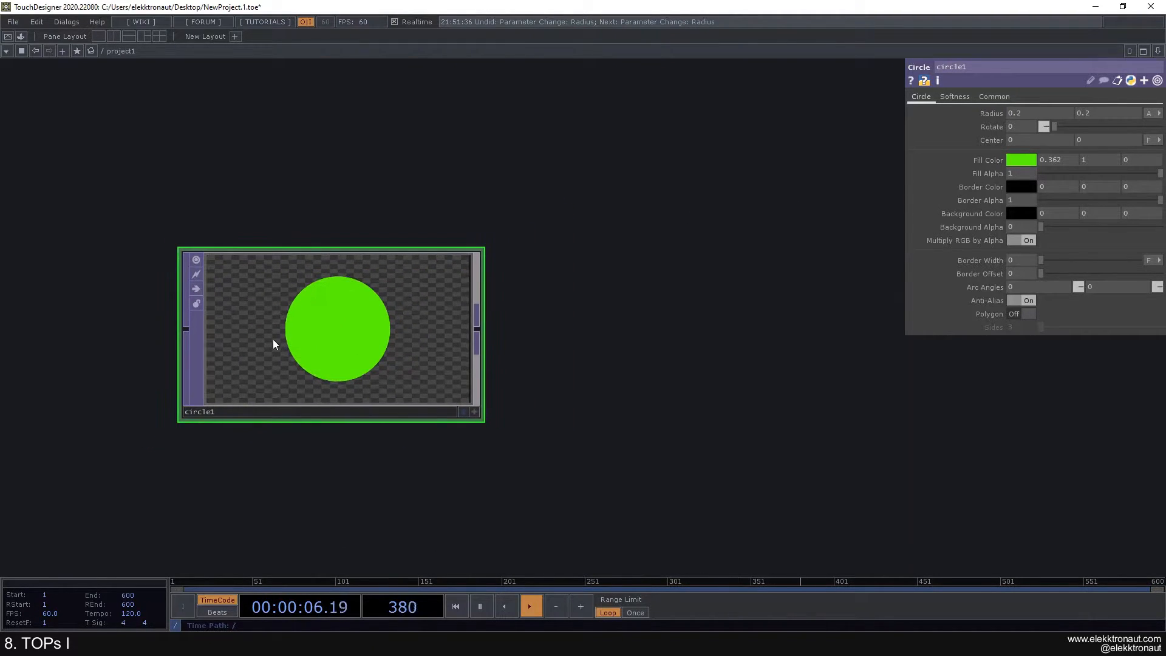
scroll(268, 322, down, 2)
scroll(255, 333, up, 3)
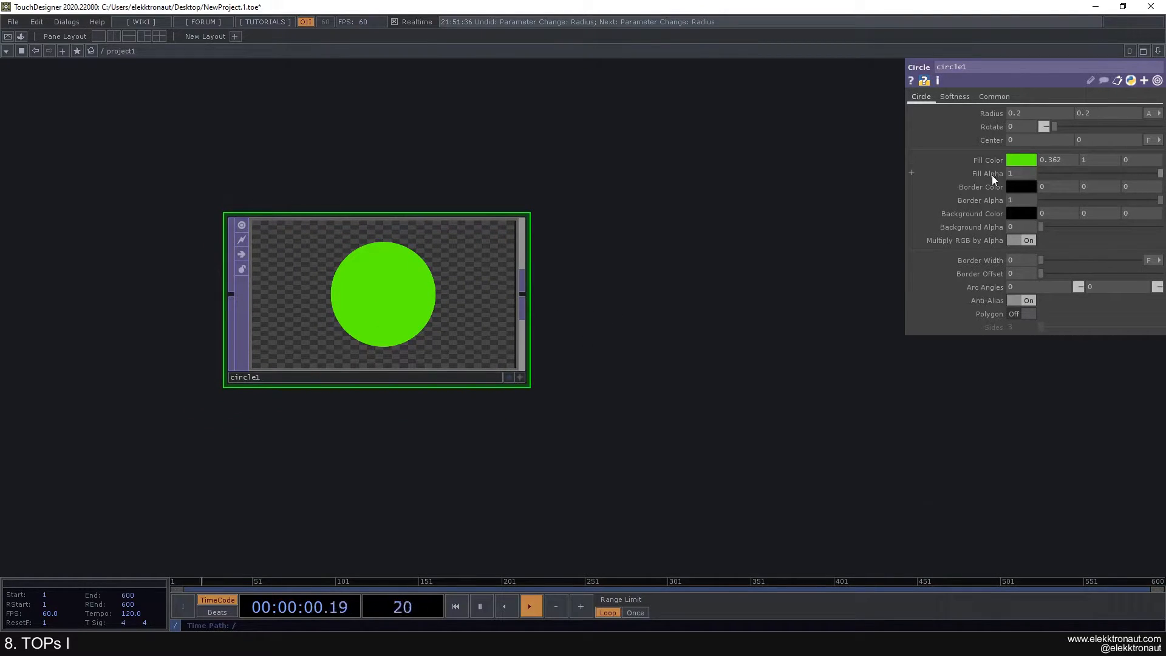
mouse_move(1157, 174)
mouse_down()
mouse_move(1047, 179)
mouse_move(1160, 176)
mouse_up()
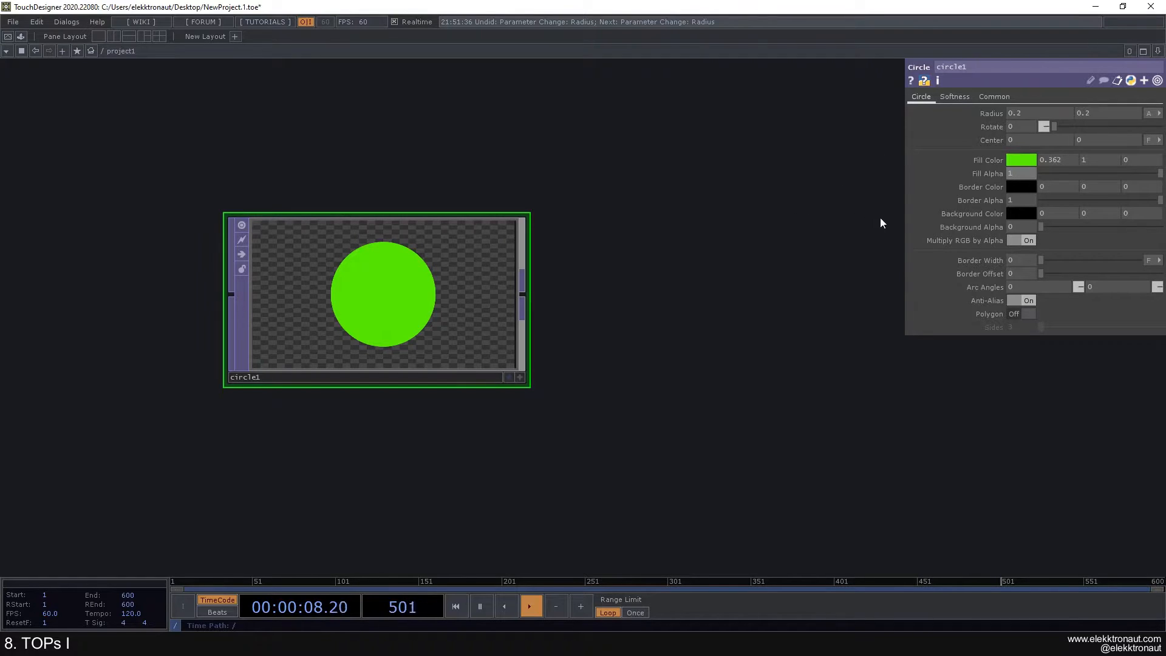
drag(1047, 232, 1164, 241)
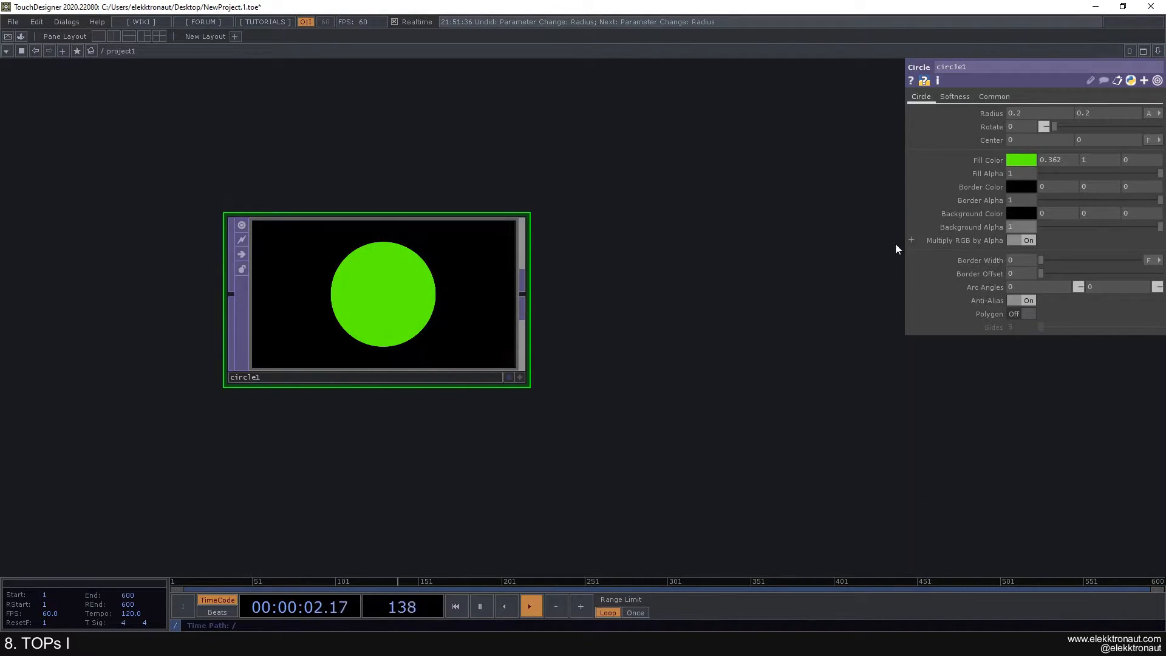
Step: Make circle1's background colour light purple with Background Alpha at 0
click(1012, 213)
click(1077, 118)
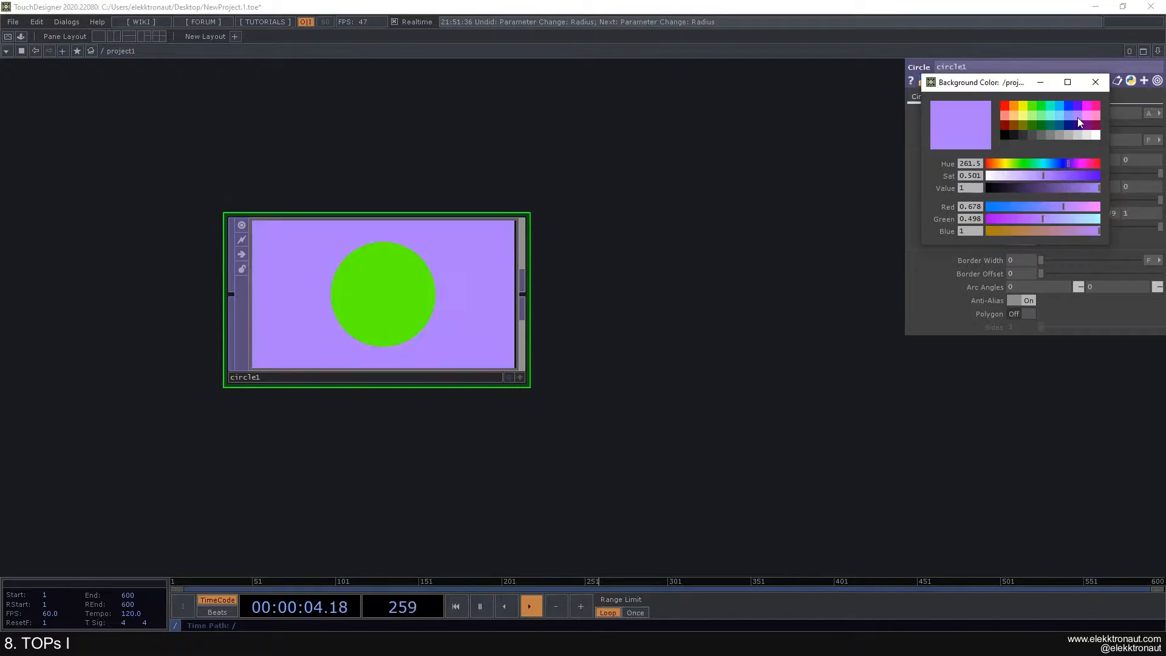
click(1095, 82)
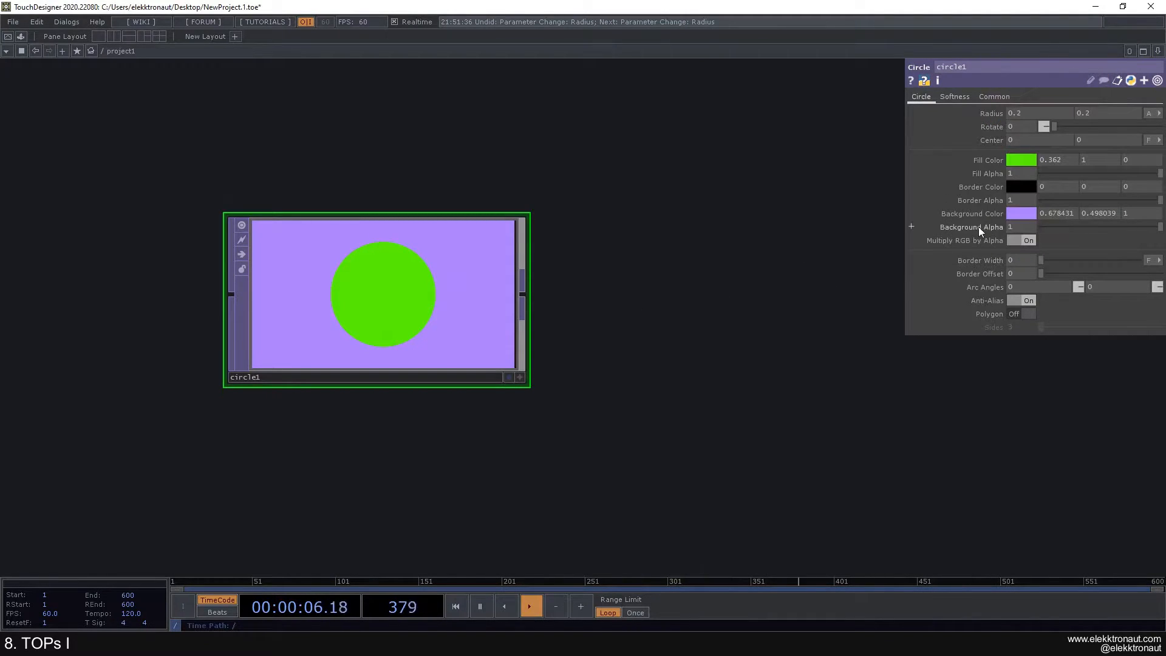
drag(1142, 228, 1039, 234)
Step: Pan and zoom the network to bring the movie file nodes above circle1 into view
scroll(665, 234, down, 3)
drag(675, 223, 538, 273)
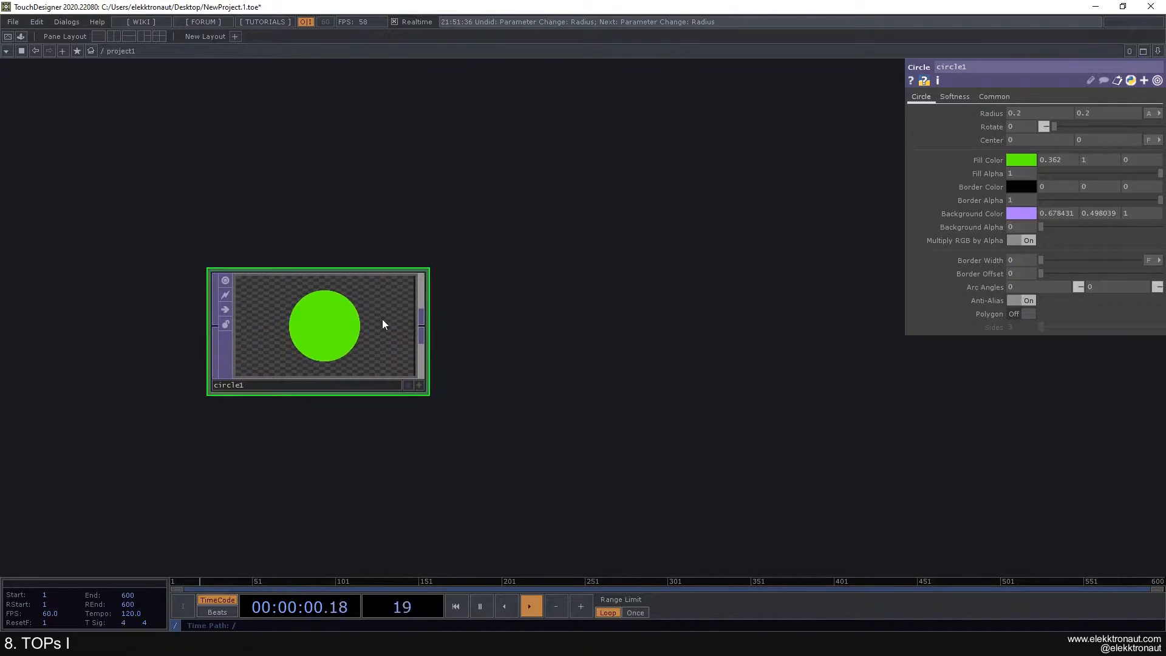
scroll(358, 339, down, 2)
scroll(336, 334, up, 4)
scroll(359, 325, up, 1)
scroll(395, 303, down, 3)
drag(432, 291, 445, 283)
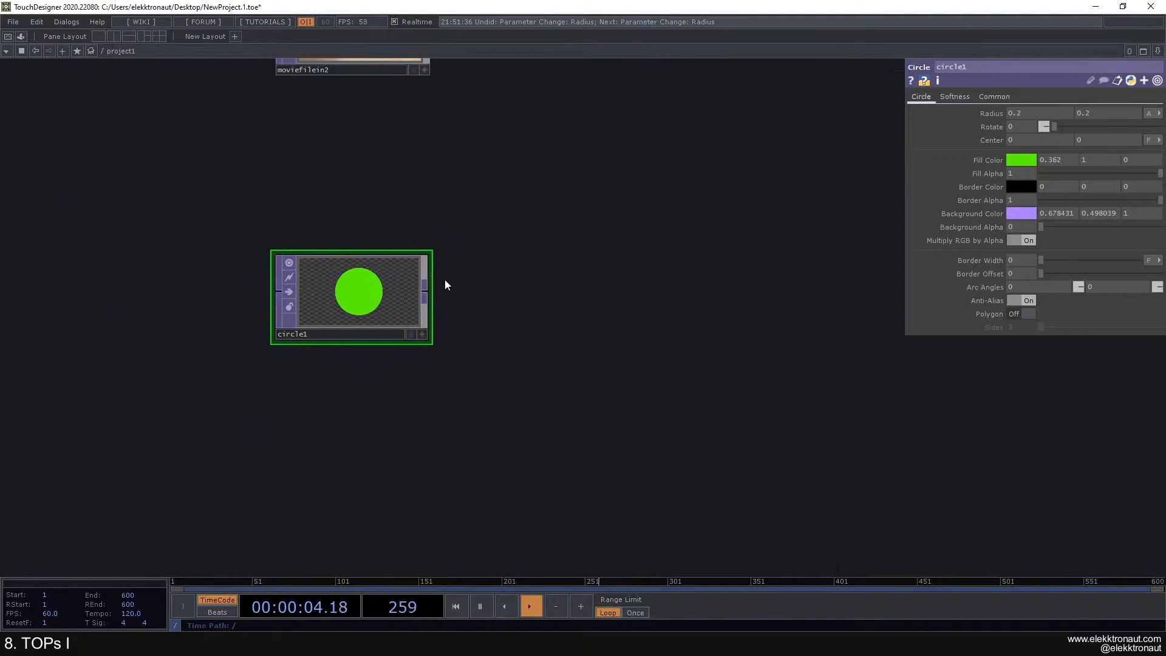
drag(634, 284, 621, 258)
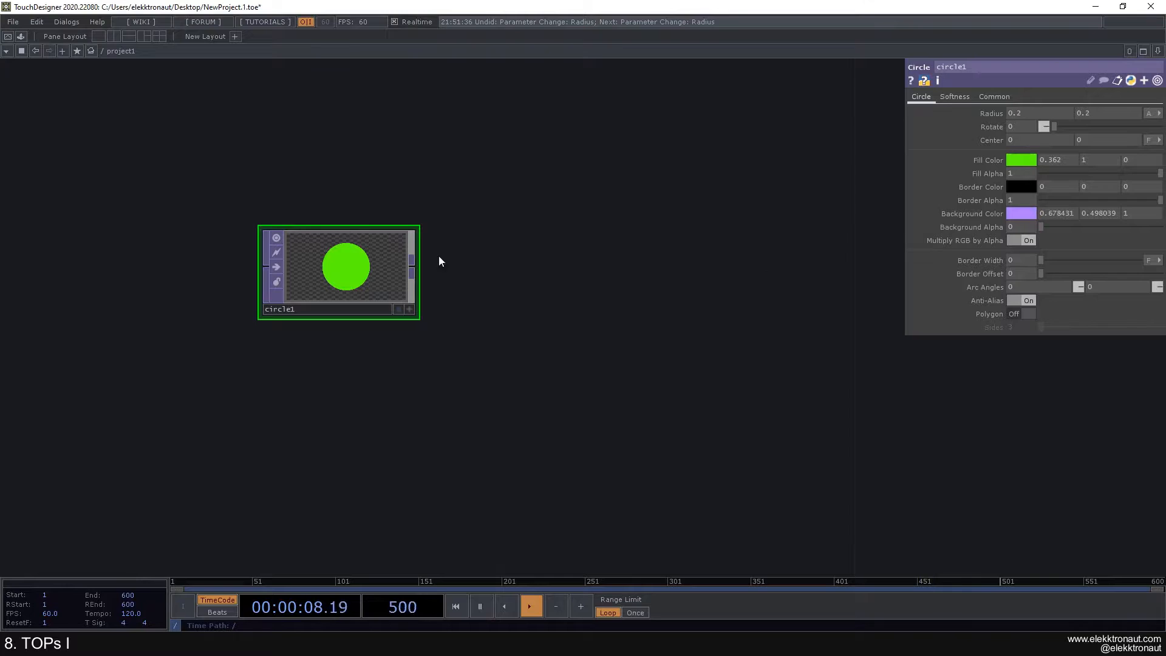
scroll(395, 266, down, 2)
drag(395, 265, 312, 304)
scroll(285, 304, up, 2)
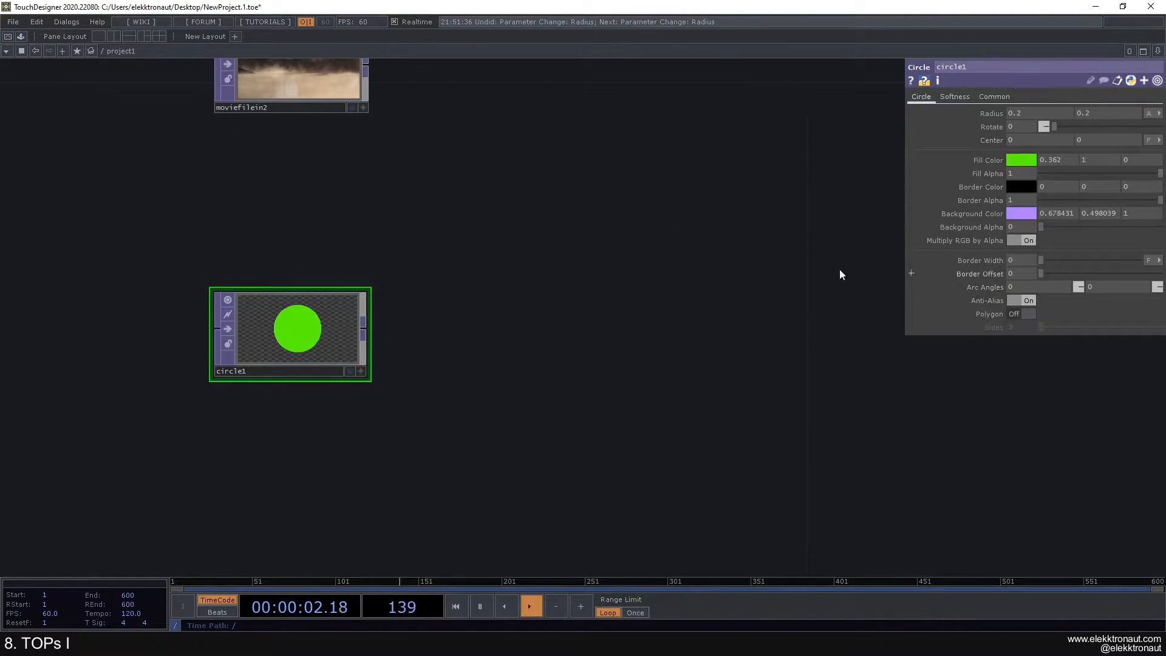
Step: Add a border, measure Border Width in Pixels and tune it down, leaving Border Offset at 0.198
mouse_move(1045, 261)
mouse_down()
mouse_move(1120, 269)
mouse_move(1073, 278)
mouse_move(1118, 282)
mouse_move(1000, 281)
mouse_move(1063, 282)
mouse_move(1051, 260)
mouse_move(1064, 261)
mouse_up()
click(1149, 260)
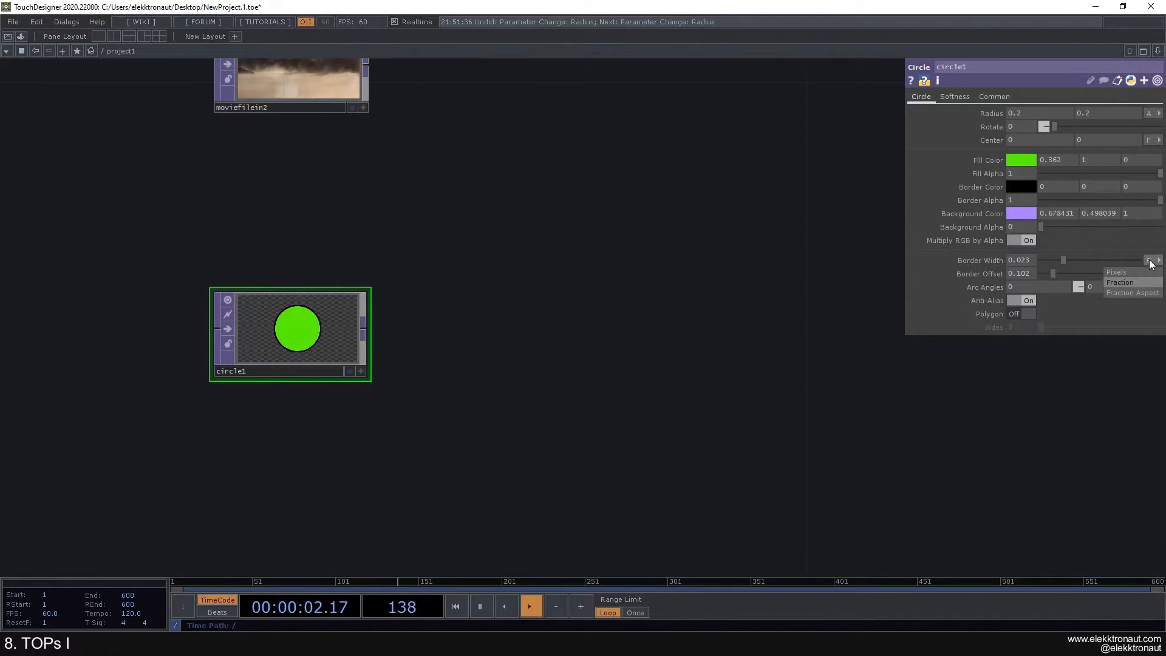
click(1121, 272)
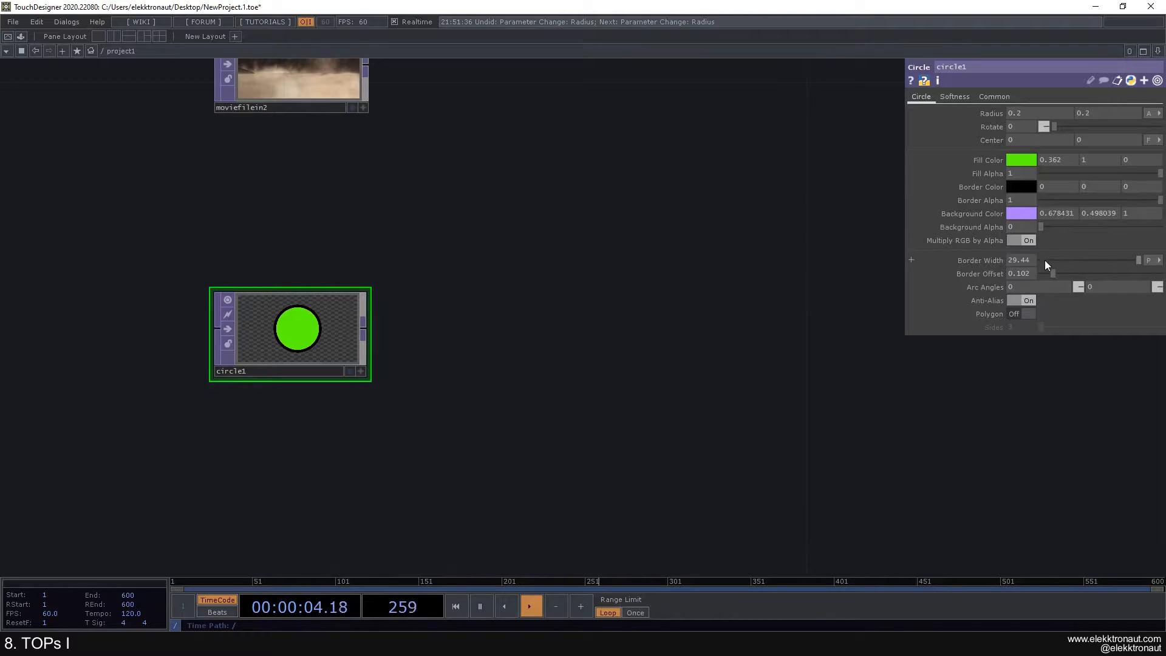
drag(1129, 259, 1095, 263)
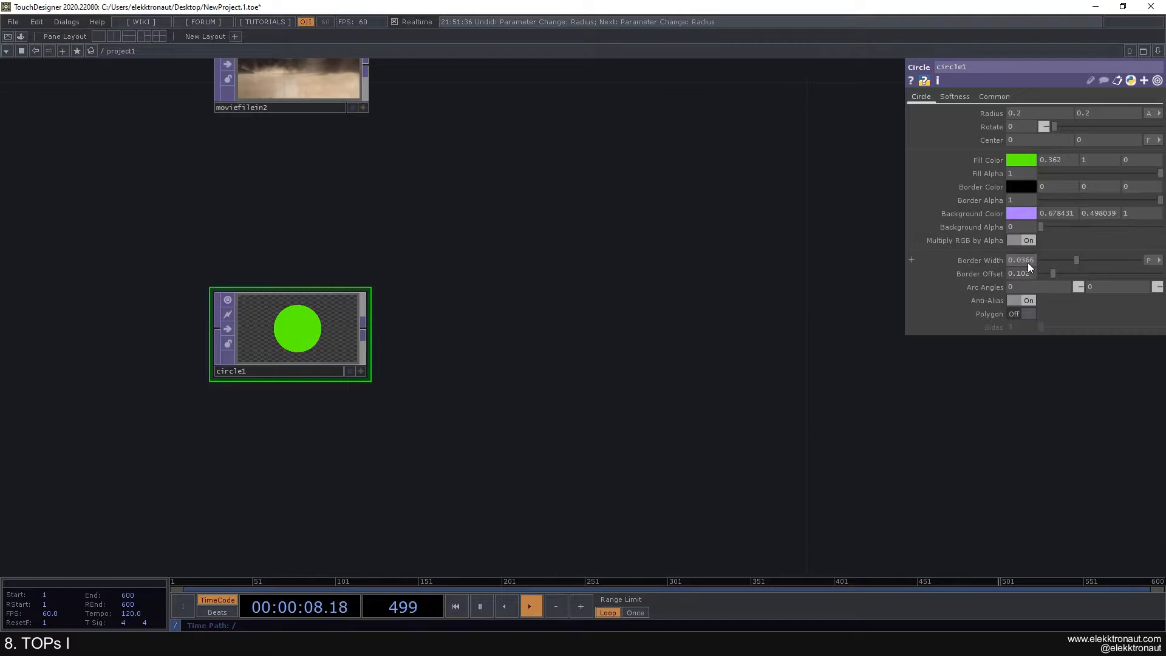
drag(1092, 260, 1147, 263)
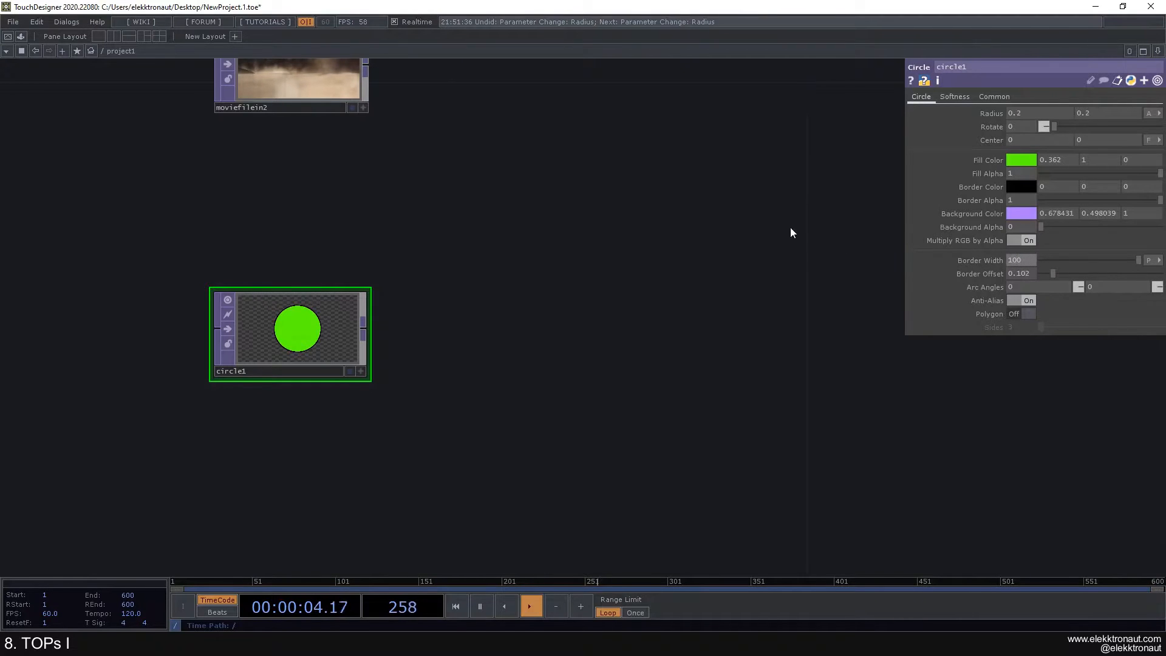
scroll(393, 303, up, 3)
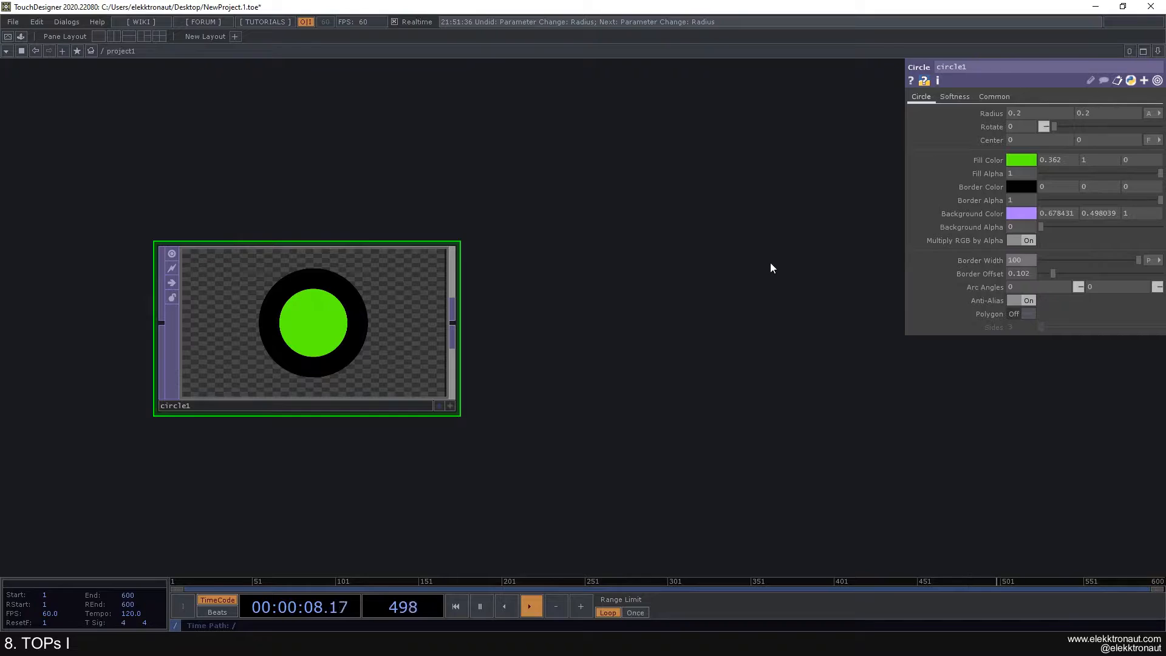
scroll(769, 264, down, 3)
drag(1127, 260, 1104, 261)
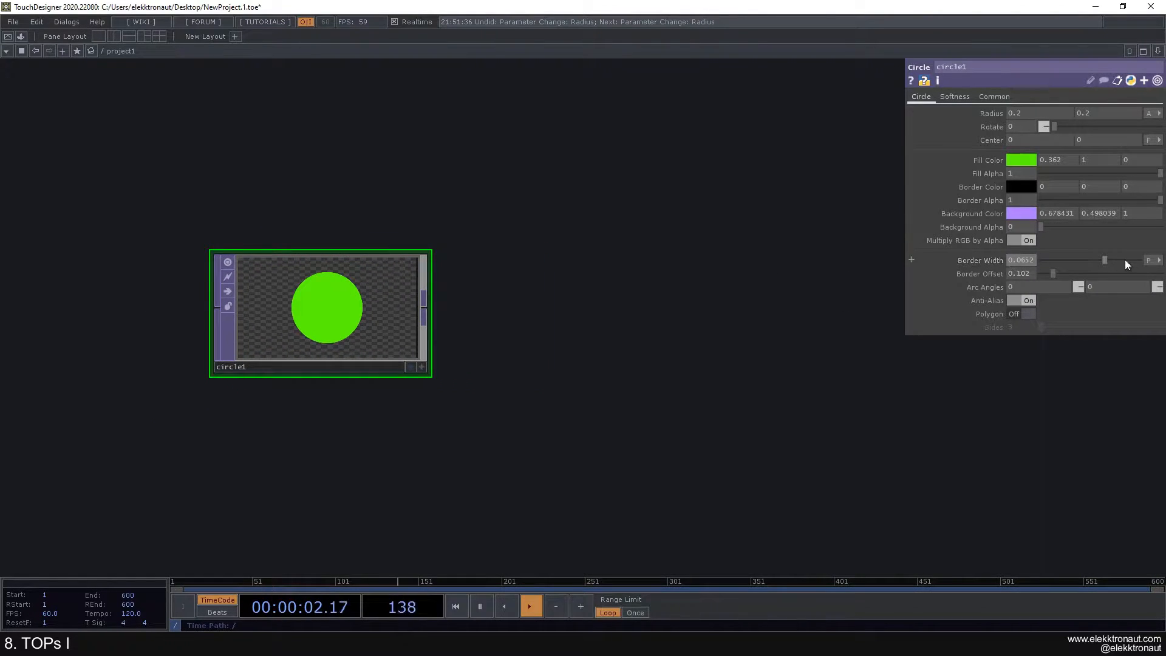
drag(1139, 262, 1066, 276)
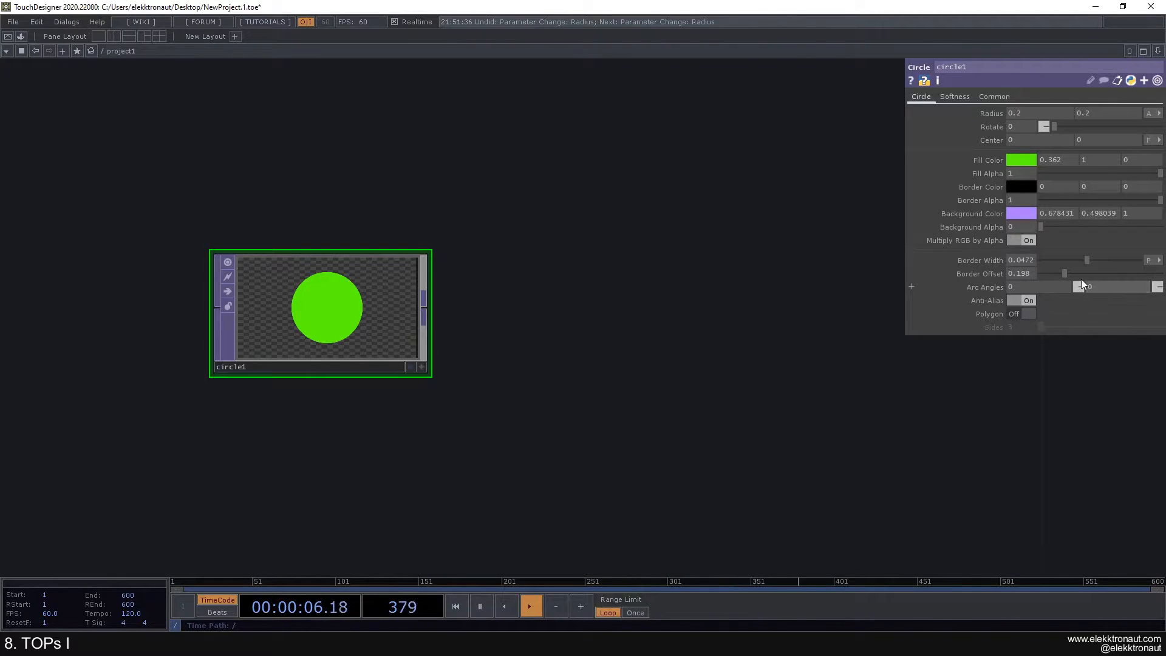
Step: Switch Border Width back to Fraction and thicken it to 0.0478 for a black ring
drag(1160, 174, 1019, 178)
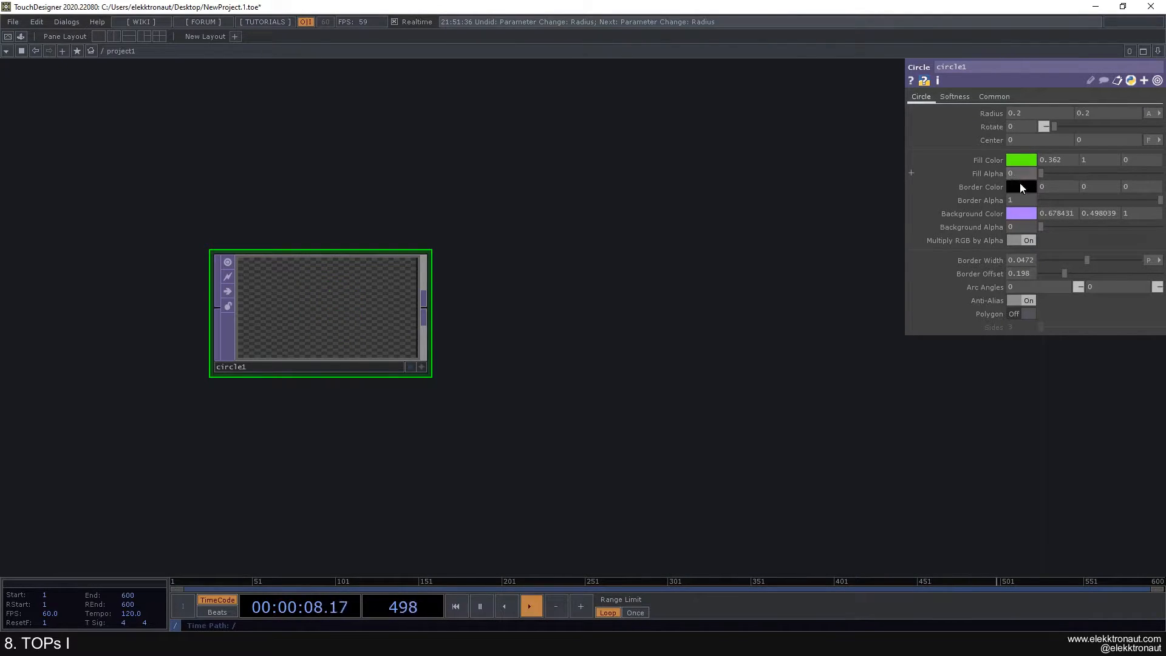
drag(1050, 228, 1088, 264)
click(1148, 260)
click(1124, 271)
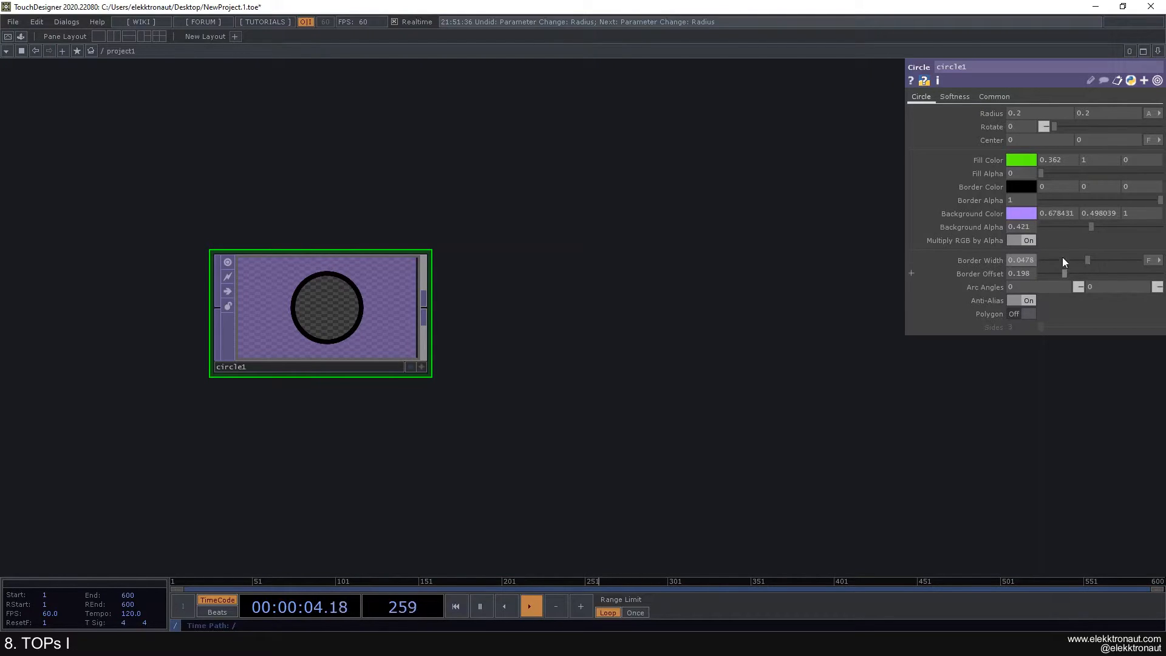
drag(1047, 229, 1003, 228)
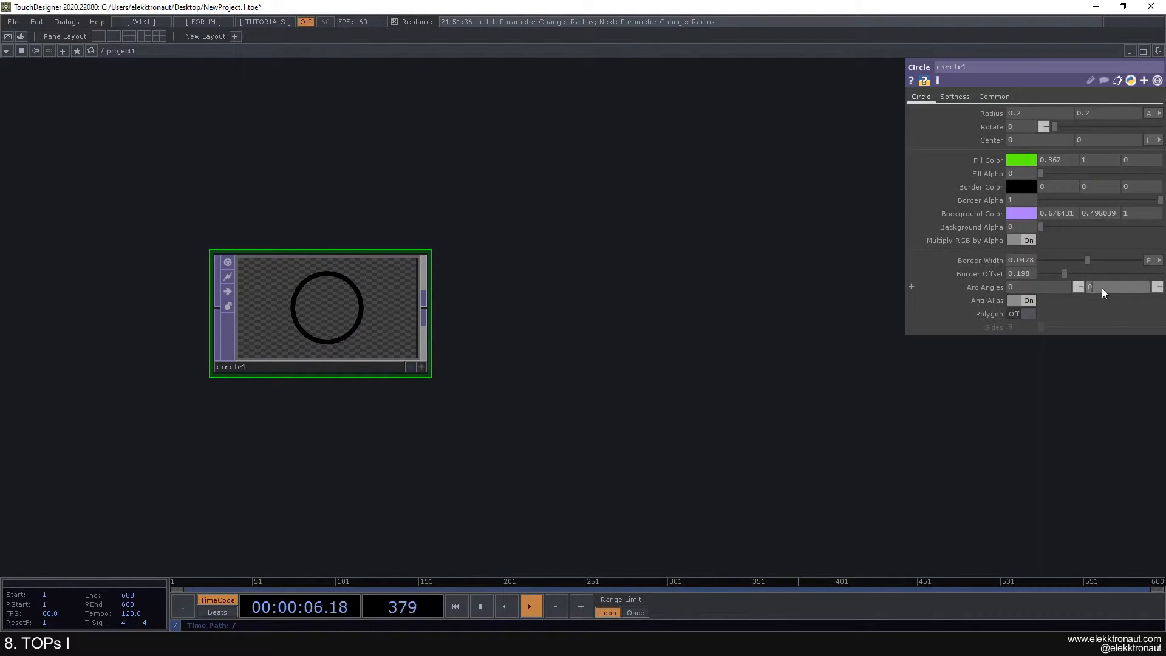
Step: Cut a wedge with the second Arc Angle at -50 and fill it green at 0.939 alpha
middle_drag(1102, 287, 1050, 264)
middle_drag(781, 243, 861, 212)
middle_drag(1100, 269, 1084, 269)
drag(1042, 227, 1080, 227)
drag(1054, 174, 1153, 174)
drag(1082, 227, 1040, 227)
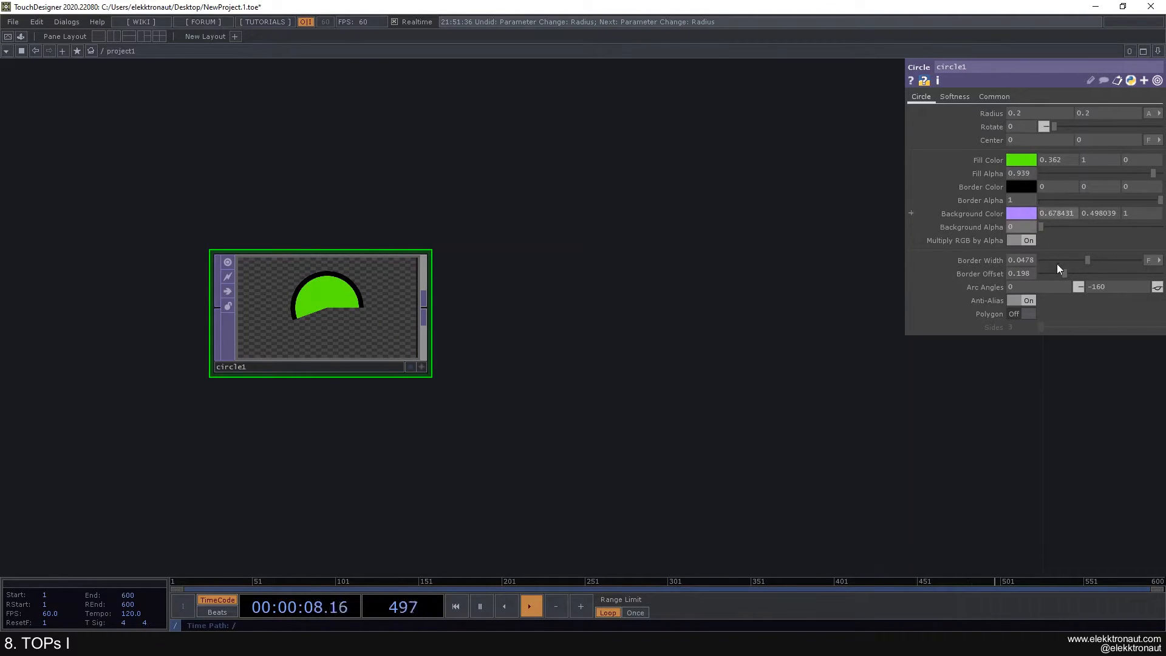
middle_drag(1095, 287, 1124, 271)
Step: Fill the Pac-Man circle yellow (0.914, 1, 0)
click(1018, 161)
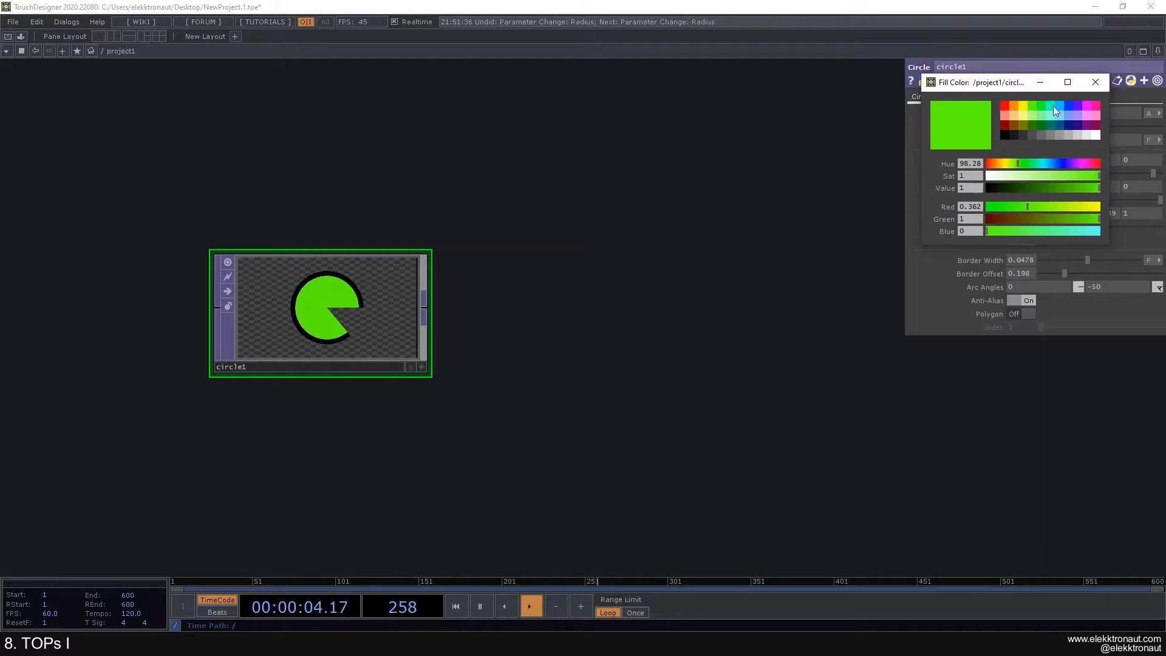
click(1023, 106)
click(1095, 82)
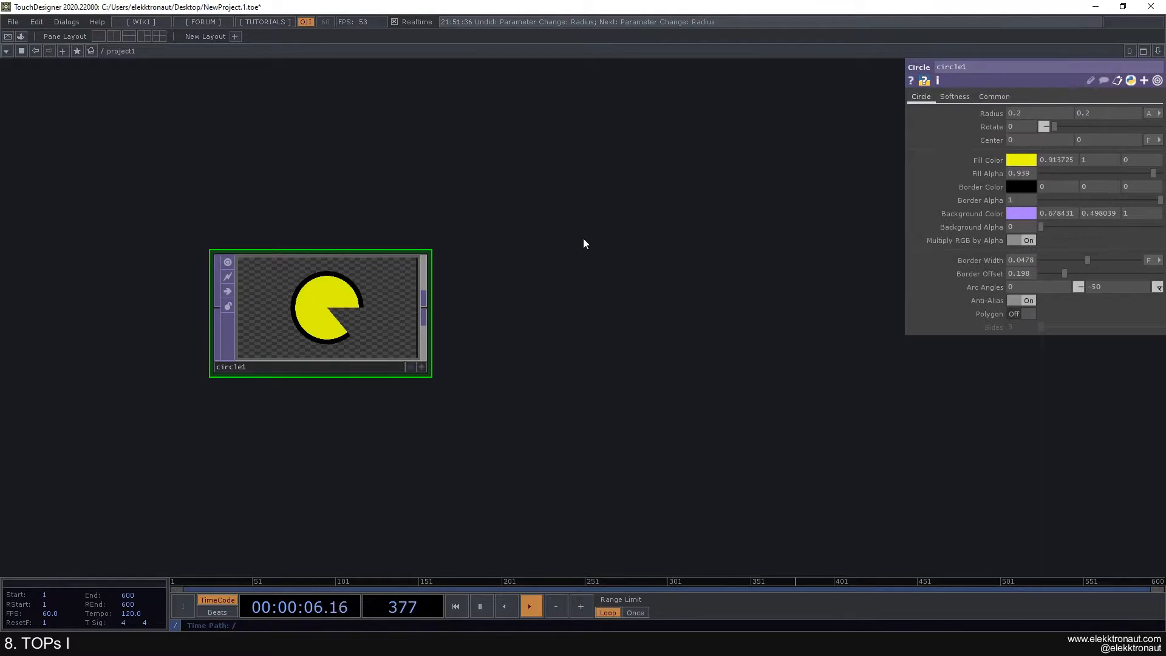
drag(536, 316, 571, 274)
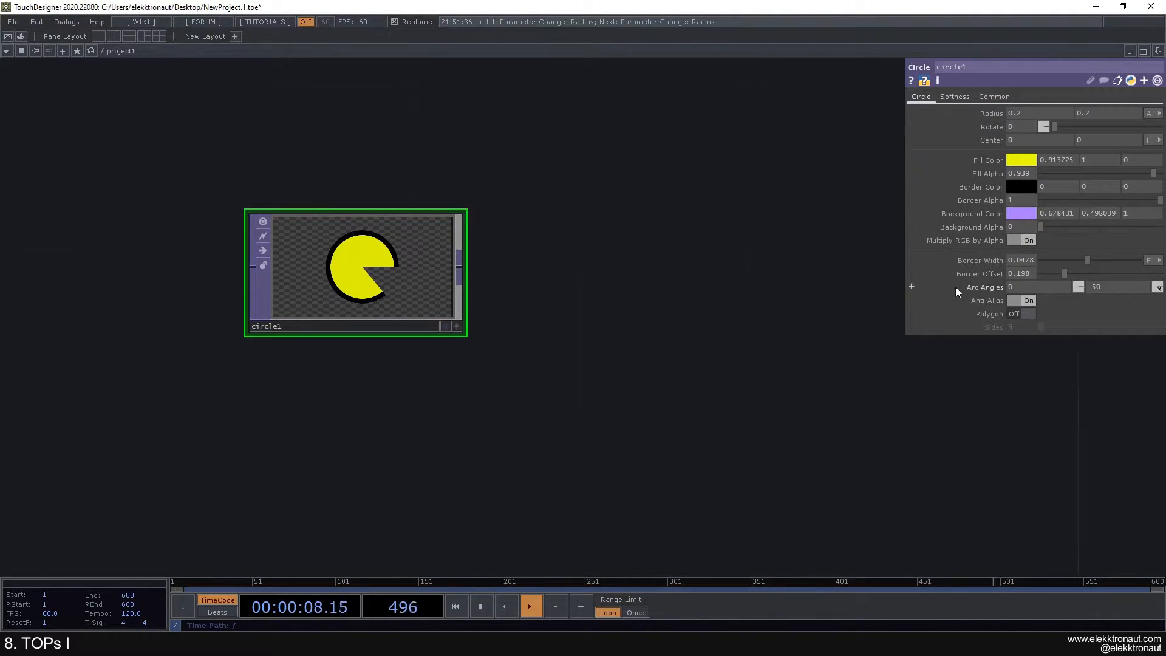
Step: Turn off anti-aliasing and try a 5-sided polygon before switching back to a circle
click(1020, 300)
click(1025, 314)
drag(1044, 330, 1012, 339)
click(1023, 314)
Step: Soften the Pac-Man's edges with Softness 0.04
click(956, 97)
scroll(513, 281, up, 2)
drag(606, 279, 690, 292)
drag(1098, 115, 1000, 140)
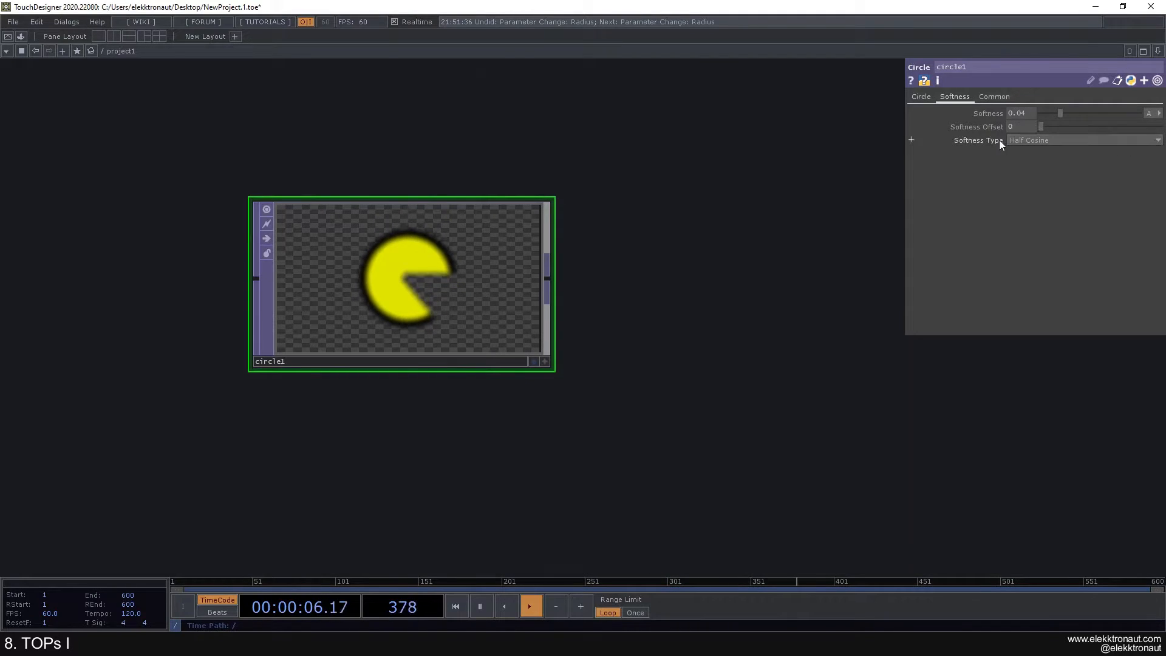
scroll(742, 187, down, 2)
click(994, 97)
click(922, 97)
scroll(681, 213, down, 5)
drag(654, 219, 431, 249)
scroll(318, 260, up, 2)
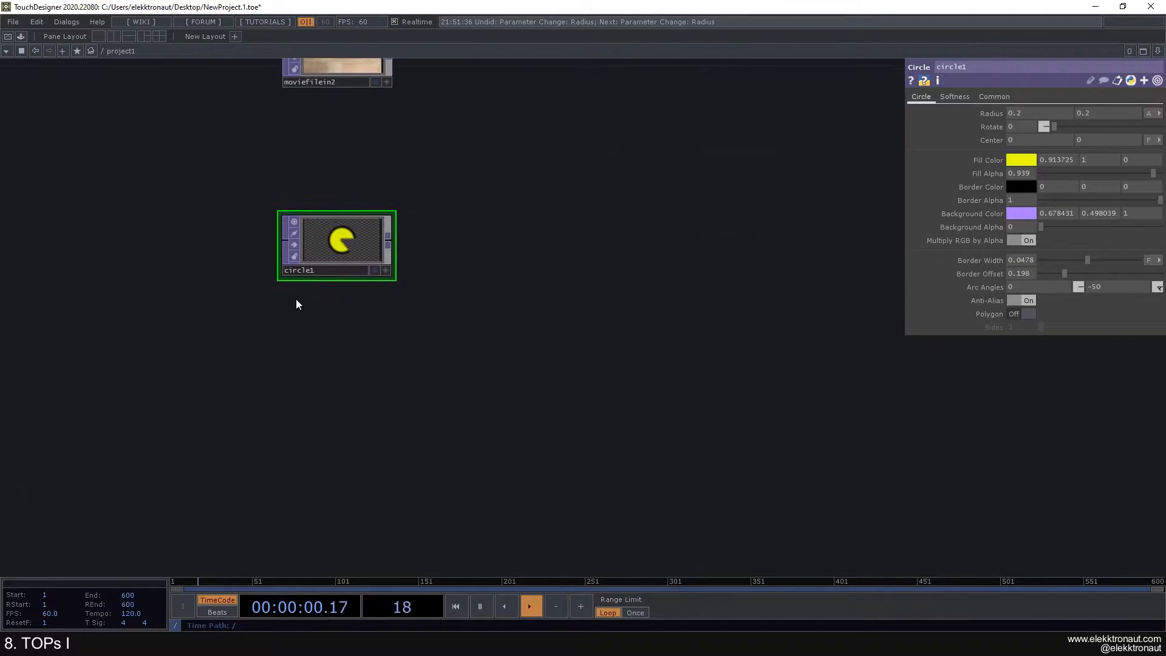
Step: Add a Rectangle TOP, rectangle1, below circle1
key(Tab)
text(rec)
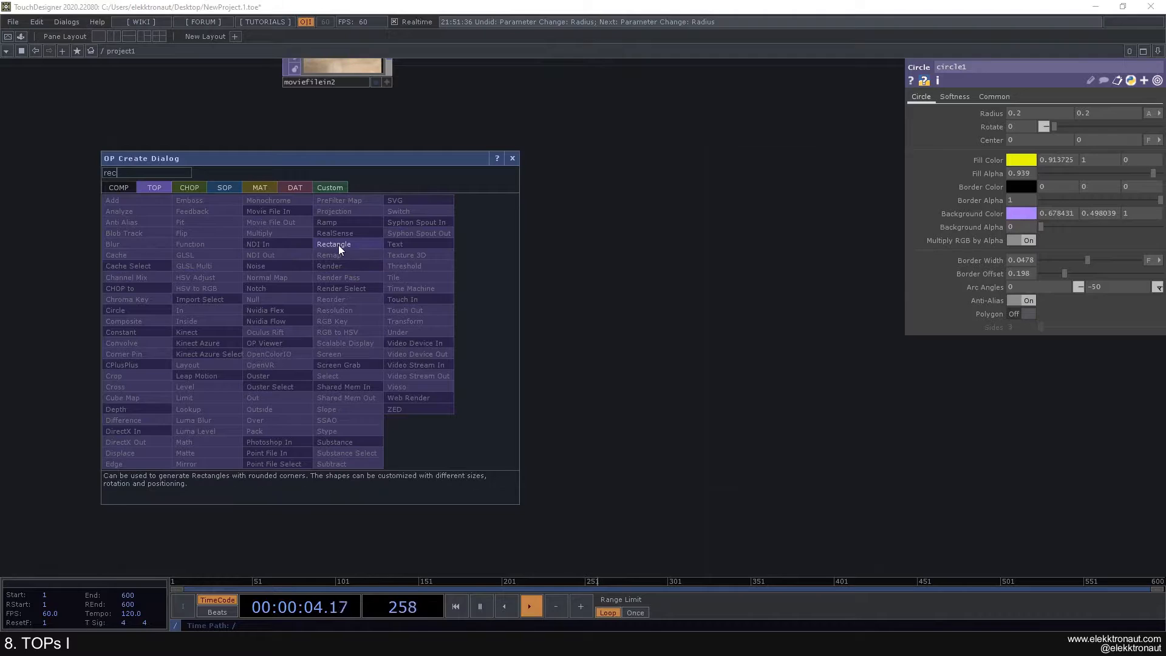
click(364, 243)
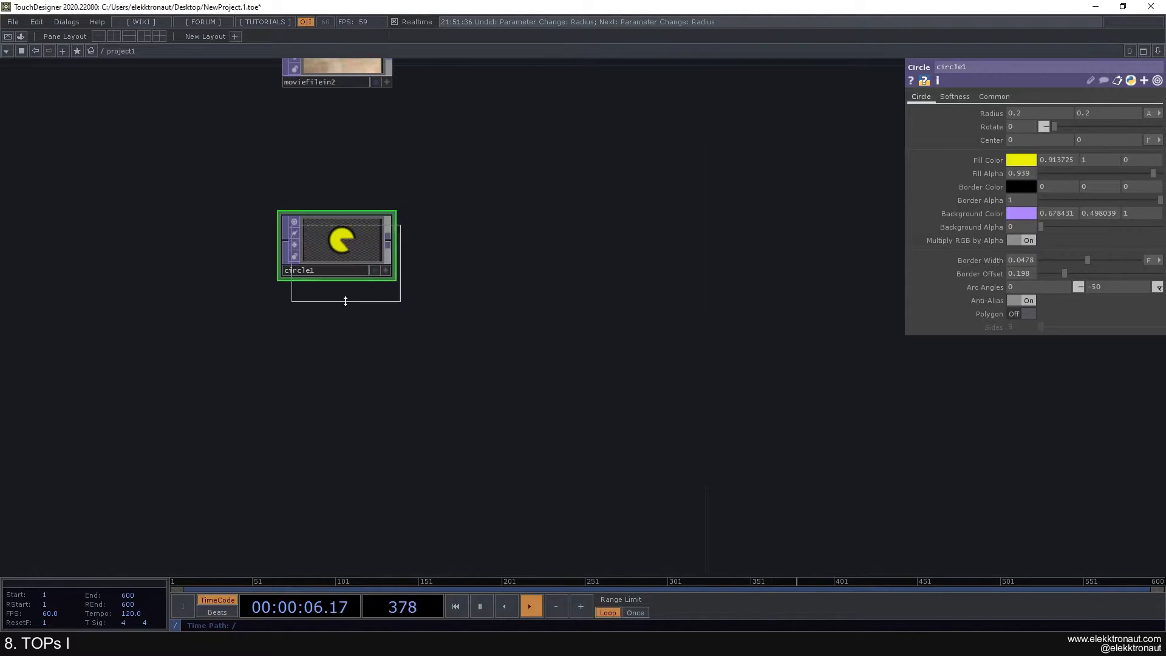
click(336, 361)
drag(336, 361, 340, 371)
scroll(341, 369, up, 2)
scroll(340, 371, down, 2)
drag(411, 307, 395, 305)
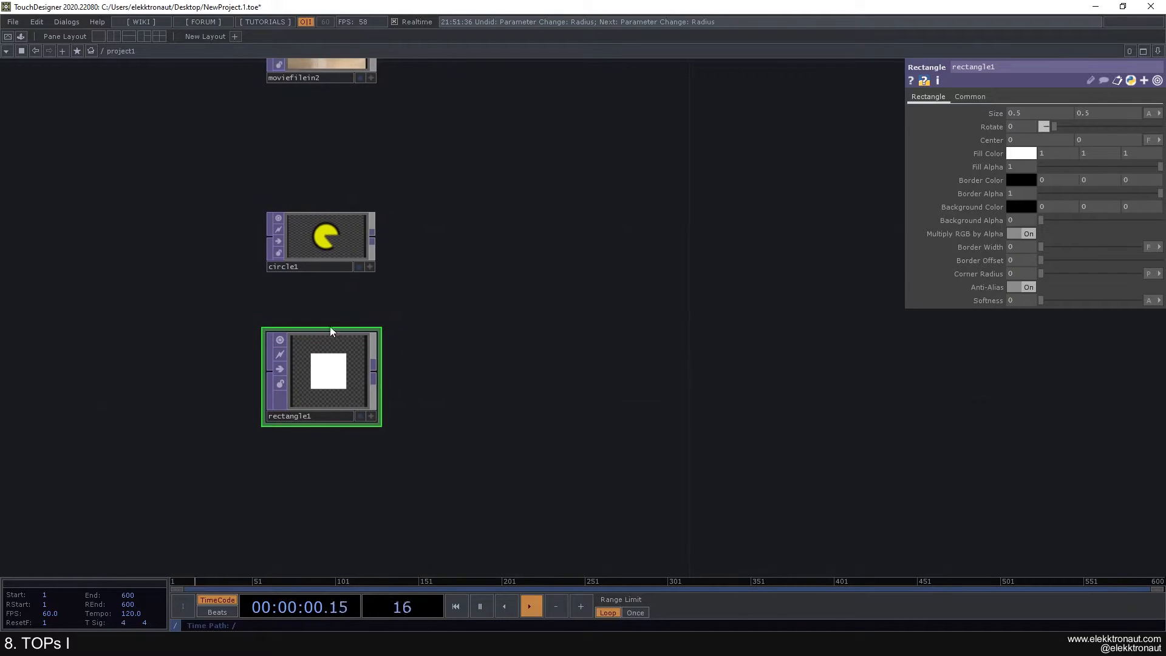
Step: Set rectangle1's resolution to 1280x720
click(967, 98)
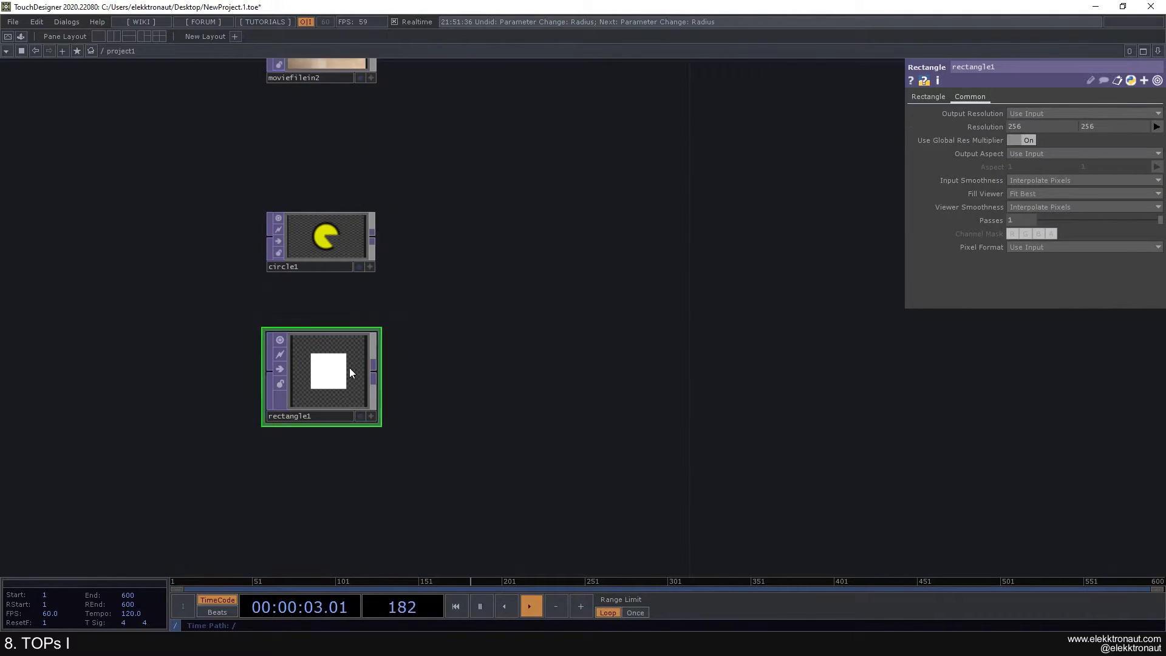
click(340, 253)
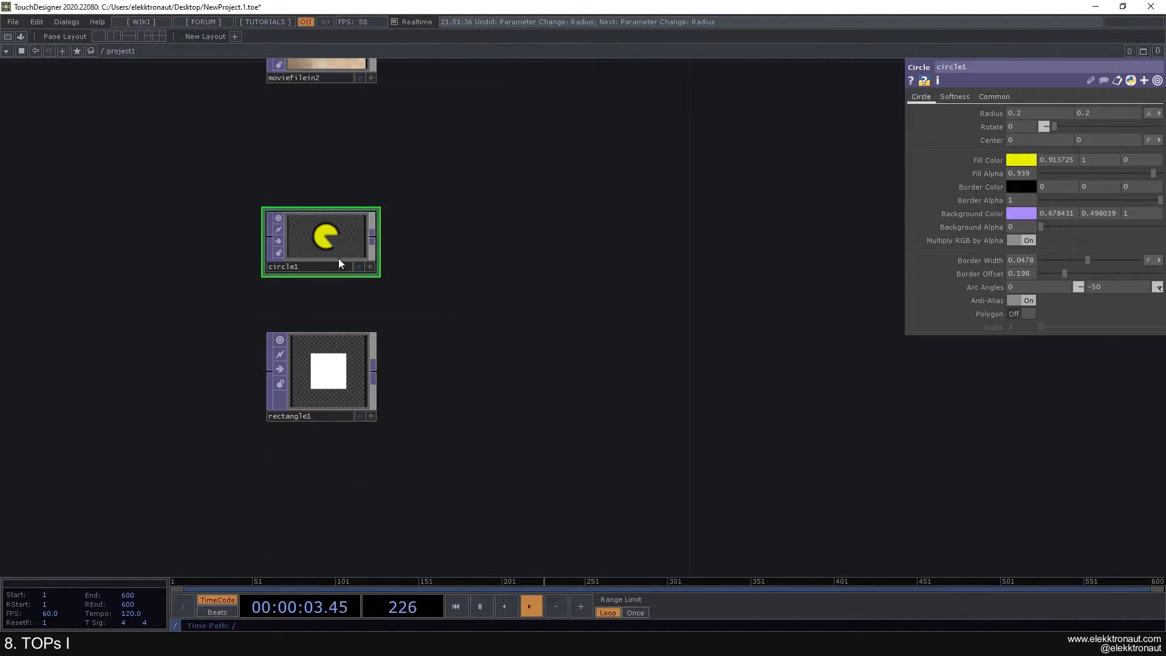
click(342, 384)
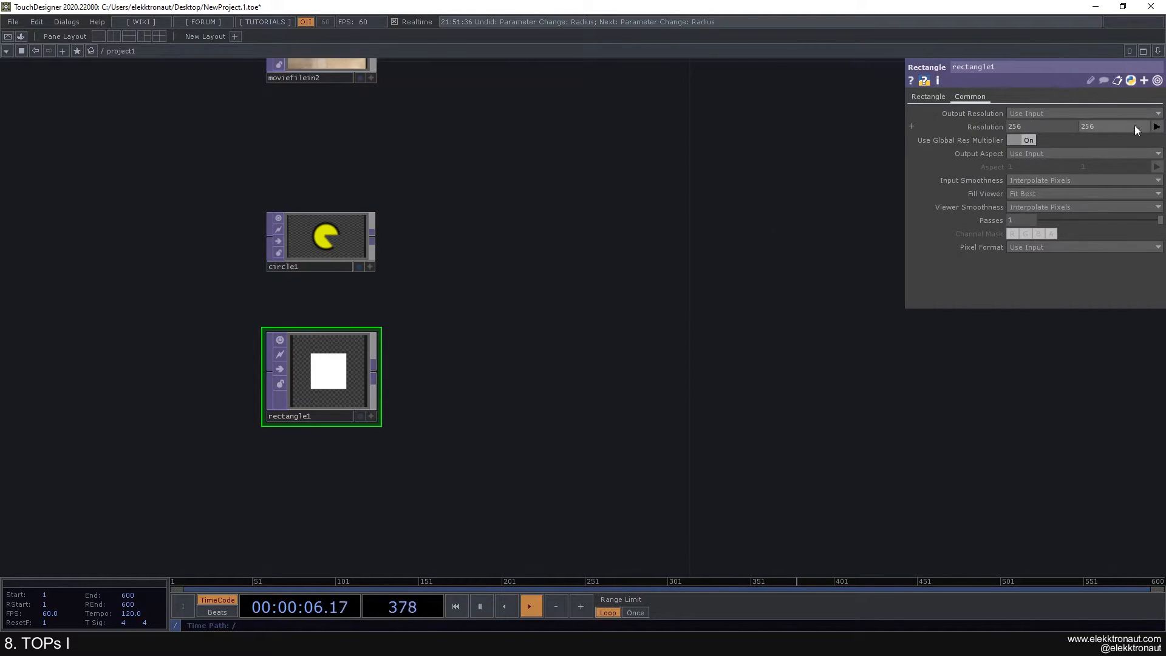
click(1156, 128)
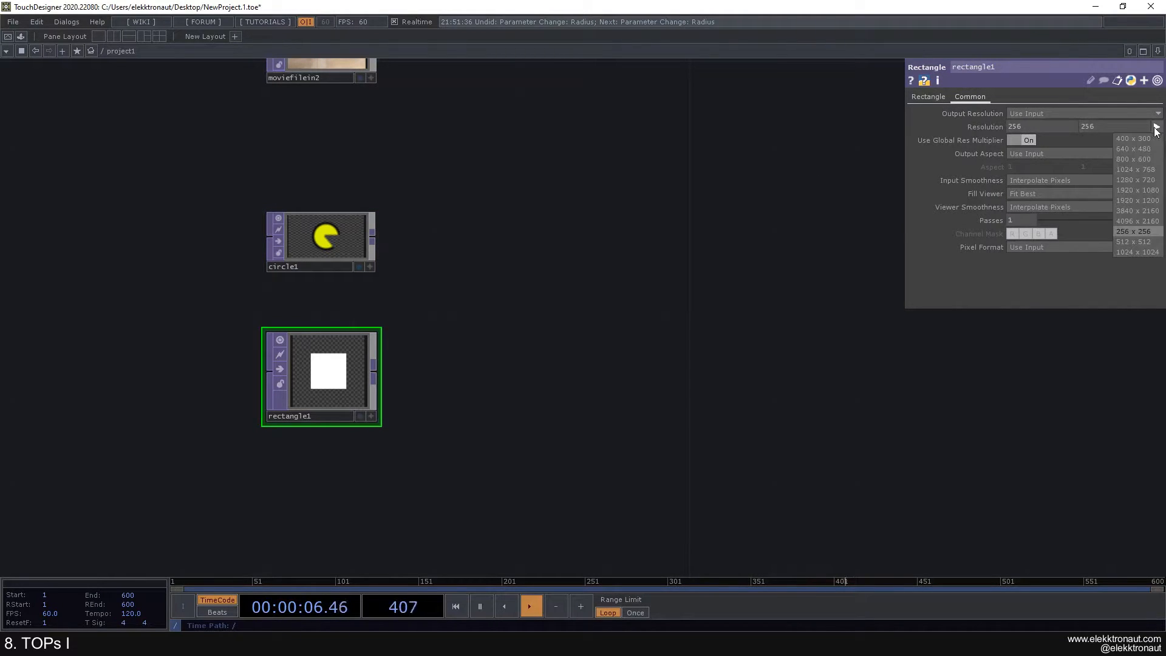
click(1138, 180)
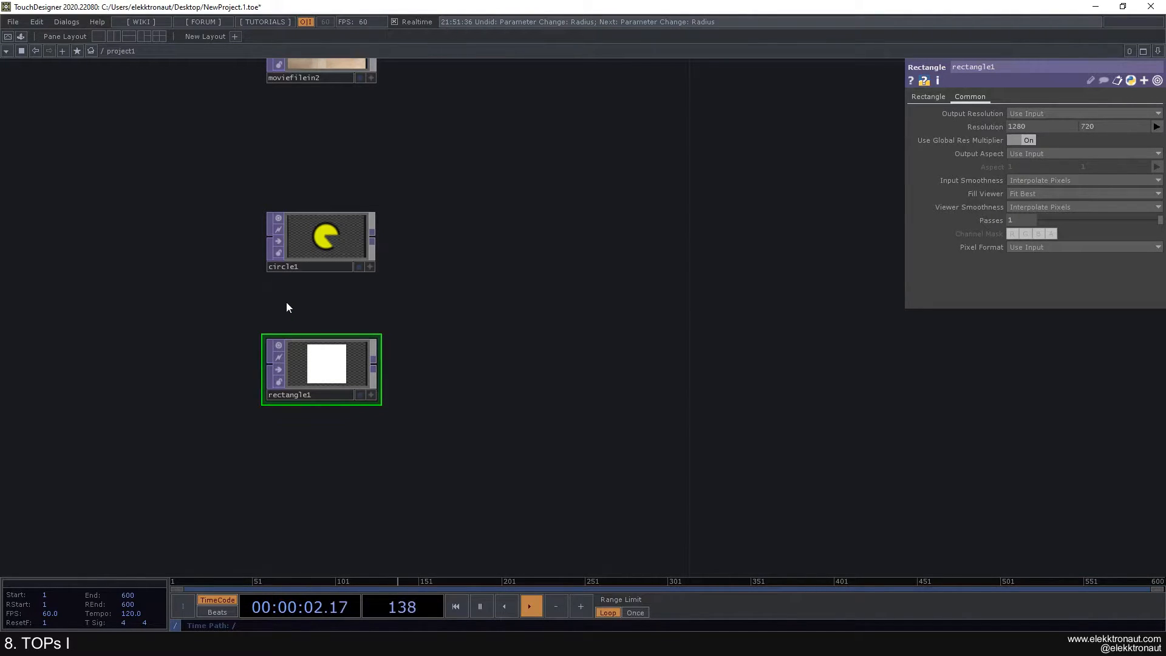
Step: Set circle1's resolution to 1920x1080
click(311, 239)
click(994, 96)
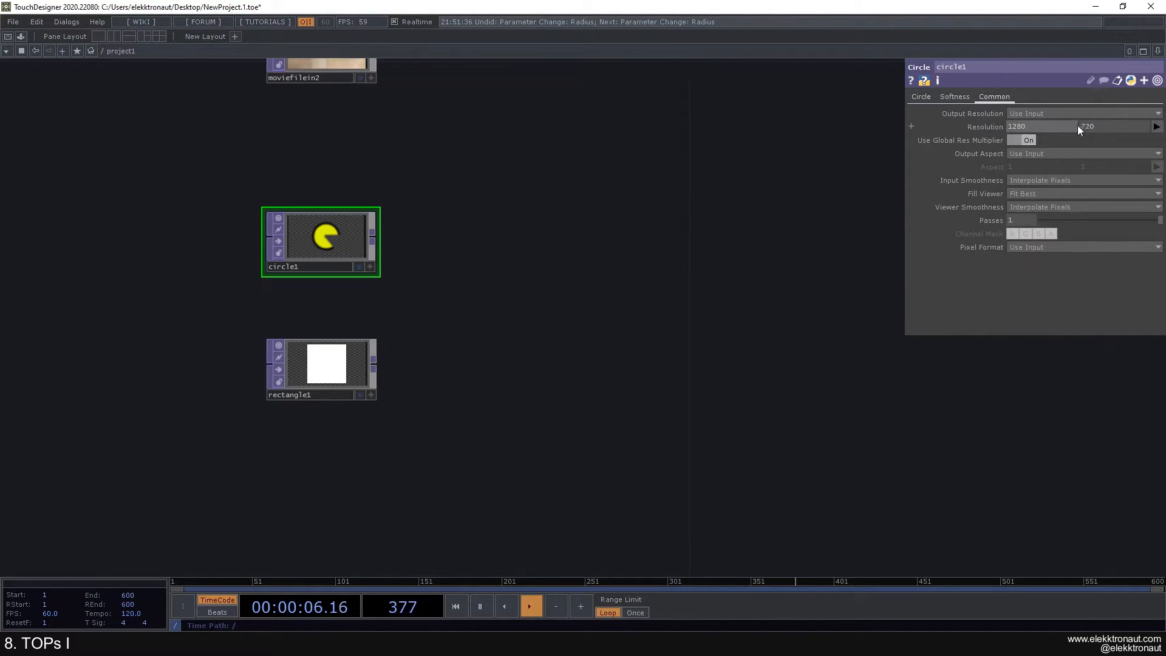
click(1156, 126)
click(1142, 184)
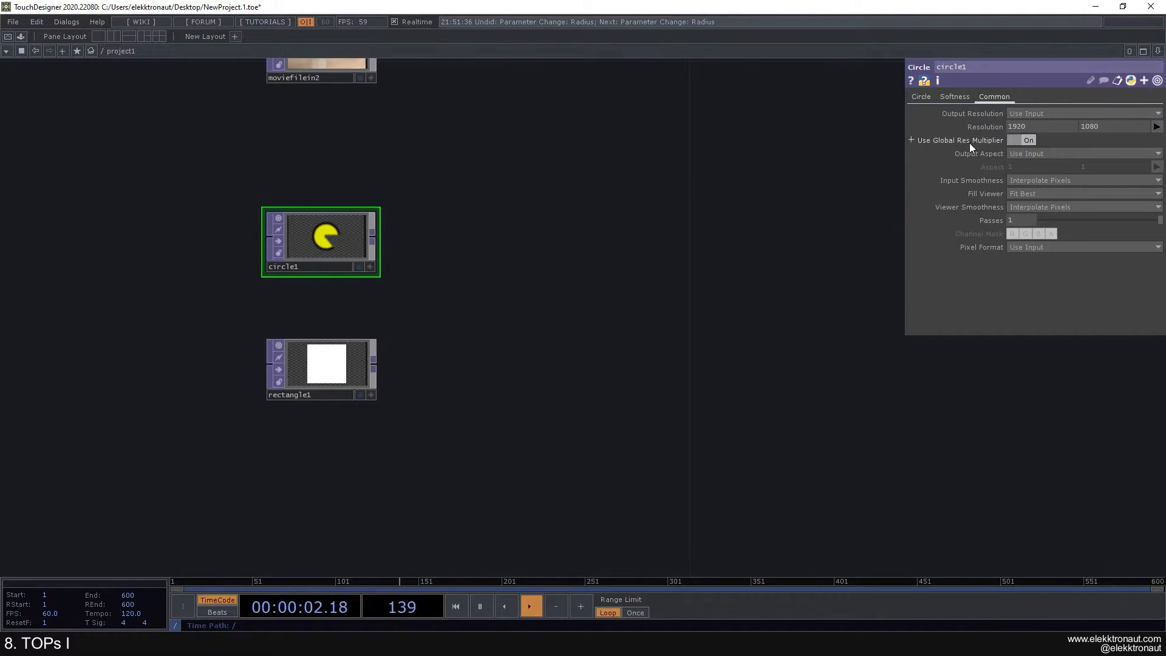
right_click(979, 127)
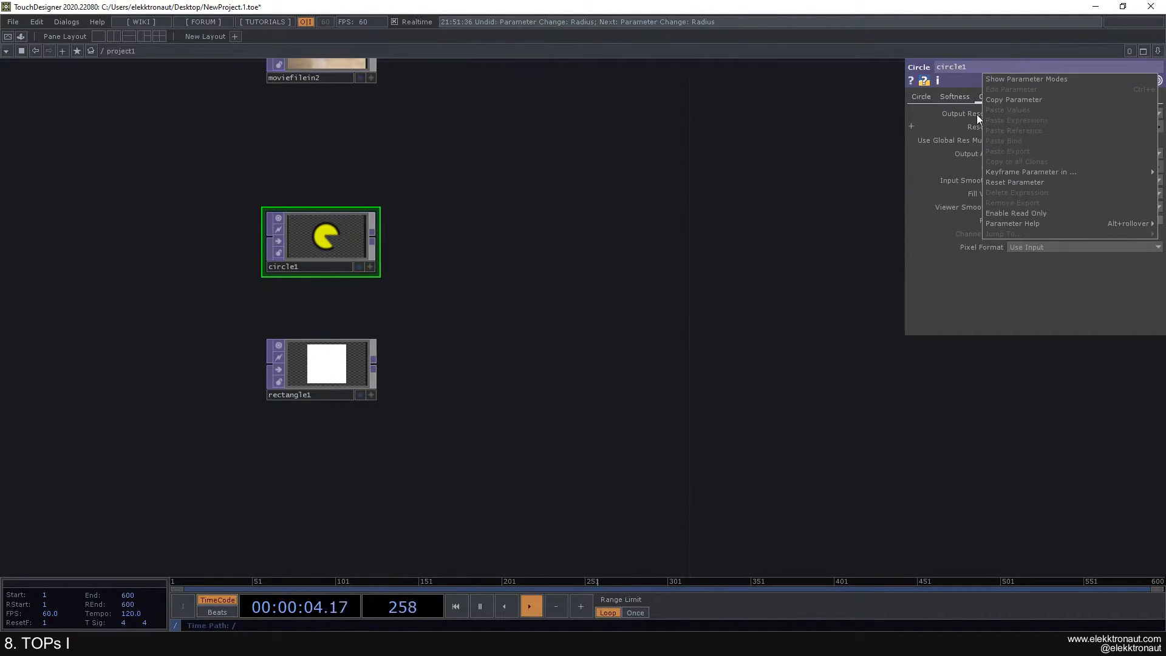
Step: Copy circle1's Resolution and paste it onto rectangle1 as a live reference
click(1011, 99)
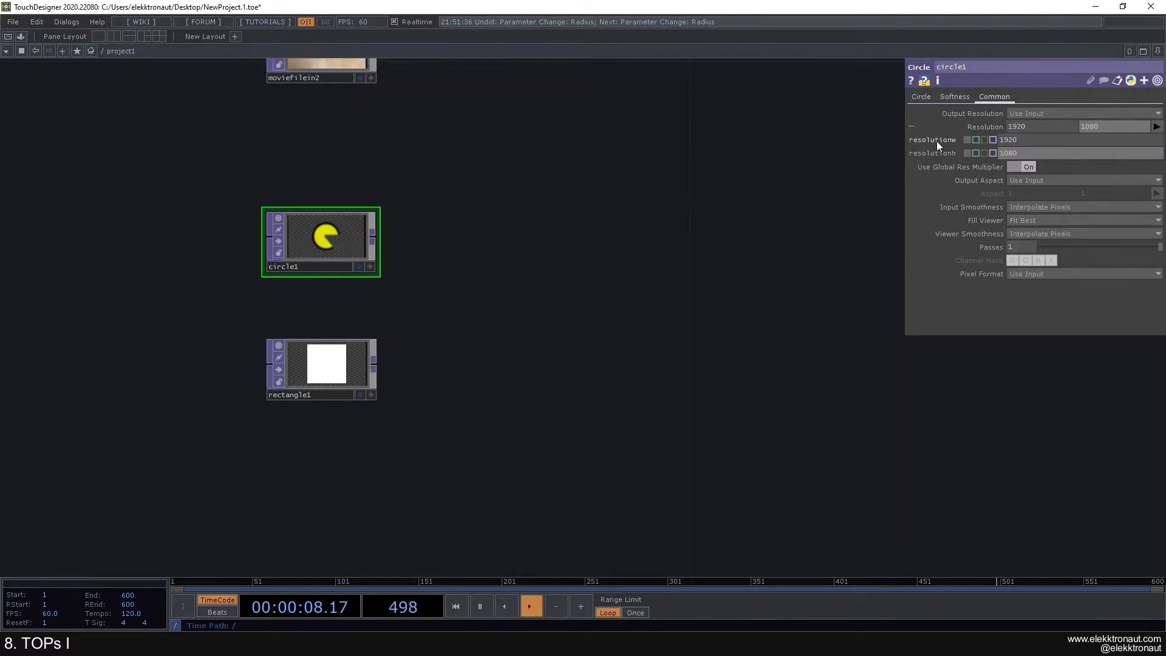
click(310, 367)
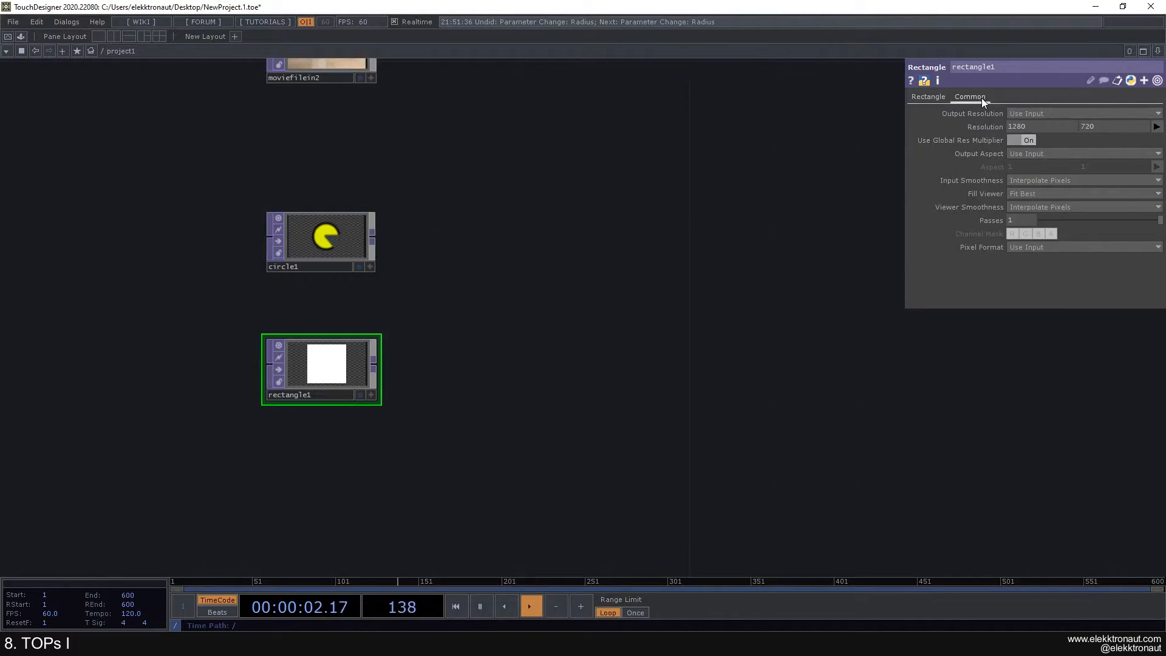
right_click(980, 126)
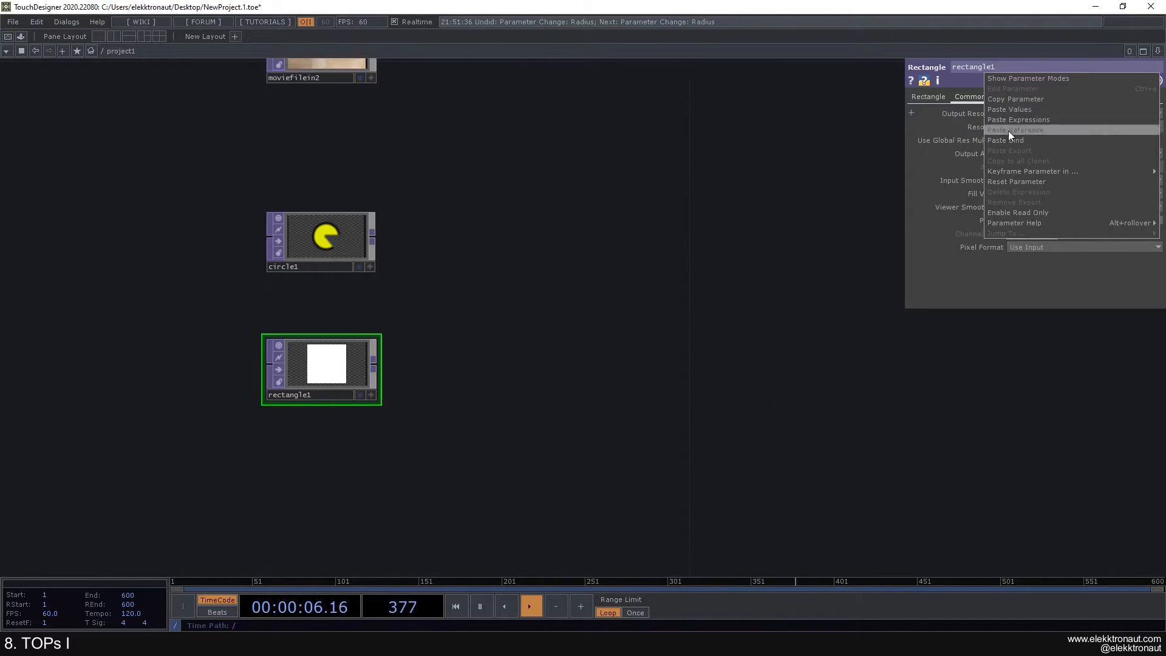
click(1008, 130)
click(974, 130)
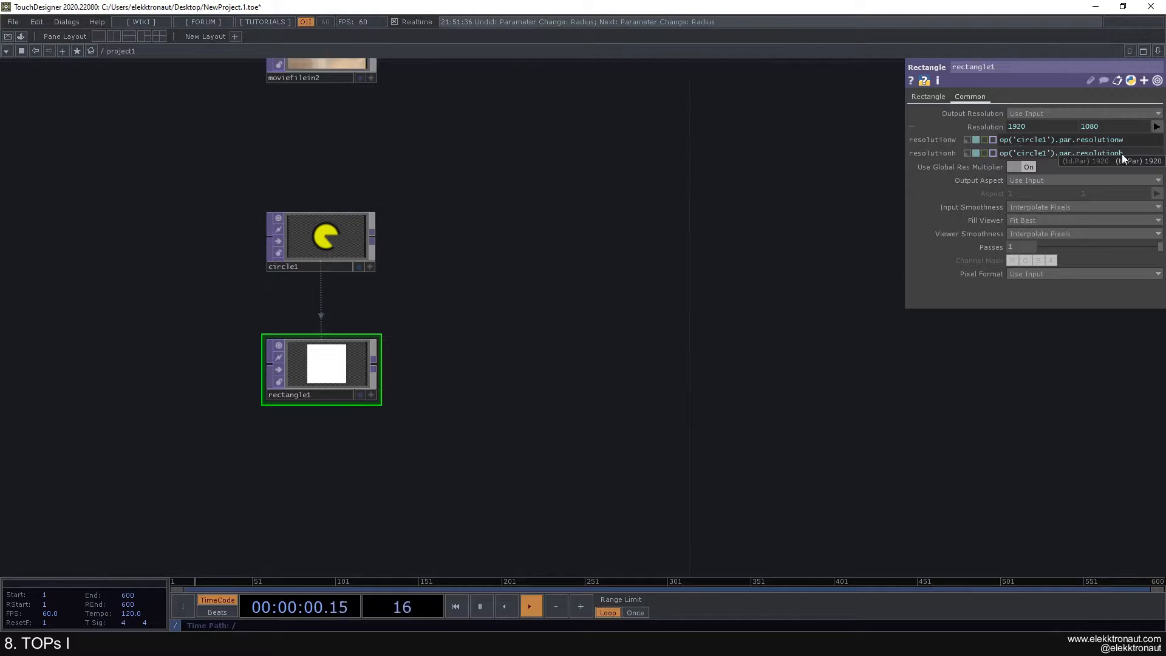
drag(654, 204, 698, 200)
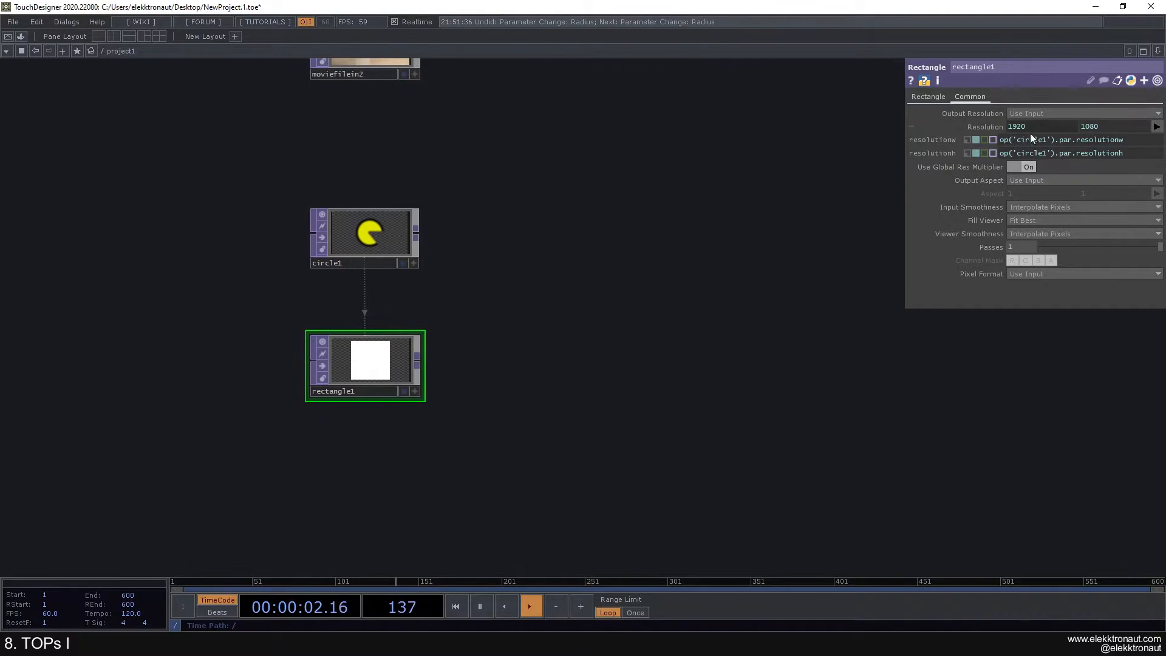
click(992, 130)
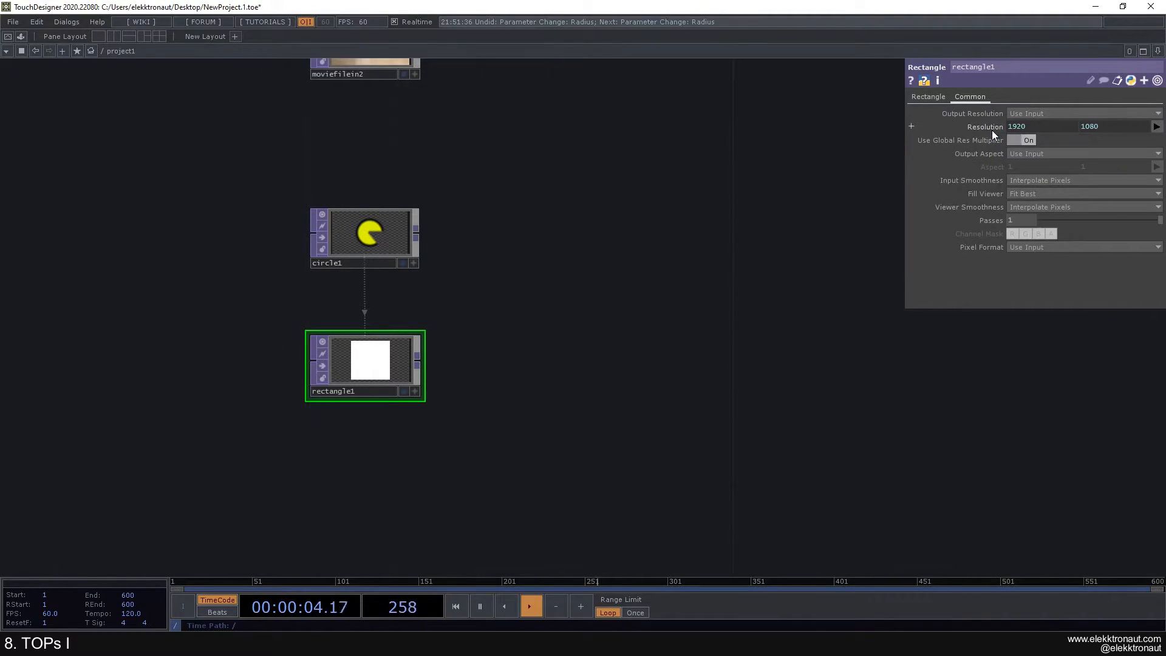
Step: Change circle1 to 1280x720 and confirm rectangle1's resolution follows
click(376, 233)
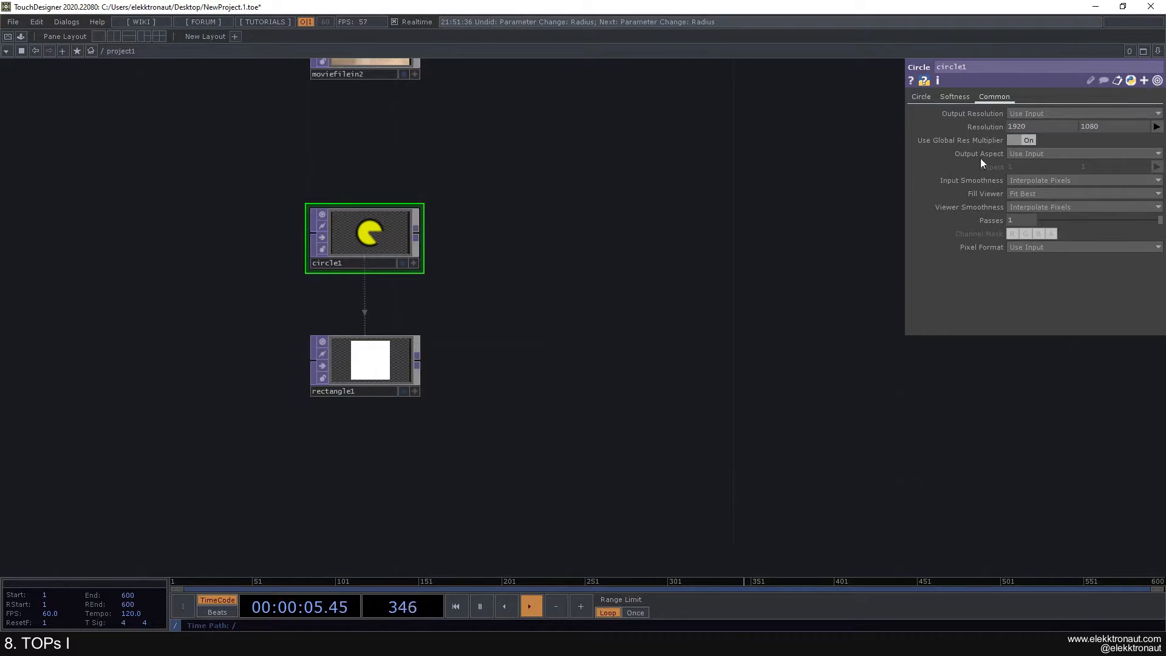
click(1156, 127)
click(1142, 180)
scroll(392, 363, up, 2)
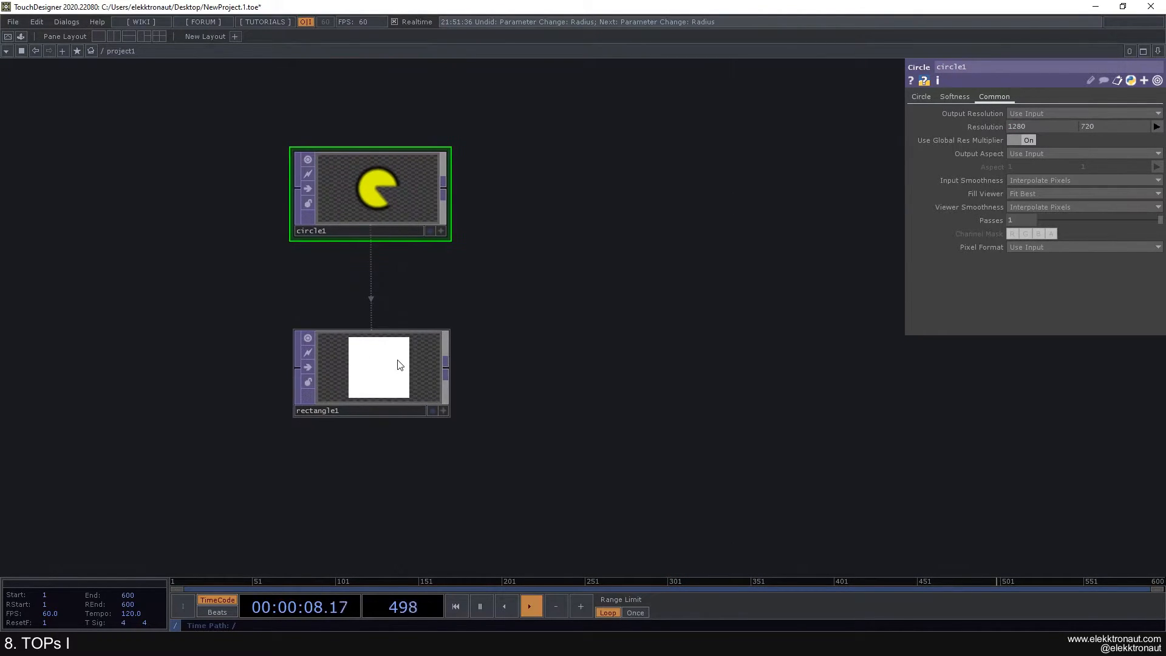
click(396, 364)
drag(546, 235, 416, 306)
scroll(529, 240, down, 2)
scroll(335, 314, up, 2)
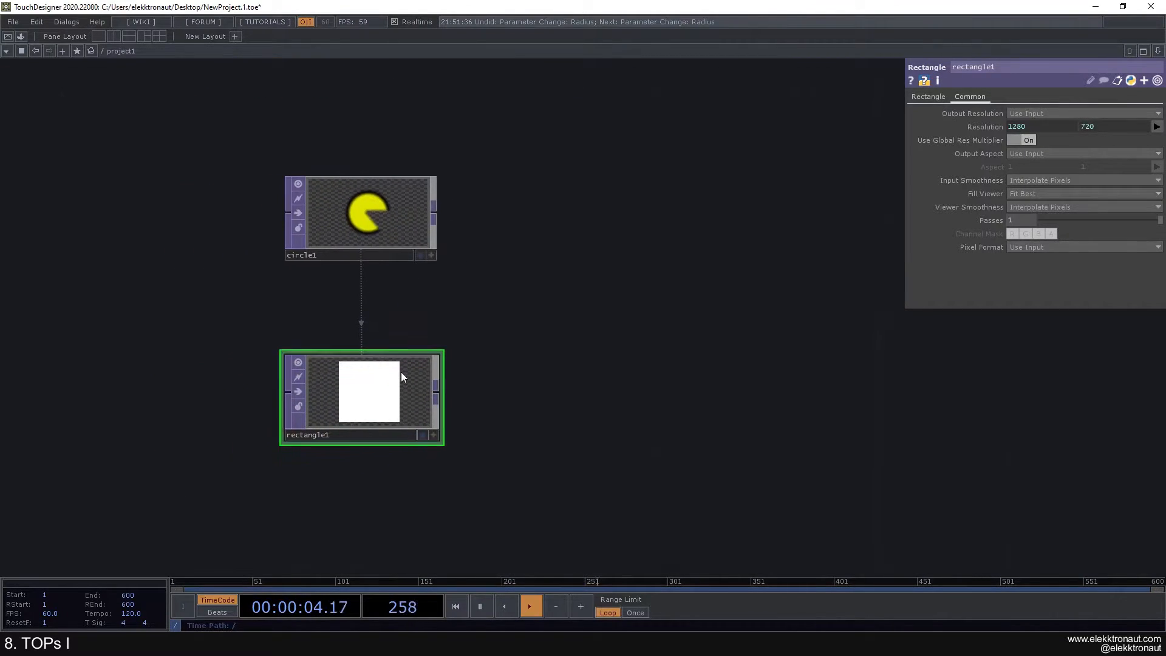
Step: Give rectangle1 a light blue fill and rotate it 140 degrees into a diamond
click(926, 97)
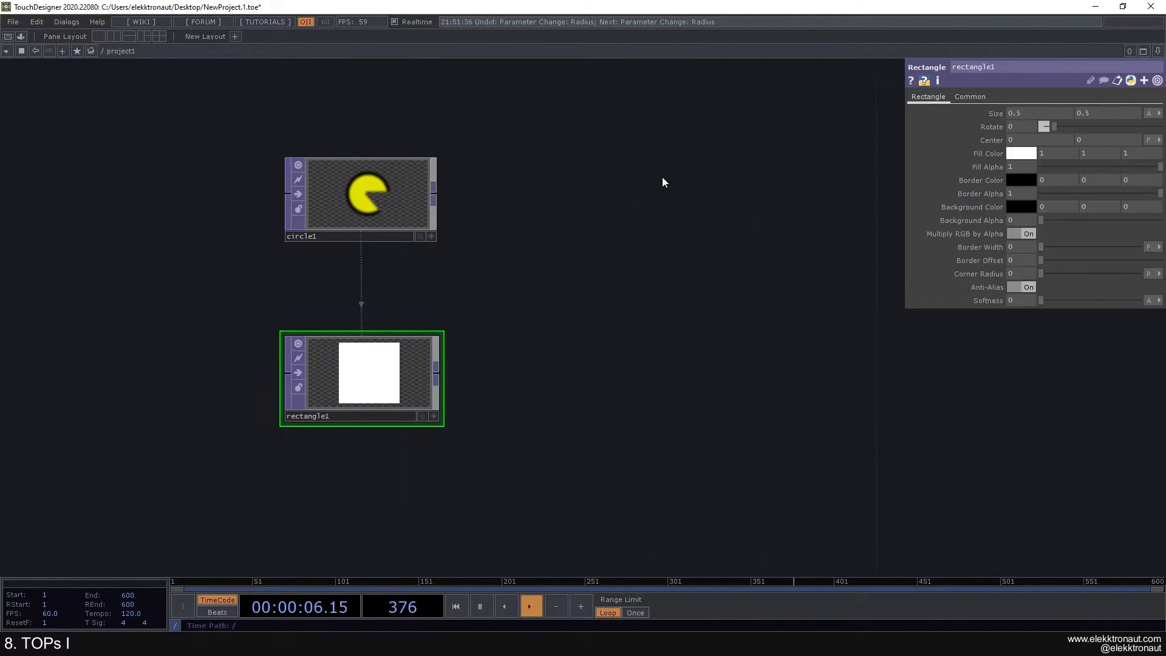
drag(1055, 127, 1085, 133)
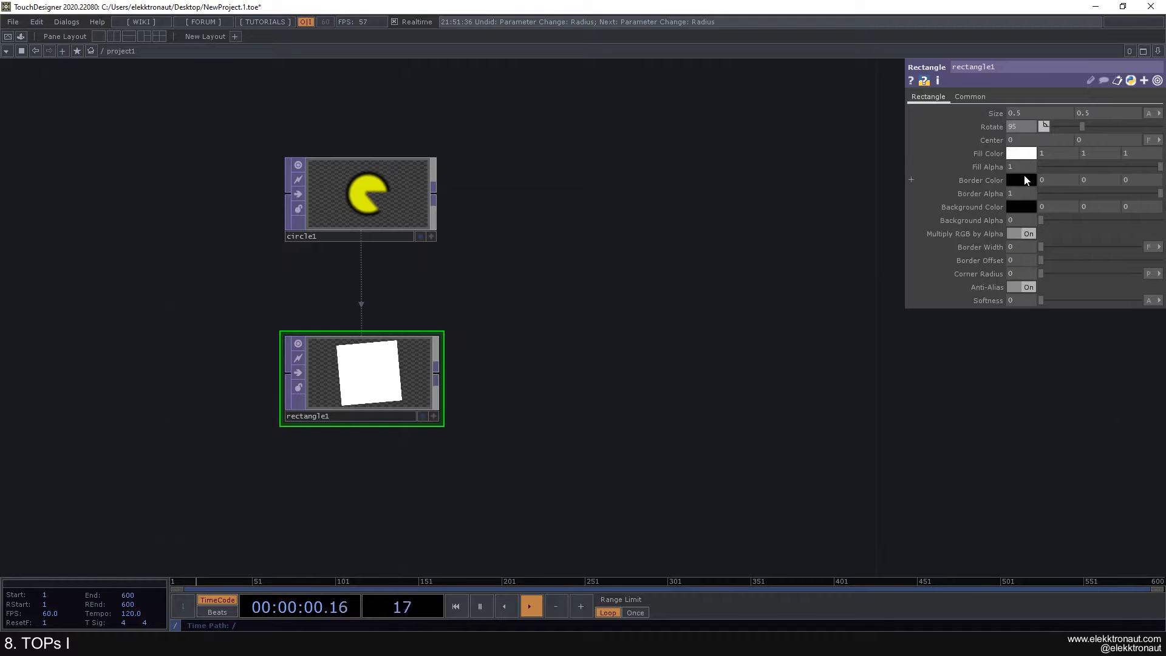
click(1024, 152)
click(1049, 115)
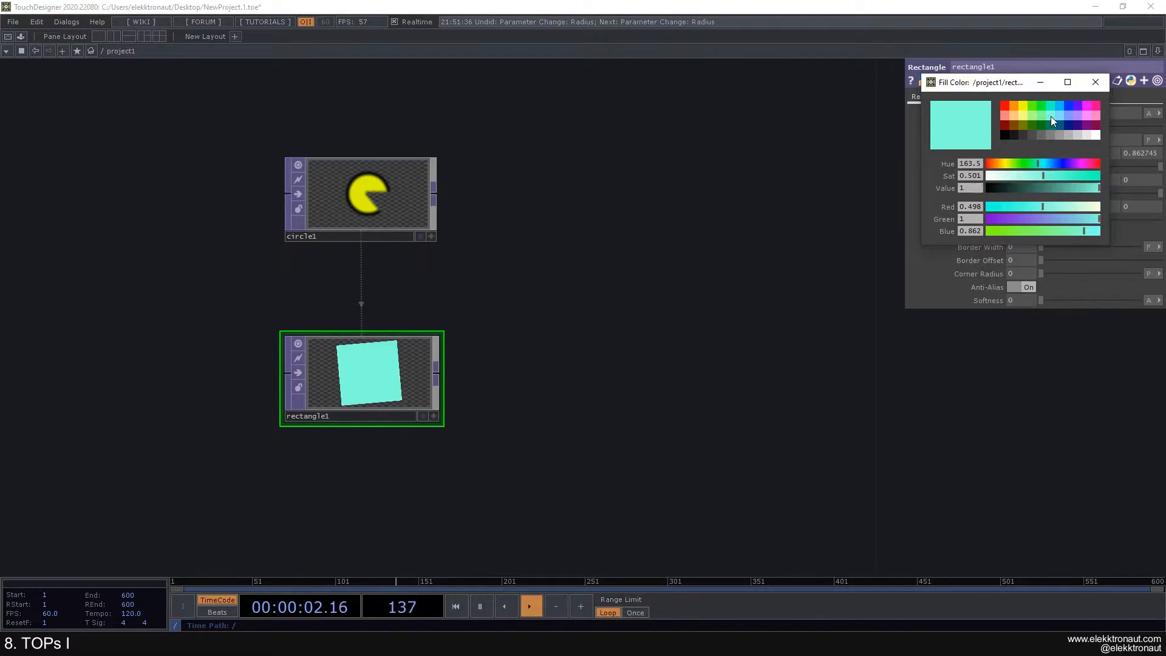
click(1071, 115)
click(1096, 82)
drag(1086, 126, 1095, 126)
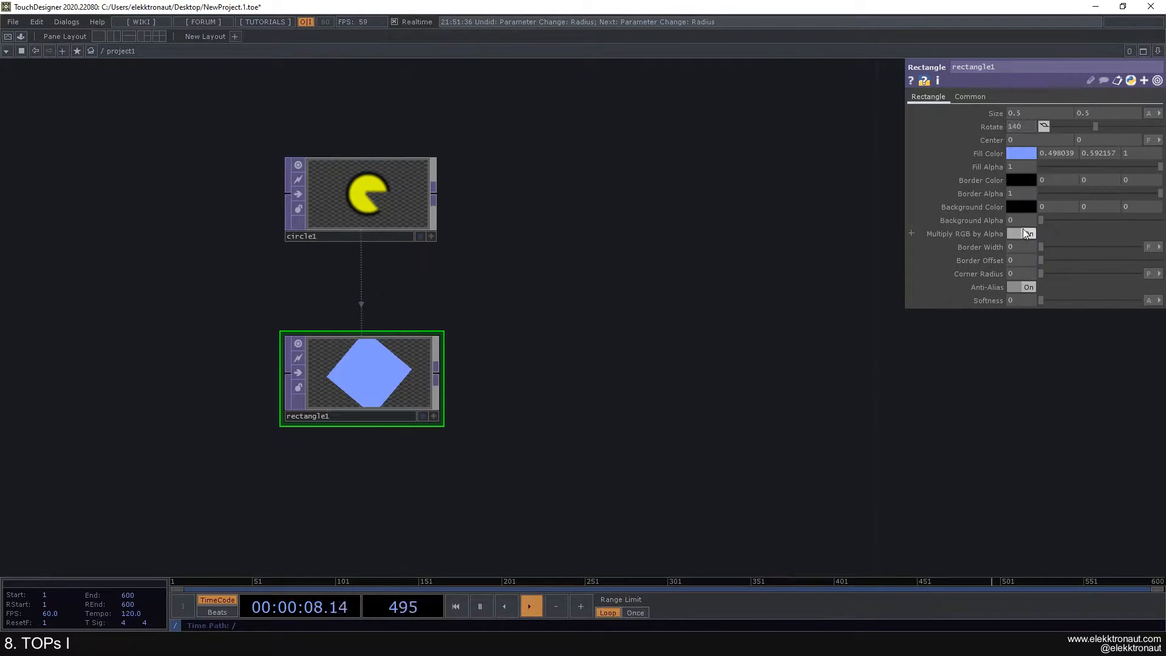
Step: Raise rectangle1's Border Width to 0.0373 for a thin black outline
drag(1041, 247, 1078, 249)
scroll(647, 256, down, 3)
drag(647, 256, 422, 217)
scroll(456, 281, down, 3)
scroll(416, 290, up, 3)
scroll(432, 202, down, 2)
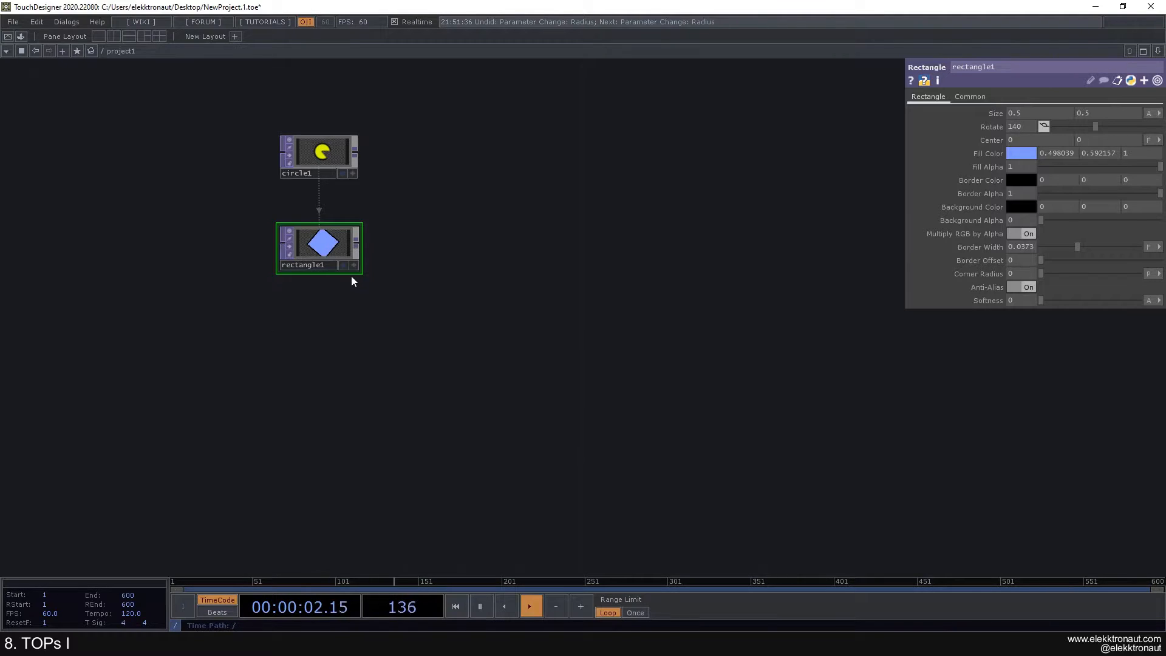
Step: Add a Ramp TOP and place it below rectangle1
key(Tab)
text(ra)
click(286, 210)
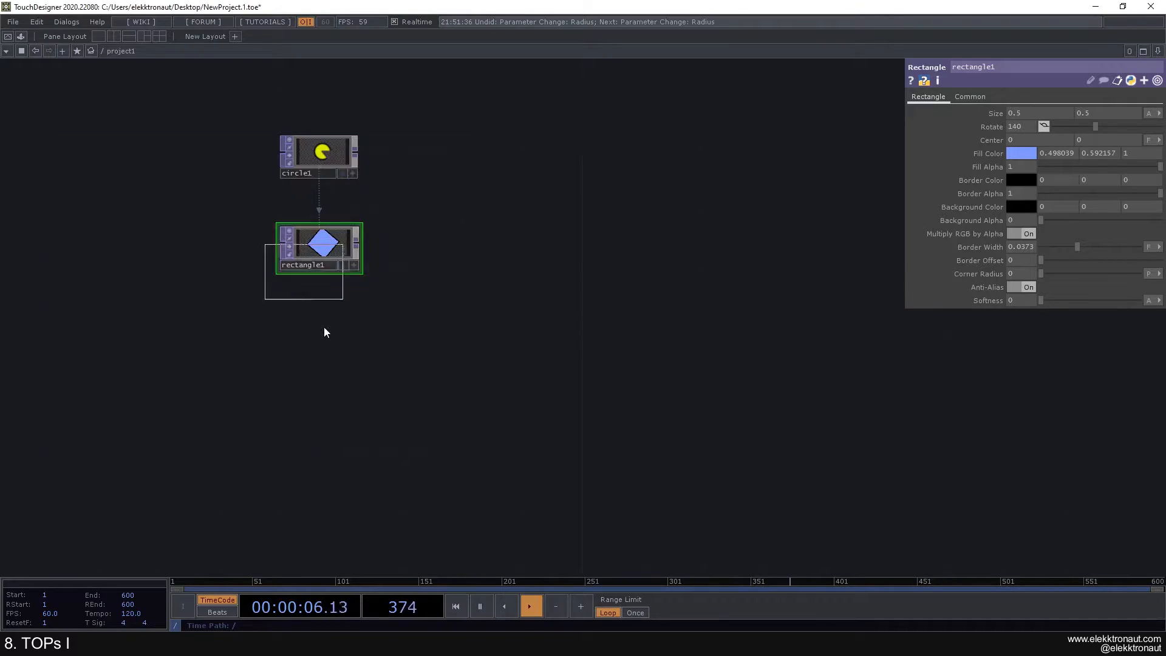
click(319, 339)
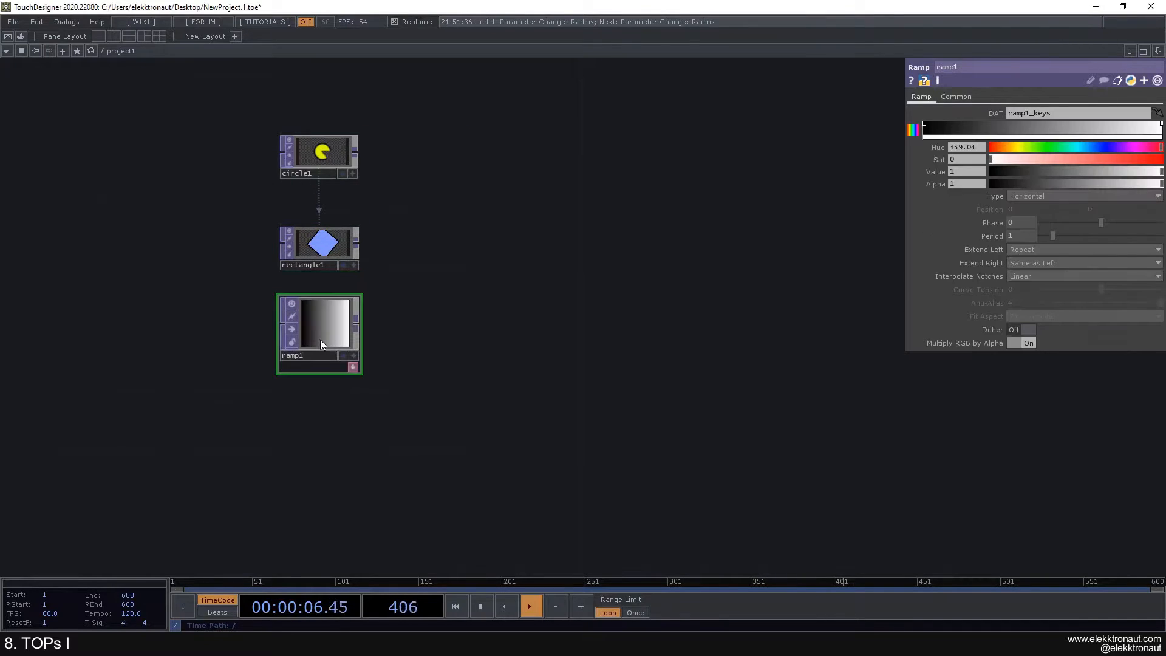
Step: Set ramp1's resolution to the 1280x720 preset and resize its node to fit
click(956, 97)
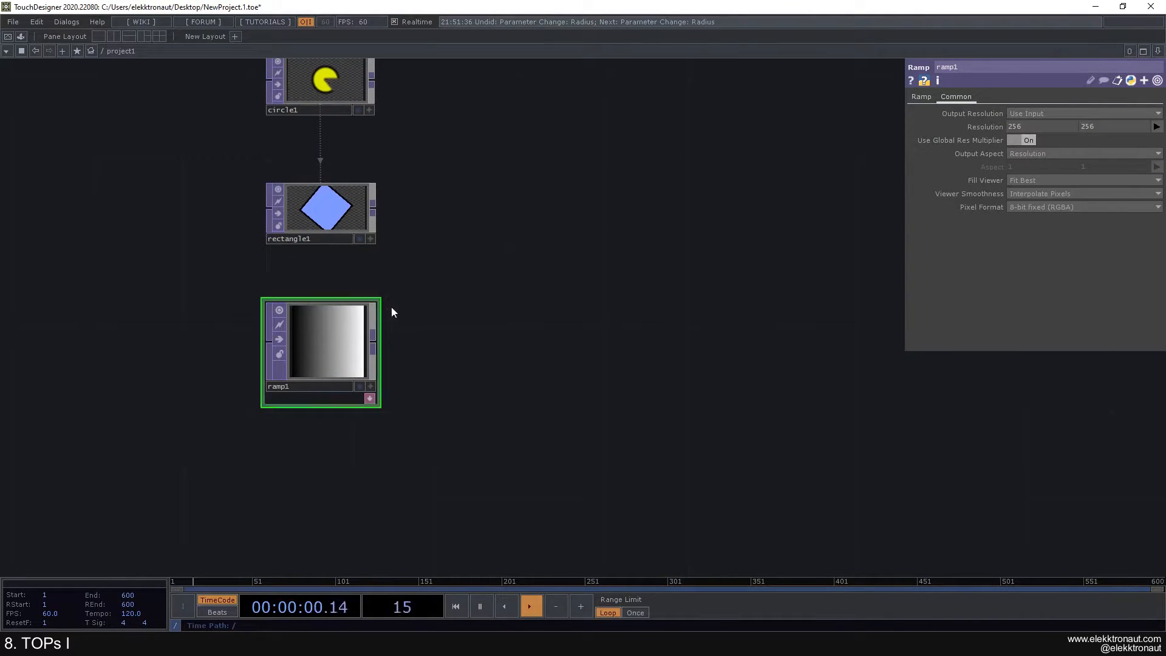
right_click(985, 128)
click(1015, 130)
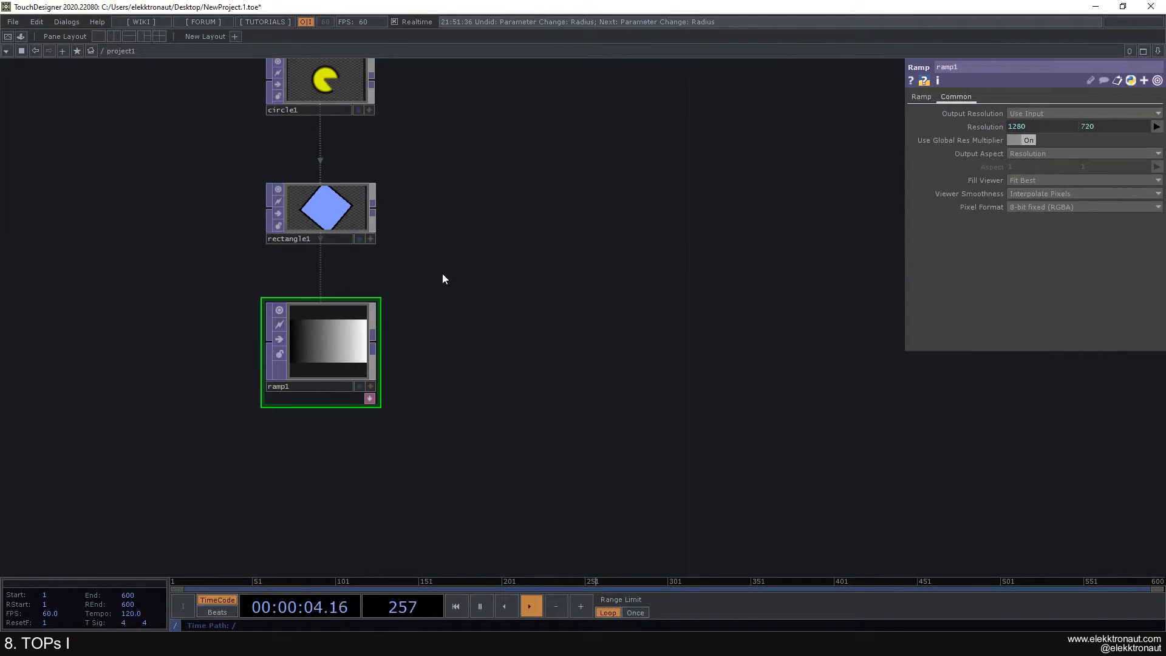
drag(359, 297, 362, 330)
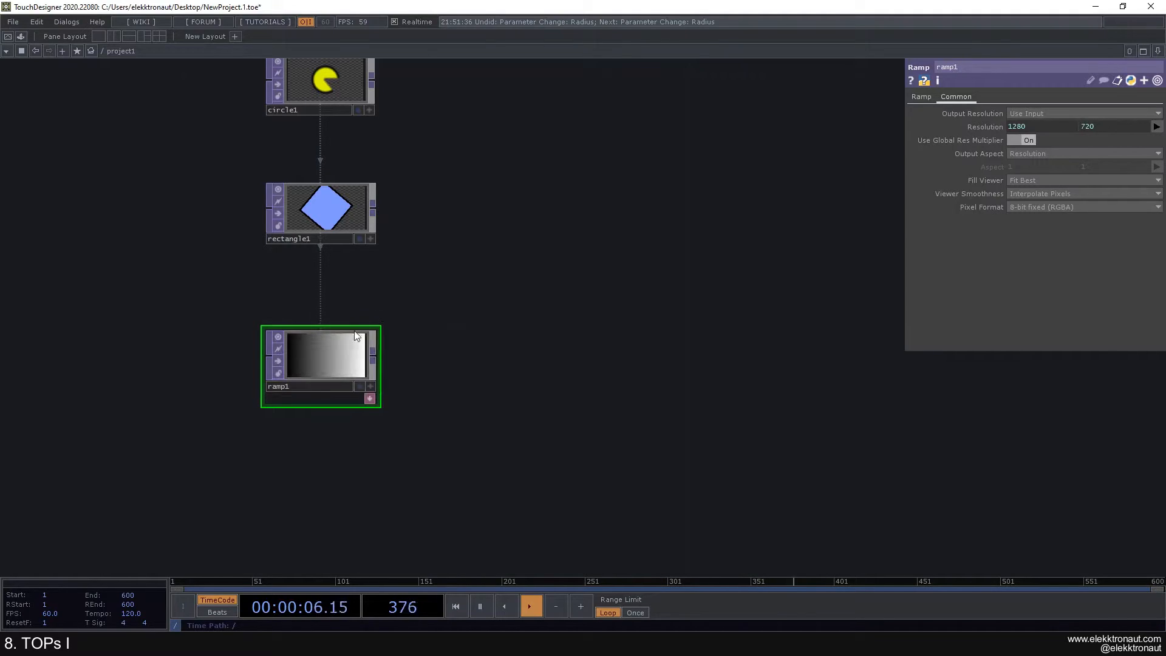
scroll(336, 328, down, 3)
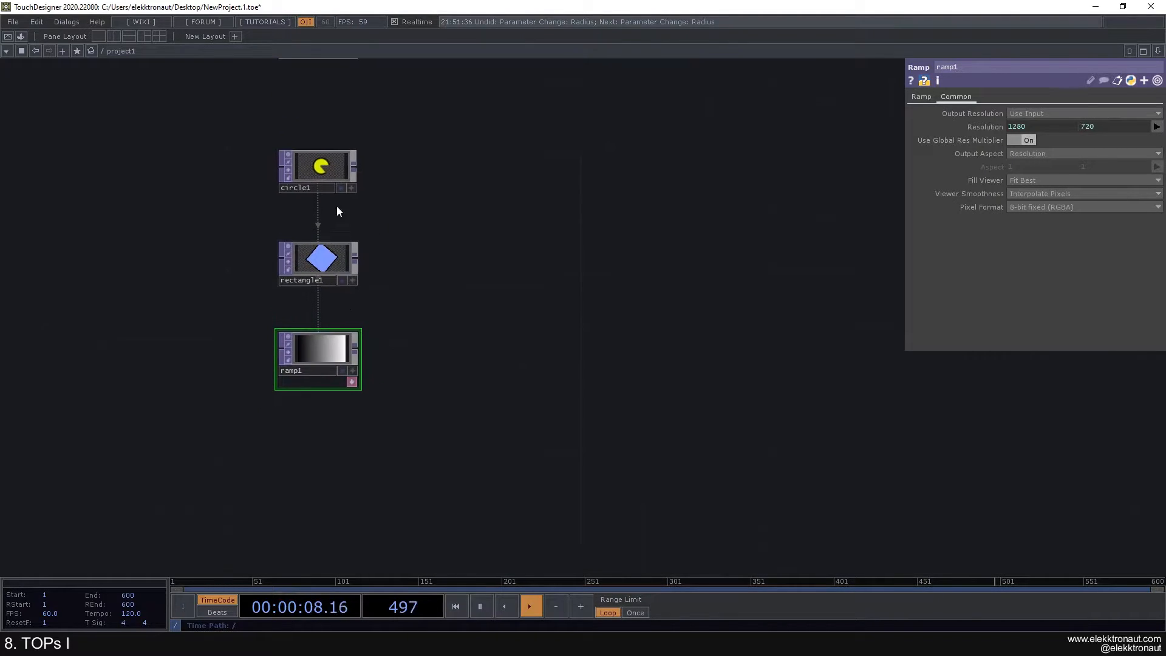
click(323, 168)
drag(382, 198, 371, 274)
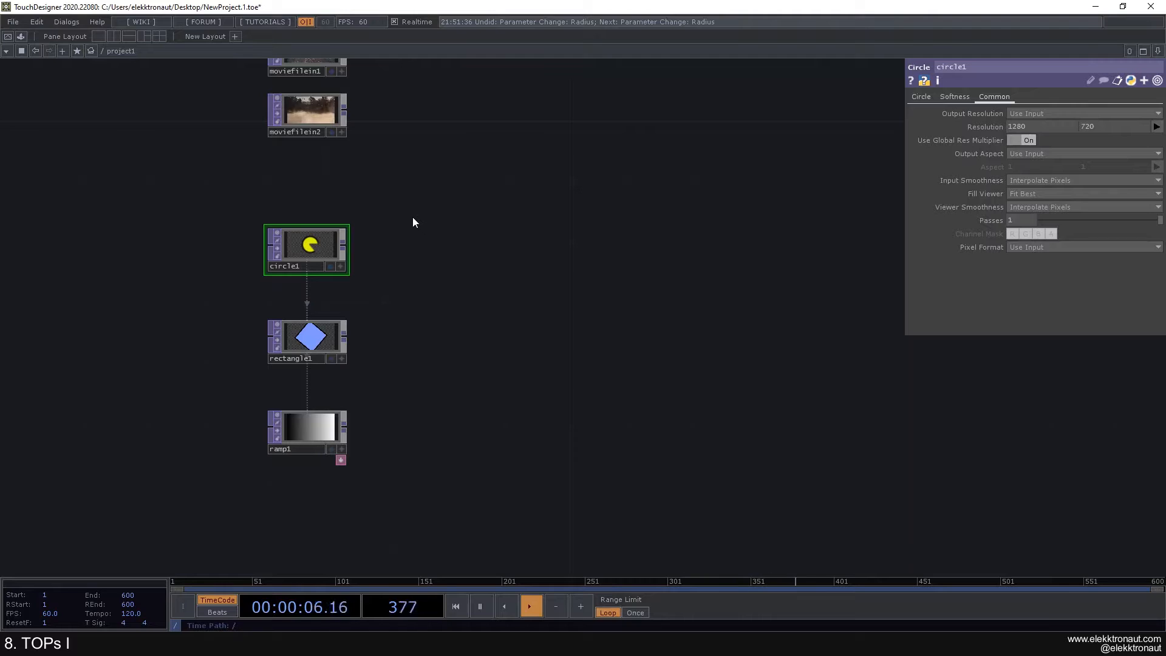
scroll(409, 215, down, 3)
scroll(398, 219, down, 3)
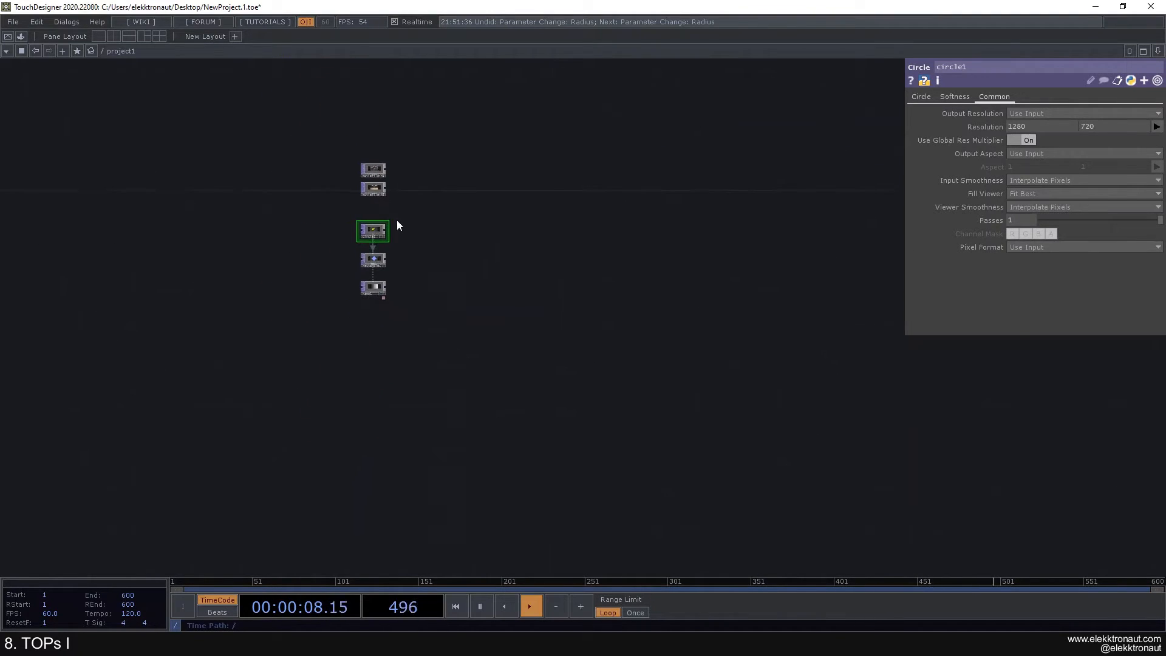
scroll(396, 220, down, 5)
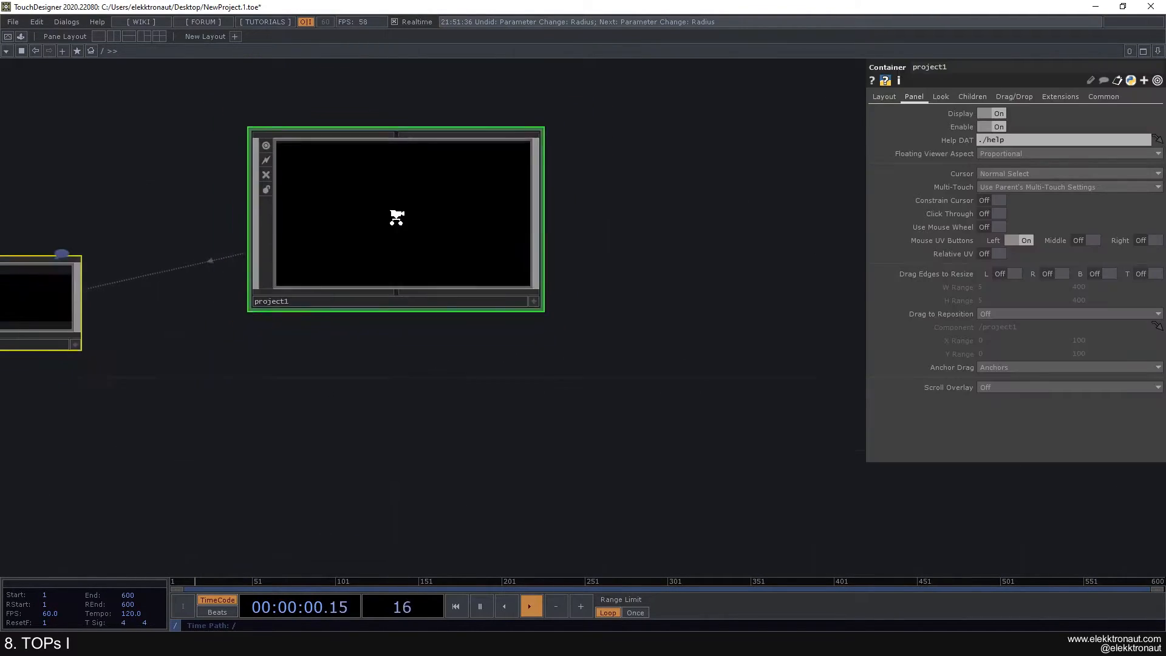
scroll(386, 216, up, 2)
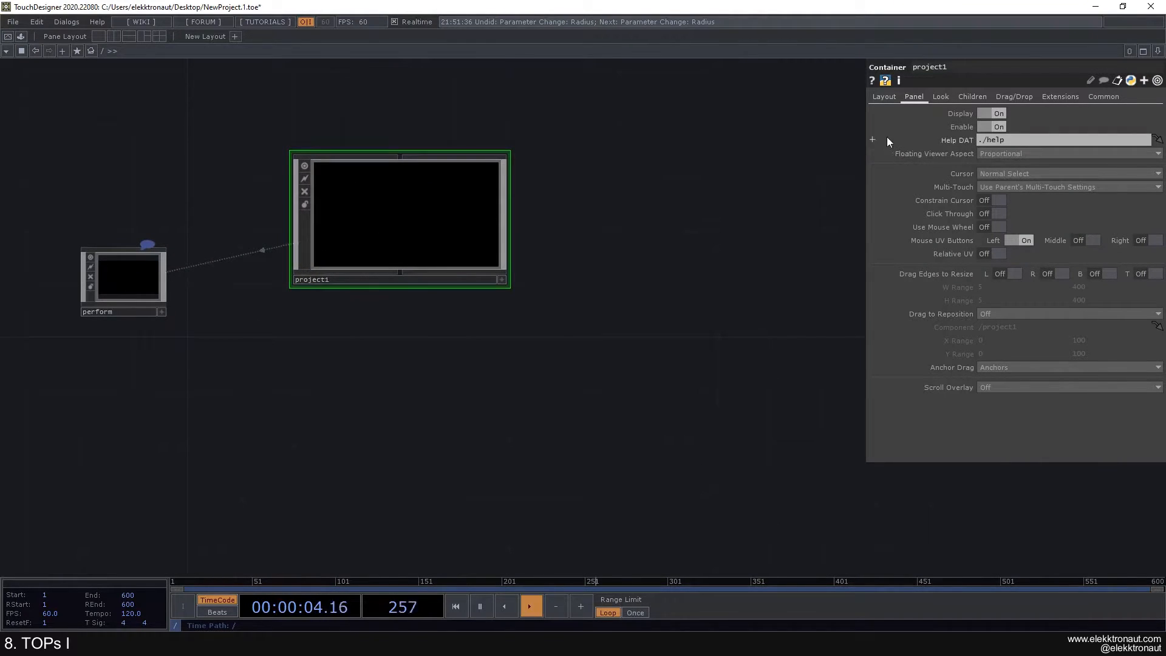
click(940, 97)
click(889, 99)
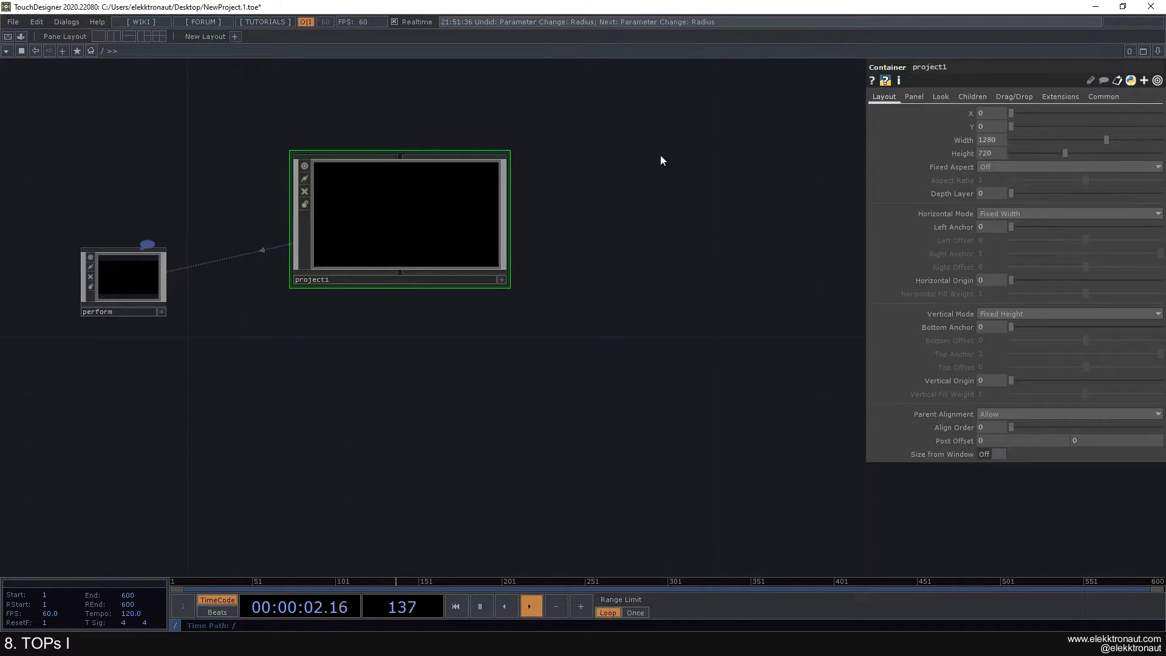
drag(662, 154, 675, 175)
scroll(424, 240, up, 5)
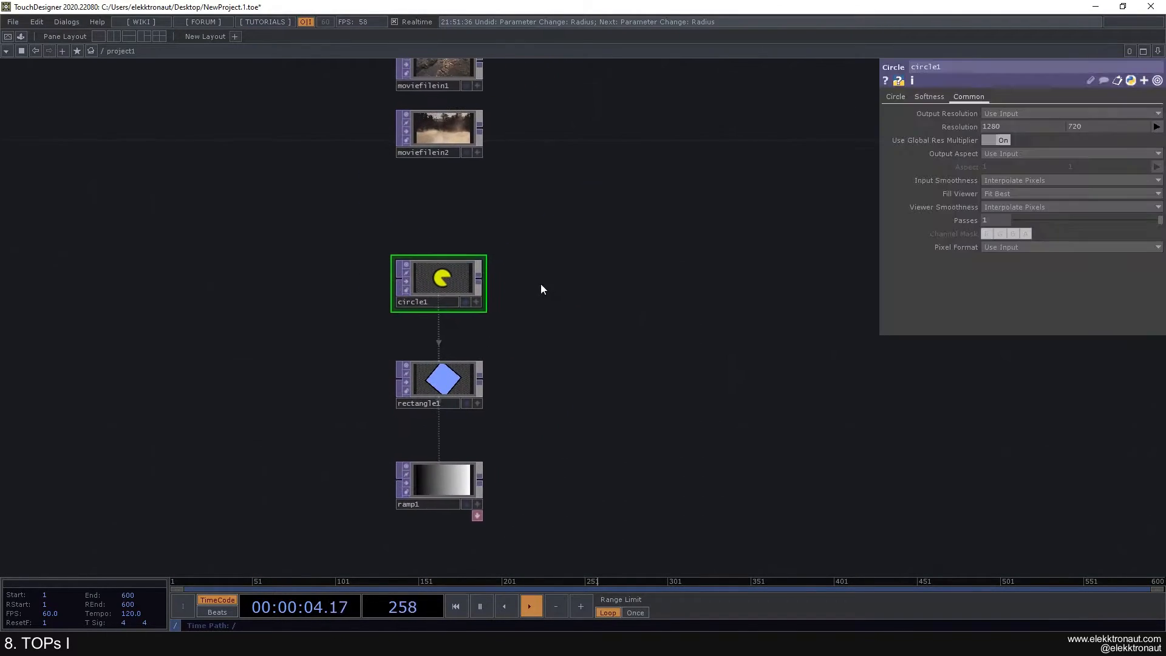
drag(532, 274, 479, 227)
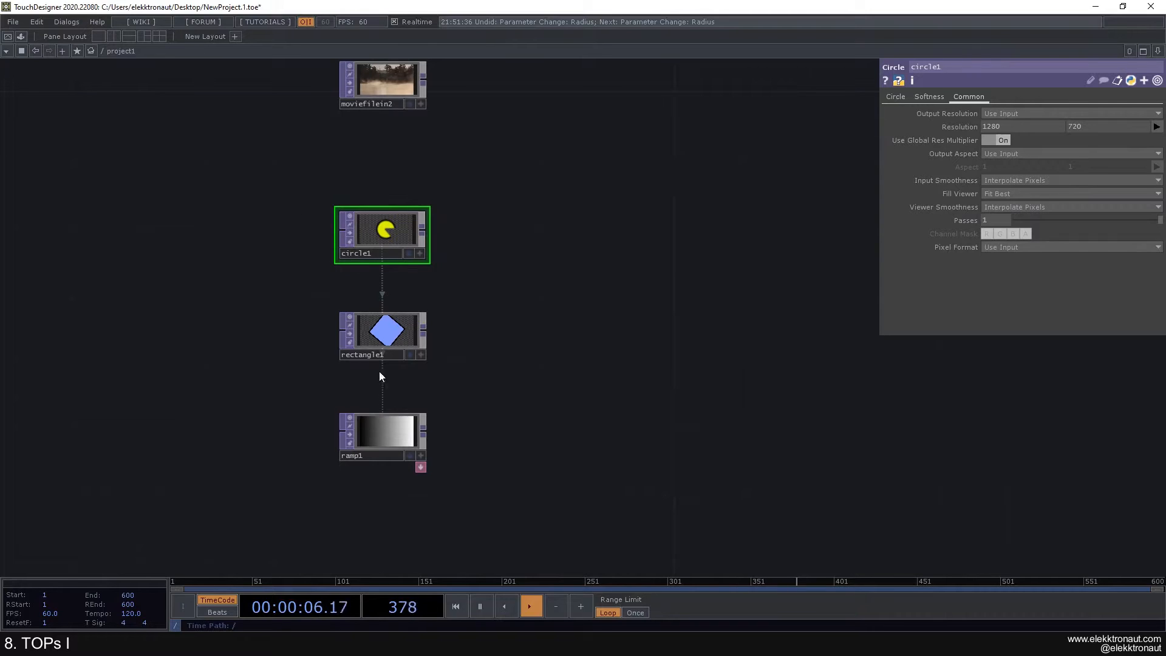
scroll(426, 333, down, 5)
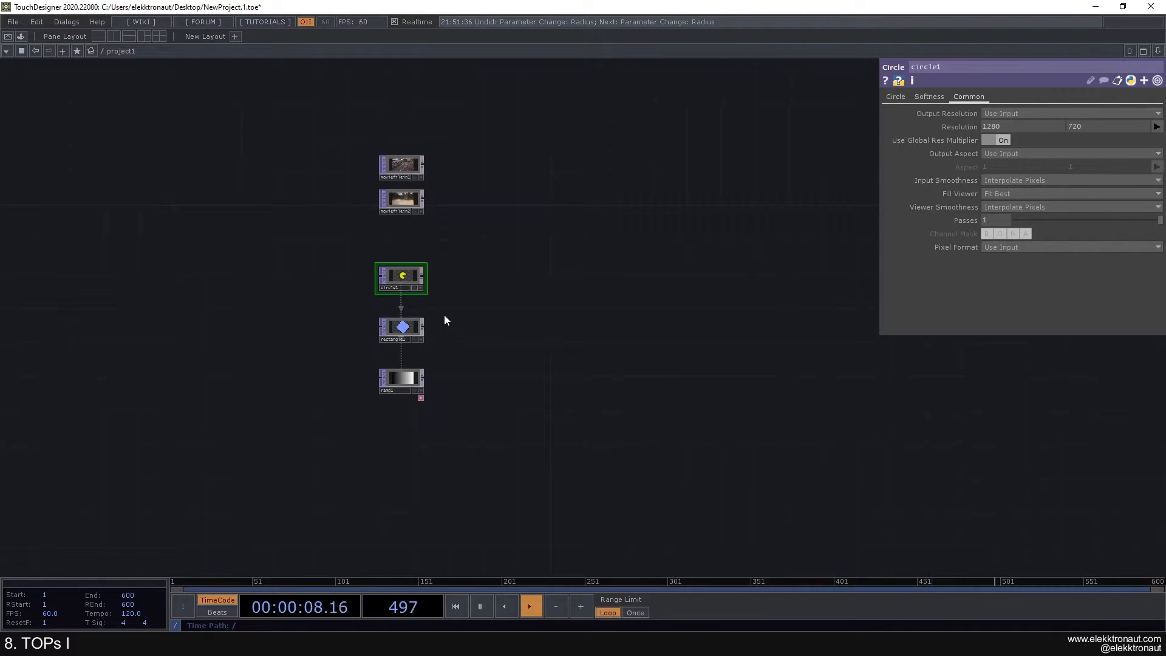
scroll(444, 315, down, 2)
scroll(445, 313, down, 3)
scroll(407, 311, down, 2)
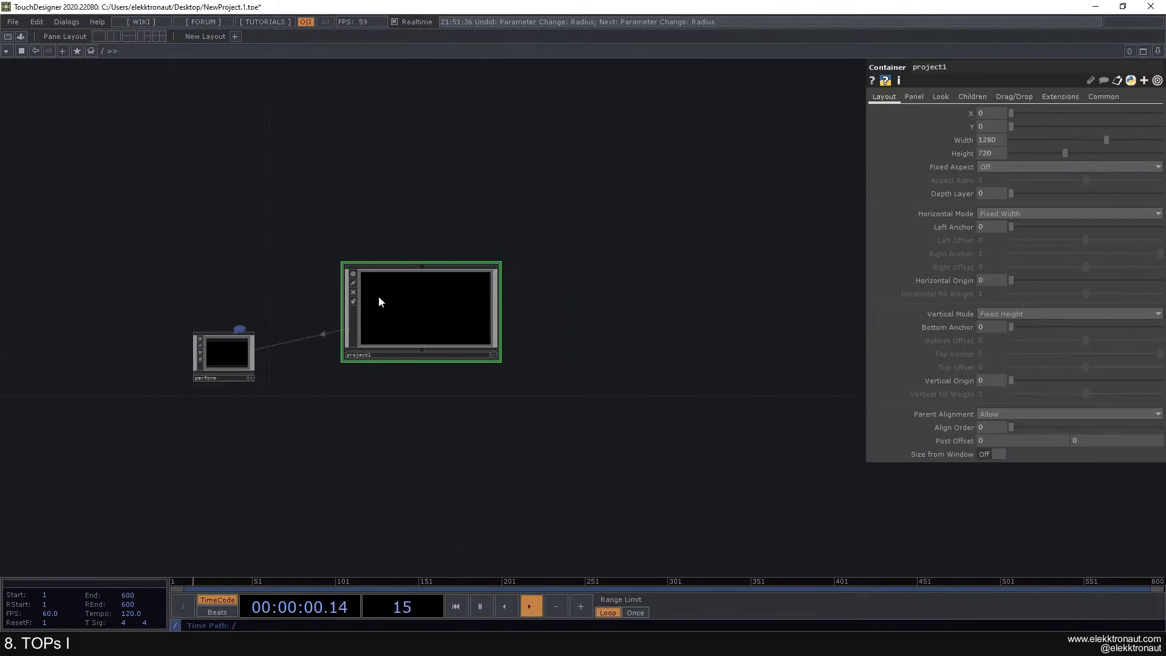
scroll(416, 312, up, 3)
scroll(458, 322, down, 3)
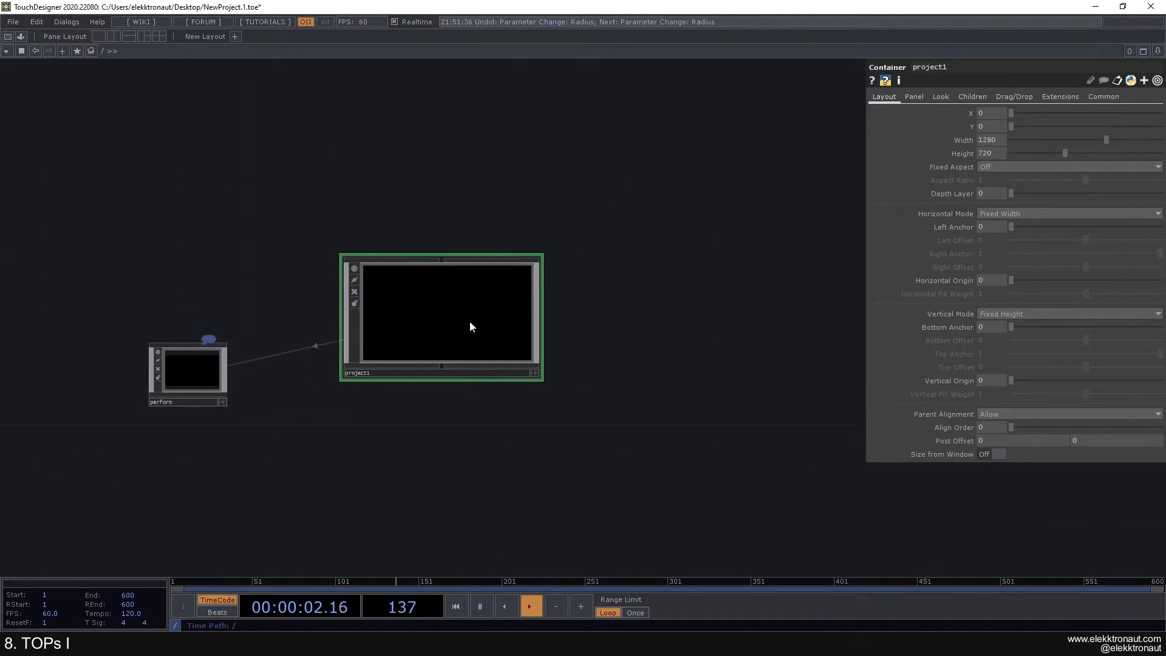
drag(577, 283, 565, 218)
scroll(569, 244, down, 3)
drag(292, 528, 284, 329)
scroll(380, 290, up, 3)
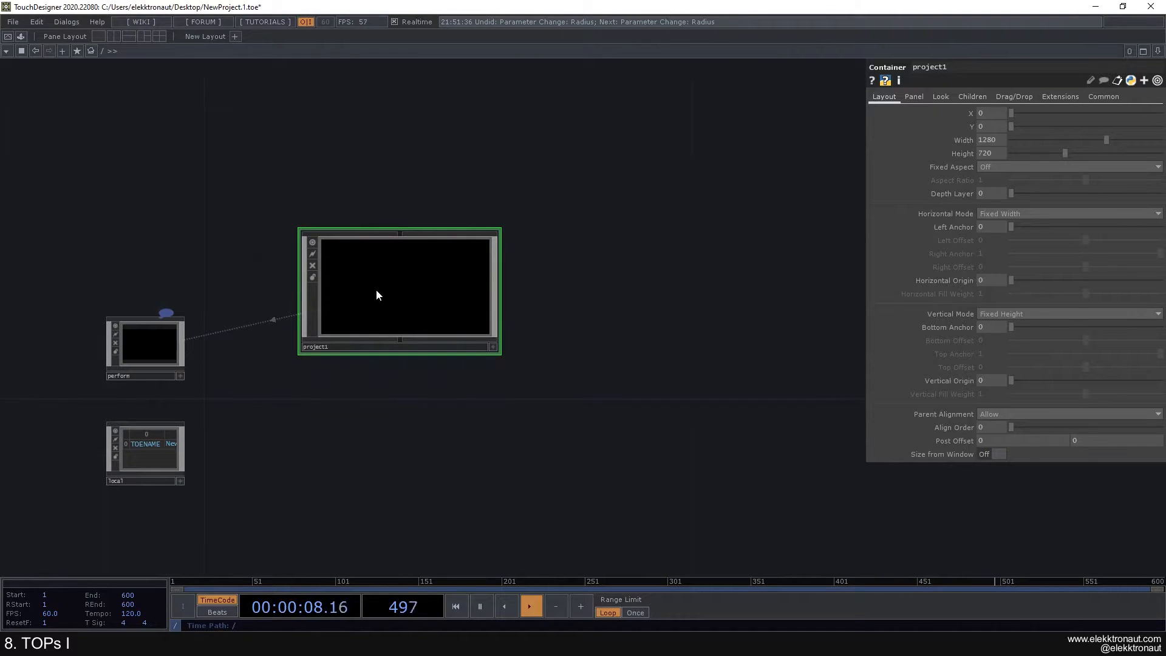
key(F1)
key(Escape)
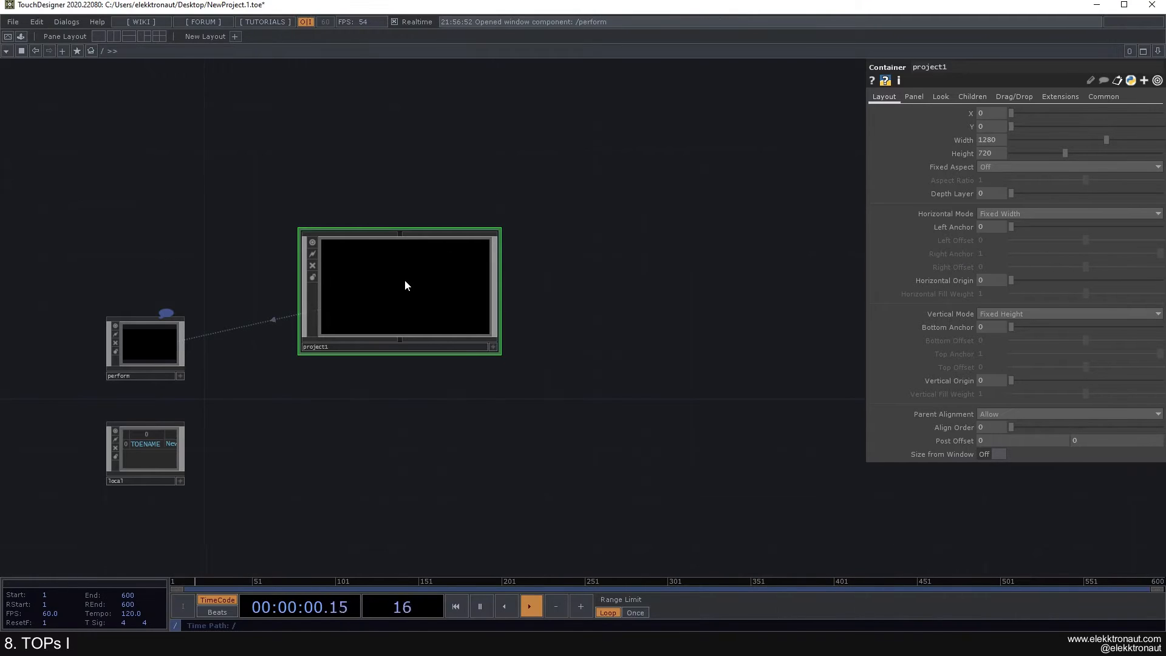
scroll(394, 265, up, 3)
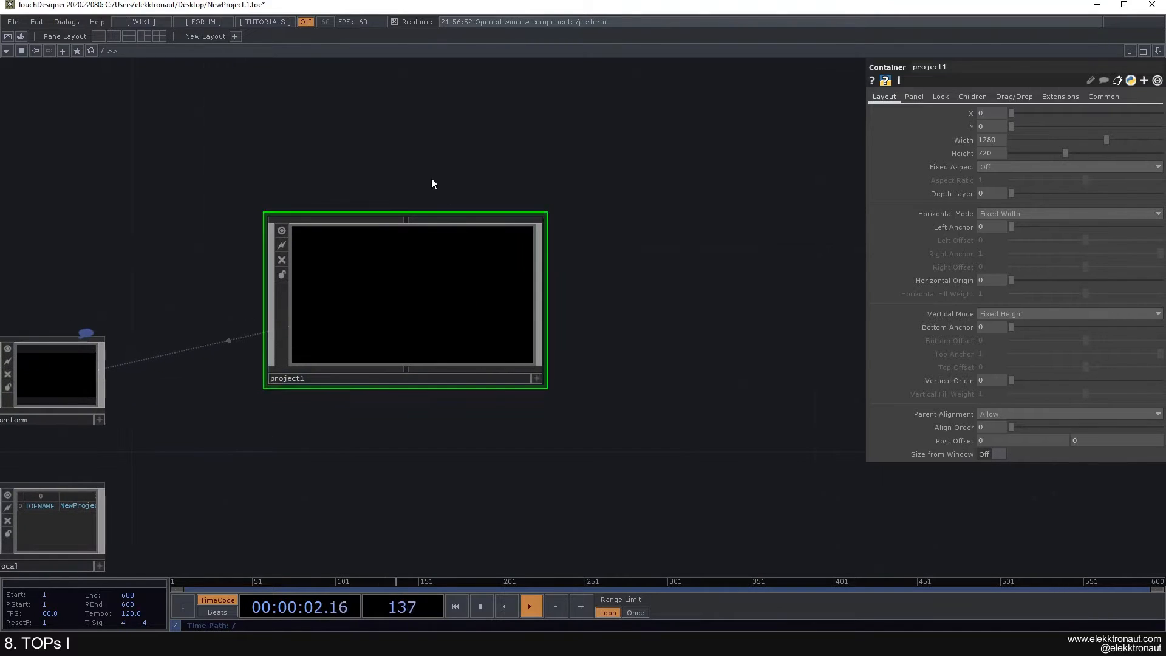
drag(609, 253, 582, 250)
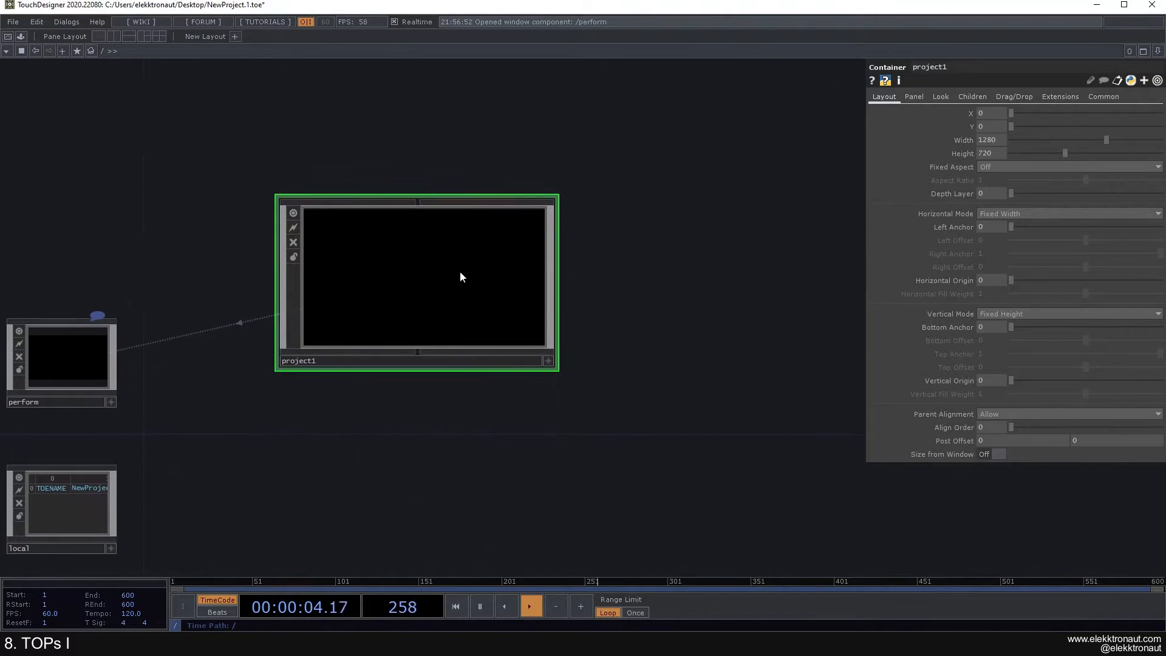
scroll(465, 276, up, 2)
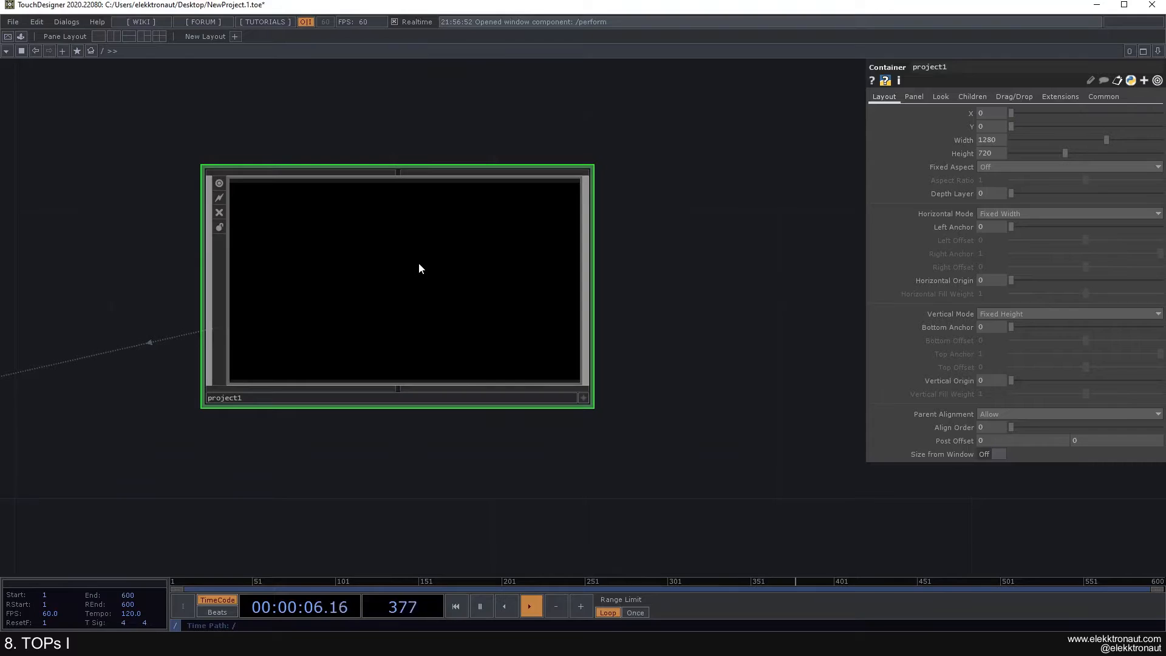
scroll(419, 266, down, 2)
drag(208, 228, 260, 222)
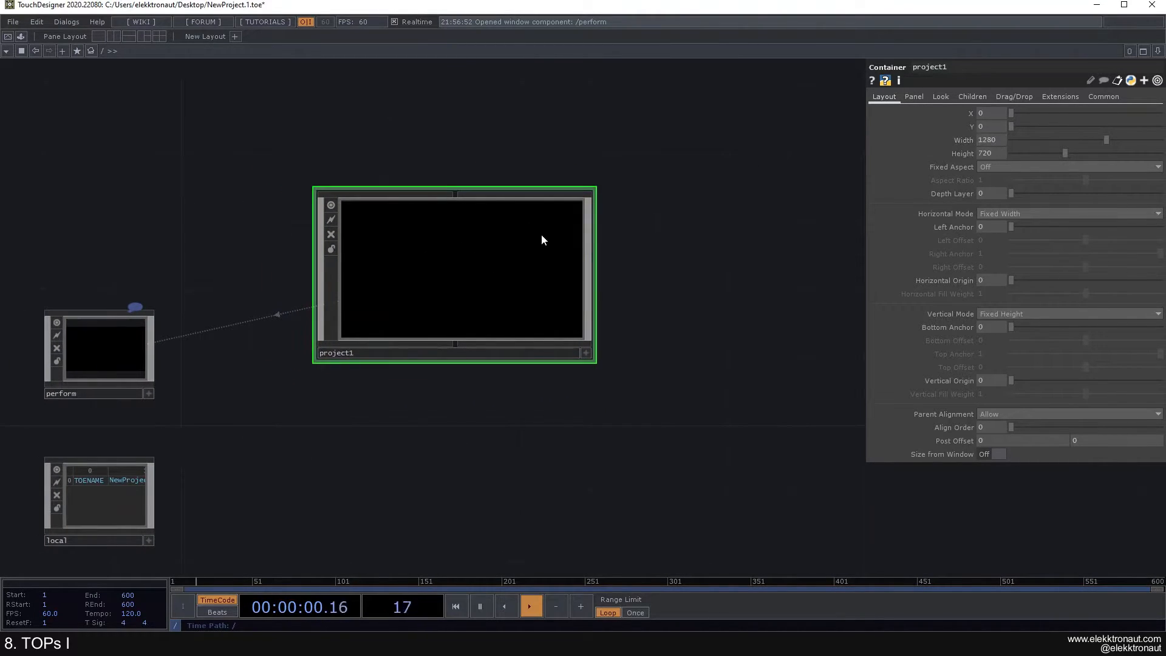
scroll(464, 255, up, 8)
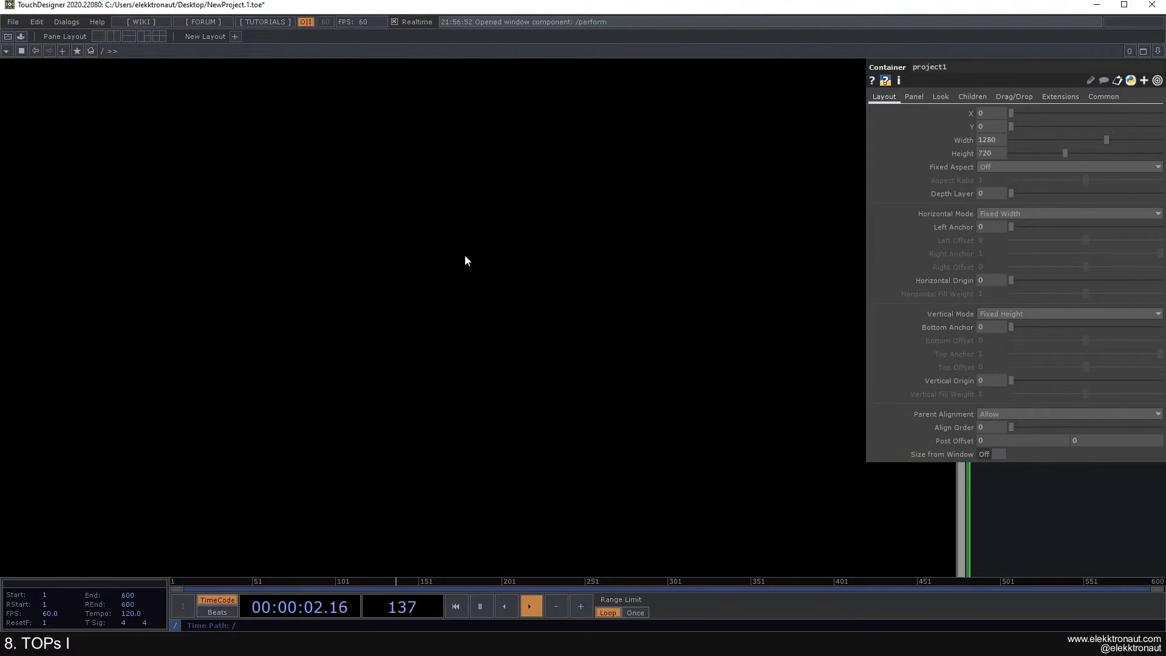
scroll(464, 255, up, 3)
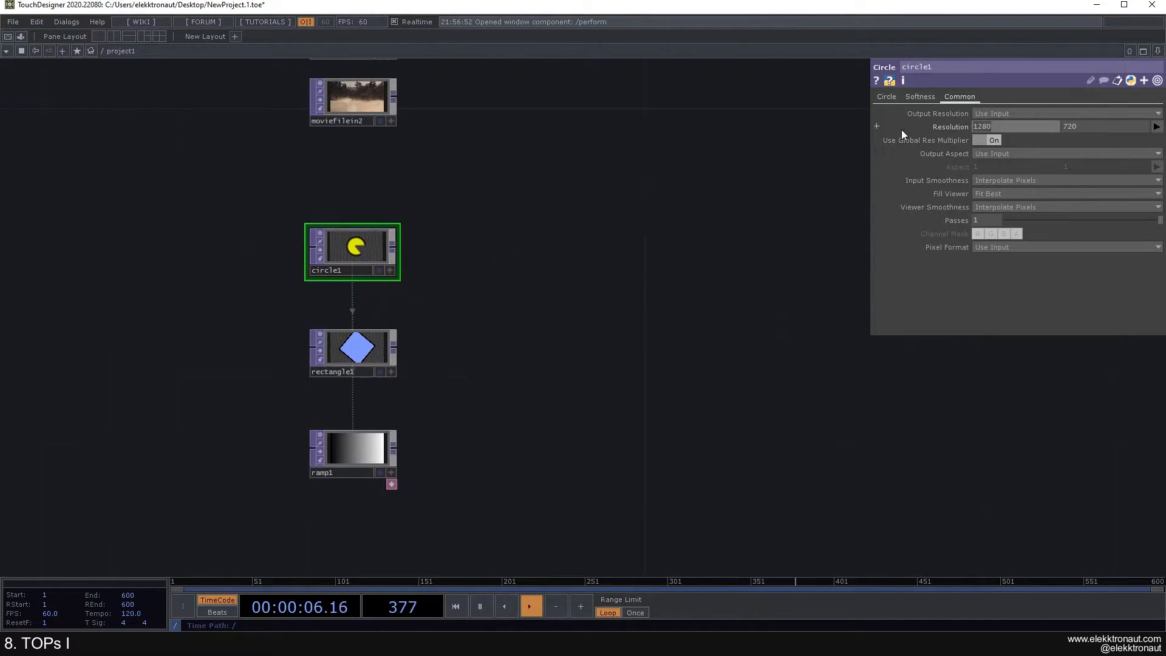
Step: Drive circle1's resolution with me.parent().width and me.parent().height expressions
click(945, 125)
click(968, 140)
text(me.)
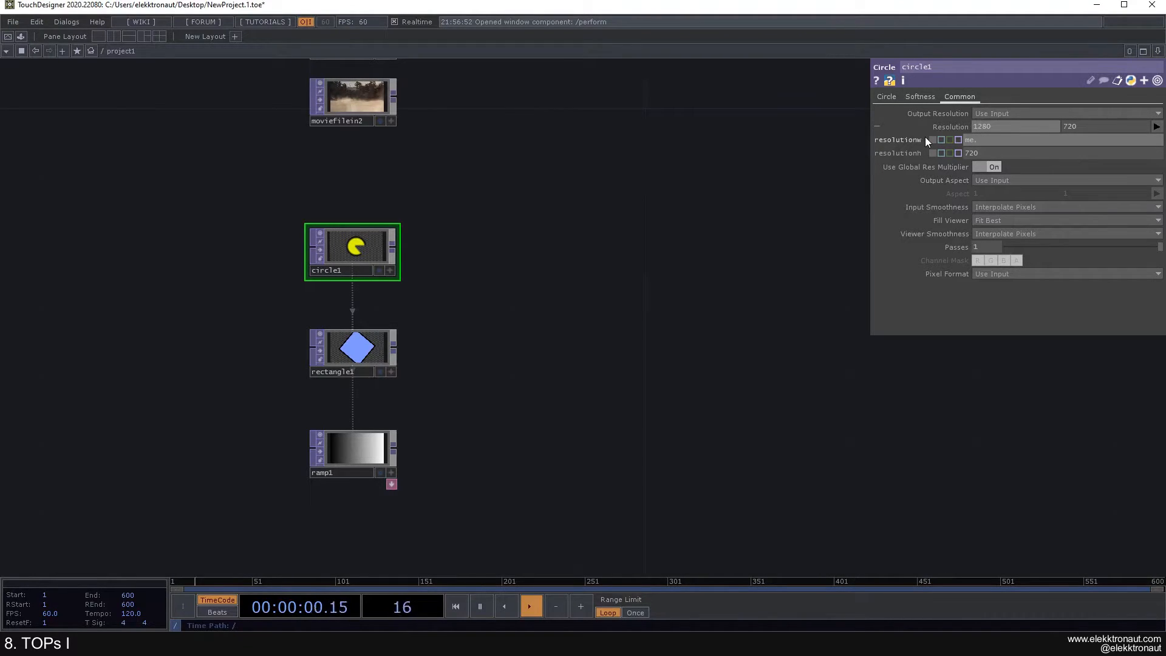
text(parent())
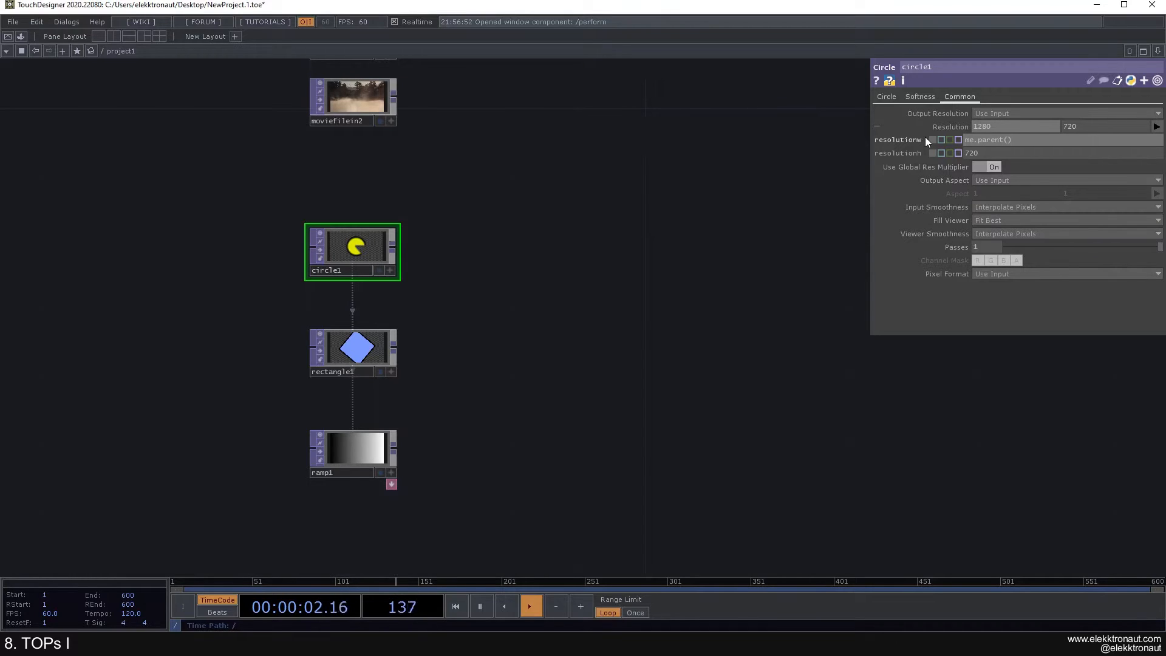
text(.width)
key(Return)
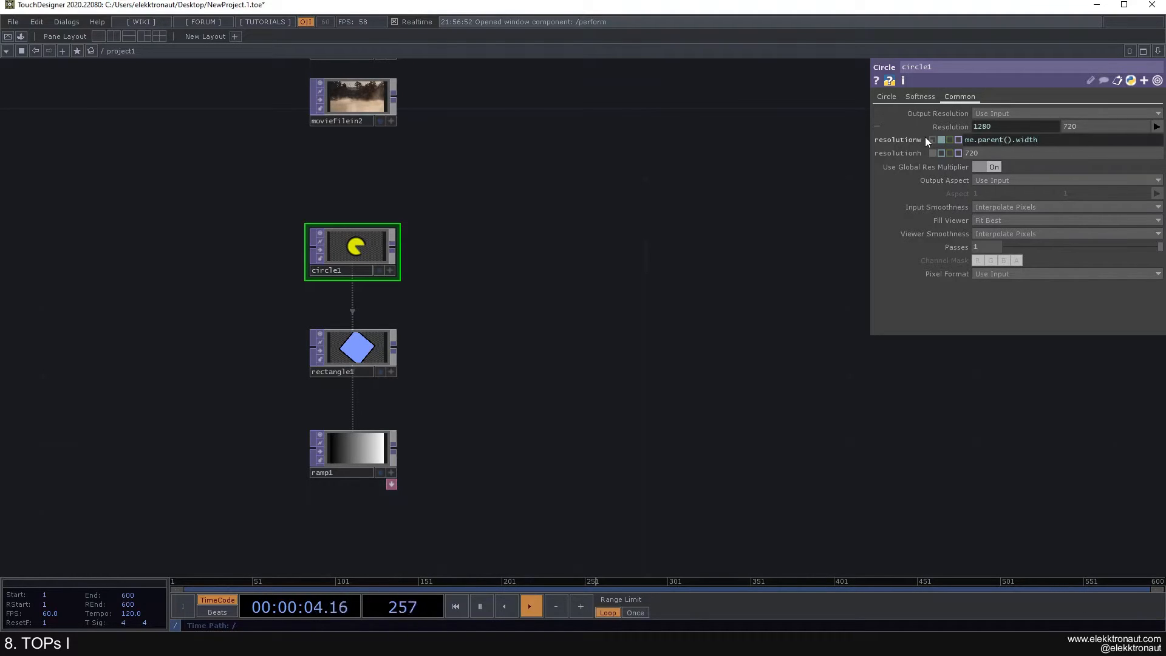
drag(1041, 139, 958, 152)
key(ctrl+c)
key(ctrl+v)
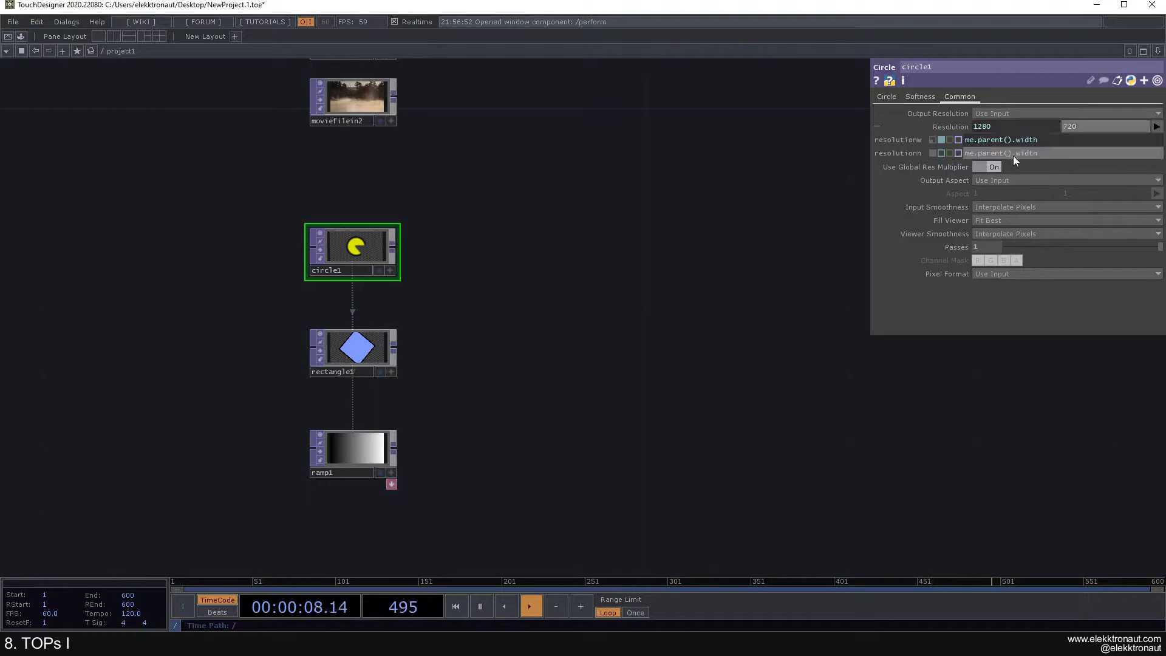
text(height)
key(Return)
click(876, 126)
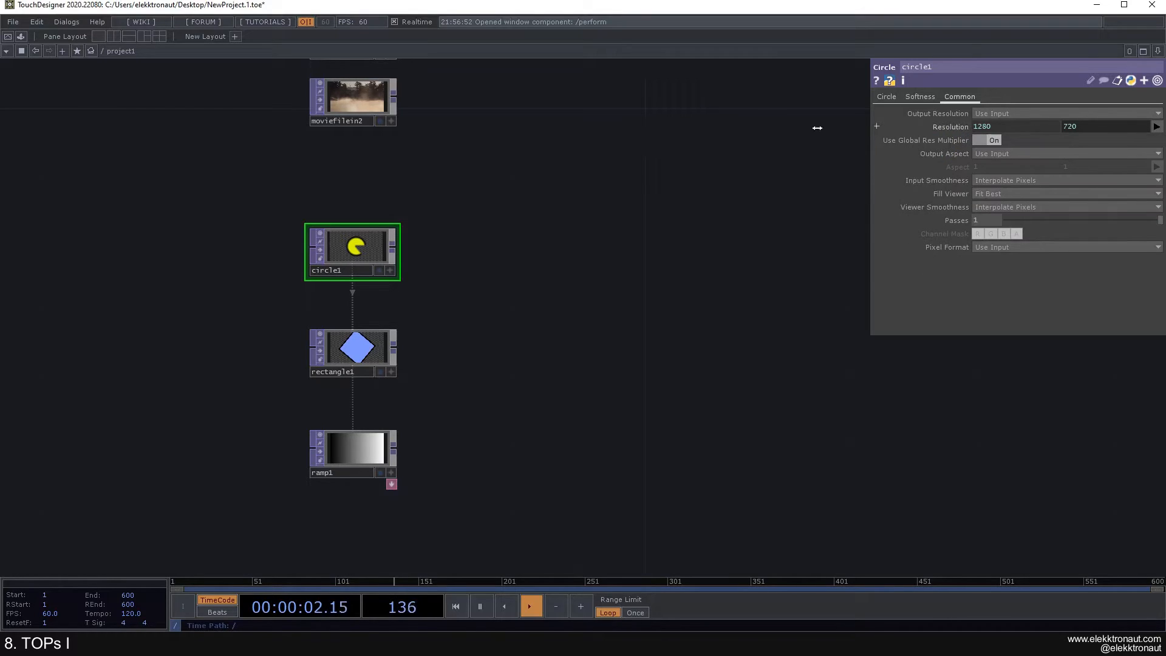
Step: Reposition the network view and re-check circle1's resolution expressions
scroll(593, 169, down, 3)
drag(591, 170, 497, 216)
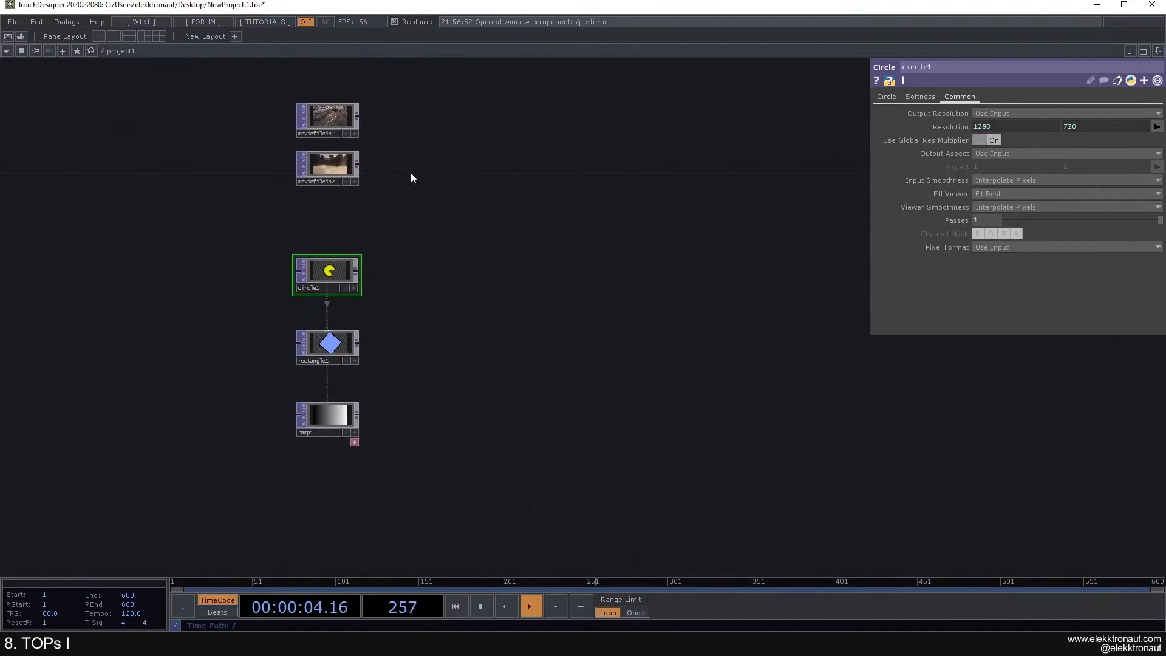
scroll(340, 267, down, 6)
scroll(349, 264, up, 4)
drag(452, 280, 420, 309)
scroll(415, 300, down, 5)
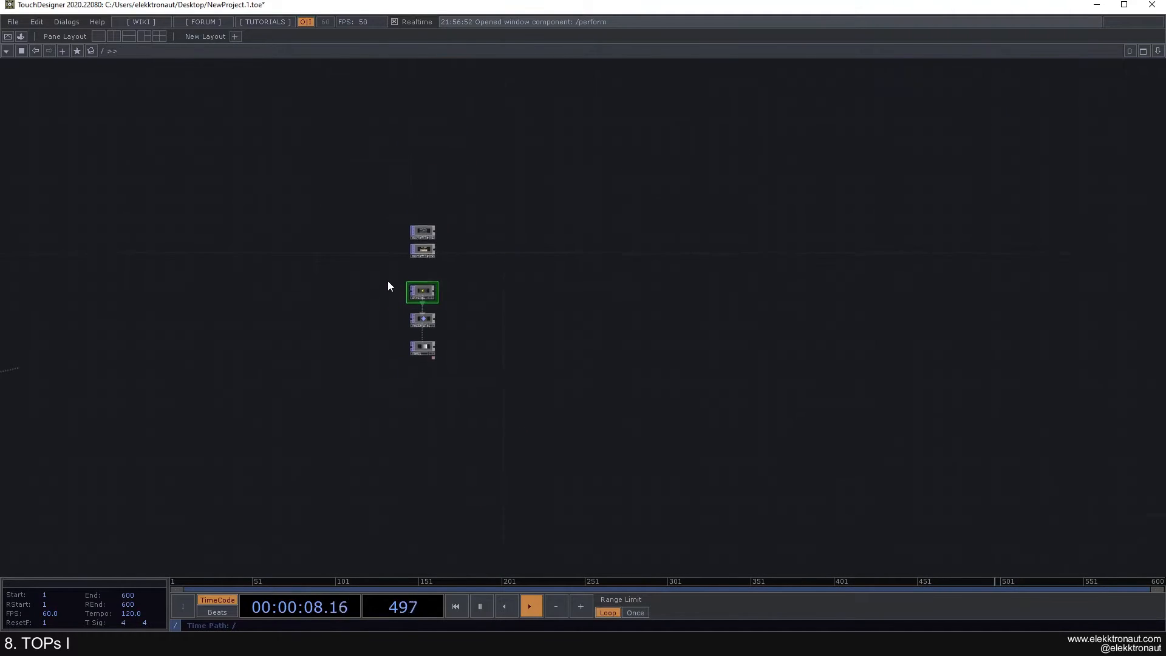
scroll(354, 280, down, 5)
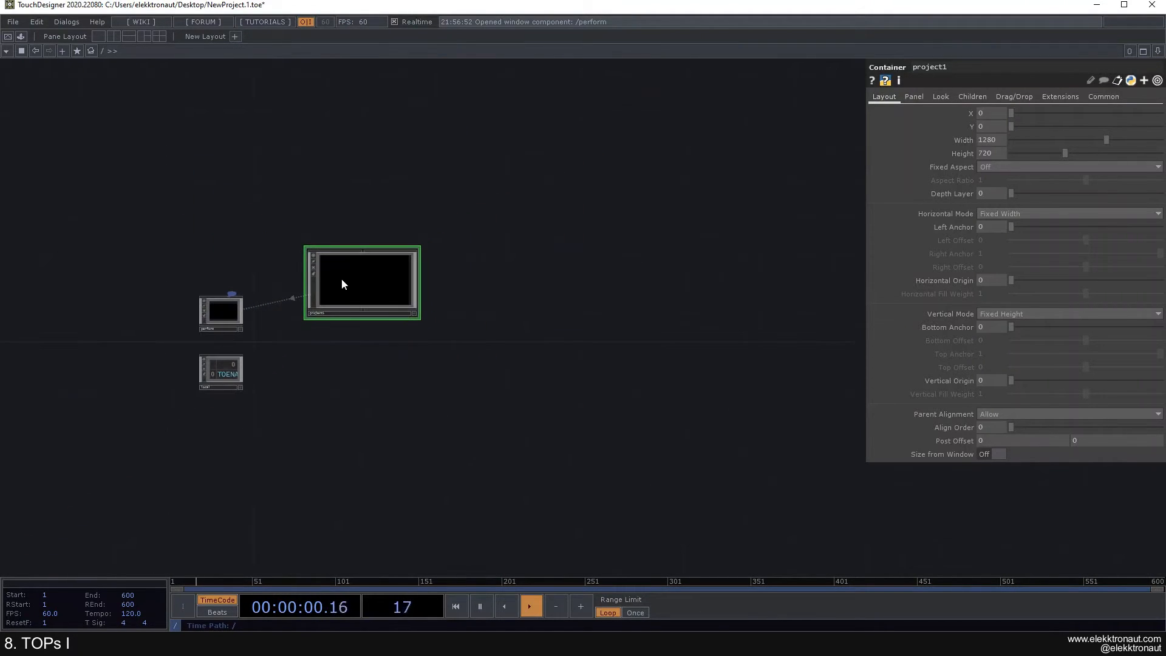
scroll(343, 284, up, 3)
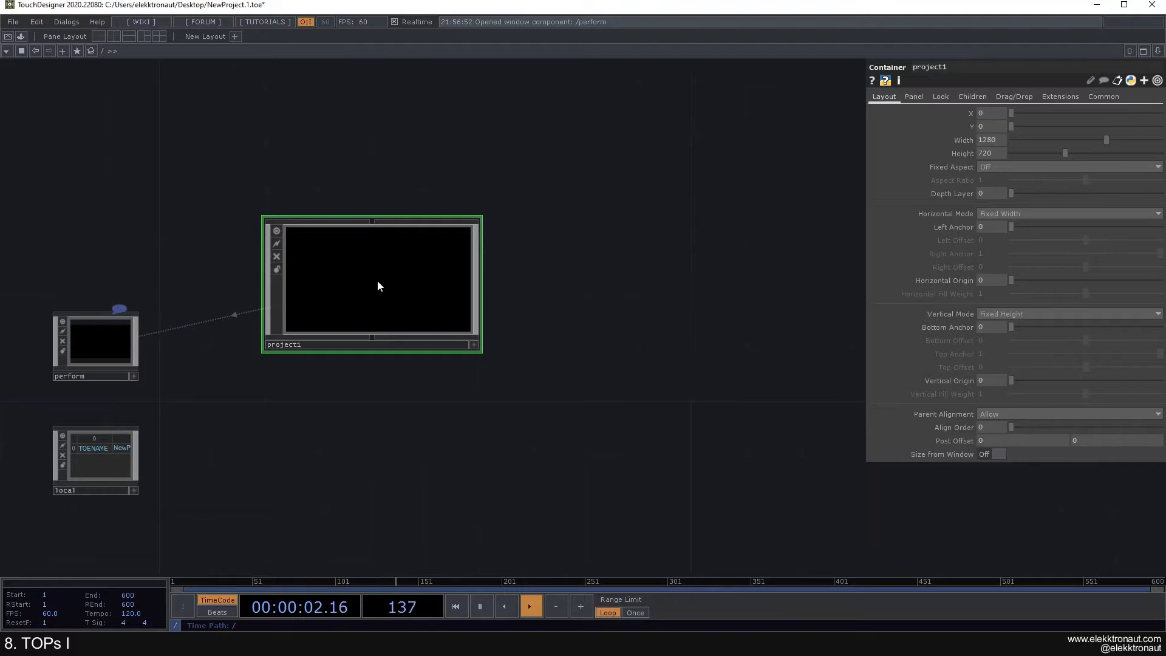
scroll(380, 284, up, 3)
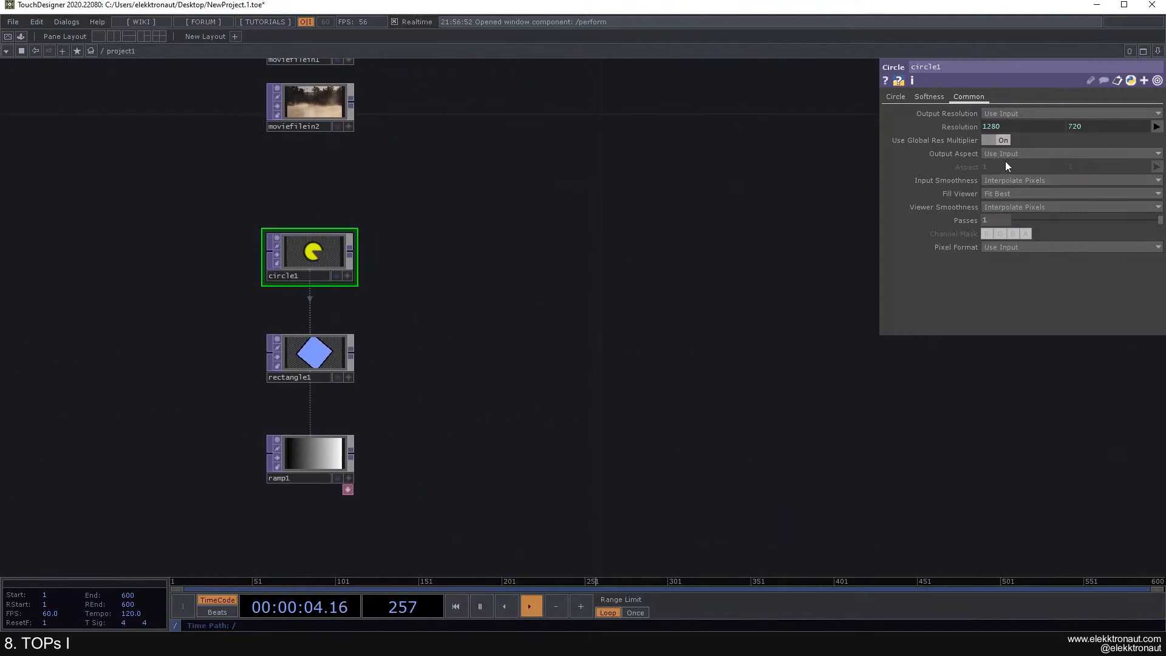
click(963, 127)
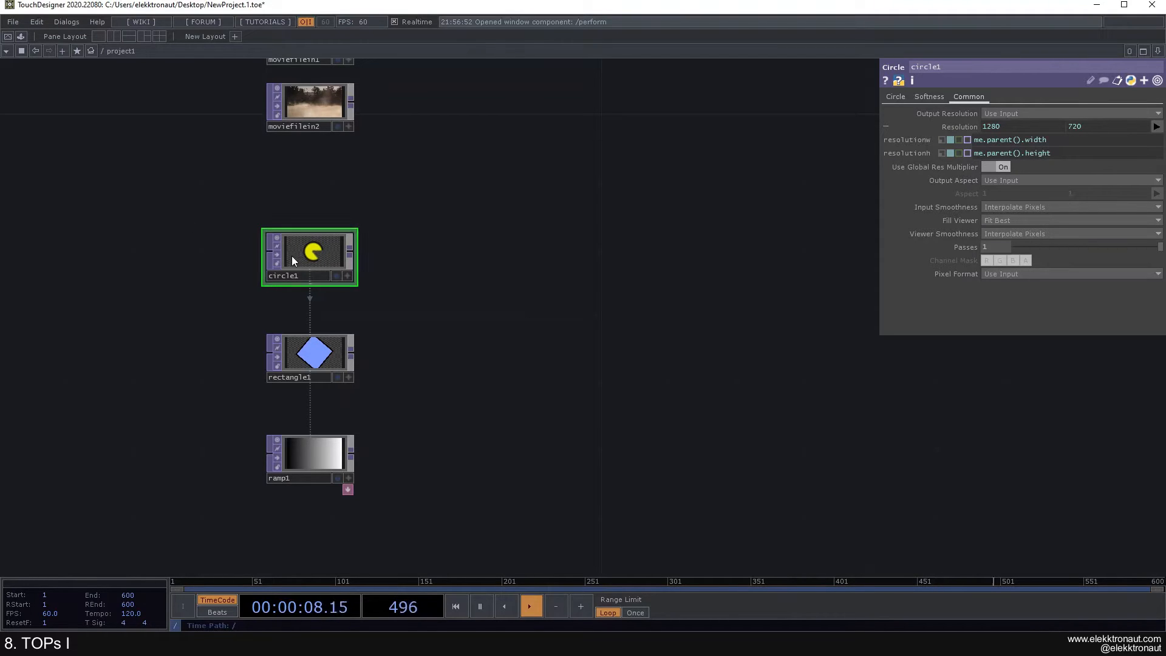
click(951, 129)
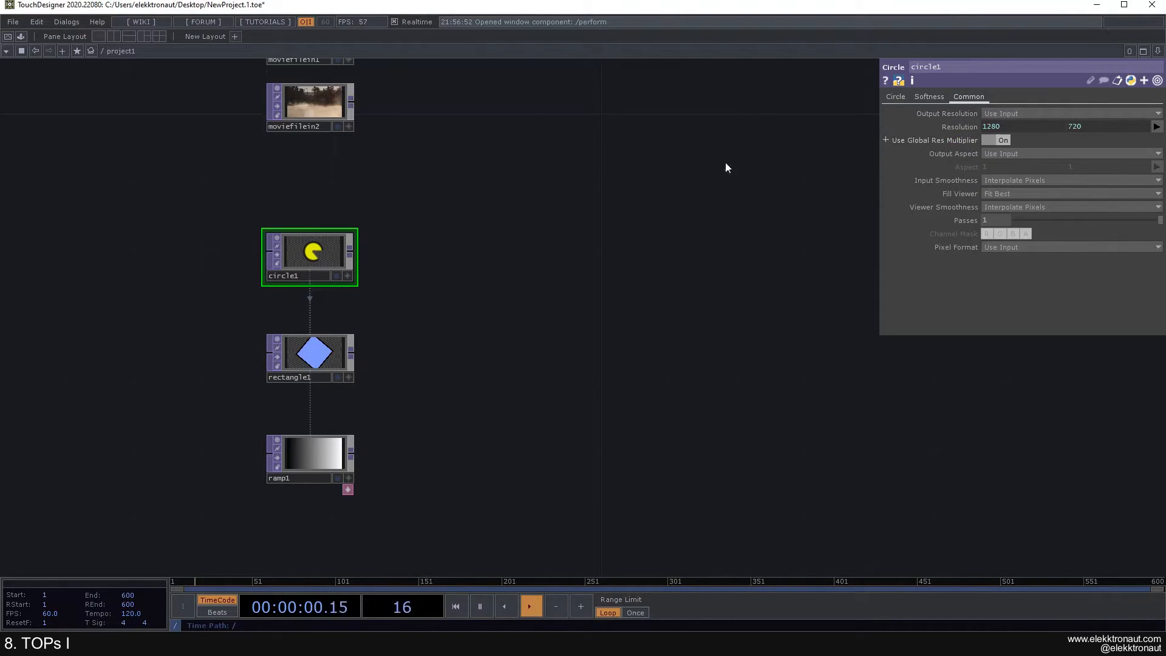
Step: Frame the circle, rectangle and ramp nodes and bring up ramp1's parameters
scroll(516, 174, down, 2)
drag(481, 152, 422, 202)
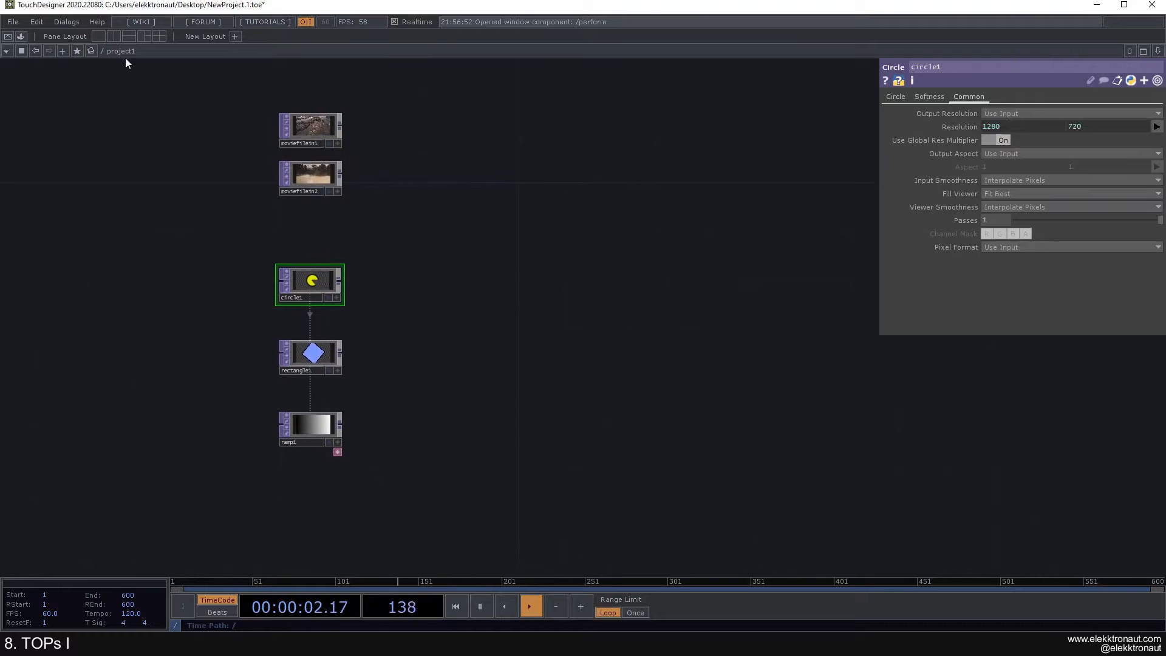
drag(493, 488, 282, 112)
click(406, 170)
drag(427, 299, 486, 276)
scroll(472, 283, up, 4)
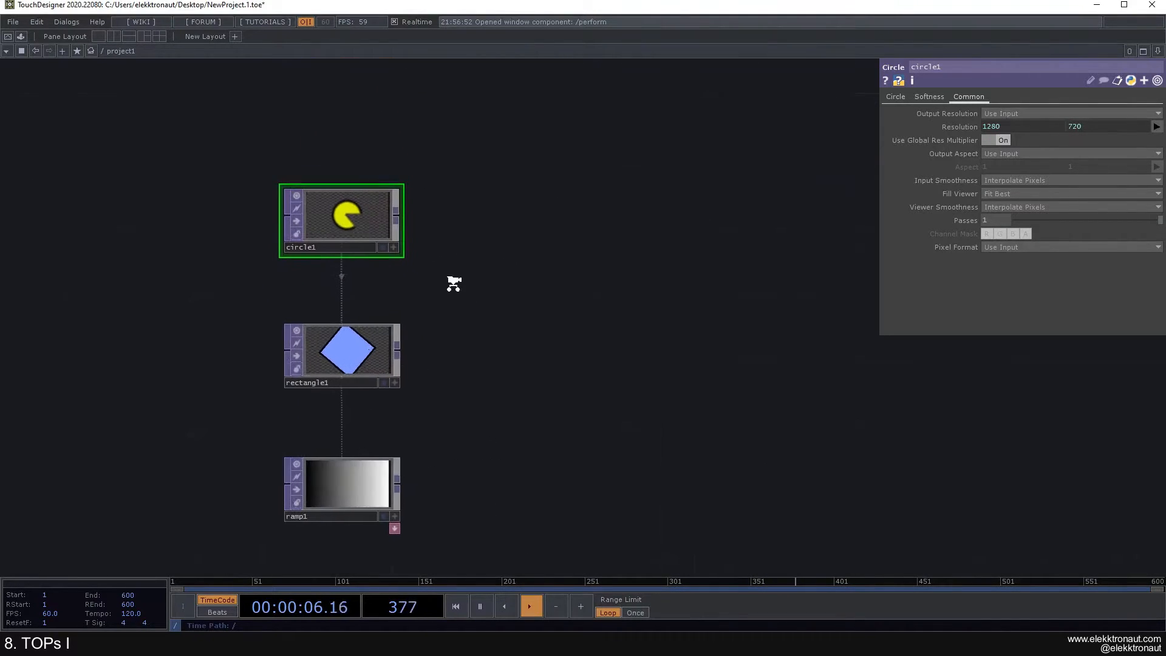
click(889, 97)
drag(666, 214, 655, 115)
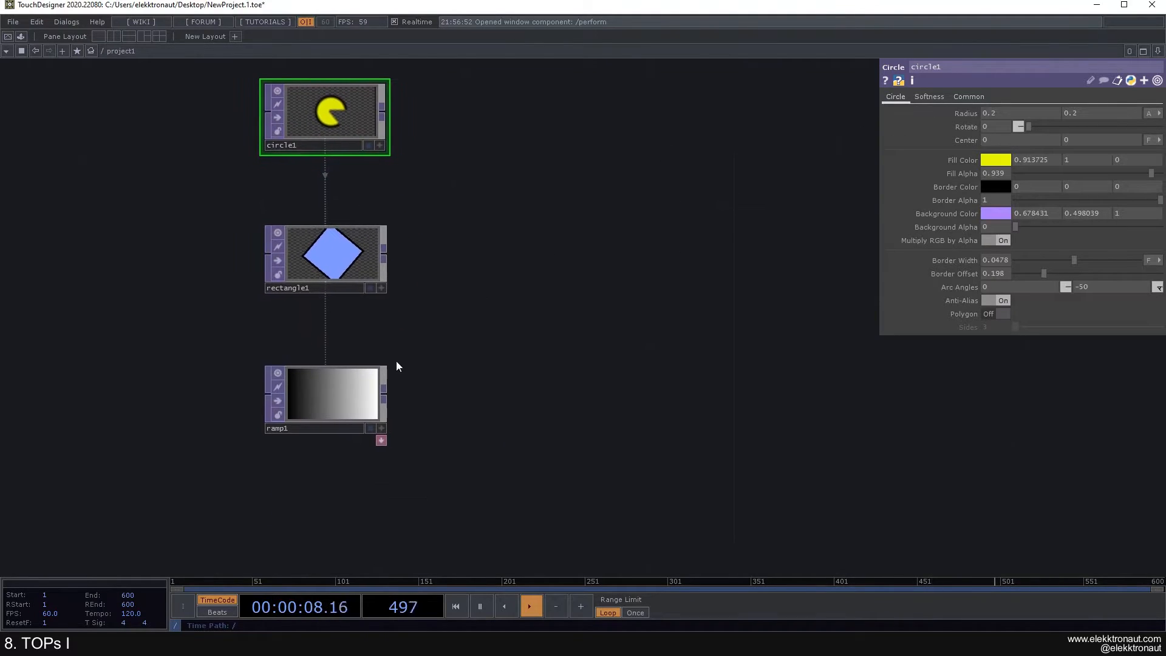
click(338, 395)
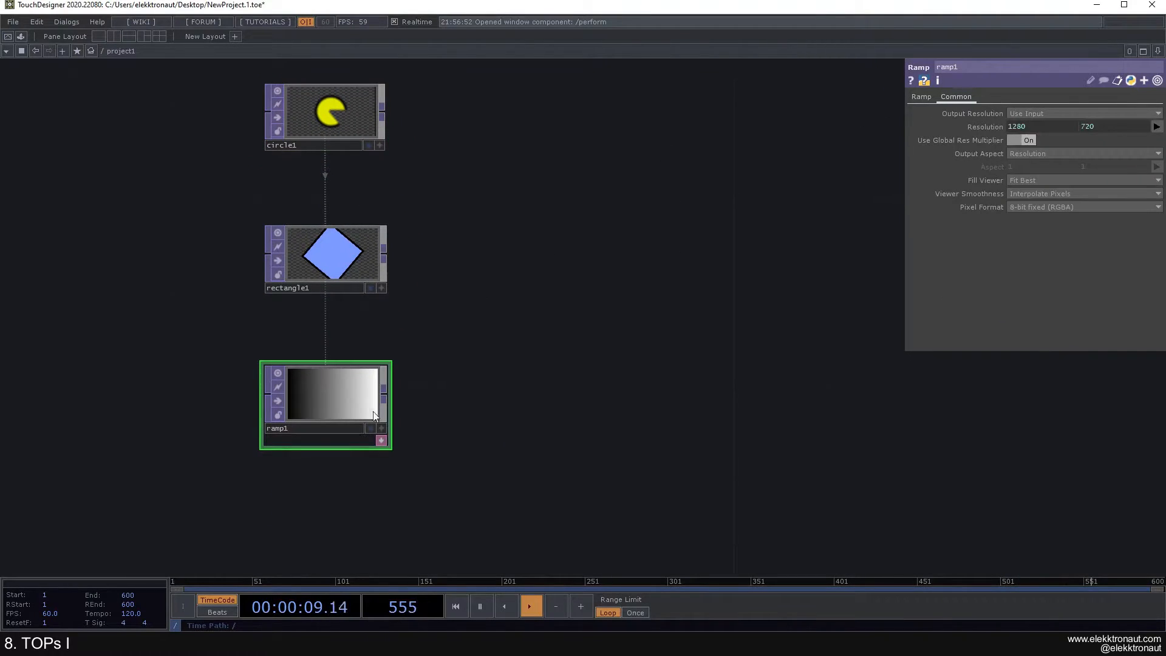
Step: On ramp1's Ramp page, set the key colour mode to HSV
click(921, 98)
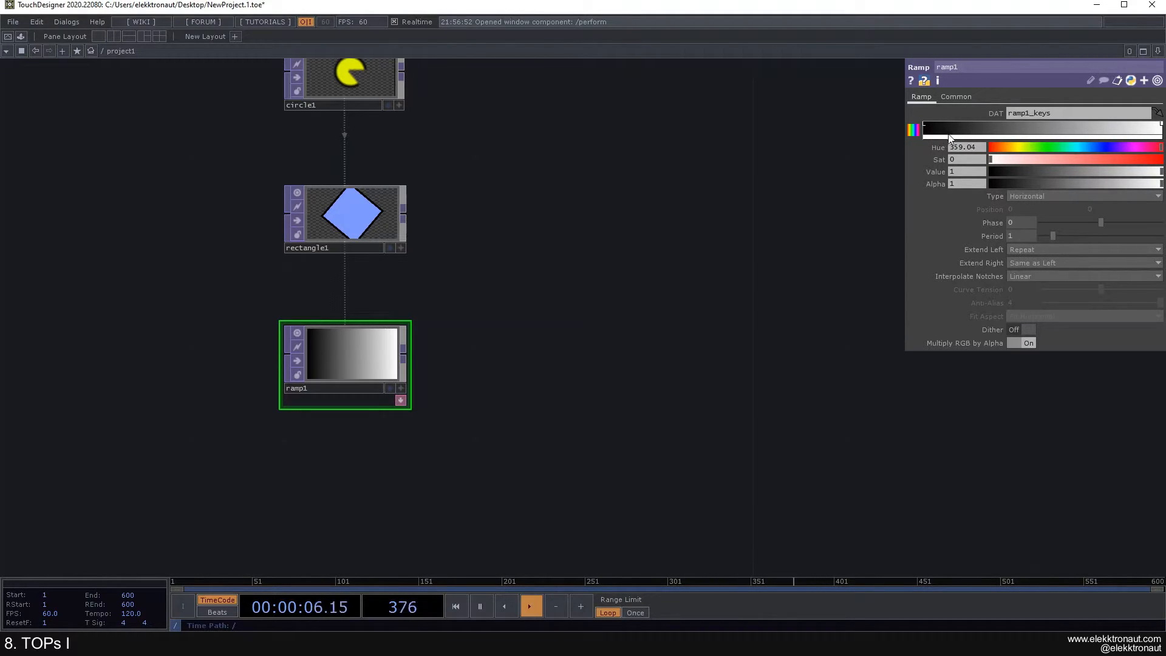
click(917, 132)
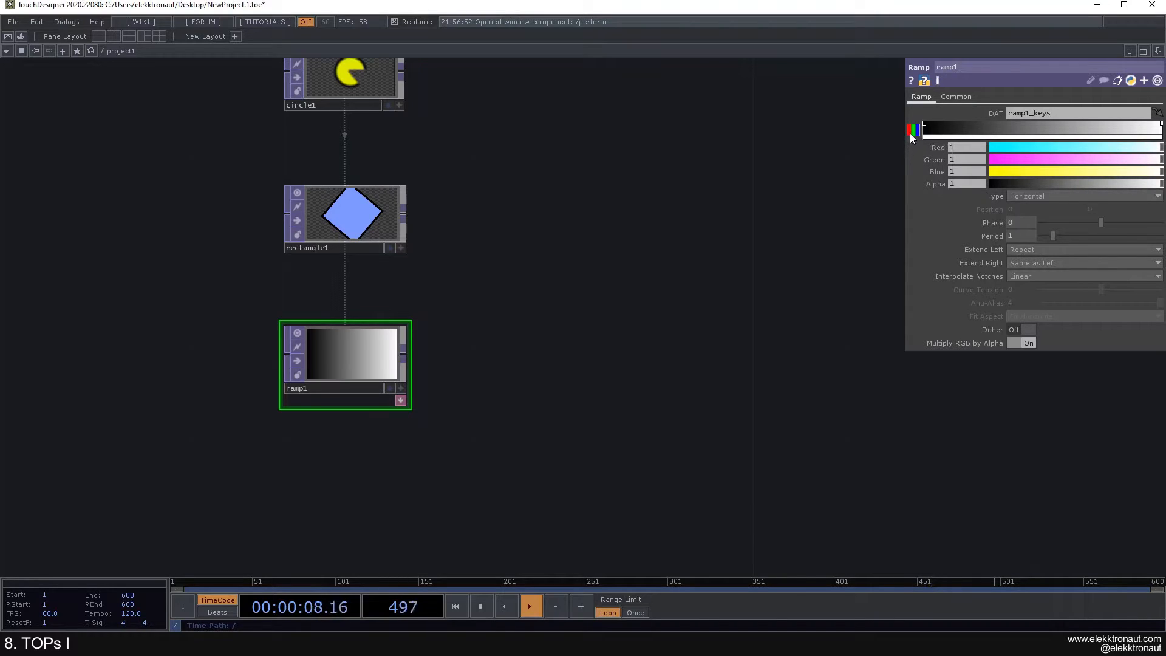
click(911, 132)
click(912, 132)
click(915, 132)
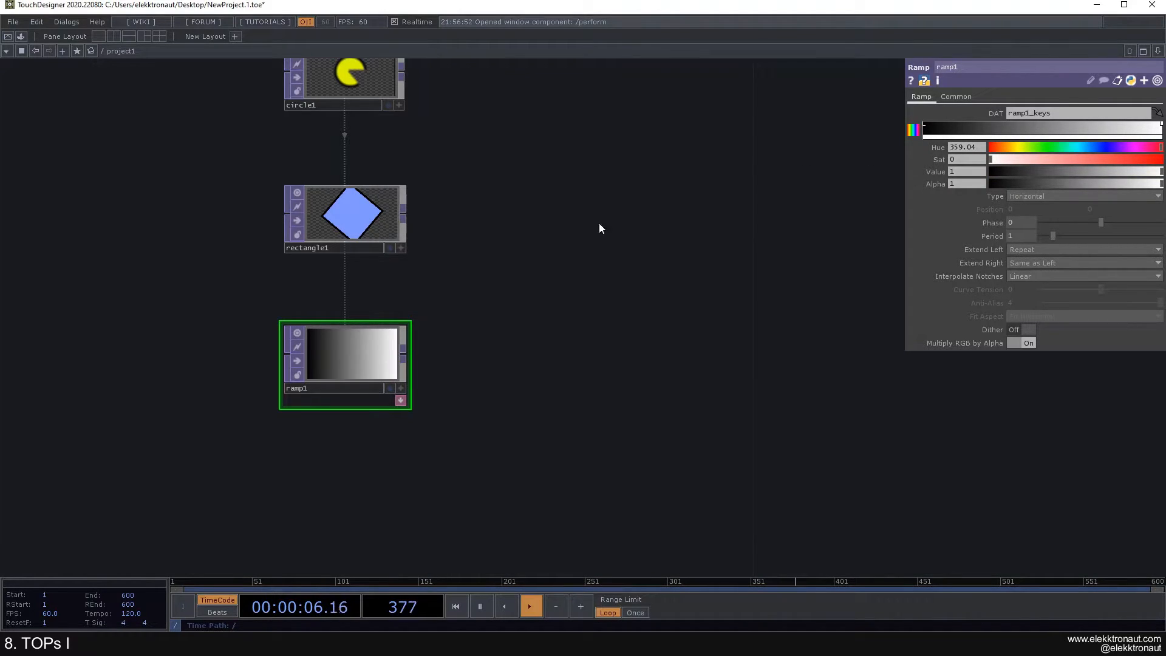
drag(602, 220, 579, 248)
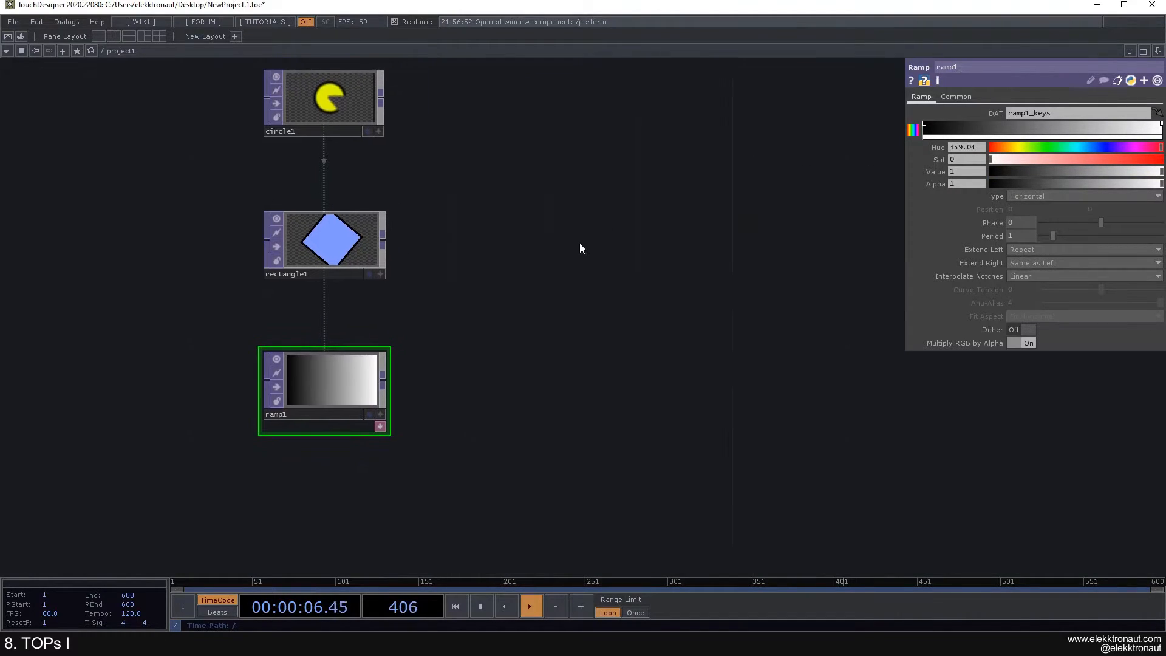
Step: Make the left gradient key blue: Hue 237, Sat 0.518, Value 0.844
click(926, 127)
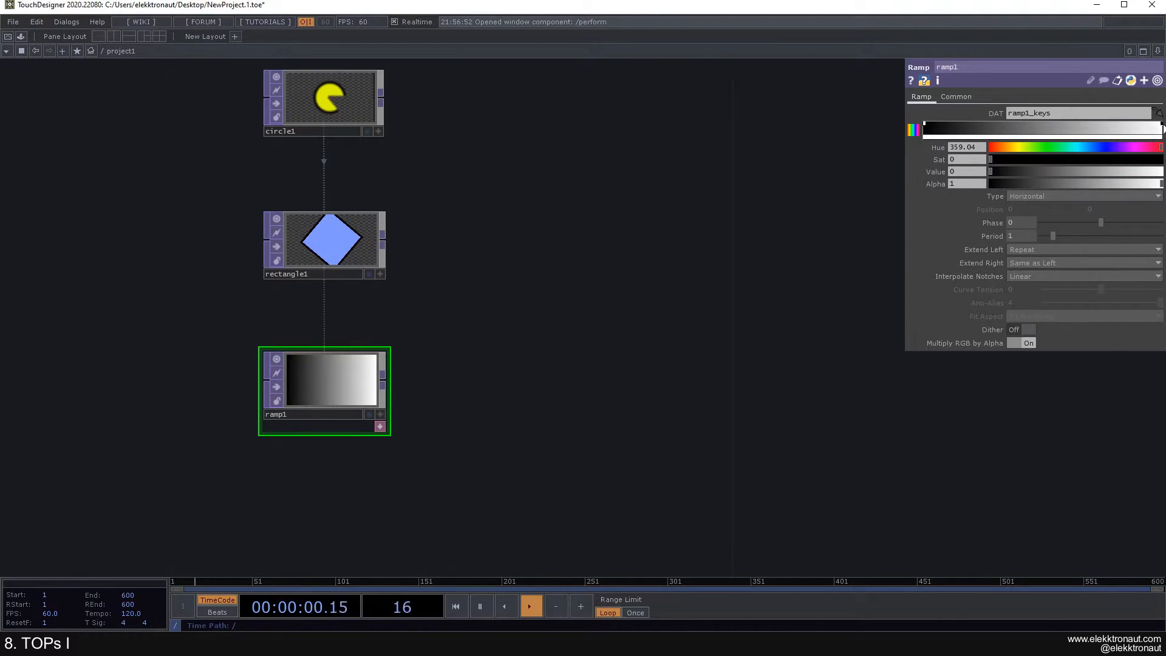
click(1163, 127)
click(926, 129)
mouse_move(1020, 155)
mouse_down()
mouse_move(1010, 151)
mouse_move(1104, 178)
mouse_move(1031, 173)
mouse_move(1111, 176)
mouse_up()
drag(449, 357, 485, 337)
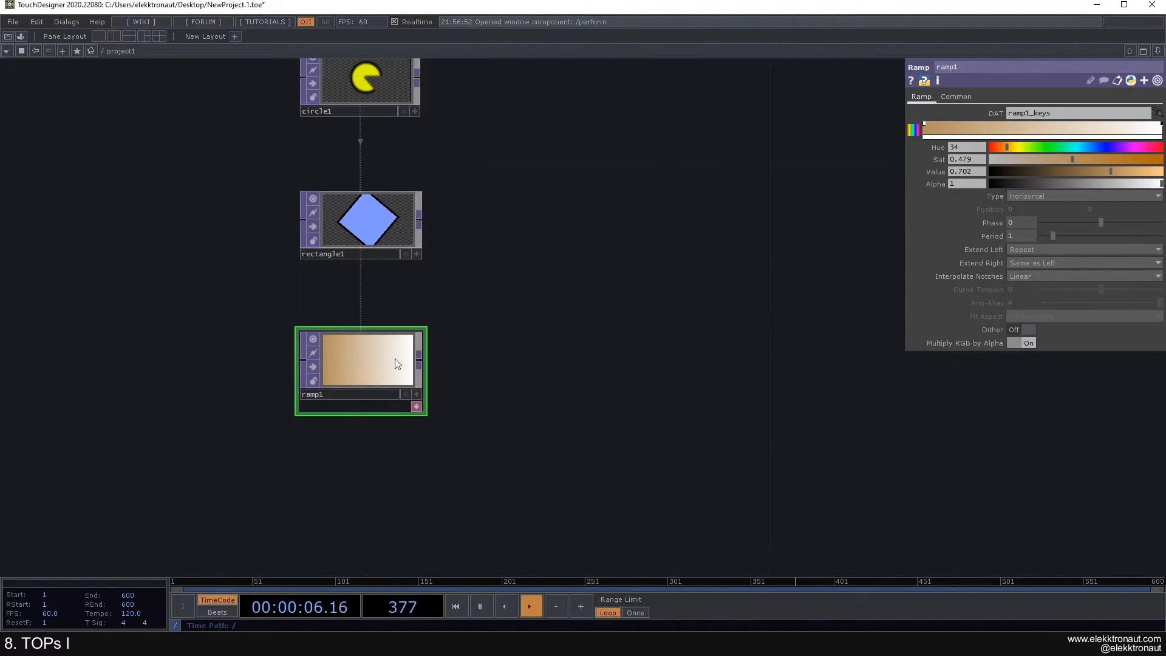
drag(1019, 144, 1135, 193)
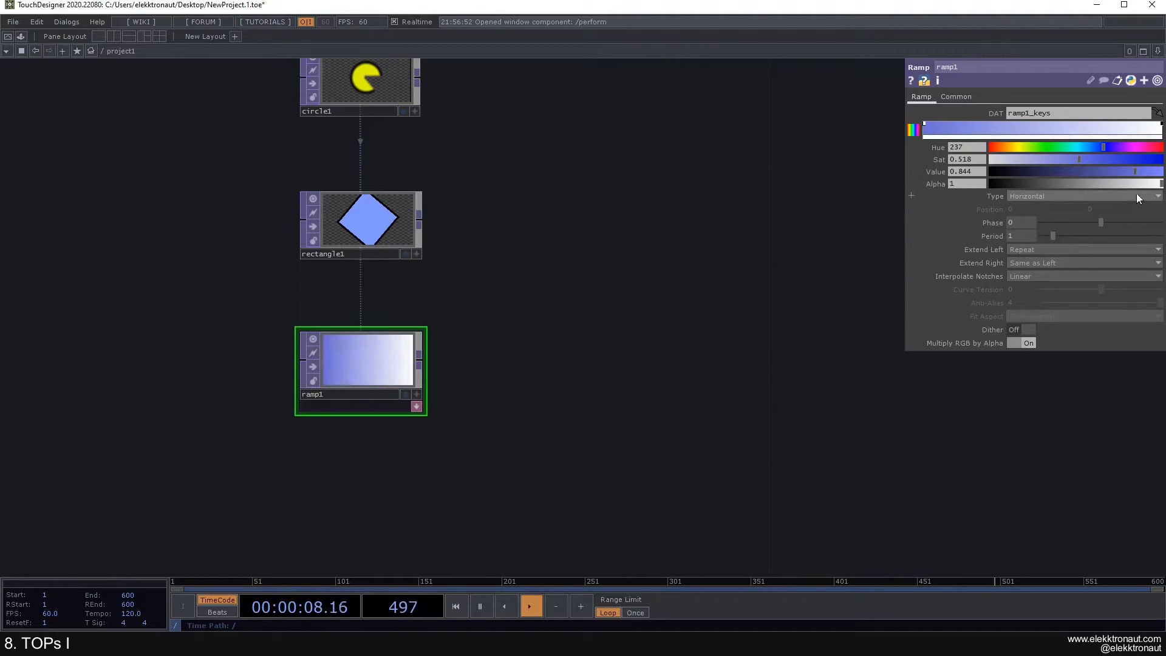
Step: Add an orange key and a saturated green key along ramp1's gradient
drag(781, 174, 845, 196)
click(994, 128)
drag(1079, 146, 1104, 159)
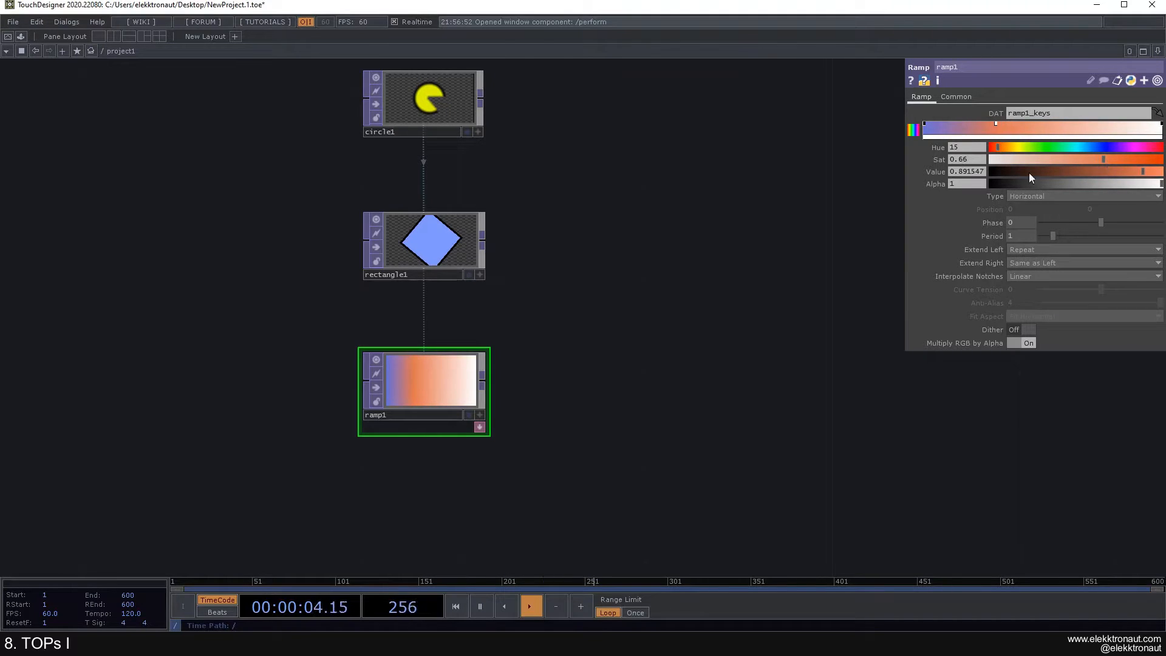
click(1086, 125)
click(1051, 147)
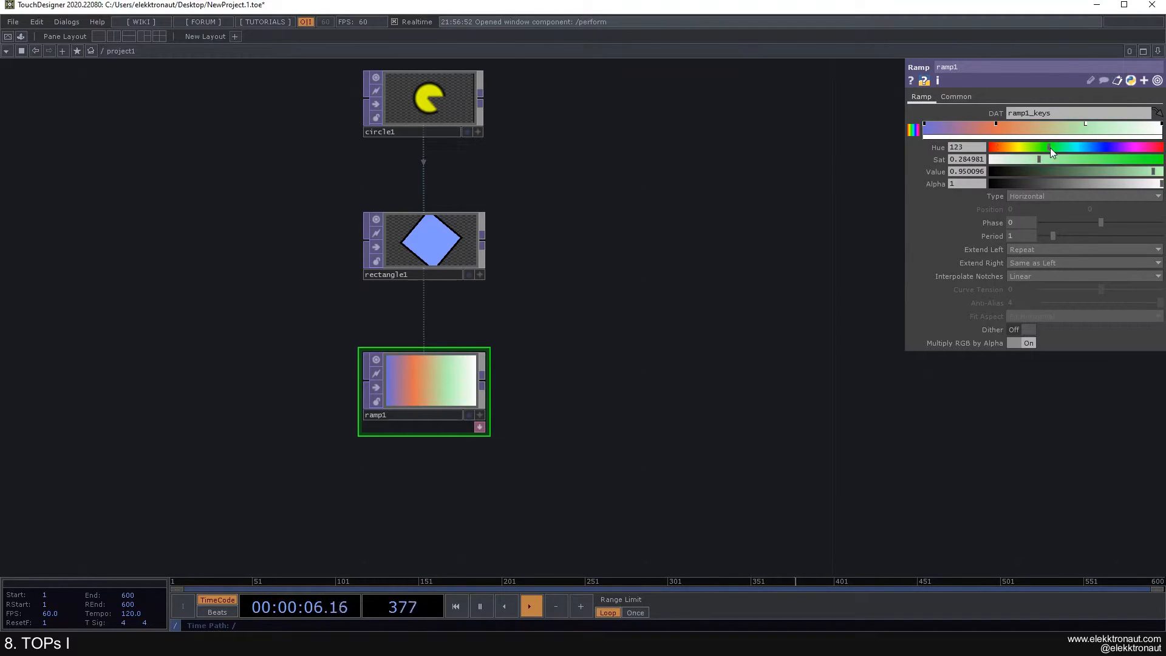
drag(1046, 159, 1094, 159)
Step: Change the right-end white key to light blue
click(1161, 126)
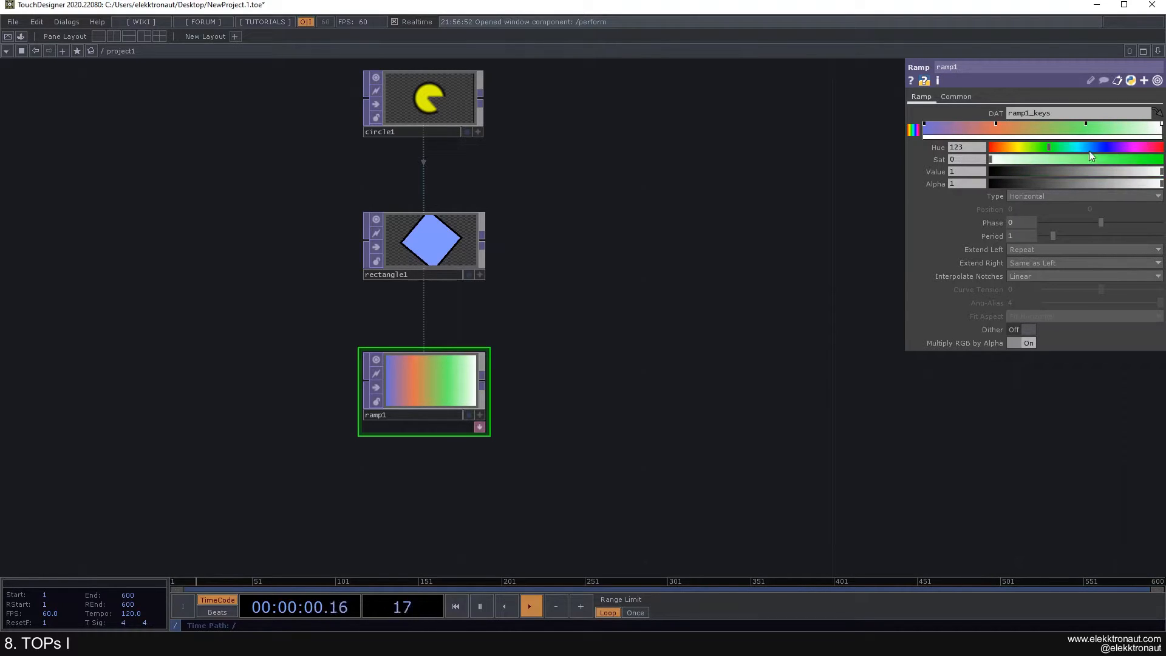
click(1085, 148)
mouse_move(1091, 159)
mouse_down()
mouse_move(1060, 161)
mouse_move(1095, 162)
mouse_up()
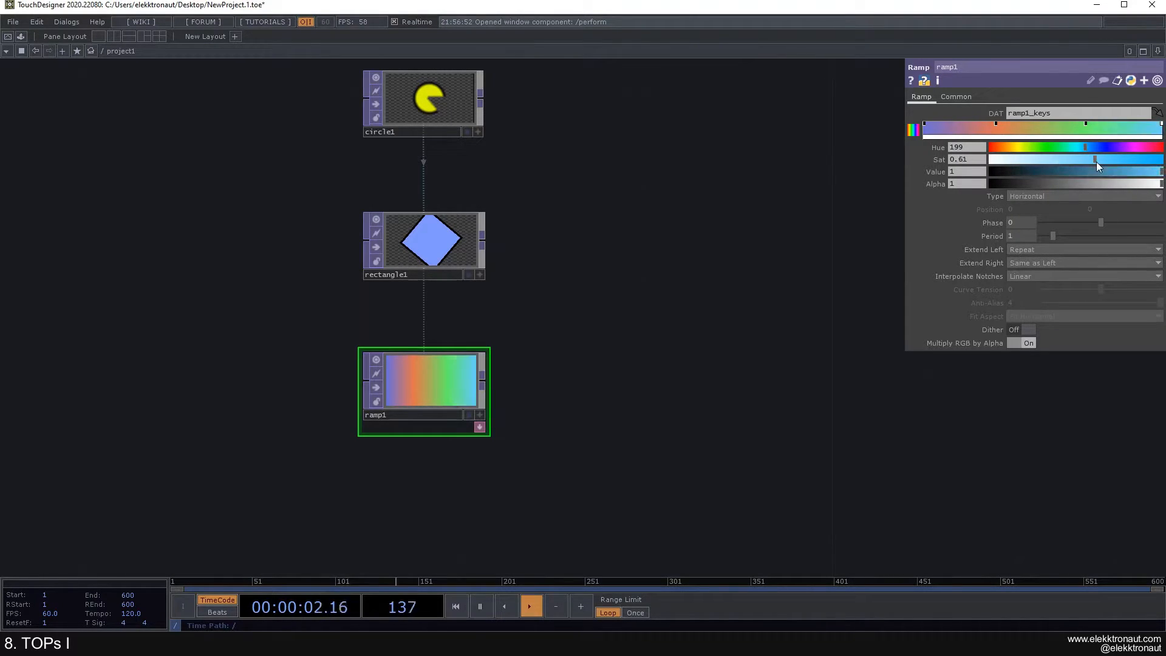
scroll(450, 424, up, 3)
scroll(419, 334, up, 2)
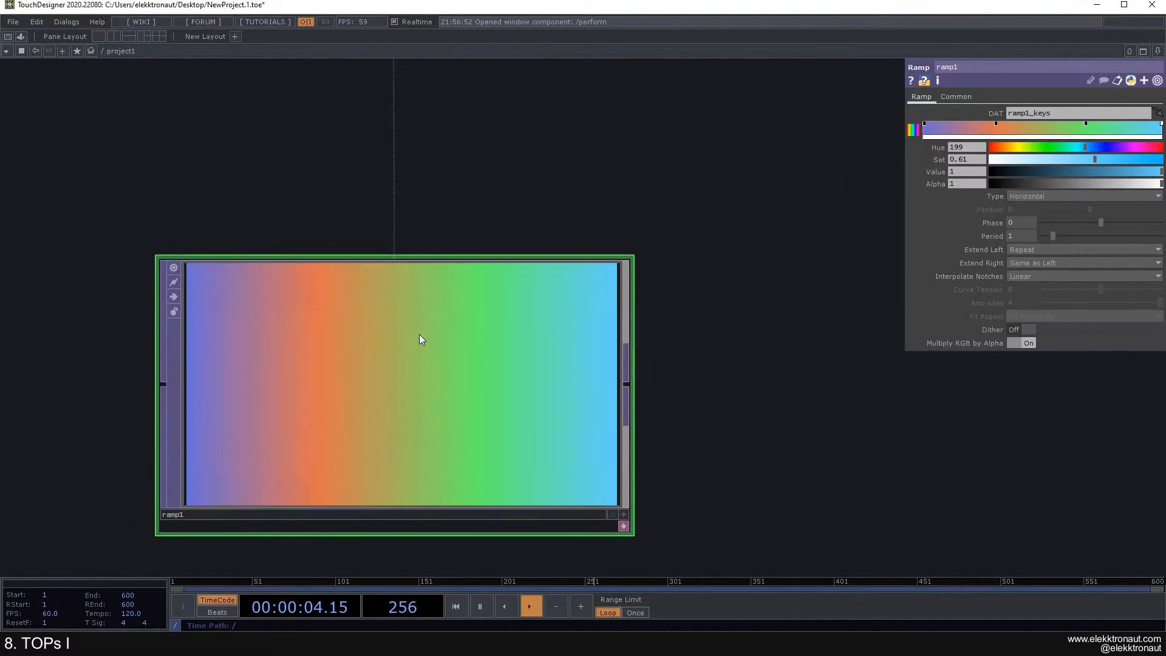
scroll(417, 333, down, 5)
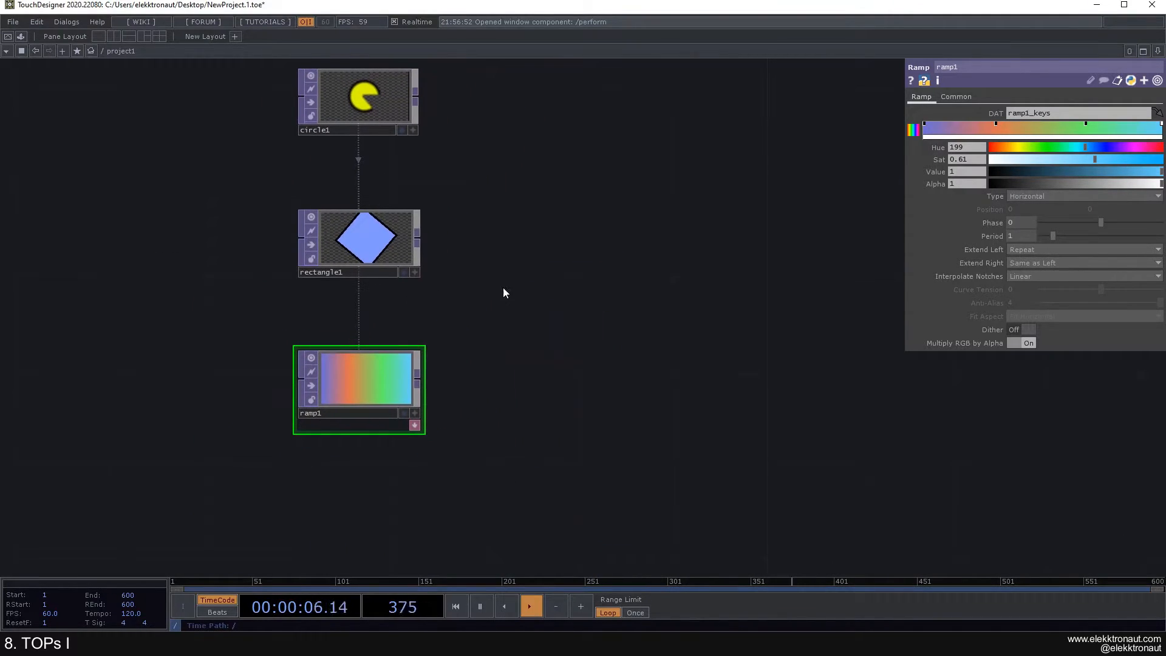
Step: Replace the green key with a muted green key at Hue 88
click(1087, 124)
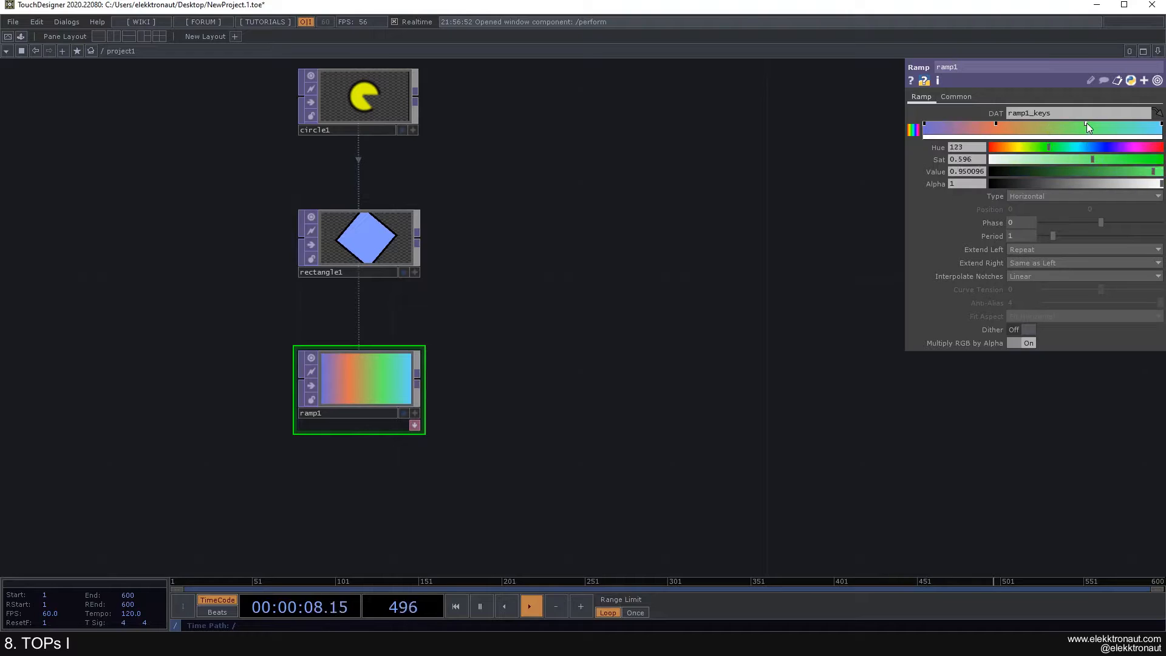
drag(1085, 124, 1087, 158)
click(1085, 124)
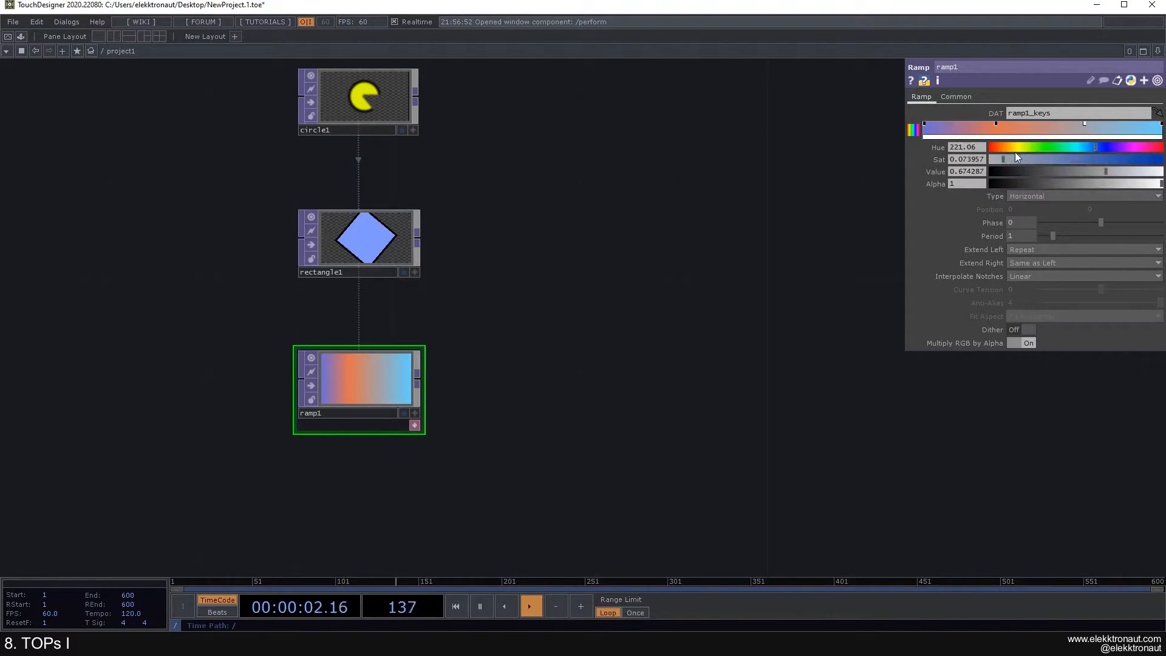
drag(1086, 127, 1043, 150)
click(1085, 129)
click(1044, 159)
click(1064, 161)
drag(1041, 147, 1032, 147)
drag(483, 215, 466, 299)
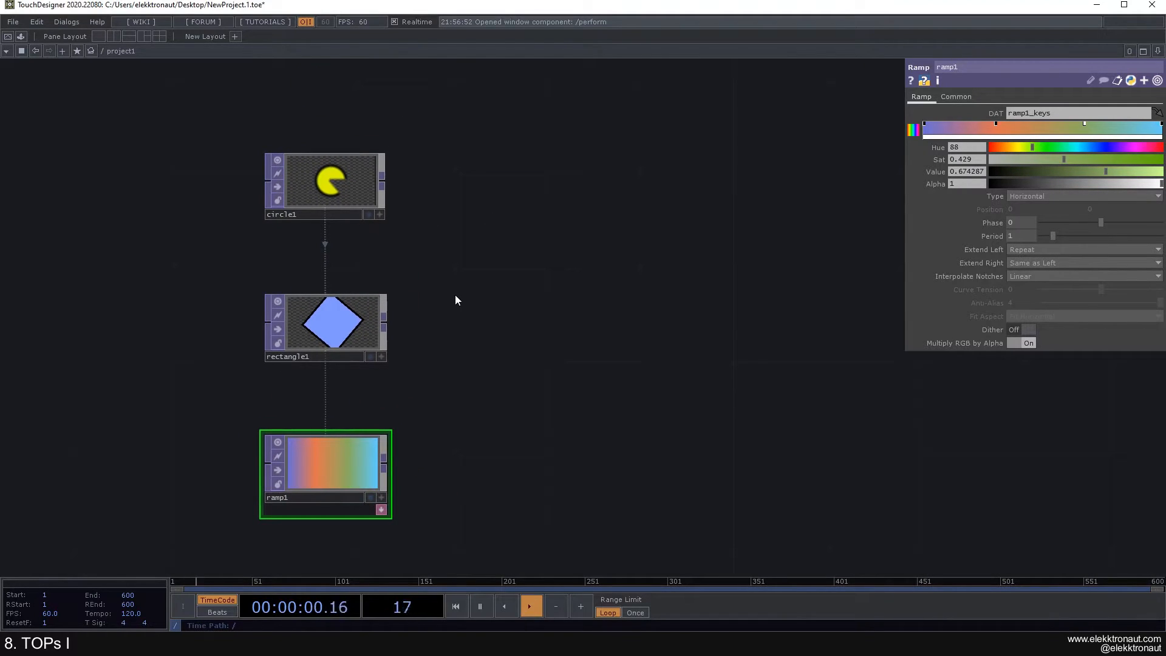
Step: Set ramp1's type to Circular
click(1013, 198)
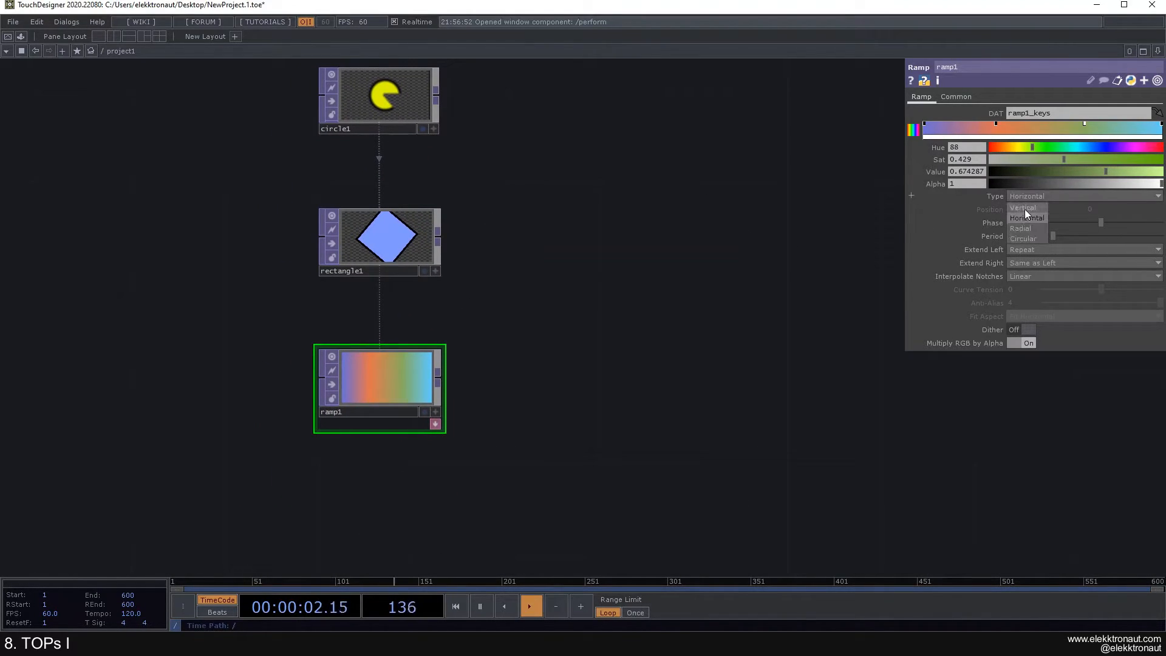
click(1025, 209)
click(1030, 228)
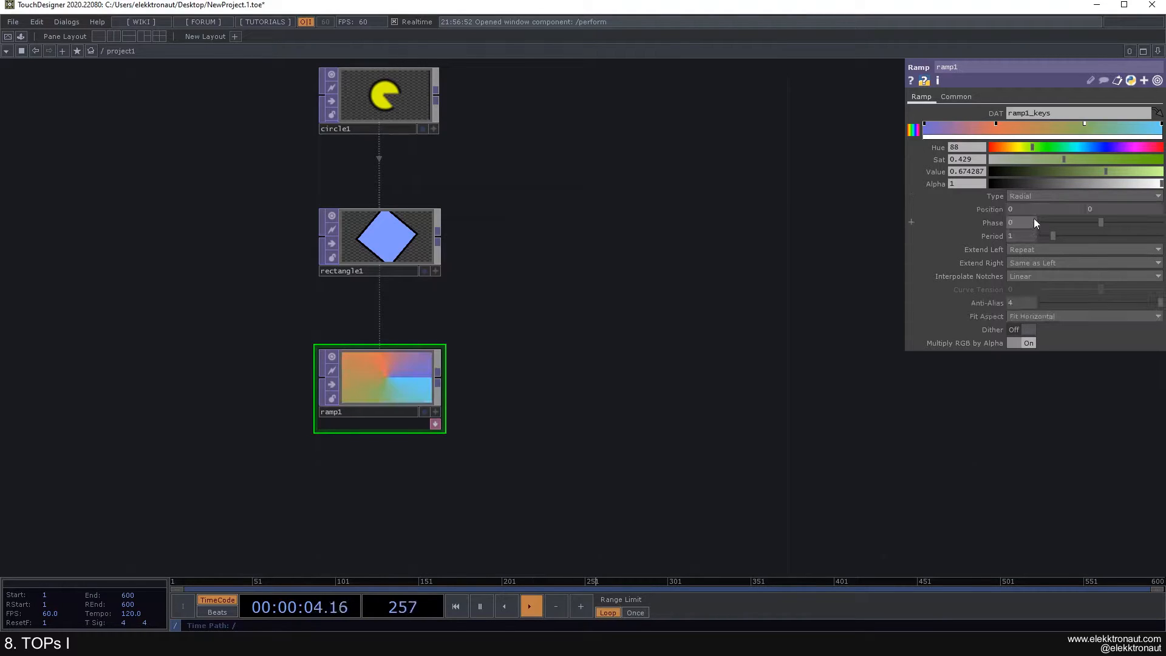
click(1030, 237)
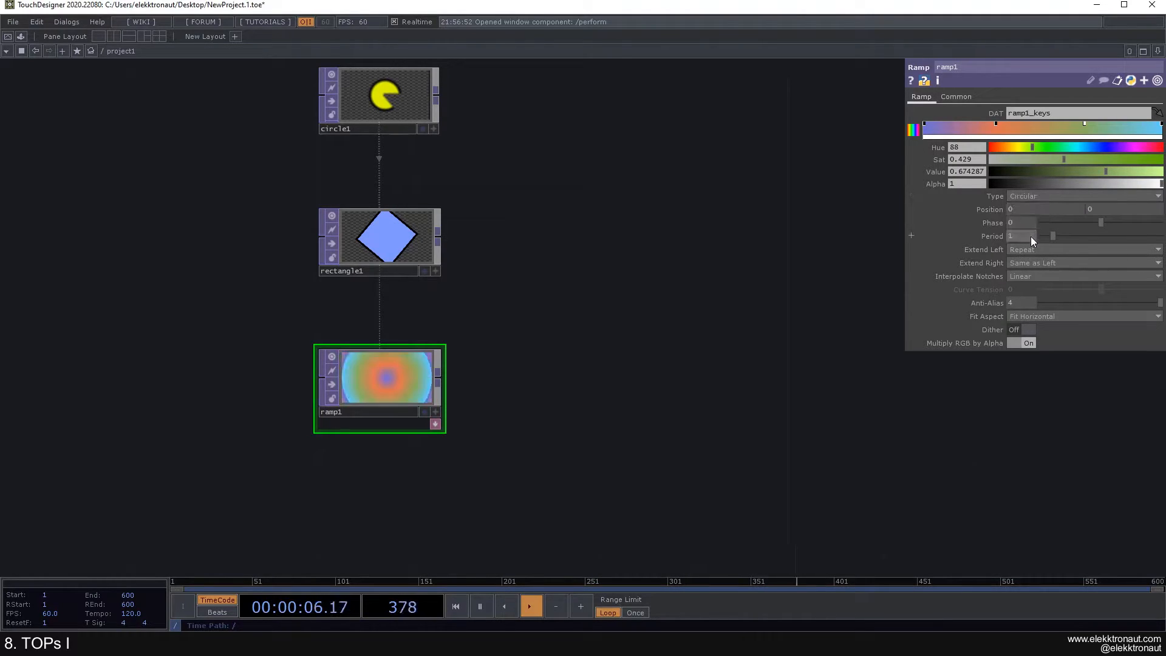
Step: Keep Position at 0, drop Period to 0.14 and set Phase to 0
middle_drag(1024, 210, 1050, 196)
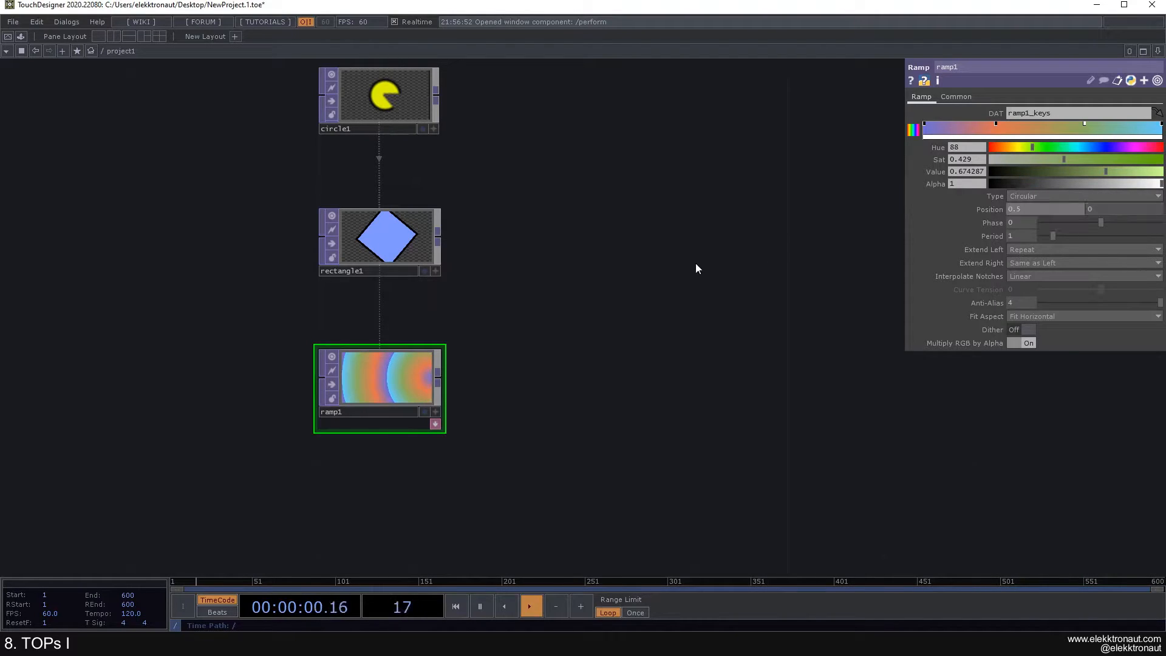
key(ctrl+z)
drag(1098, 223, 1042, 223)
key(ctrl+z)
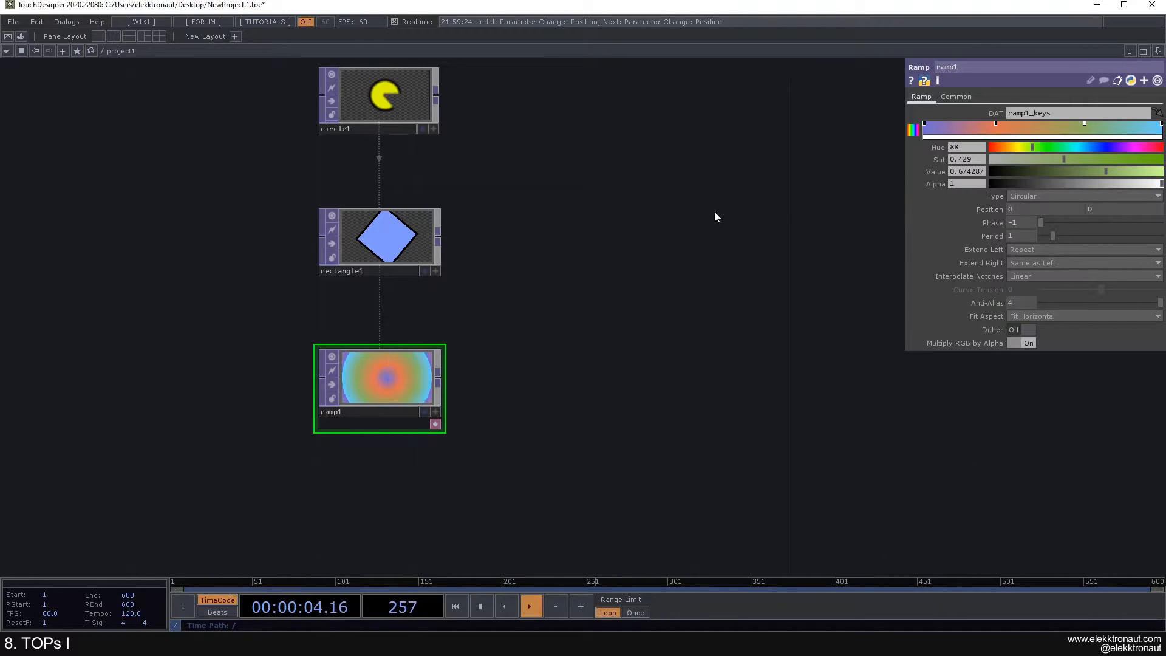
drag(1051, 235, 752, 210)
text(0)
key(Return)
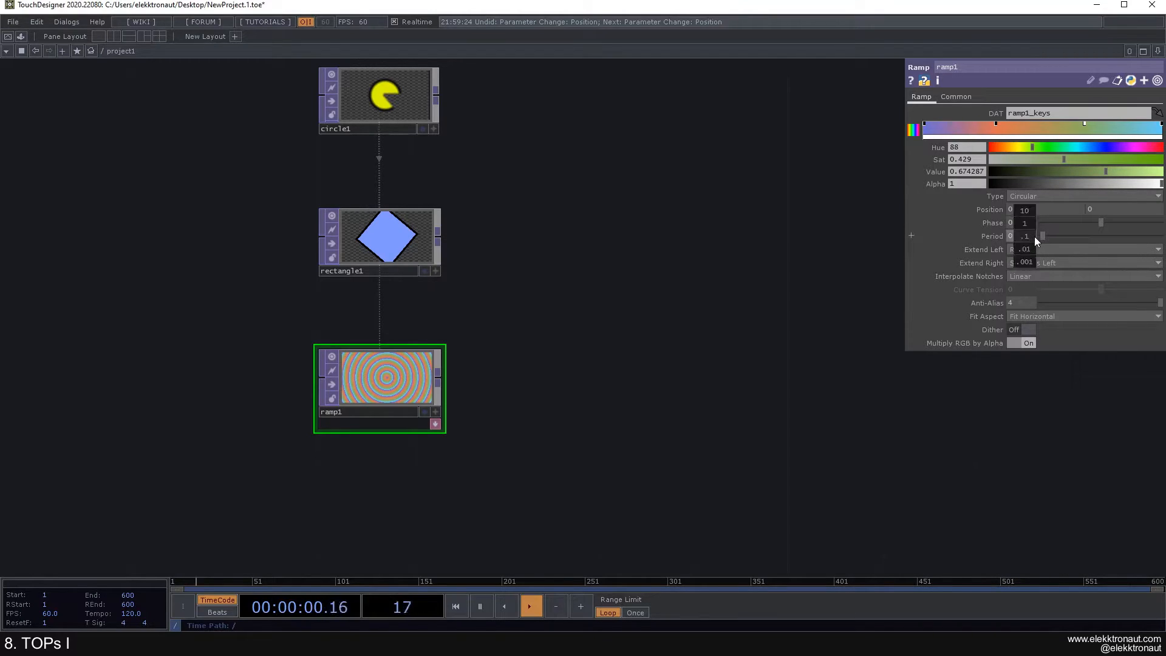
Step: Enlarge ramp1's preview and lengthen its period into broad rings
drag(305, 409, 434, 363)
scroll(518, 335, up, 7)
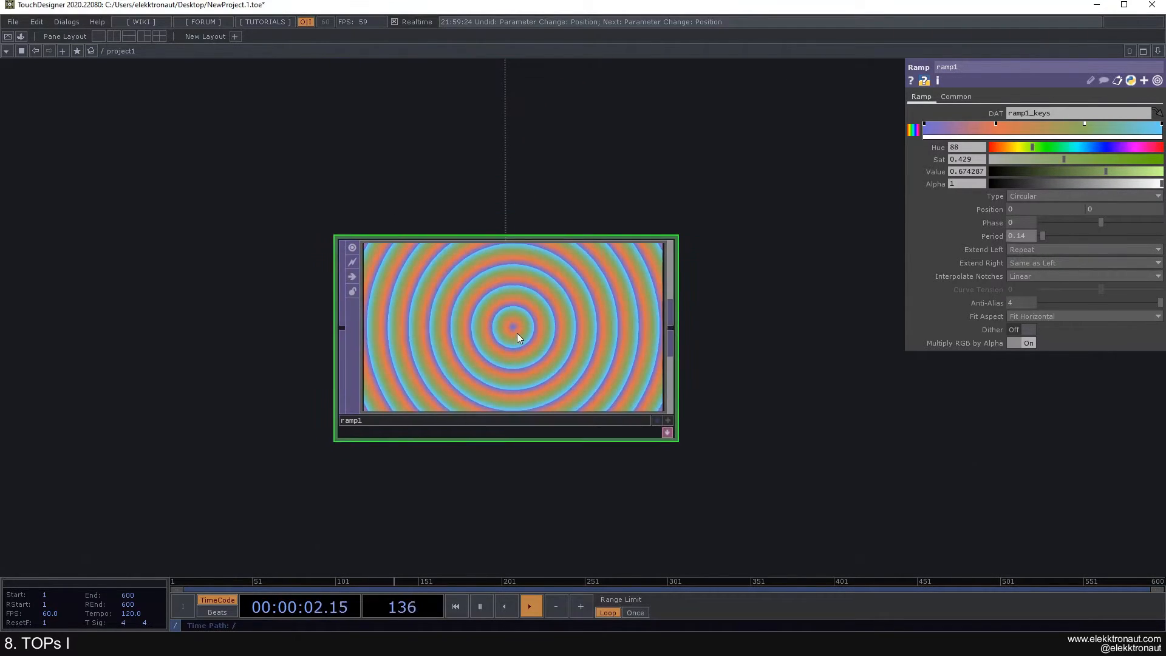
drag(794, 312, 720, 332)
mouse_move(1050, 238)
mouse_down()
mouse_move(1062, 241)
mouse_move(1047, 243)
mouse_up()
scroll(635, 317, down, 5)
scroll(505, 292, down, 4)
drag(503, 295, 421, 318)
scroll(434, 326, down, 2)
scroll(432, 326, up, 2)
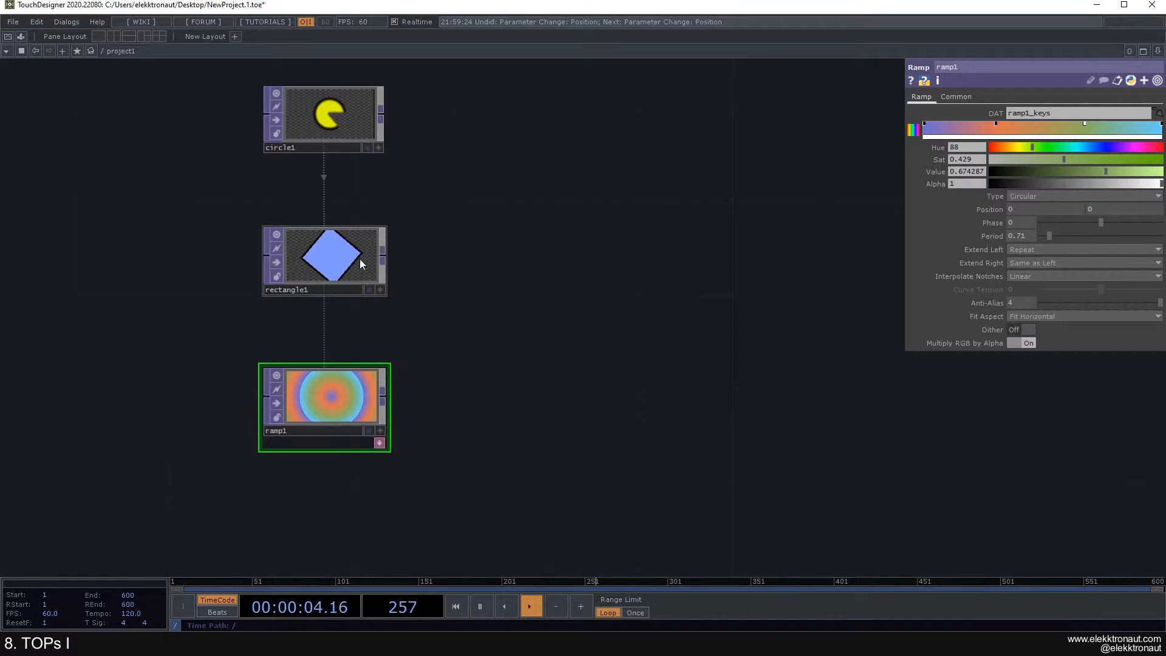
scroll(331, 393, up, 2)
scroll(334, 389, down, 2)
drag(464, 351, 574, 354)
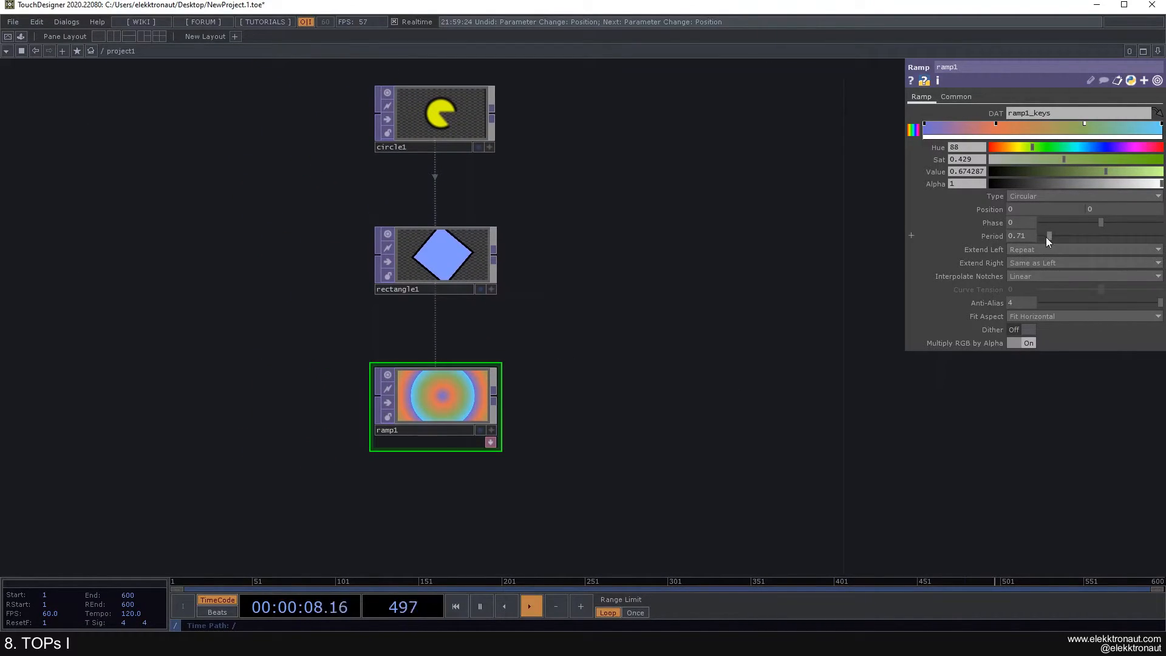
scroll(591, 402, up, 2)
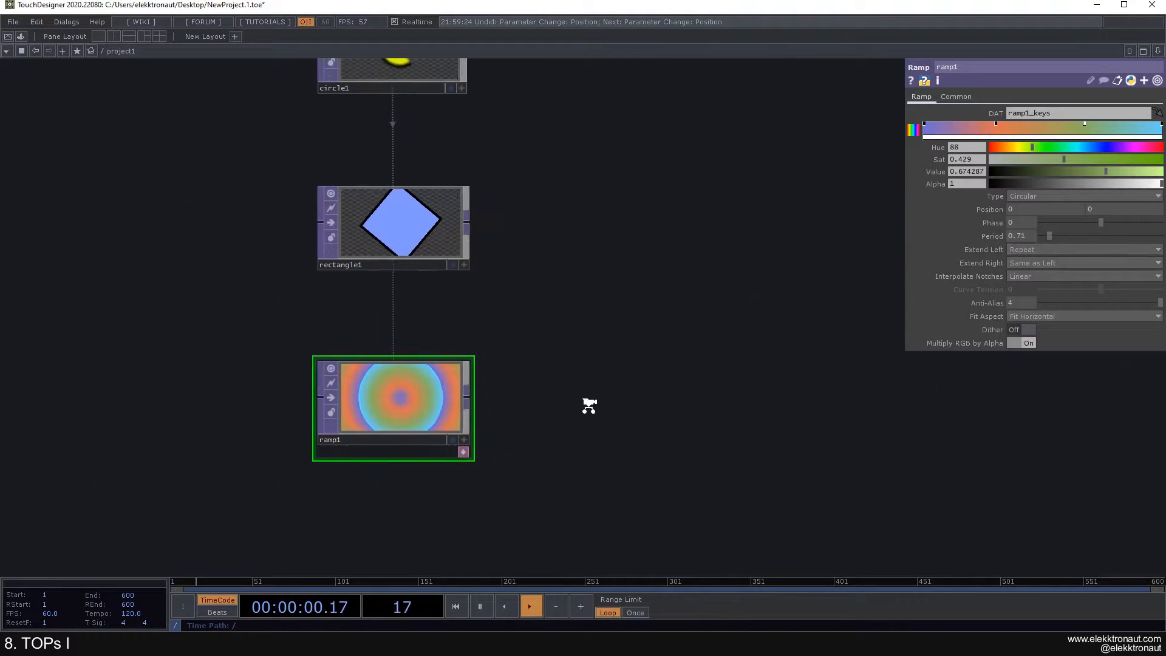
scroll(577, 359, up, 2)
drag(473, 393, 626, 338)
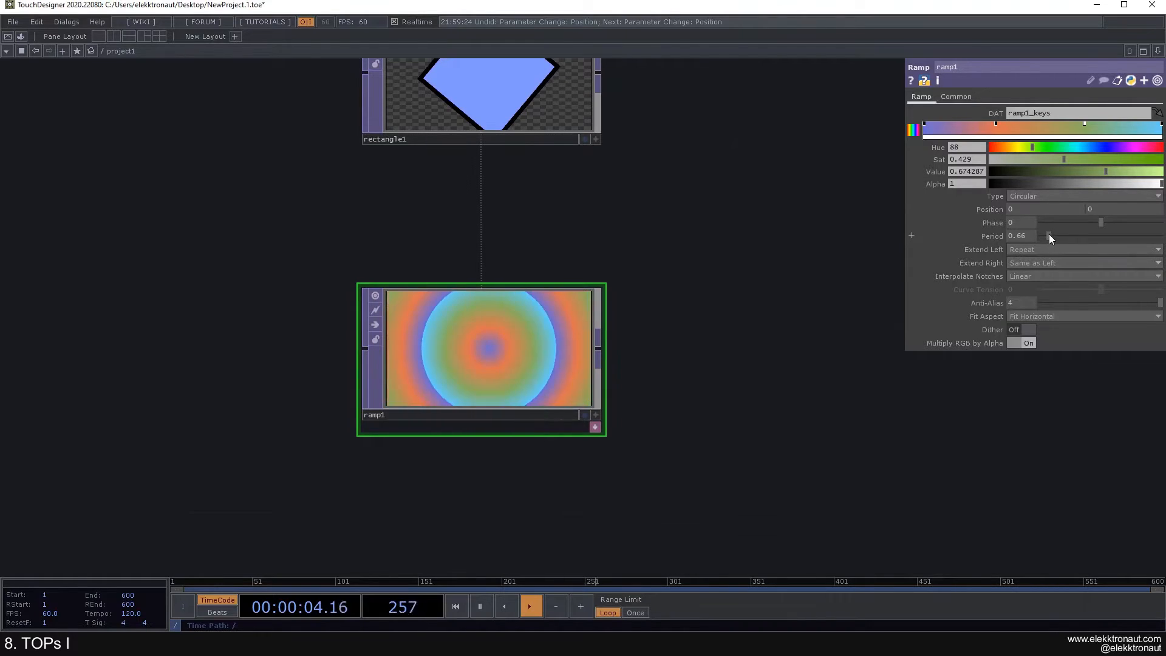
Step: Try ramp1's Period at 0.46, then settle it at 0.61
drag(1047, 234, 1010, 235)
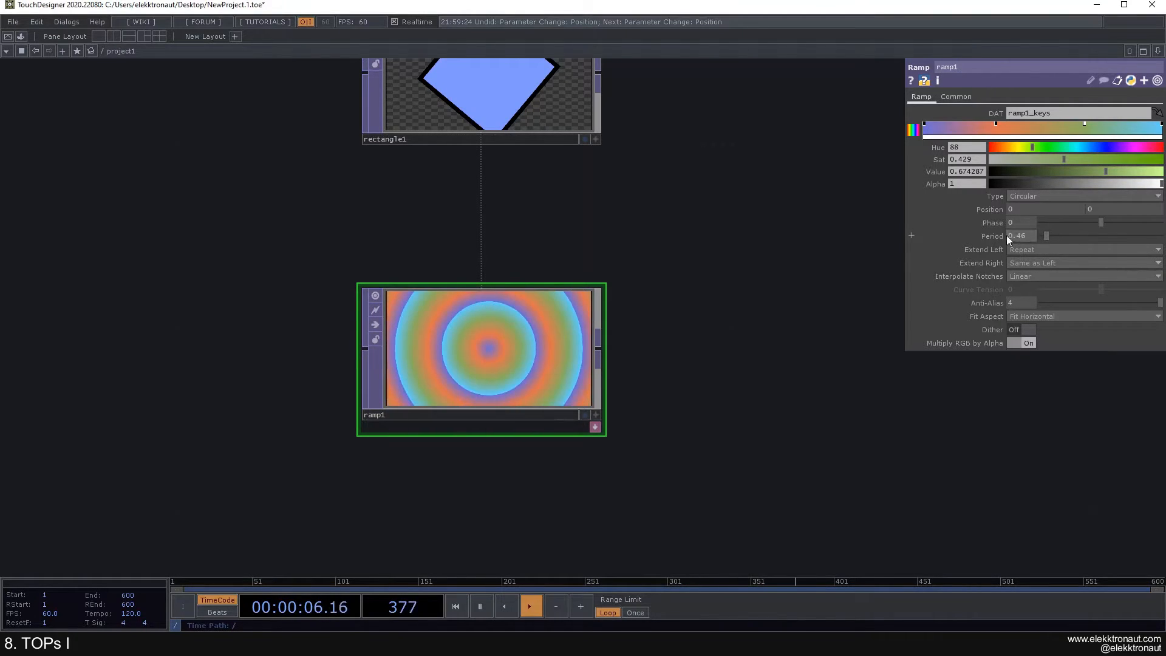
scroll(891, 251, down, 3)
drag(742, 226, 631, 201)
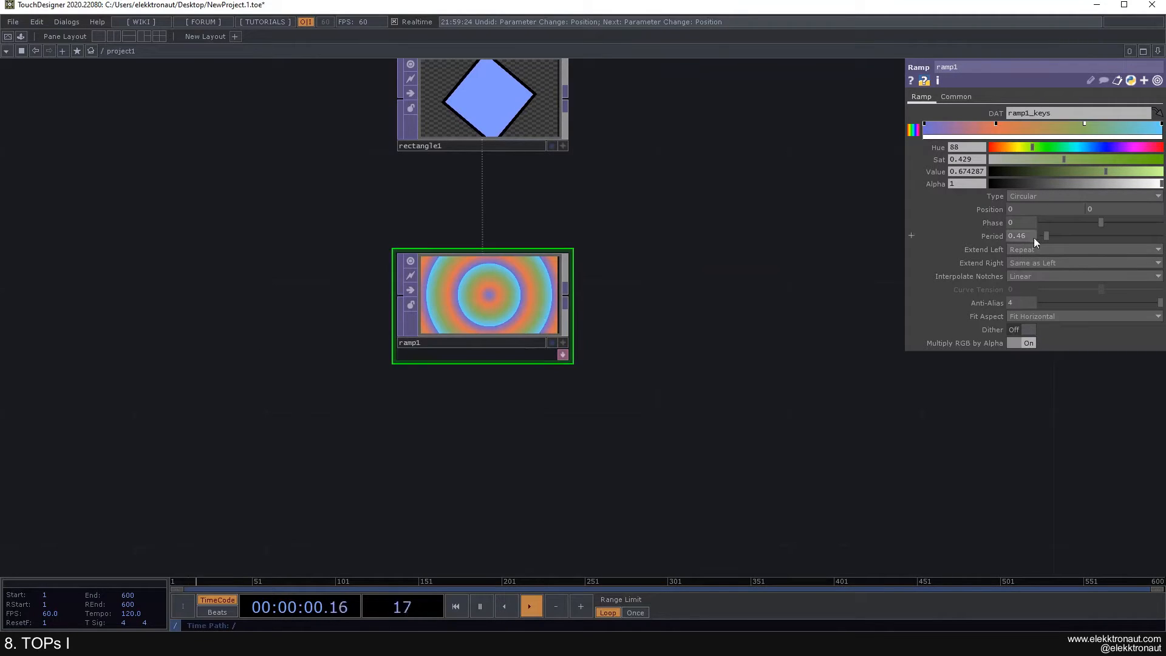
scroll(594, 306, up, 3)
mouse_move(1047, 238)
mouse_down()
mouse_move(1070, 239)
mouse_move(1044, 241)
mouse_up()
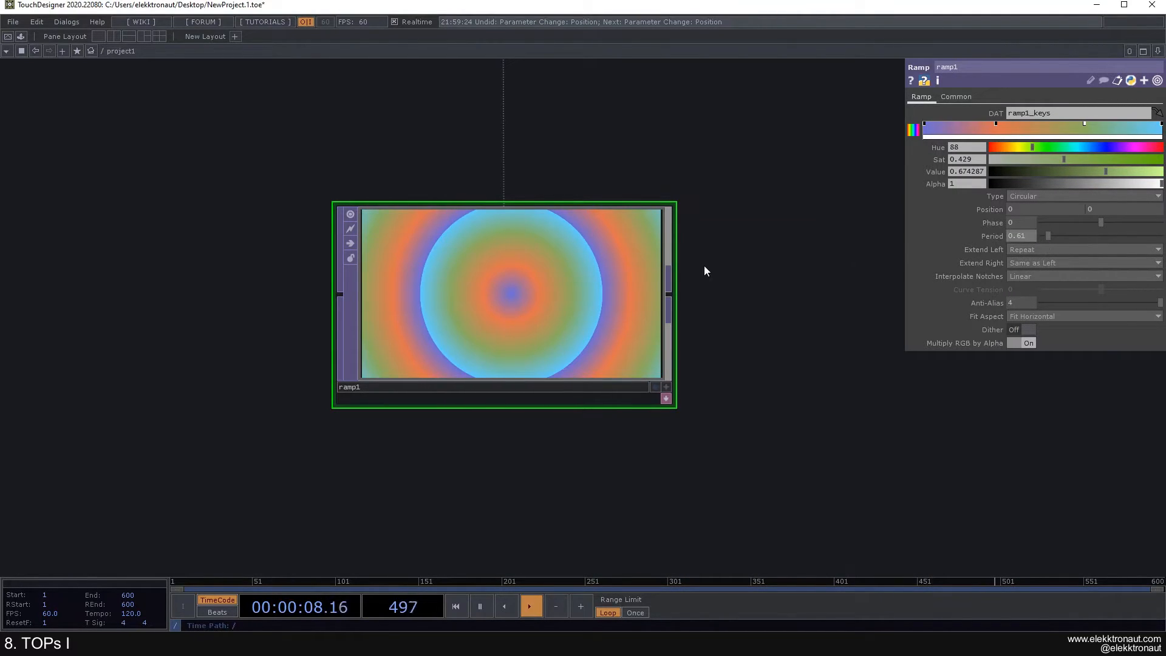
Step: Zoom out to show rectangle1, circle1 and the two movie file nodes
scroll(714, 266, down, 2)
scroll(714, 266, down, 2)
drag(751, 222, 588, 301)
scroll(587, 303, down, 2)
drag(611, 260, 438, 317)
scroll(471, 302, down, 1)
scroll(470, 302, down, 1)
scroll(439, 317, down, 2)
drag(440, 267, 426, 299)
scroll(391, 365, up, 2)
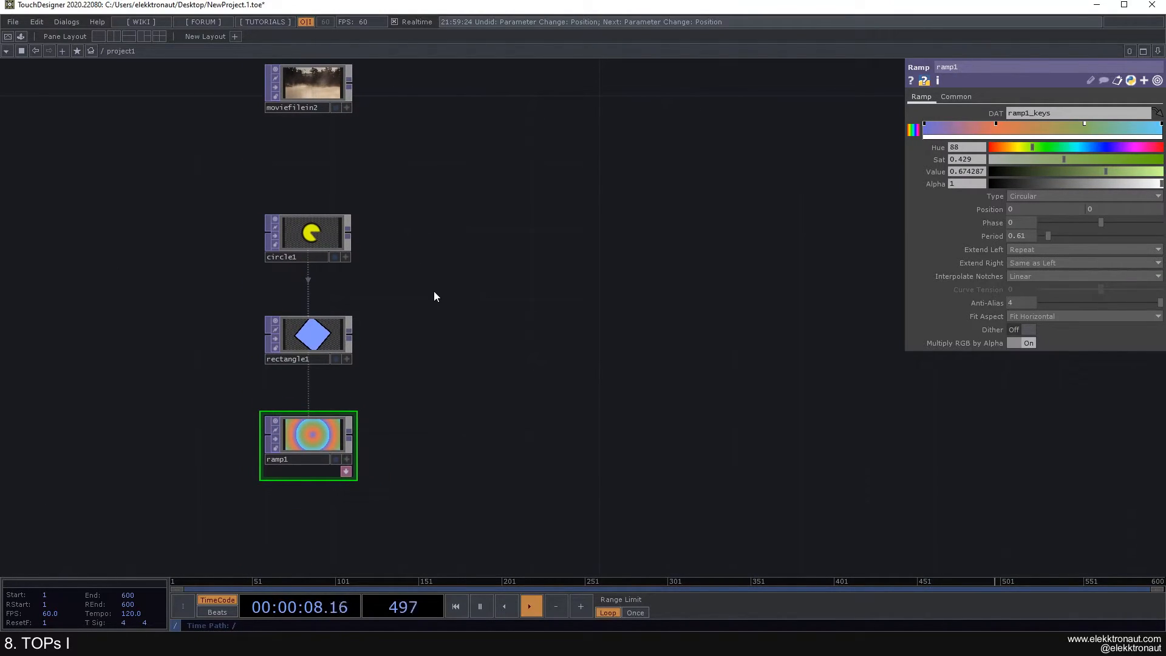
Step: Select circle1 and zoom the network in around it
drag(447, 281, 415, 376)
click(281, 339)
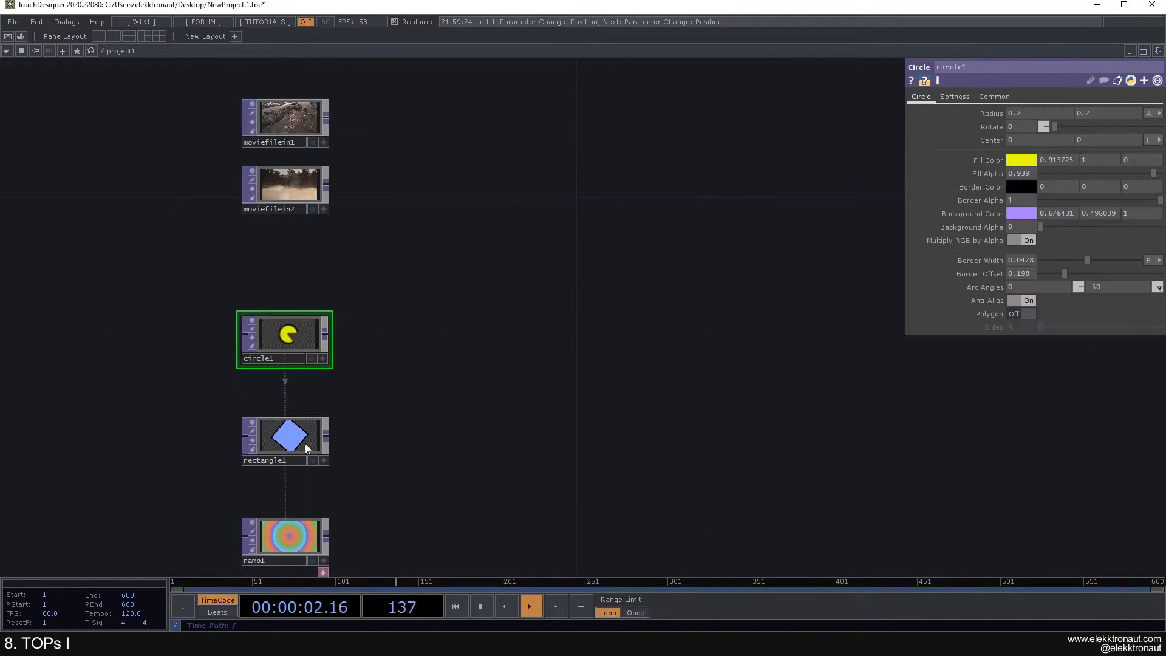
scroll(291, 443, up, 3)
drag(444, 359, 524, 396)
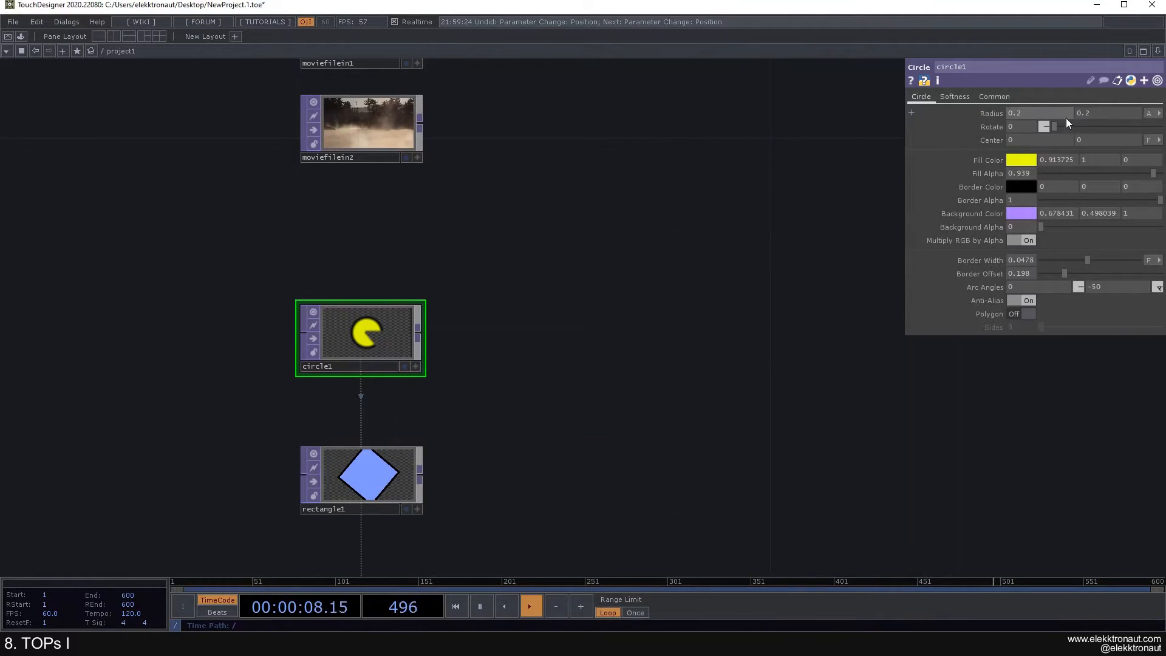
drag(743, 193, 675, 149)
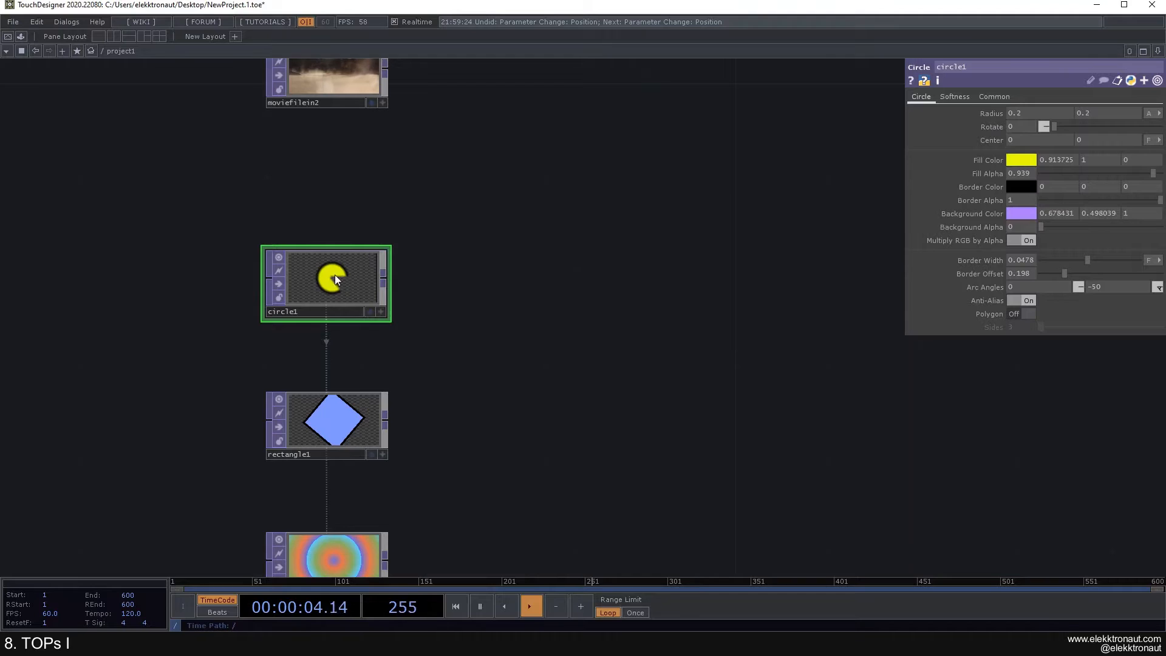
scroll(343, 286, up, 3)
scroll(333, 285, down, 3)
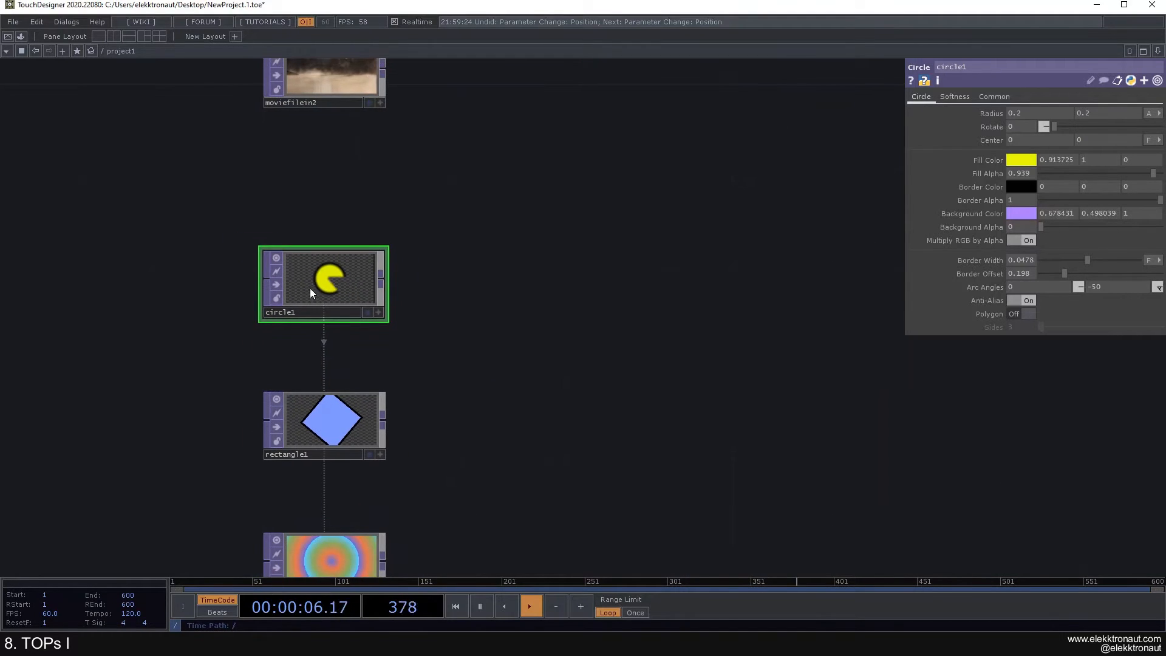
Step: Try shifting circle1's Center 0.2 right, undo it, and bring up the OP Create Dialog
drag(525, 316, 489, 299)
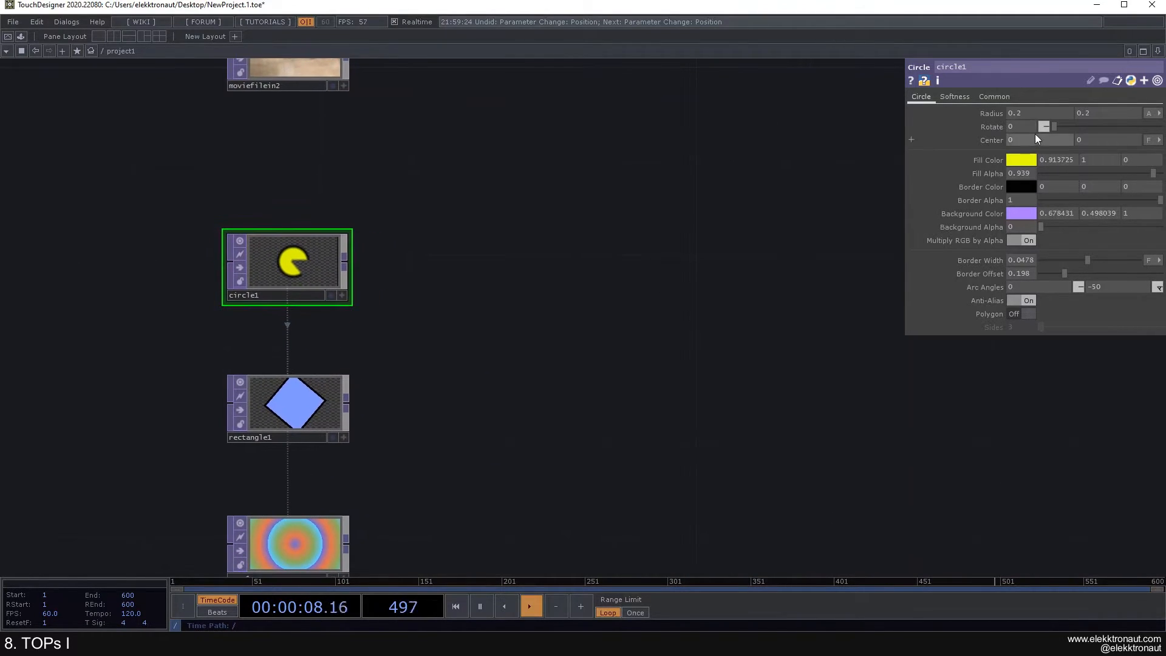
middle_drag(1030, 142, 1046, 127)
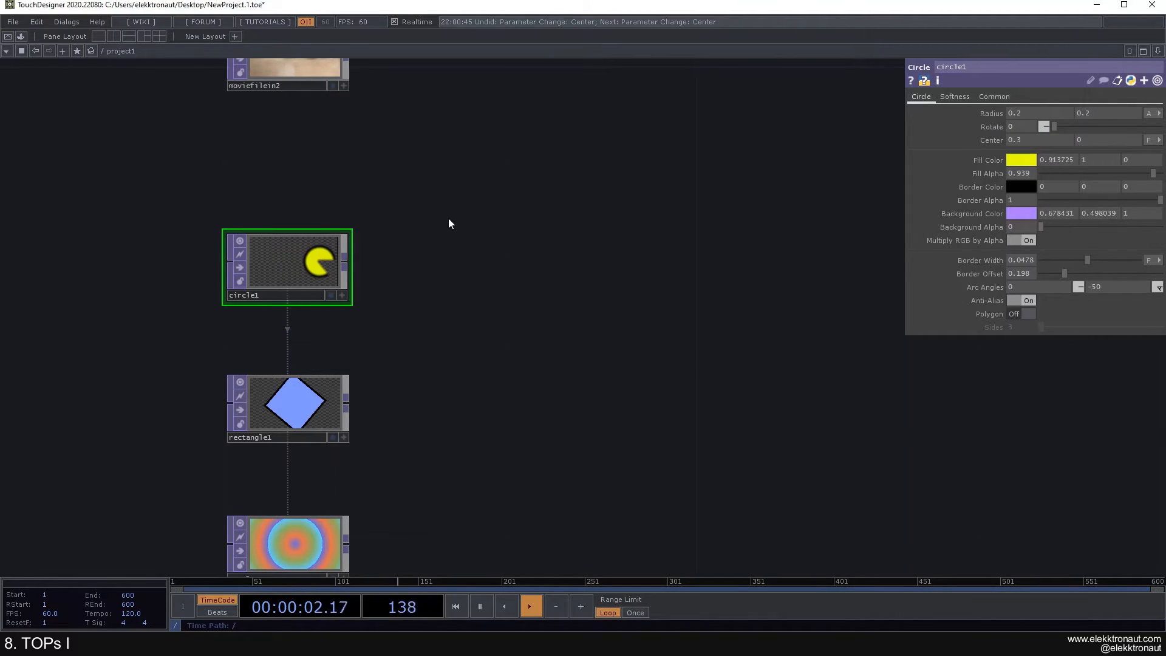
key(ctrl+z)
drag(468, 242, 373, 255)
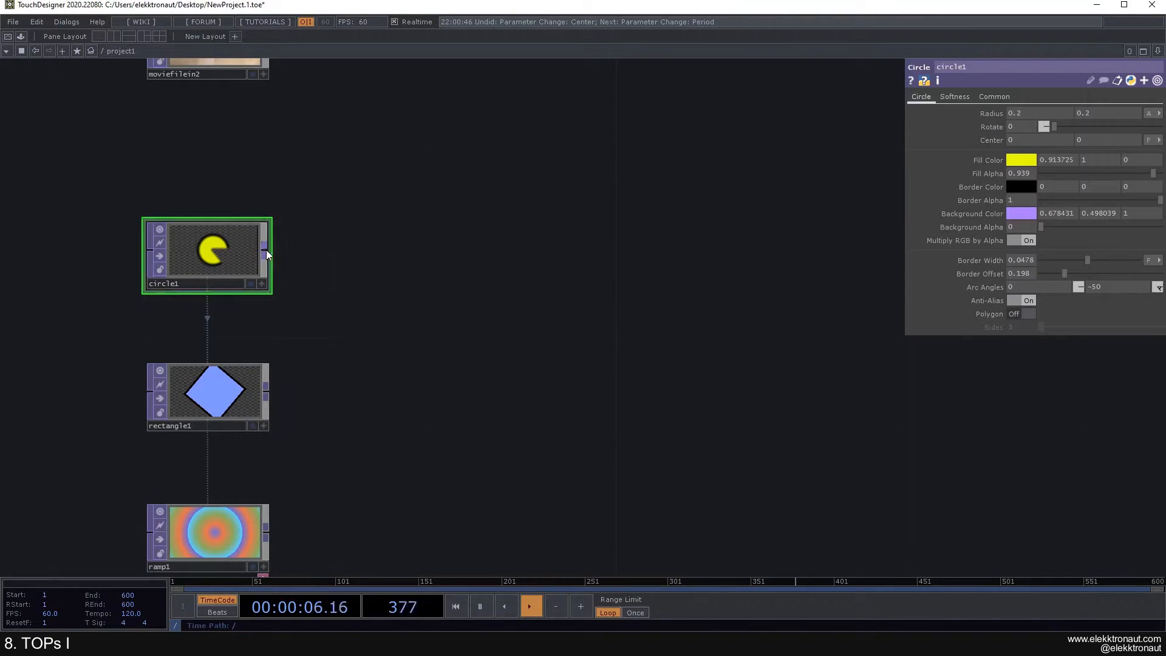
key(Tab)
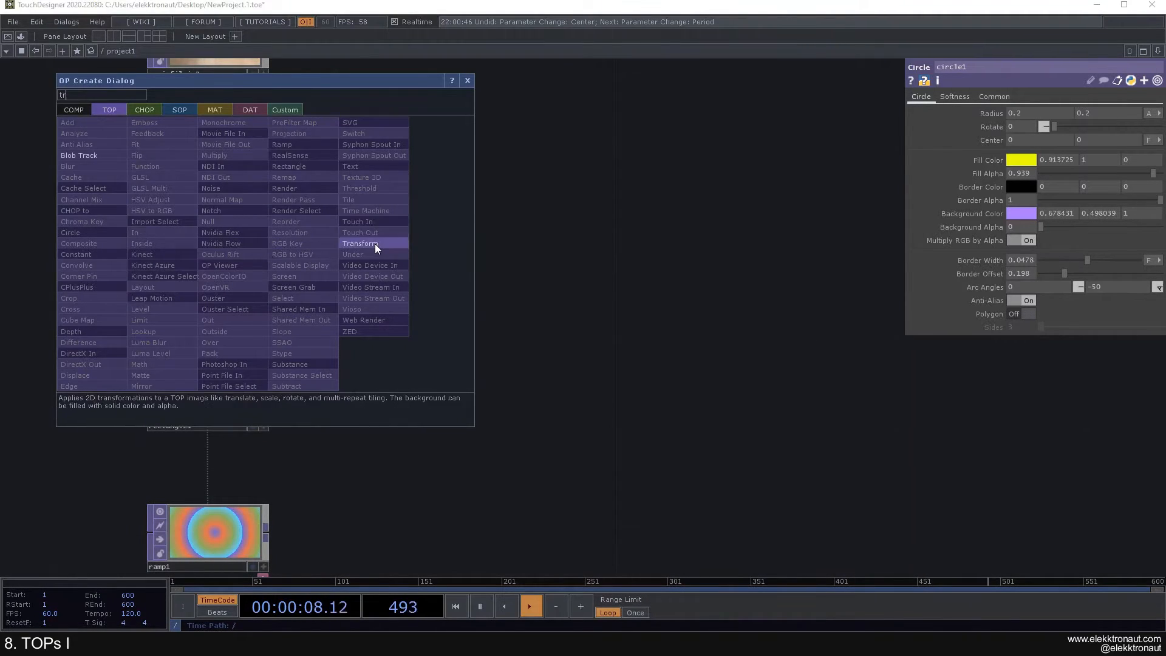
Step: Add a Transform TOP, transform1, after circle1 and position it beside circle1
click(374, 243)
click(432, 260)
drag(432, 260, 449, 262)
drag(498, 324, 587, 335)
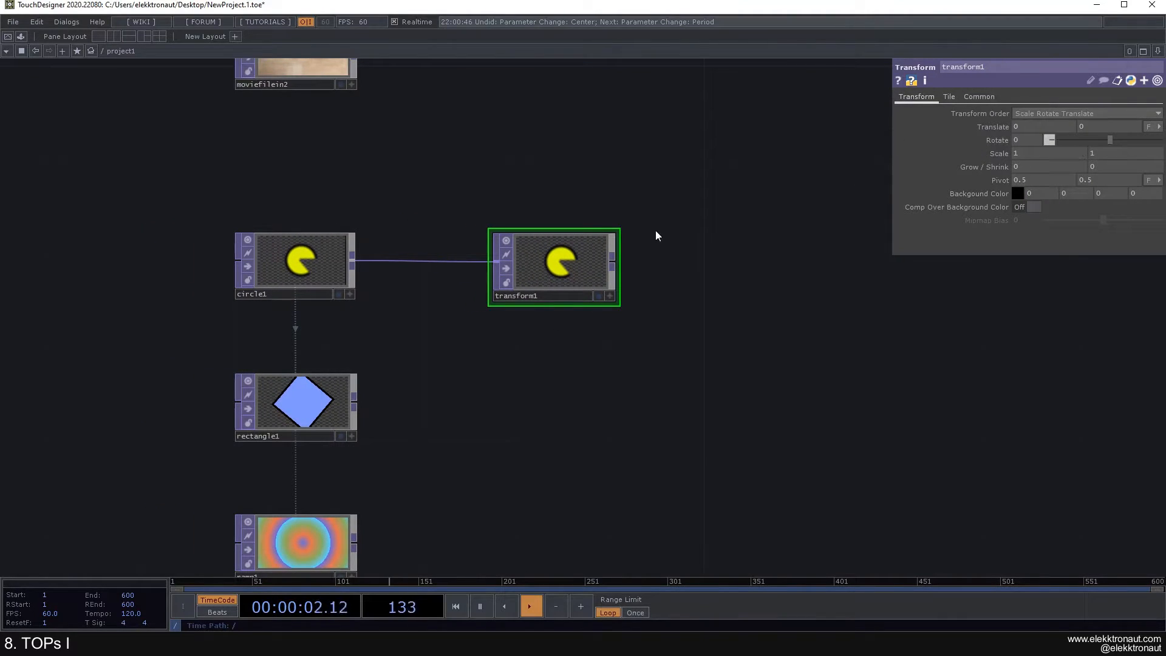
drag(577, 250, 529, 253)
drag(665, 271, 614, 266)
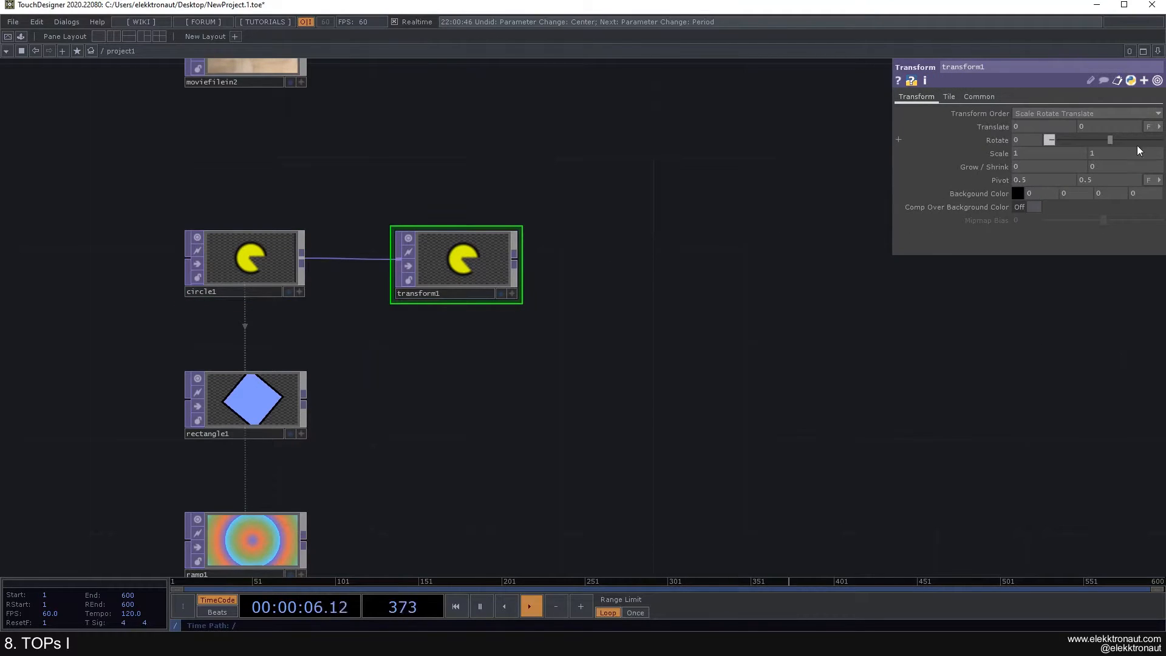
Step: Set transform1's Rotate to -117, Translate X to 0.2 and Scale to 1.3 by 1.1
drag(1109, 141, 1090, 142)
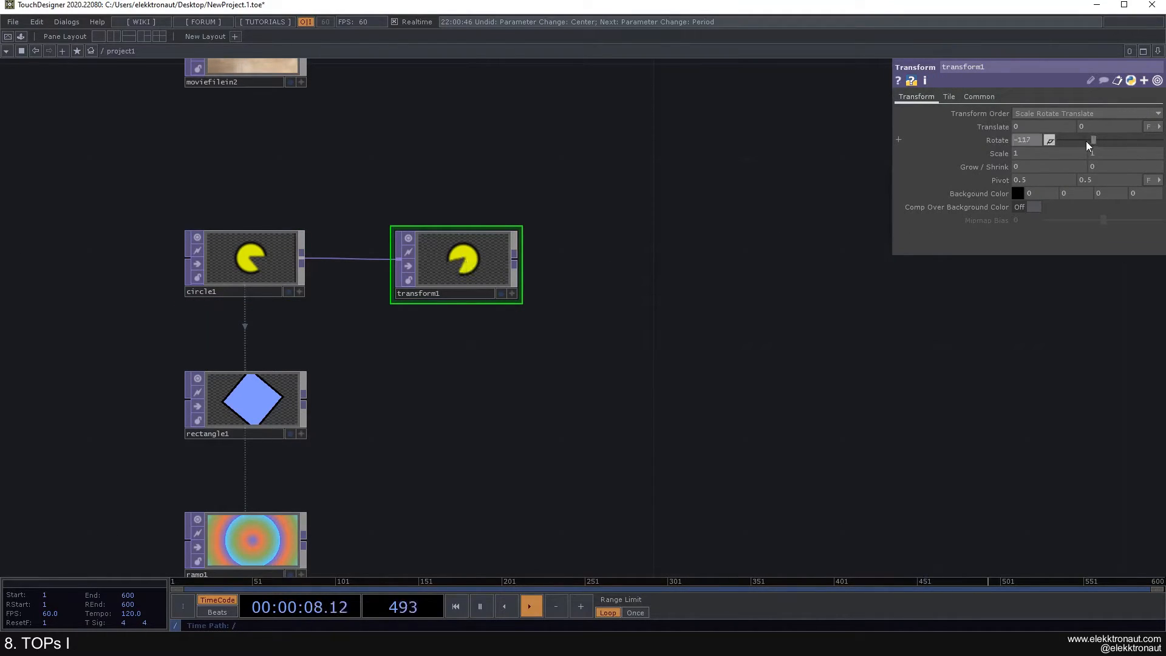
middle_drag(1035, 125, 1047, 125)
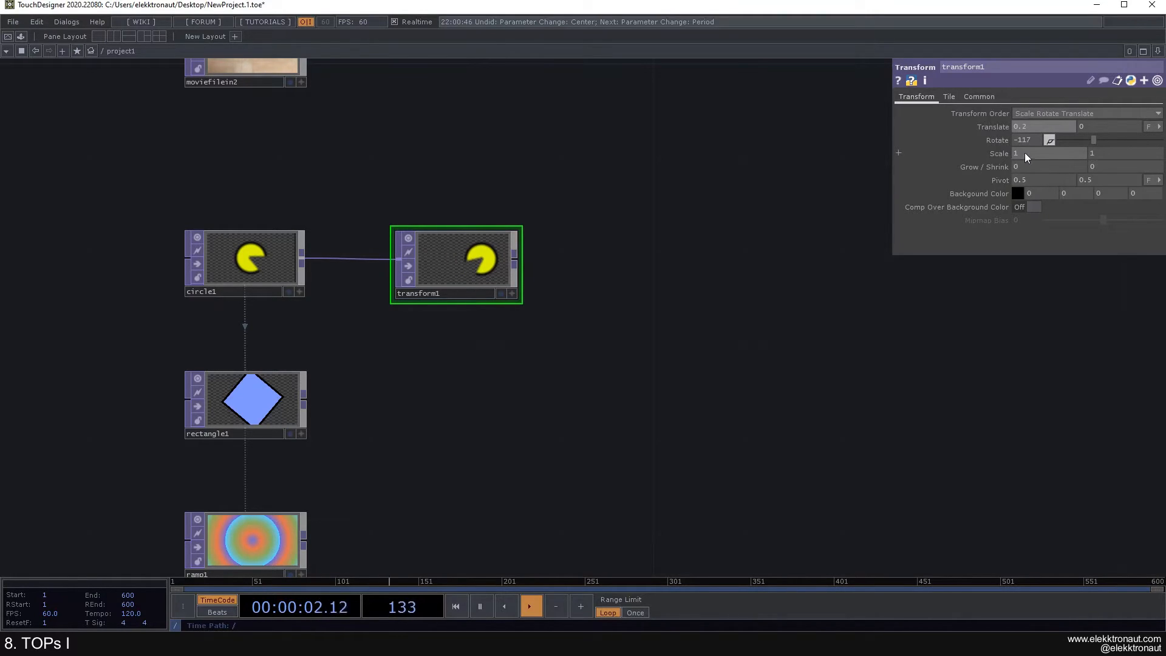
middle_drag(993, 151, 1008, 159)
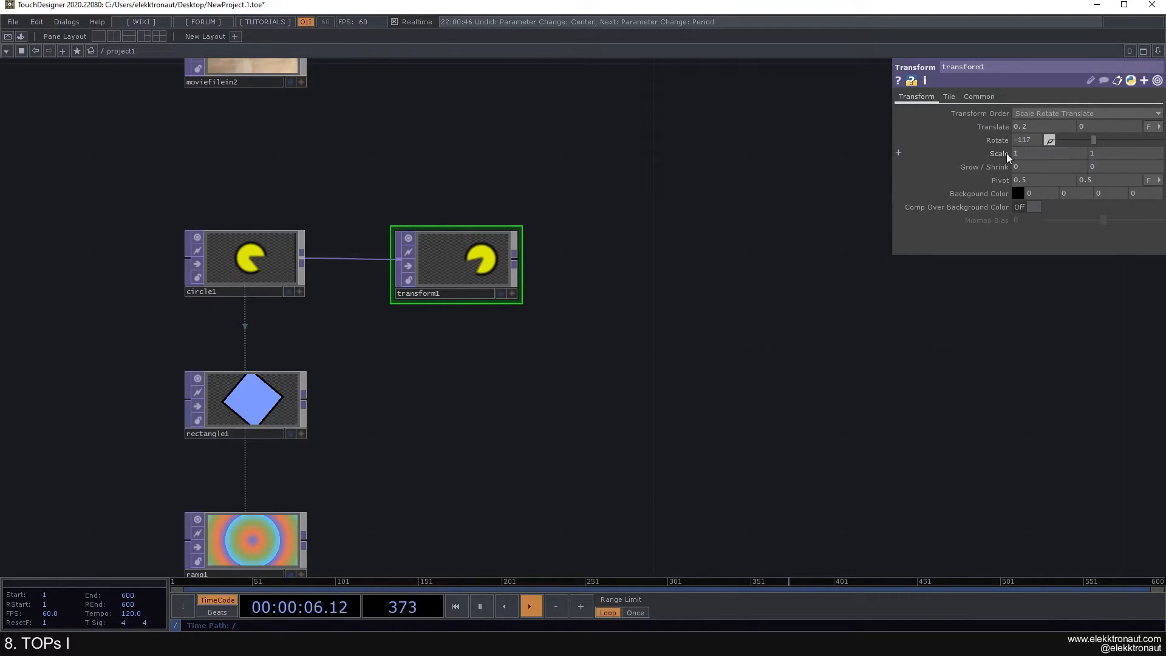
mouse_move(1001, 154)
middle_down()
mouse_move(996, 133)
mouse_move(1030, 154)
mouse_move(1032, 136)
mouse_move(1021, 154)
middle_up()
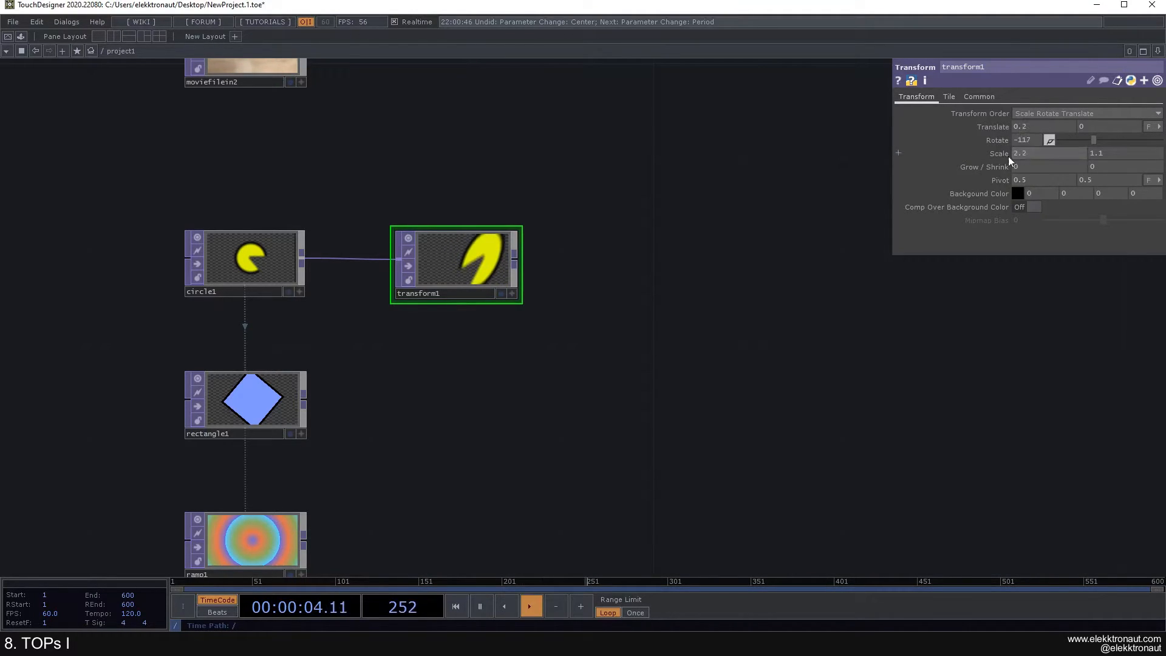
key(ctrl+z)
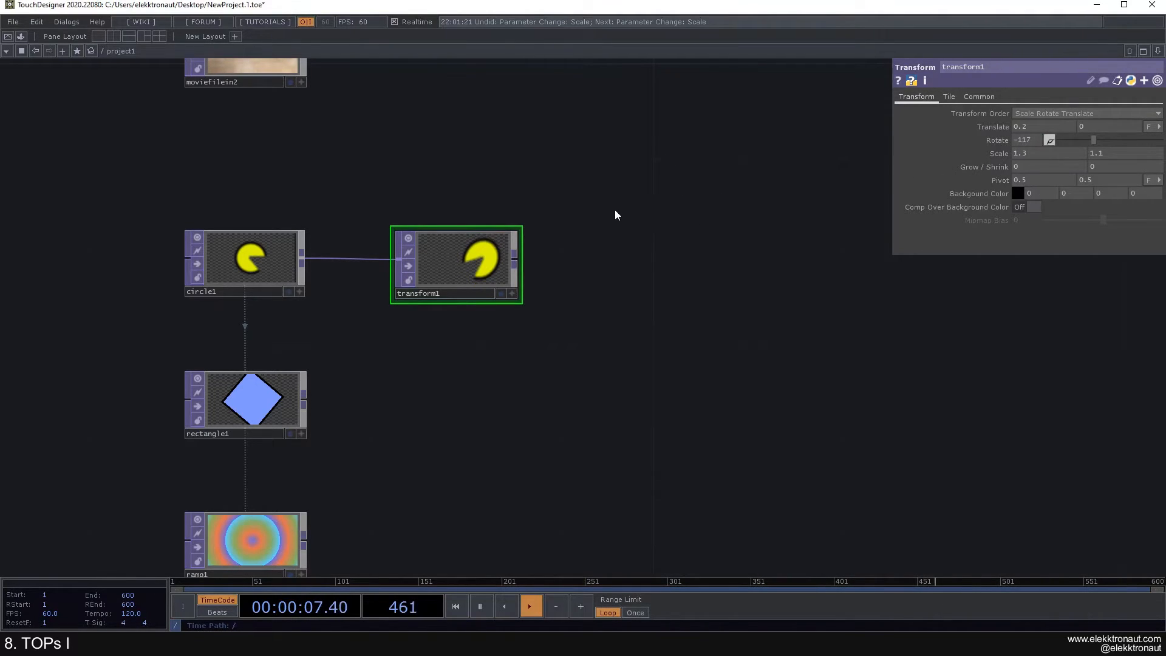
Step: Set transform1's Extend mode to Repeat so the Pac-Man tiles
click(947, 96)
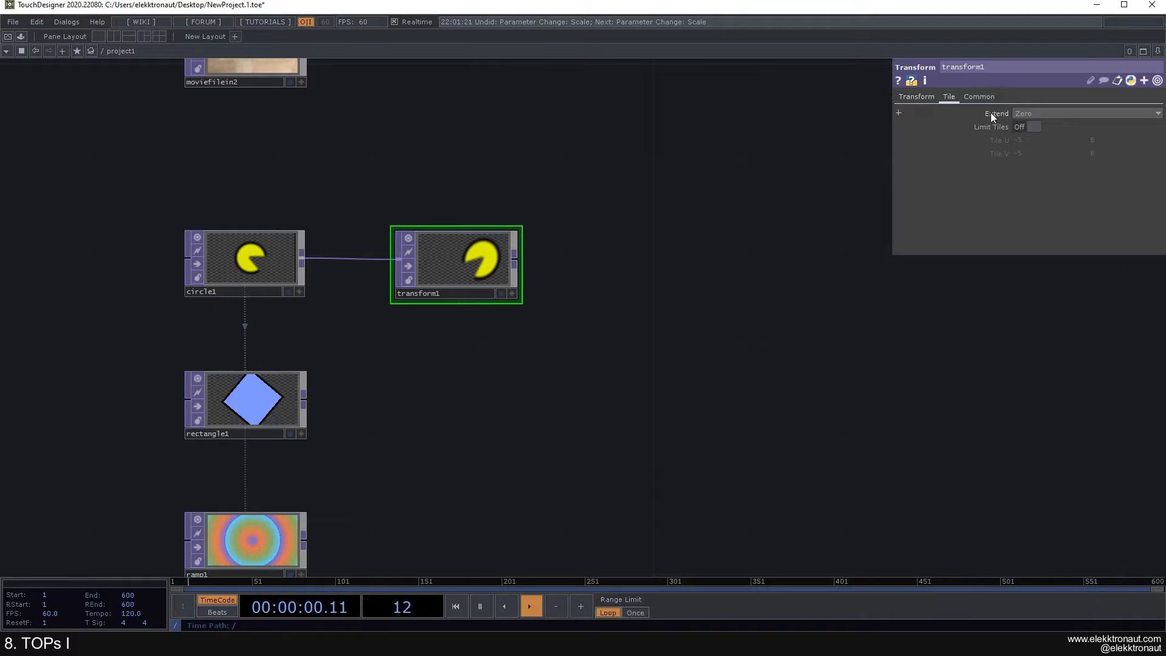
click(1025, 116)
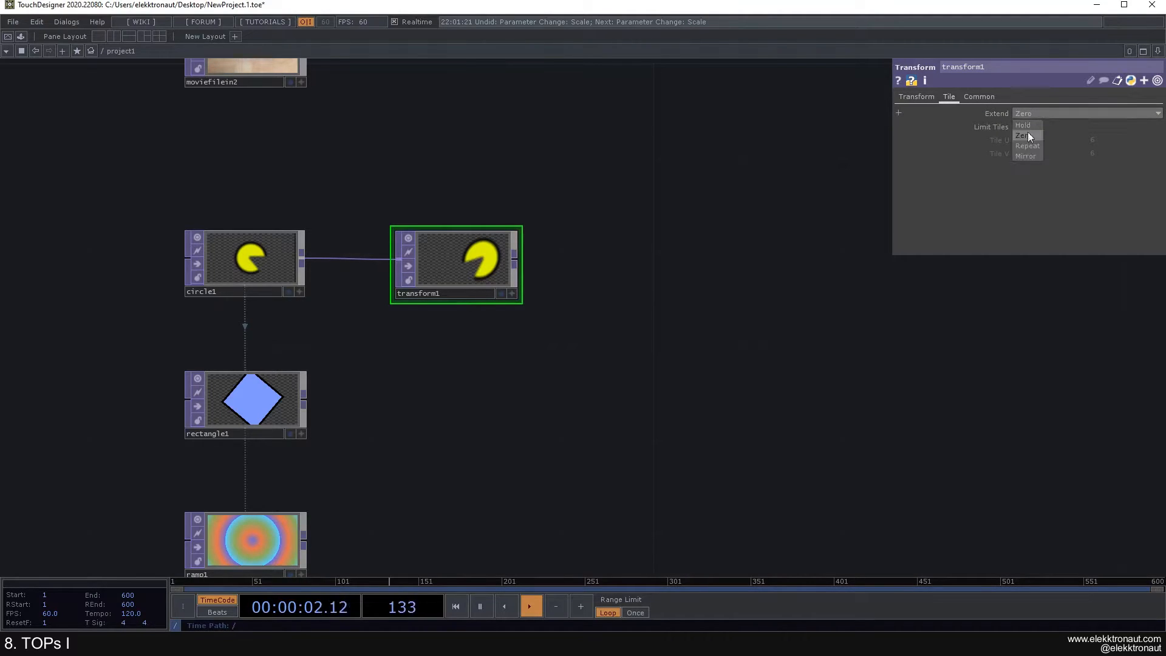
click(1026, 147)
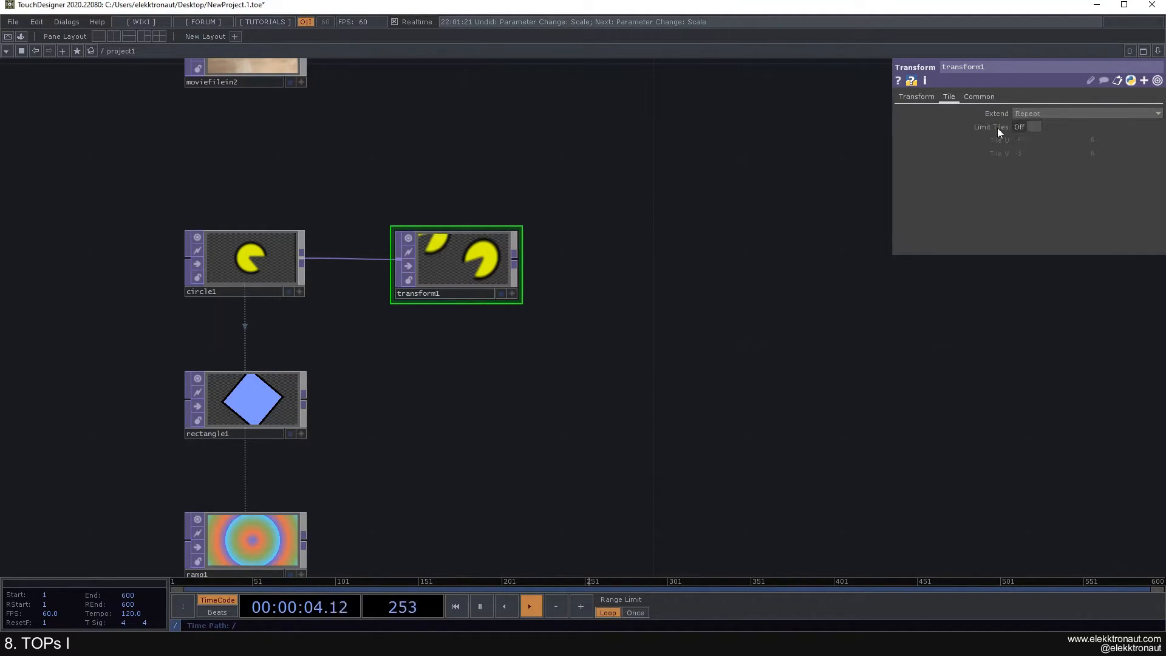
click(928, 99)
Step: Shrink transform1's horizontal and vertical scale so the Pac-Man copies tile densely
mouse_move(1000, 152)
middle_down()
mouse_move(996, 130)
mouse_move(1002, 151)
middle_up()
scroll(444, 258, up, 5)
scroll(694, 301, down, 2)
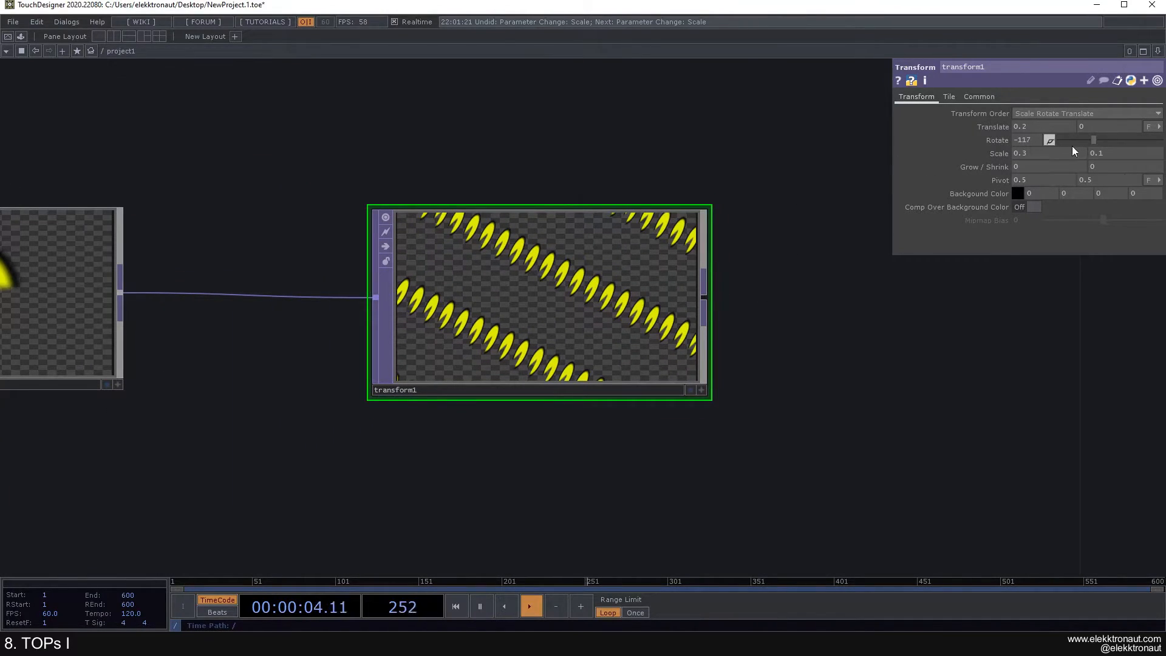
click(1098, 154)
text(0.4)
key(Return)
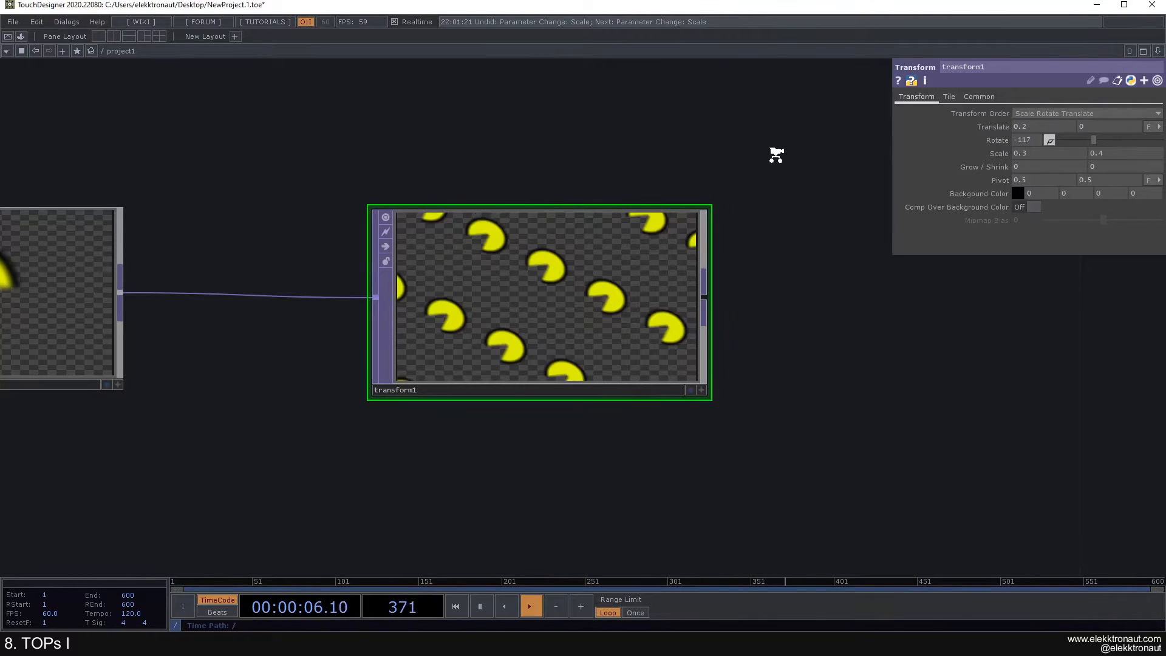
Step: Zoom and pan the network editor to inspect circle1 and the tiled output
scroll(766, 171, down, 3)
scroll(756, 182, up, 3)
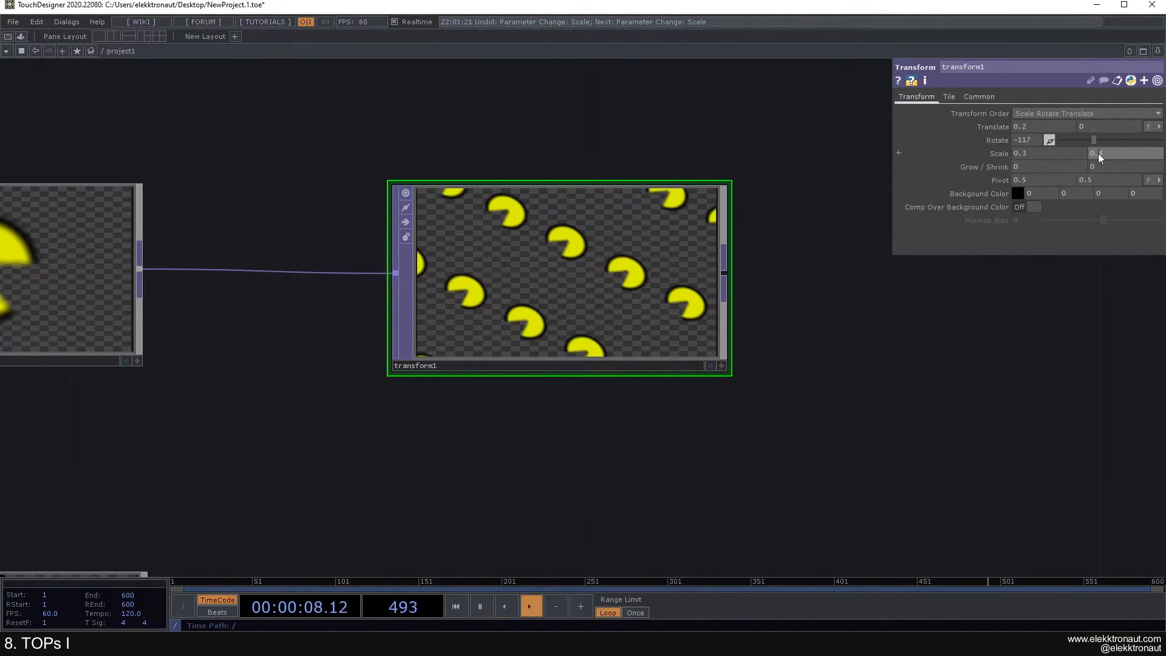
scroll(589, 254, down, 6)
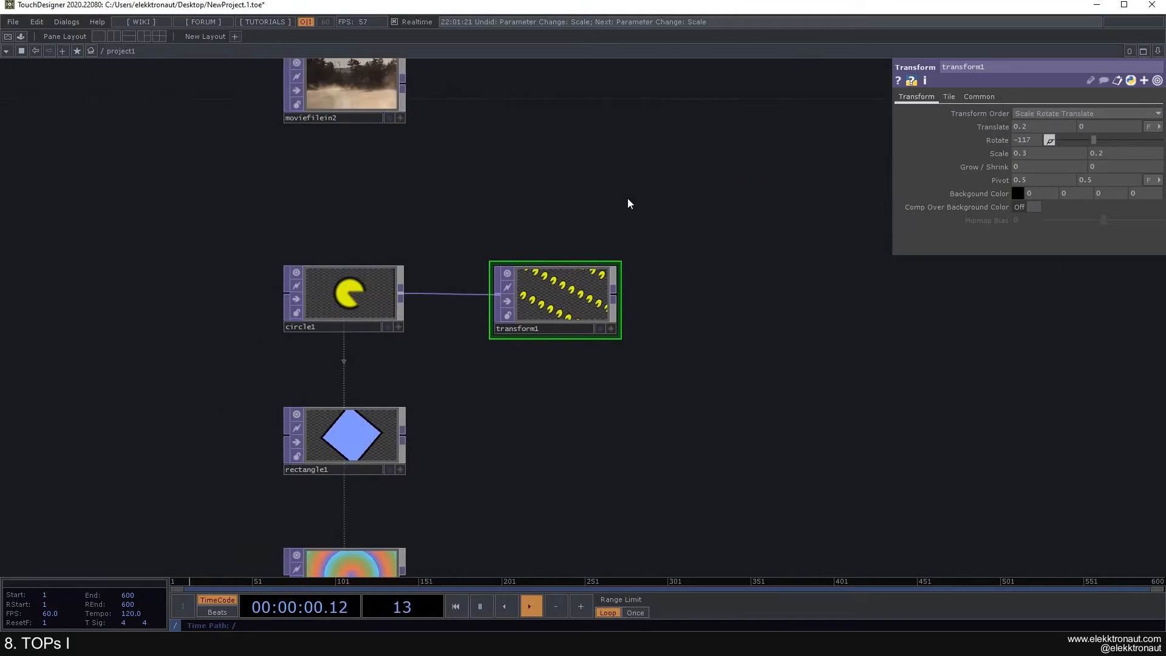
drag(629, 198, 545, 259)
scroll(541, 250, down, 2)
drag(510, 300, 535, 219)
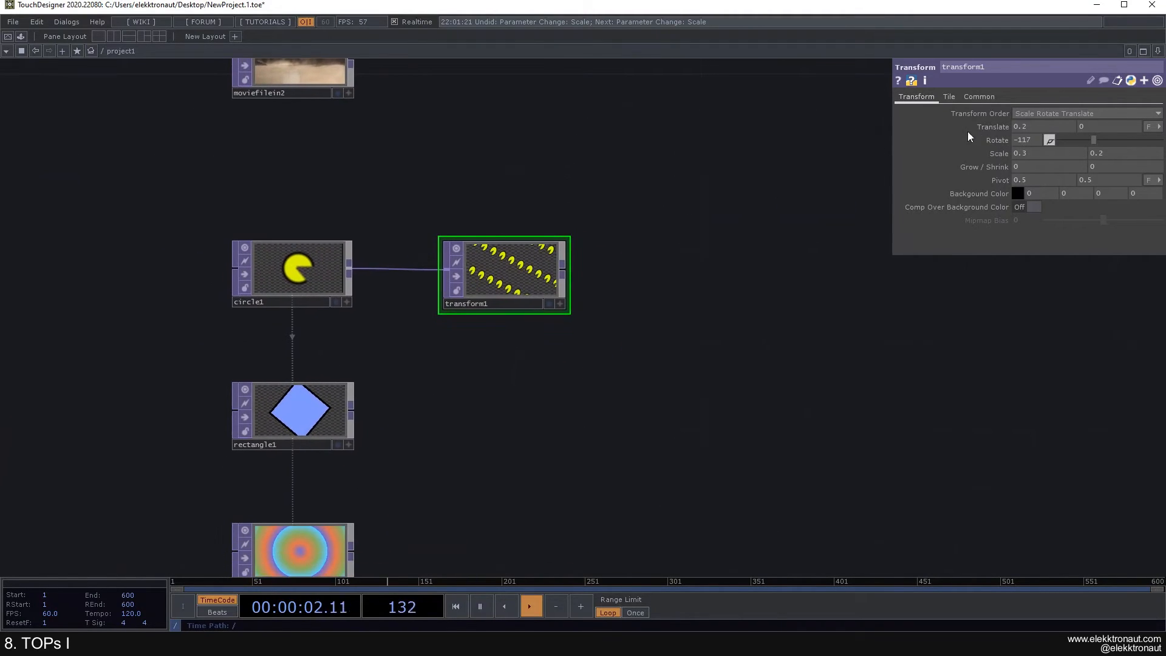
scroll(492, 270, up, 3)
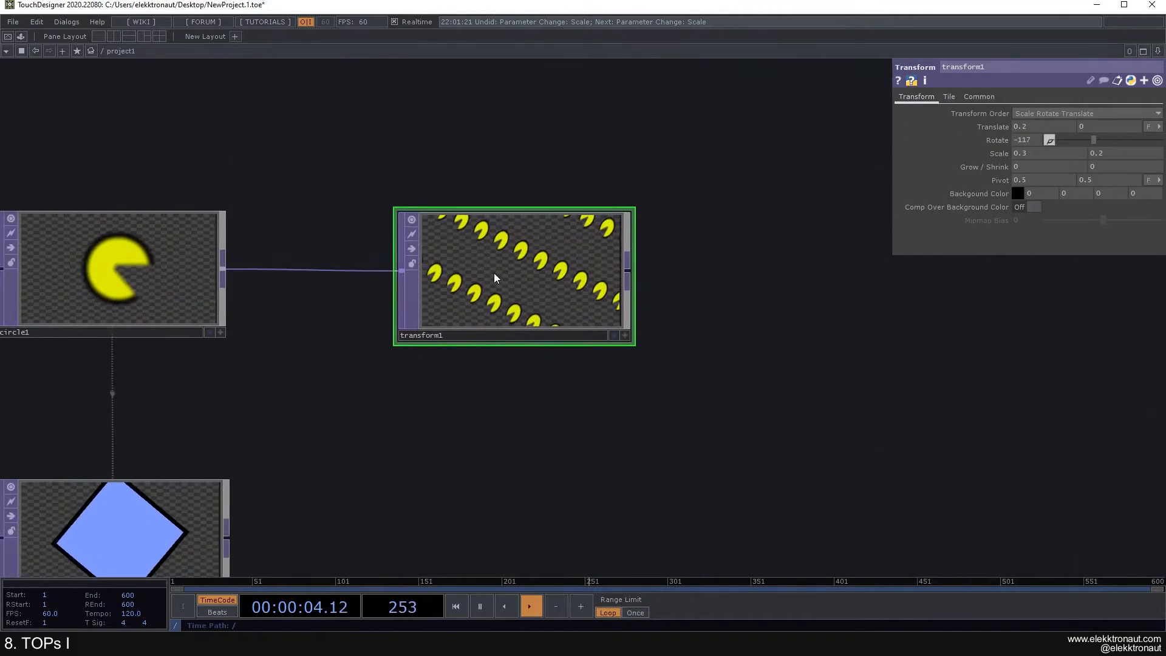
scroll(494, 265, down, 3)
drag(494, 179, 515, 176)
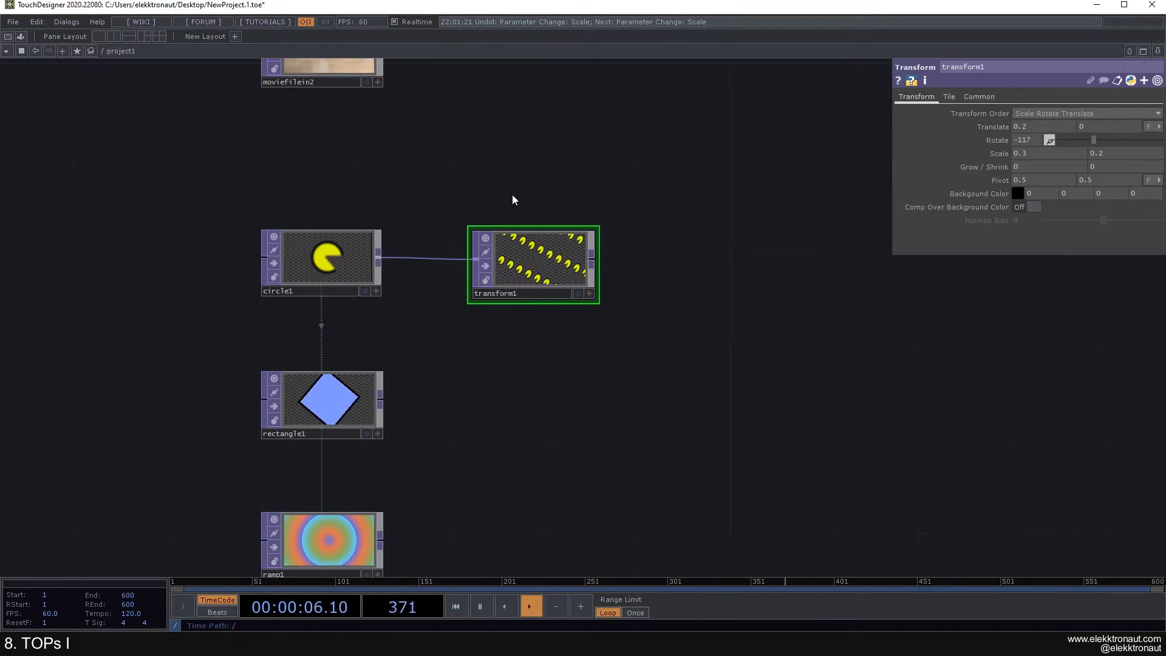
scroll(608, 255, up, 2)
drag(625, 252, 672, 243)
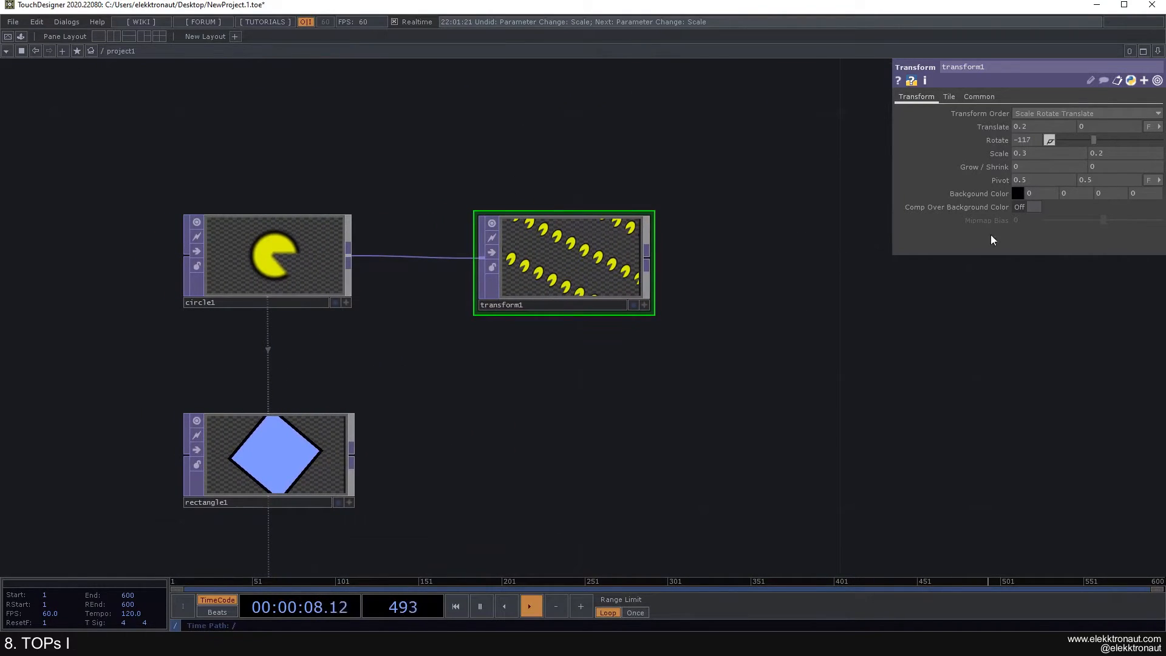
scroll(507, 289, up, 3)
scroll(548, 279, down, 3)
drag(733, 286, 674, 245)
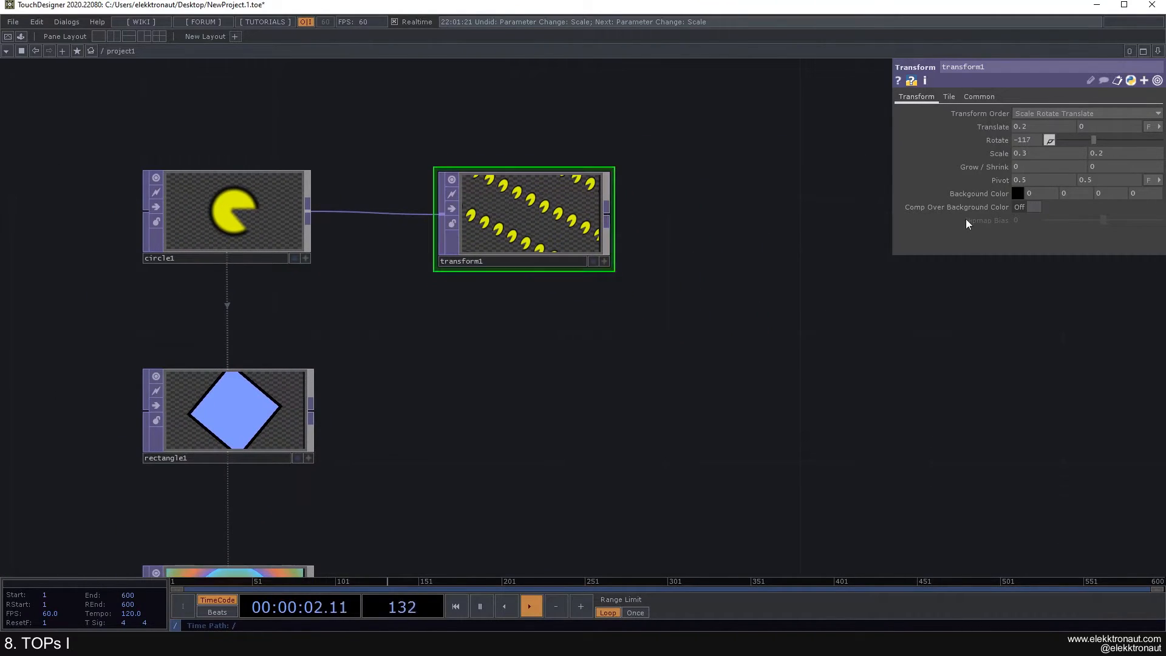
Step: Set transform1's background alpha to 1 and turn Comp Over Background Color on
text(1)
click(781, 162)
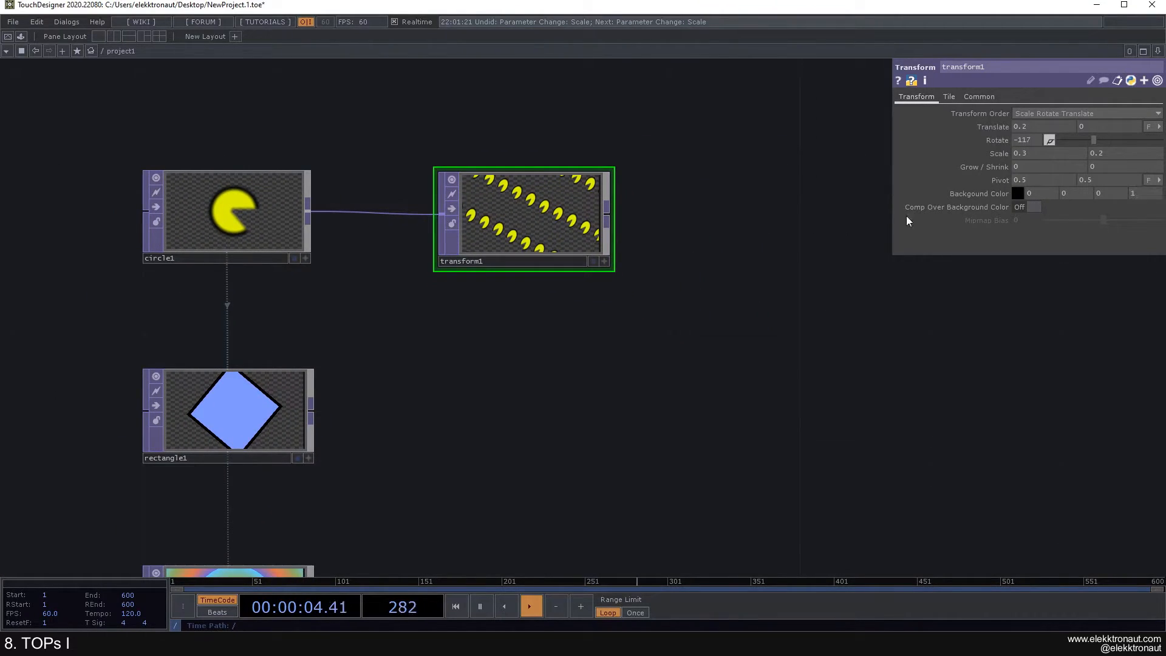
click(1032, 206)
scroll(505, 199, up, 2)
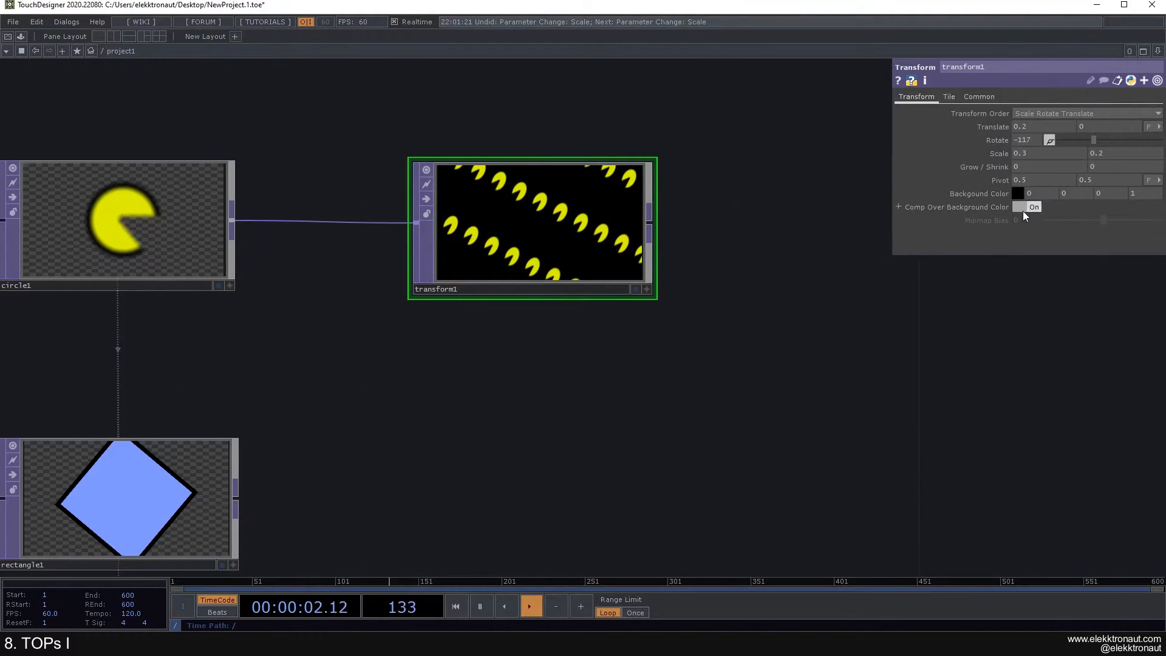
scroll(565, 259, down, 3)
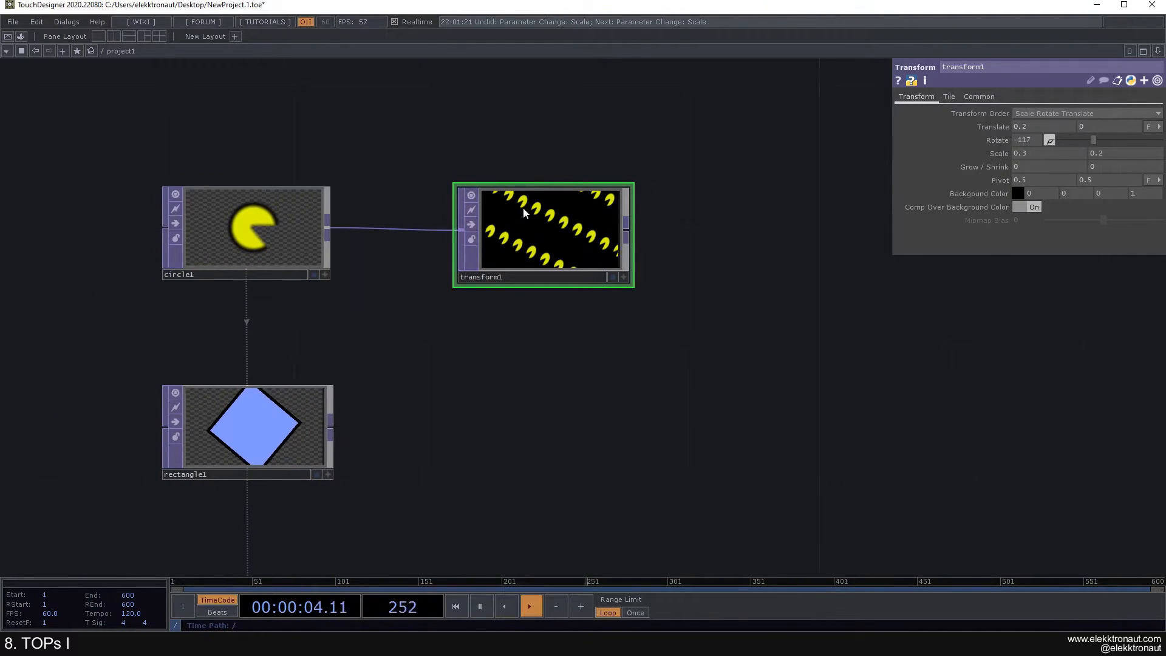
scroll(635, 225, down, 3)
scroll(516, 176, up, 3)
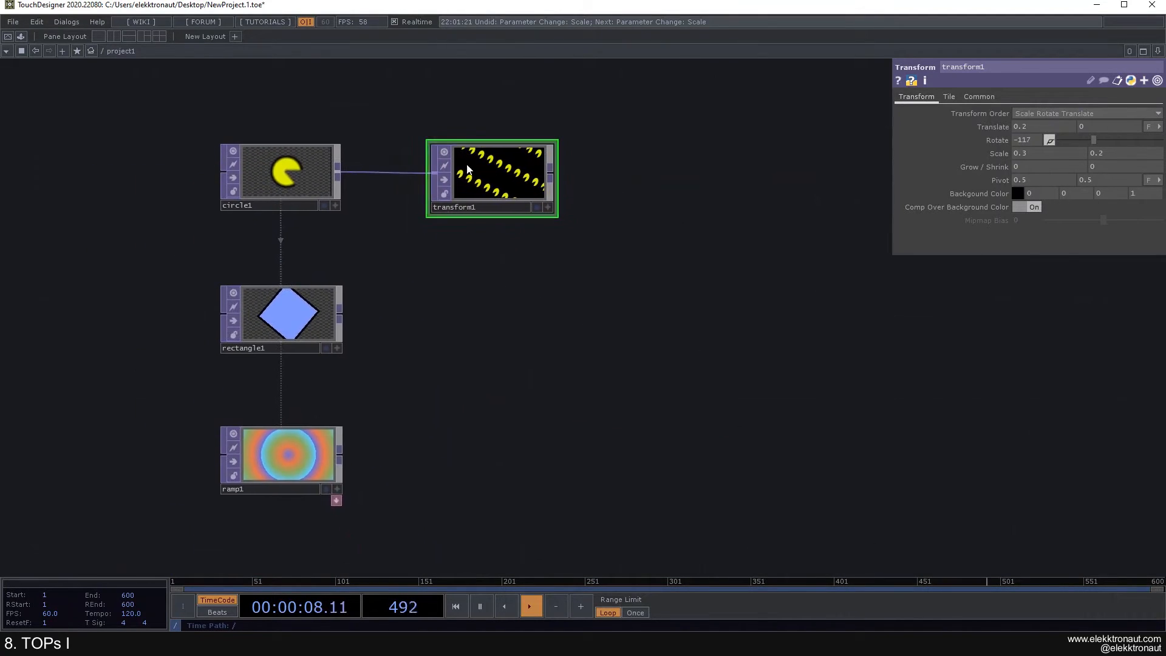
scroll(534, 203, down, 2)
scroll(442, 133, down, 3)
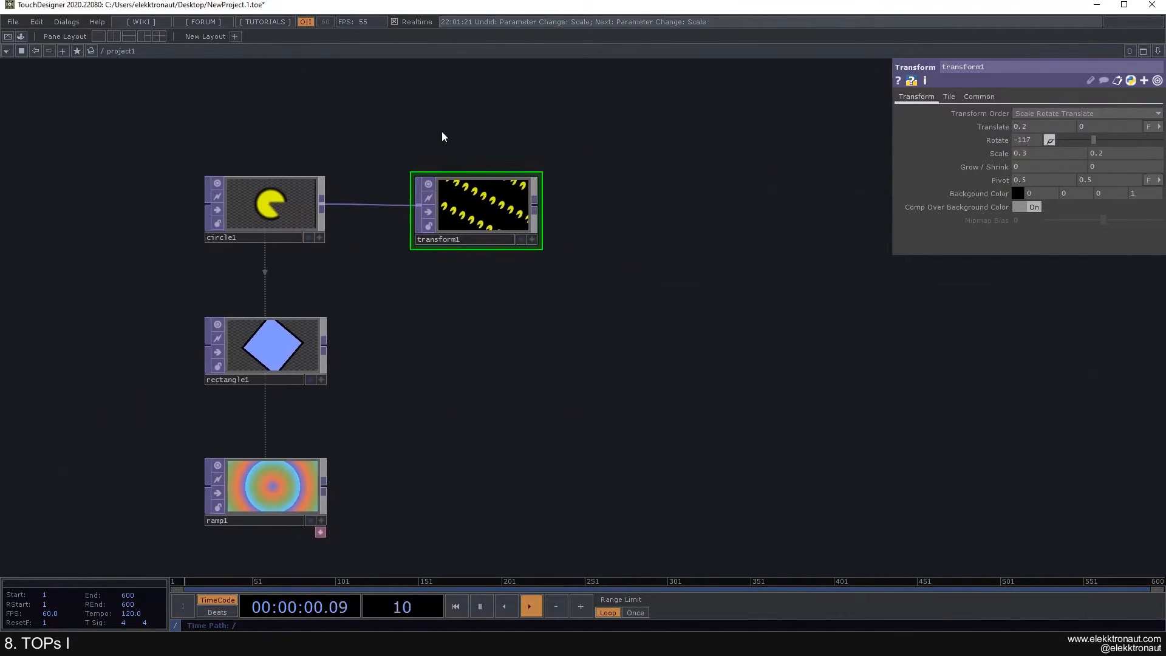
scroll(431, 138, up, 3)
Step: Turn Comp Over Background Color back off, leaving the tiles over black
mouse_move(448, 181)
mouse_down()
mouse_move(464, 230)
mouse_move(549, 176)
mouse_move(436, 180)
mouse_up()
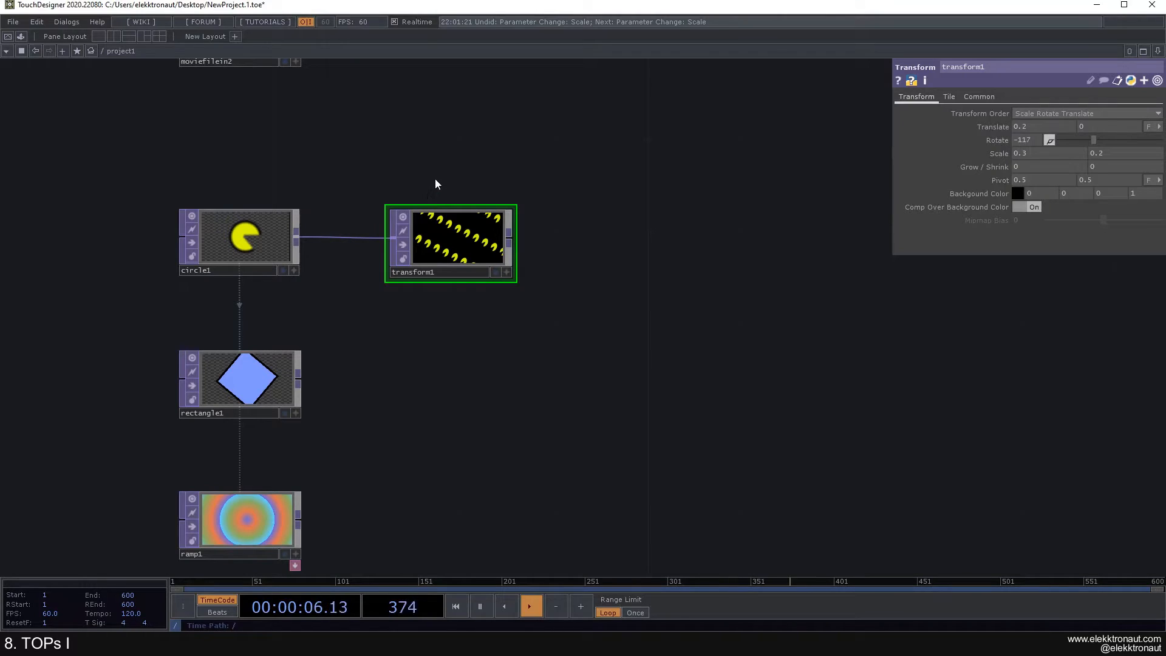
scroll(422, 171, down, 3)
drag(420, 167, 264, 192)
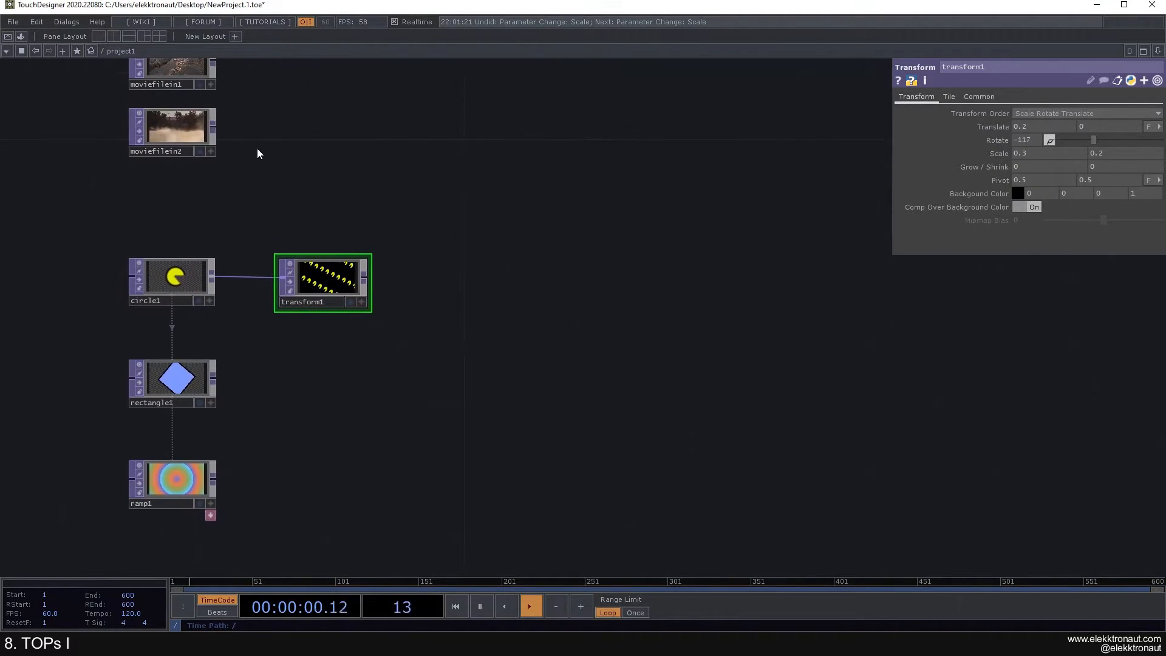
drag(310, 138, 334, 201)
scroll(331, 205, down, 3)
scroll(324, 231, up, 3)
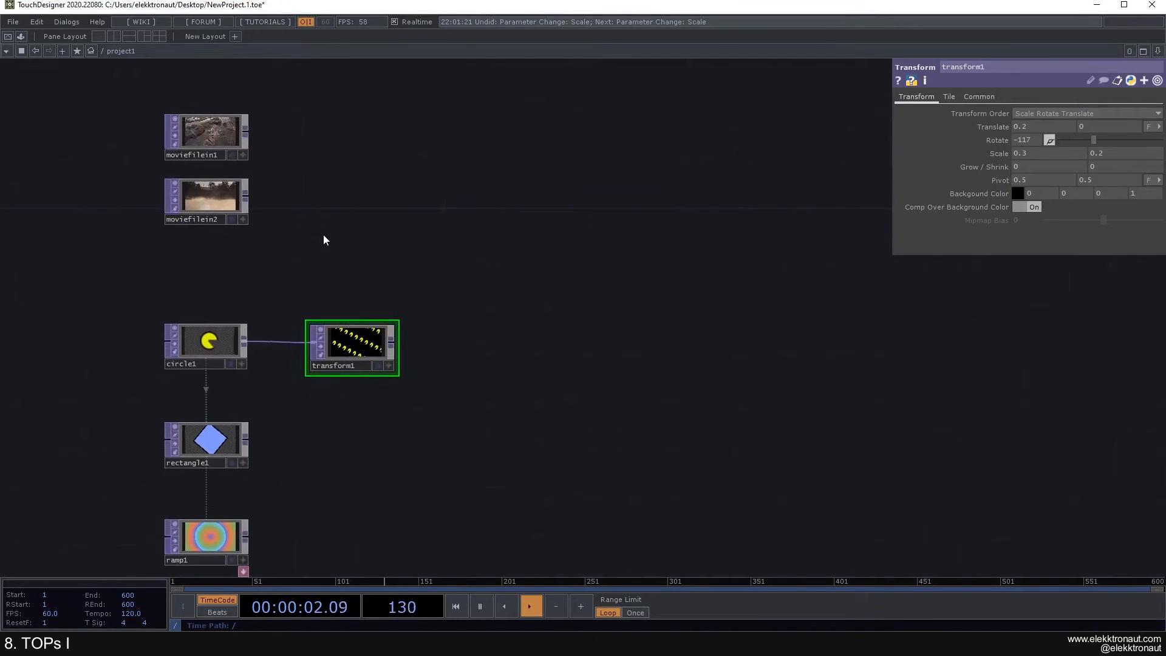
drag(244, 256, 264, 229)
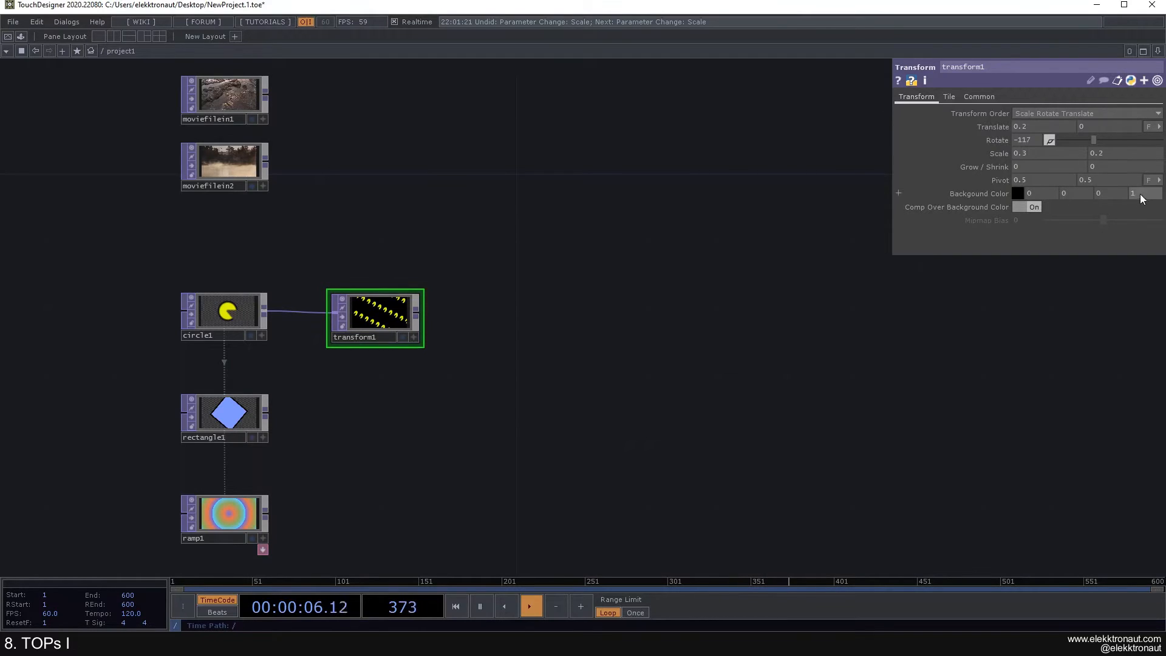
click(1034, 206)
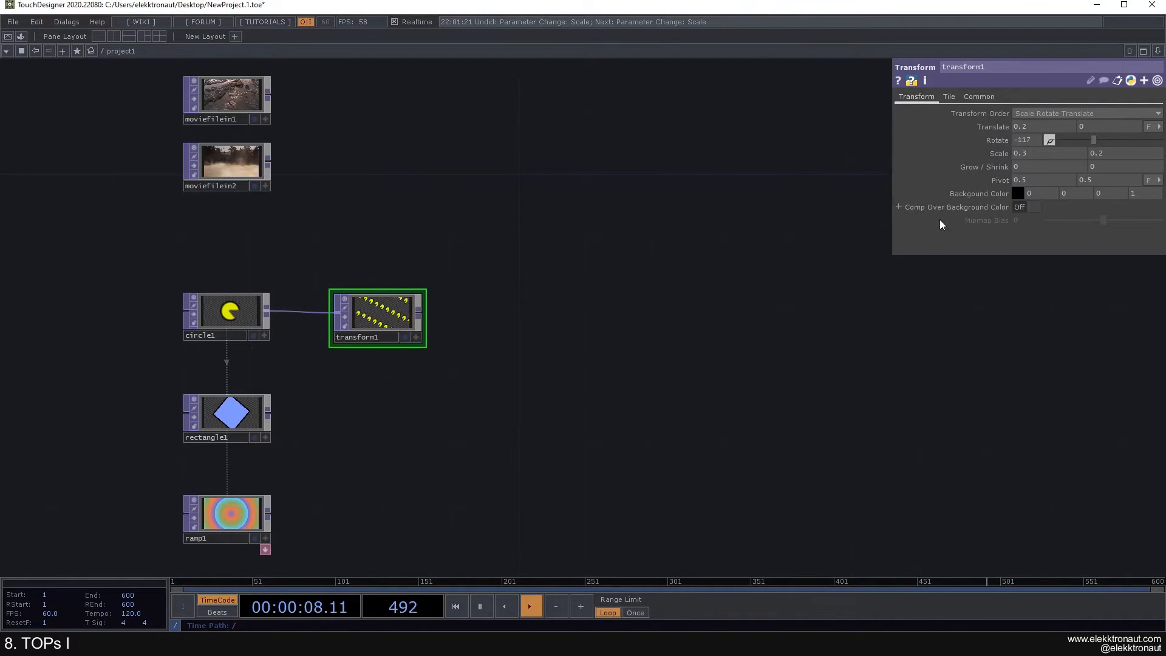
middle_drag(367, 250, 365, 262)
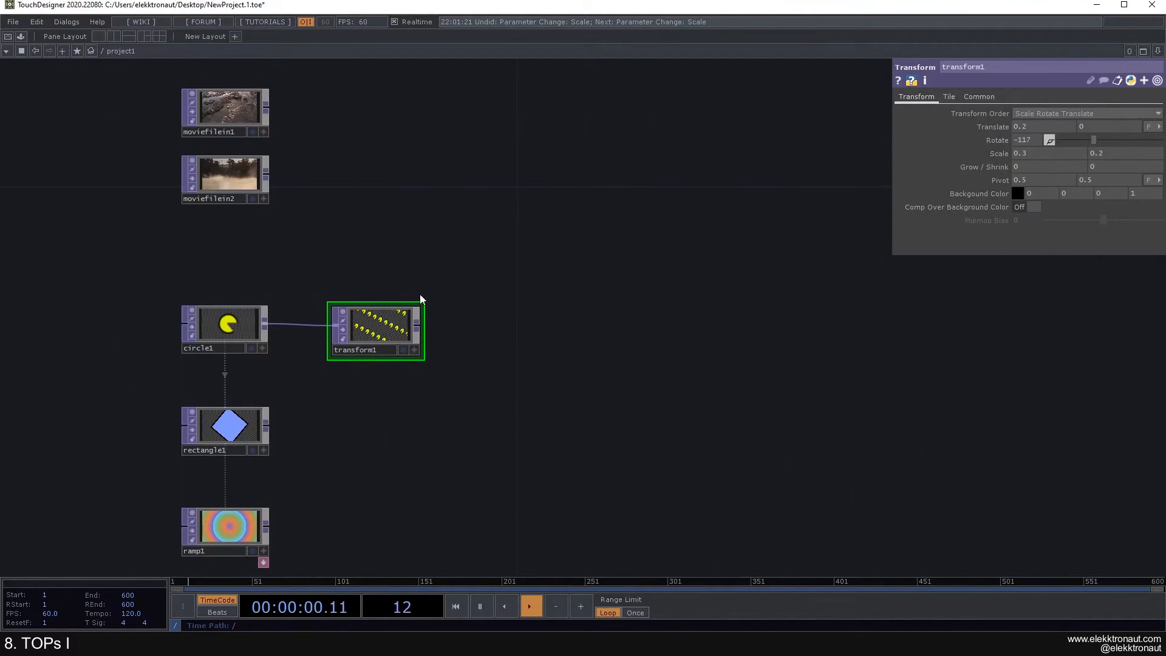
scroll(419, 246, down, 3)
middle_drag(395, 242, 276, 229)
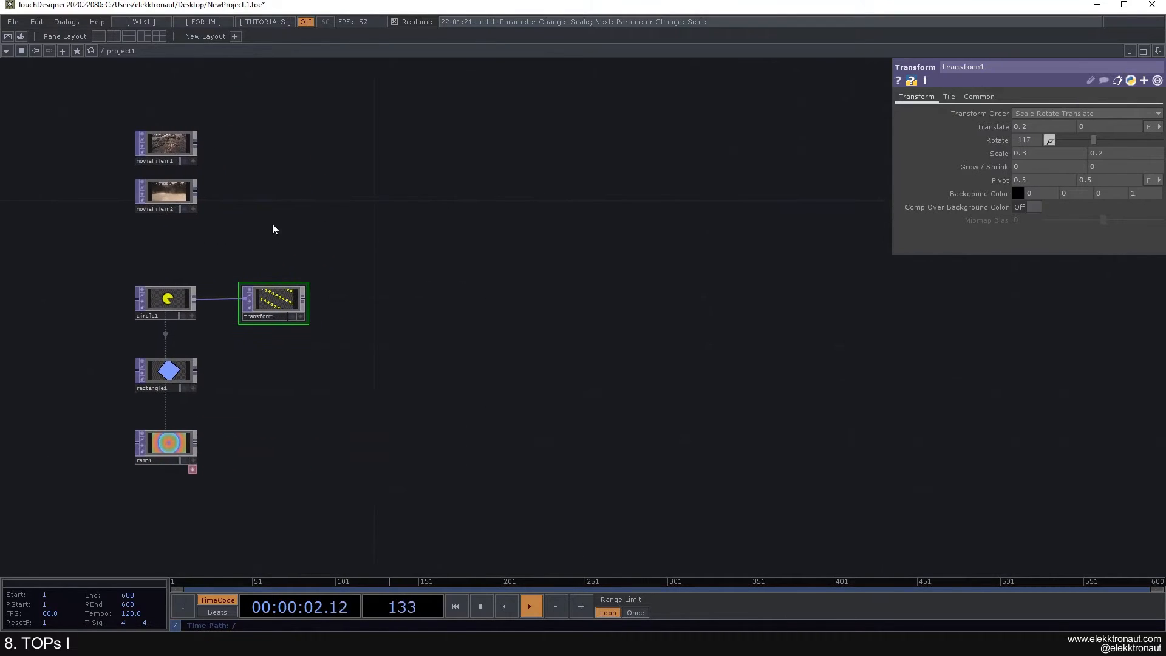
scroll(217, 202, up, 2)
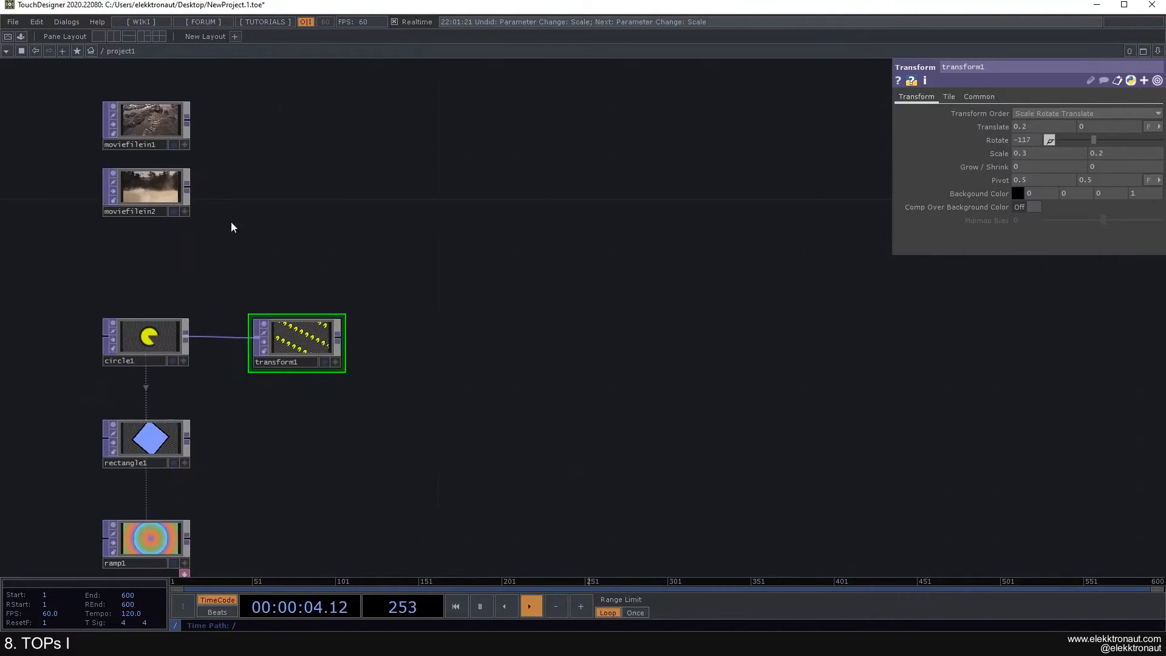
middle_drag(210, 146, 280, 229)
scroll(261, 204, up, 2)
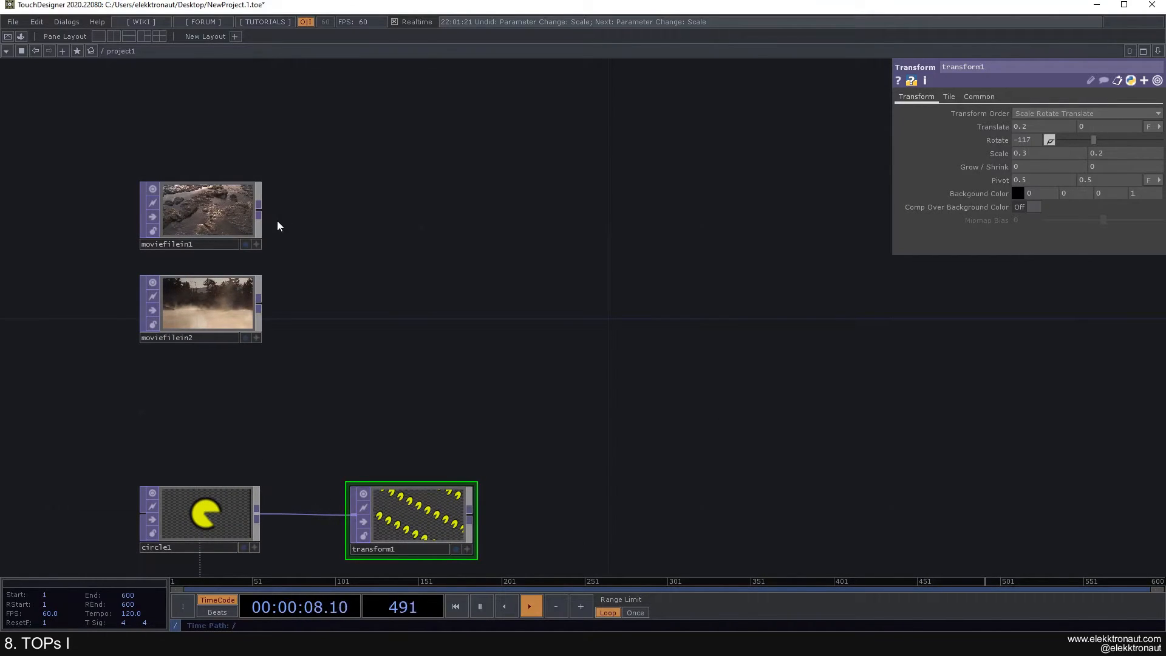
Step: Create add1 from moviefilein1's output and wire moviefilein2 into its second input
right_click(259, 211)
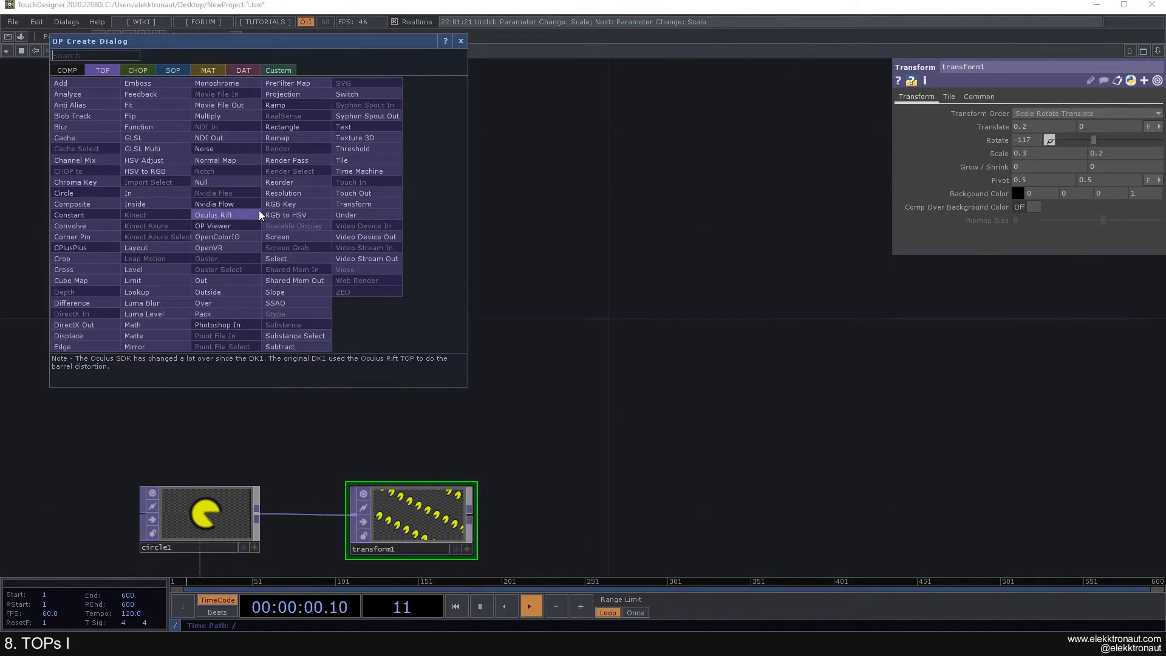
click(62, 84)
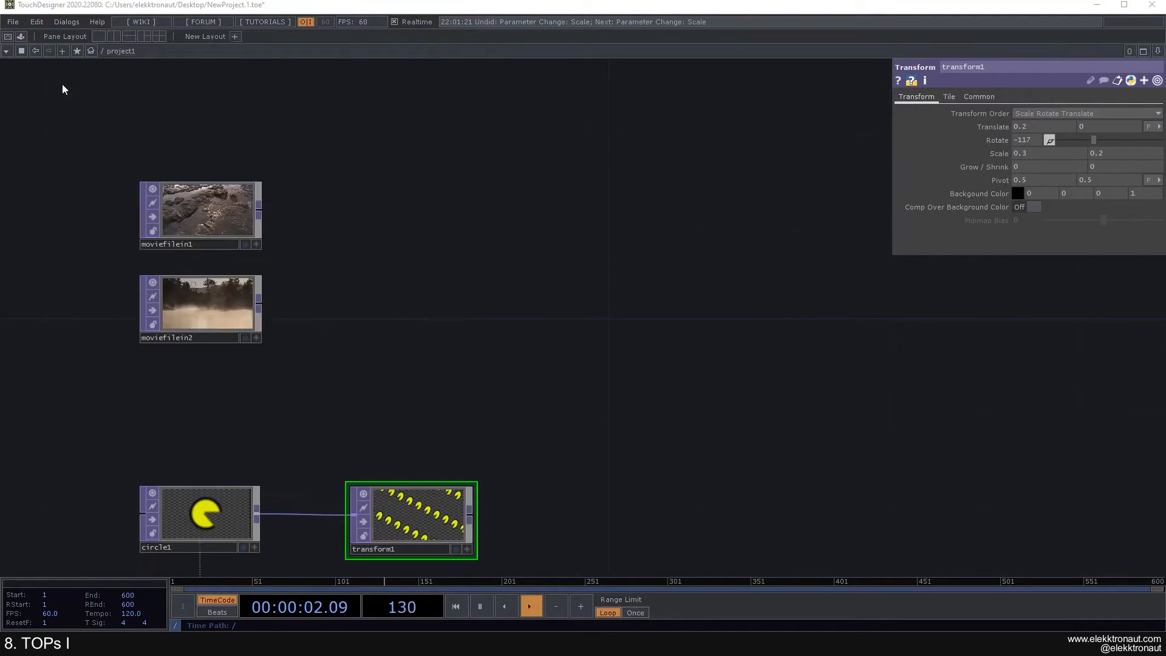
click(471, 216)
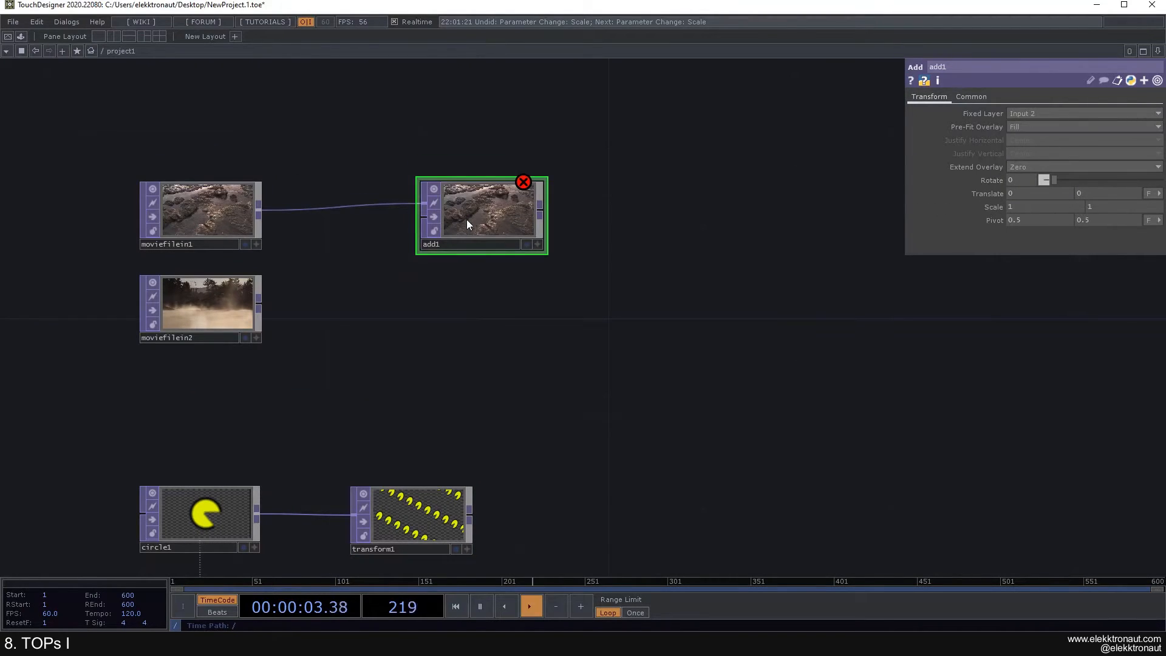
click(258, 303)
click(425, 229)
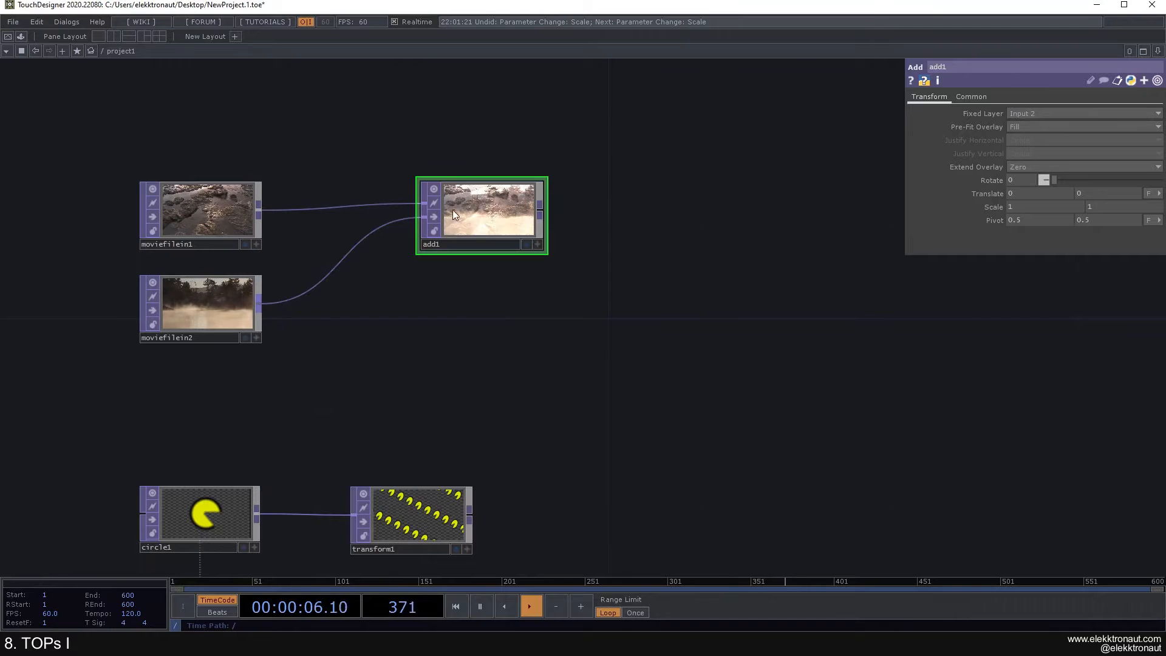
scroll(453, 207, up, 5)
scroll(461, 197, down, 5)
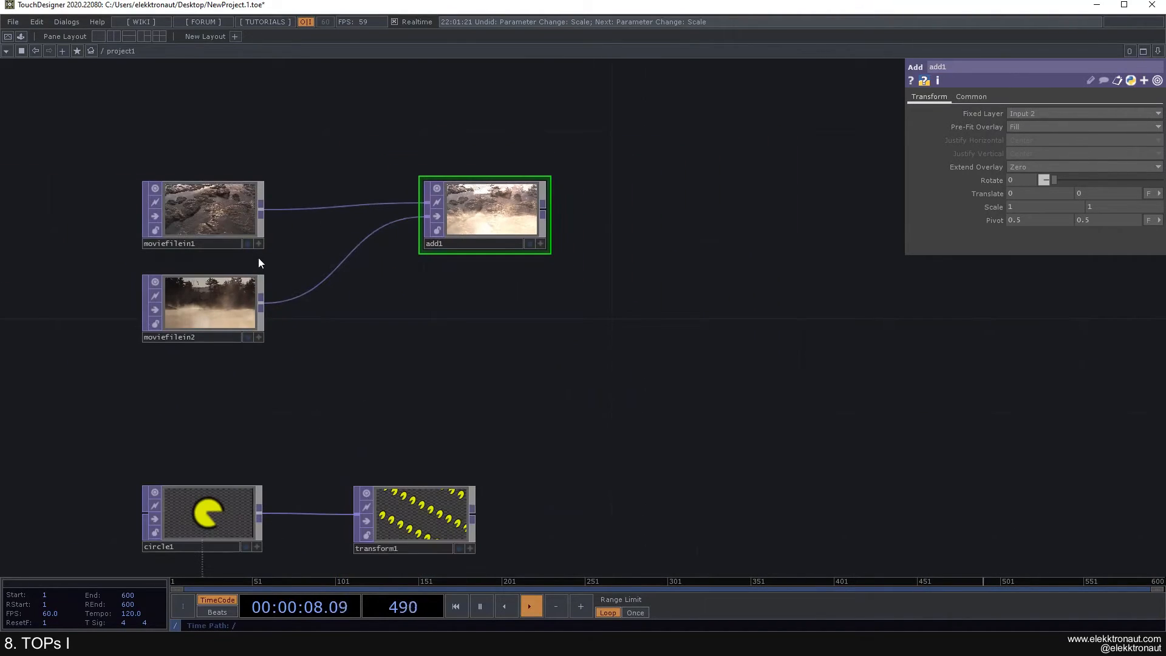
scroll(260, 260, up, 2)
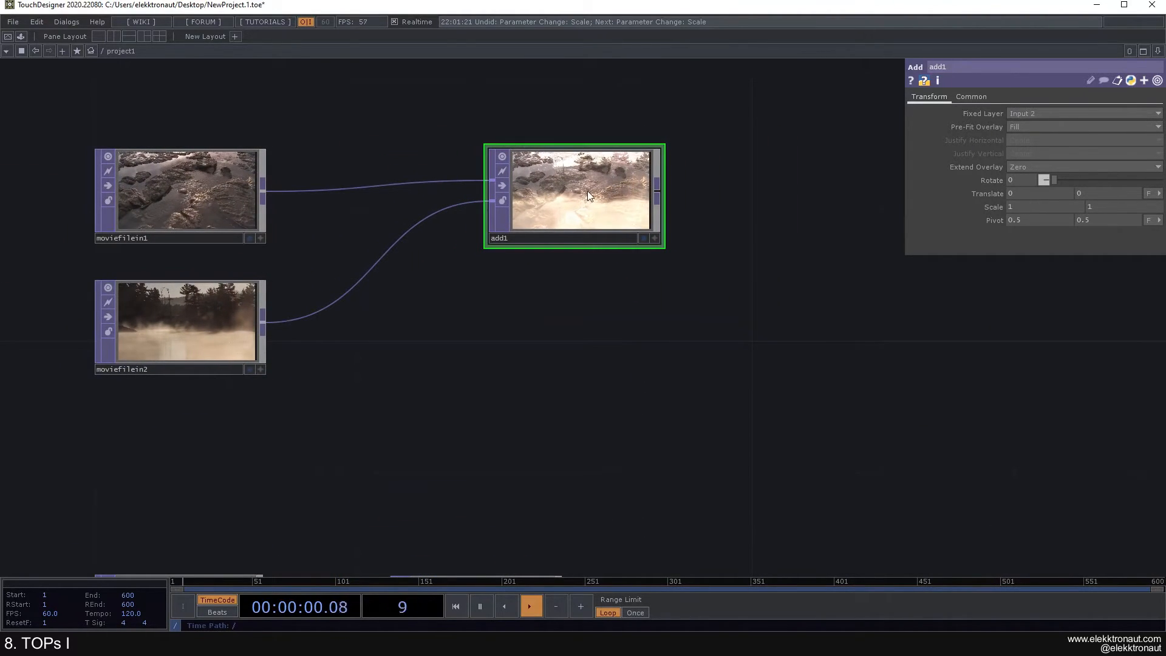
drag(578, 230, 577, 264)
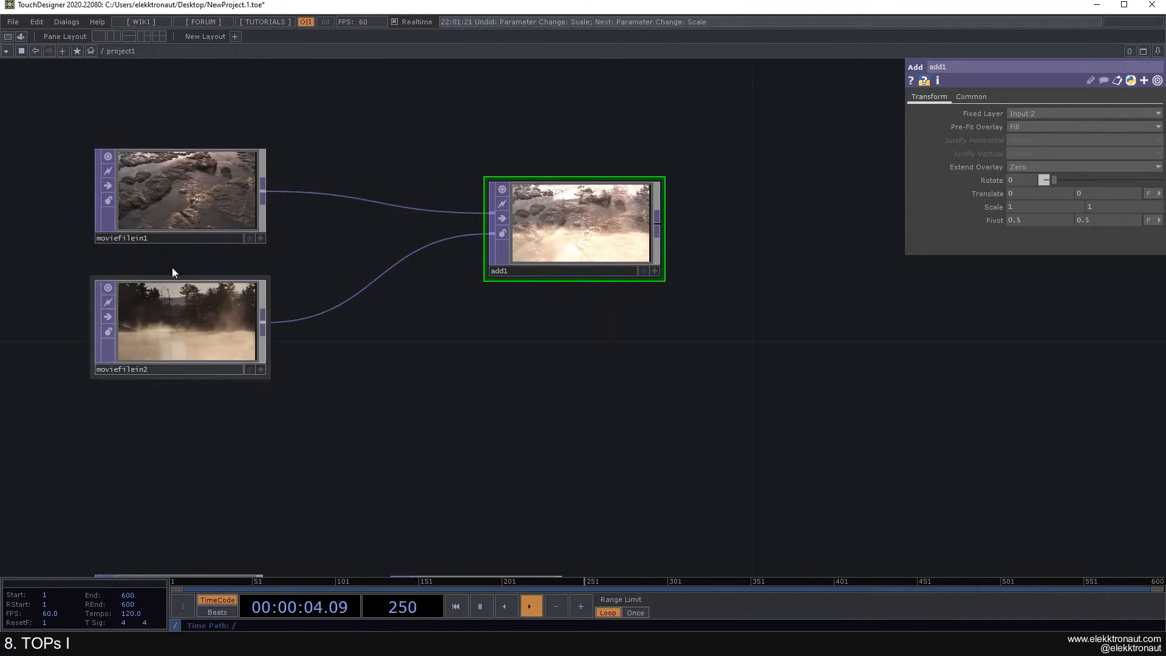
Step: Compare the parameters of moviefilein2 and moviefilein1
click(191, 318)
click(182, 211)
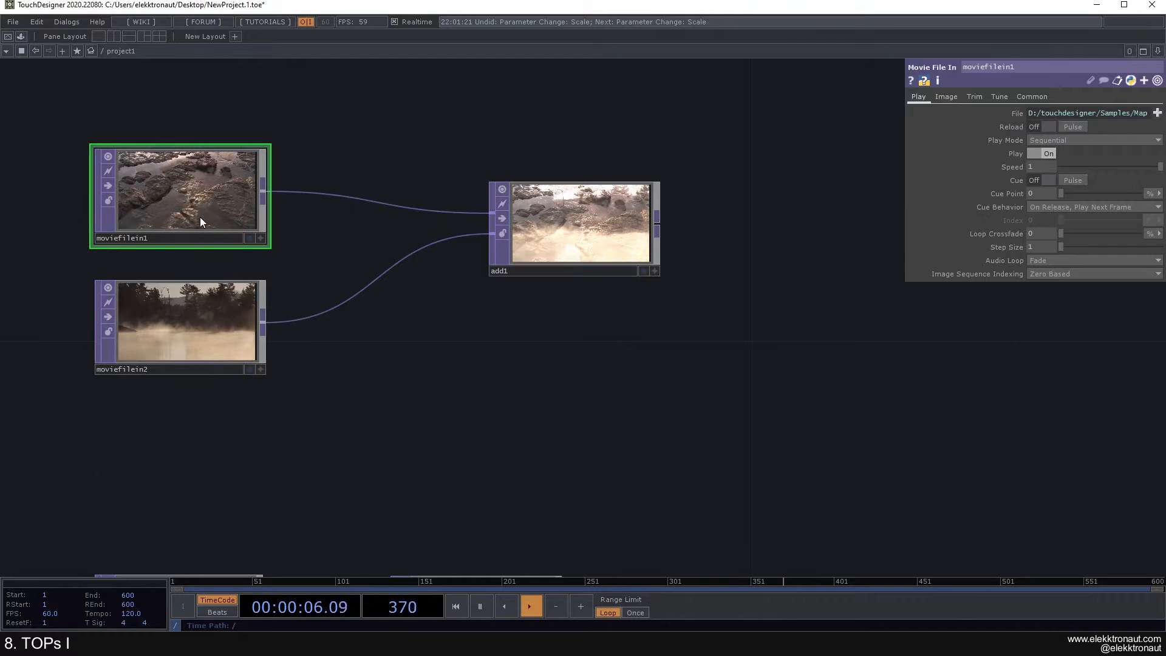
click(183, 308)
click(187, 216)
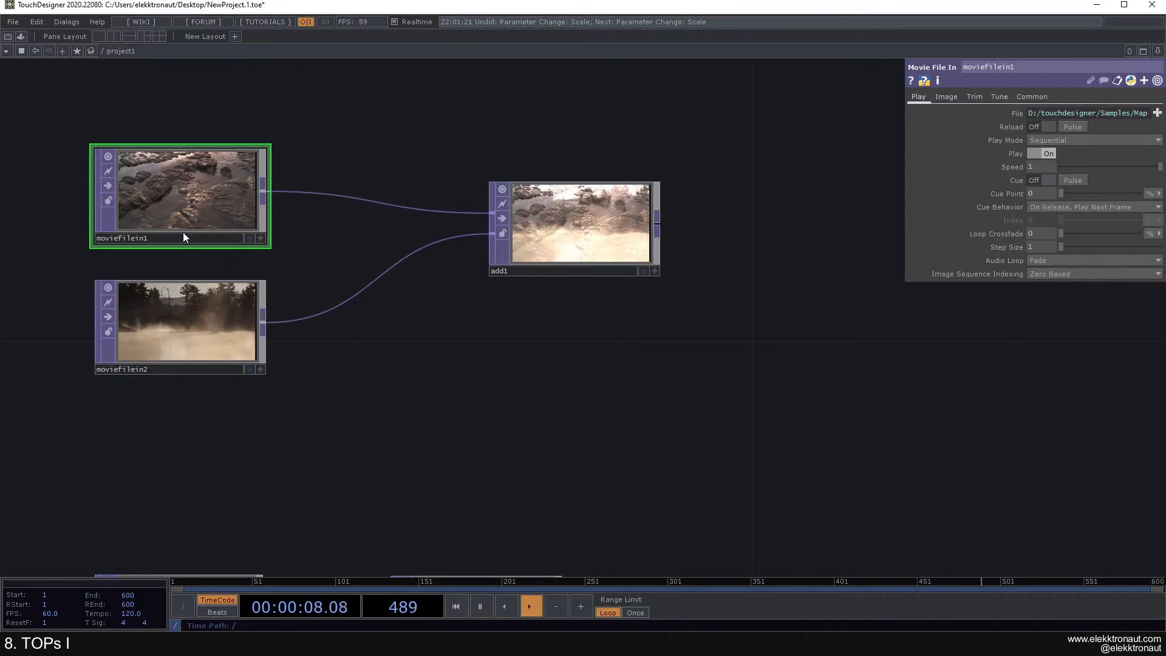
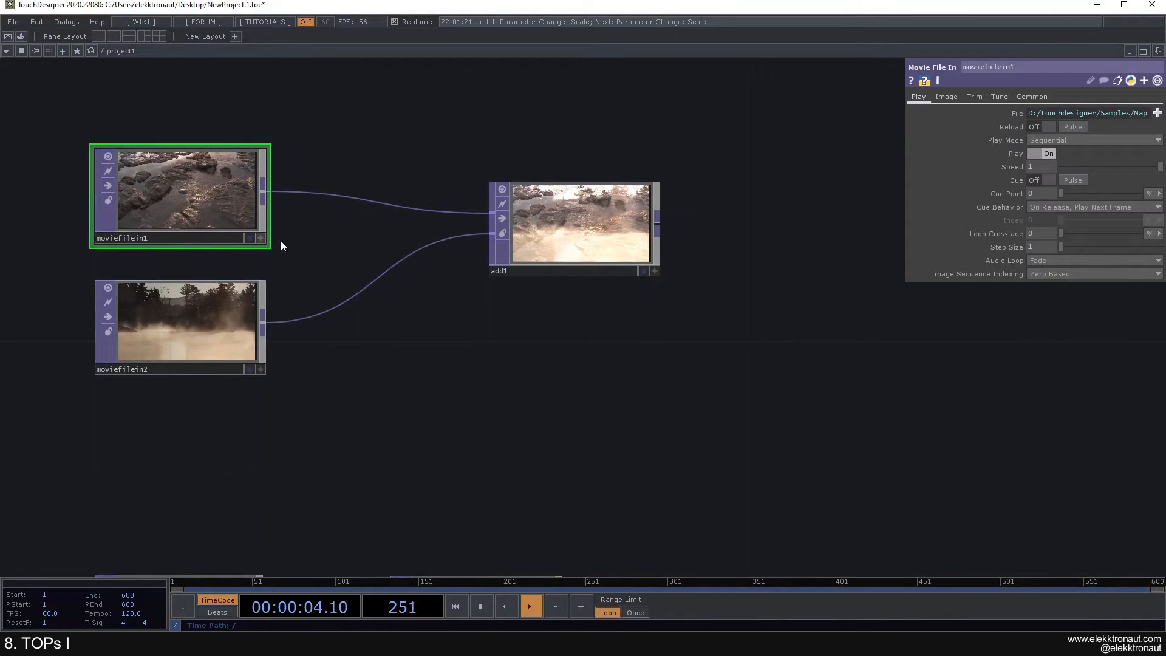
Step: Find add1 in the network and delete it, removing the blend of the two movie clips
drag(312, 254, 326, 241)
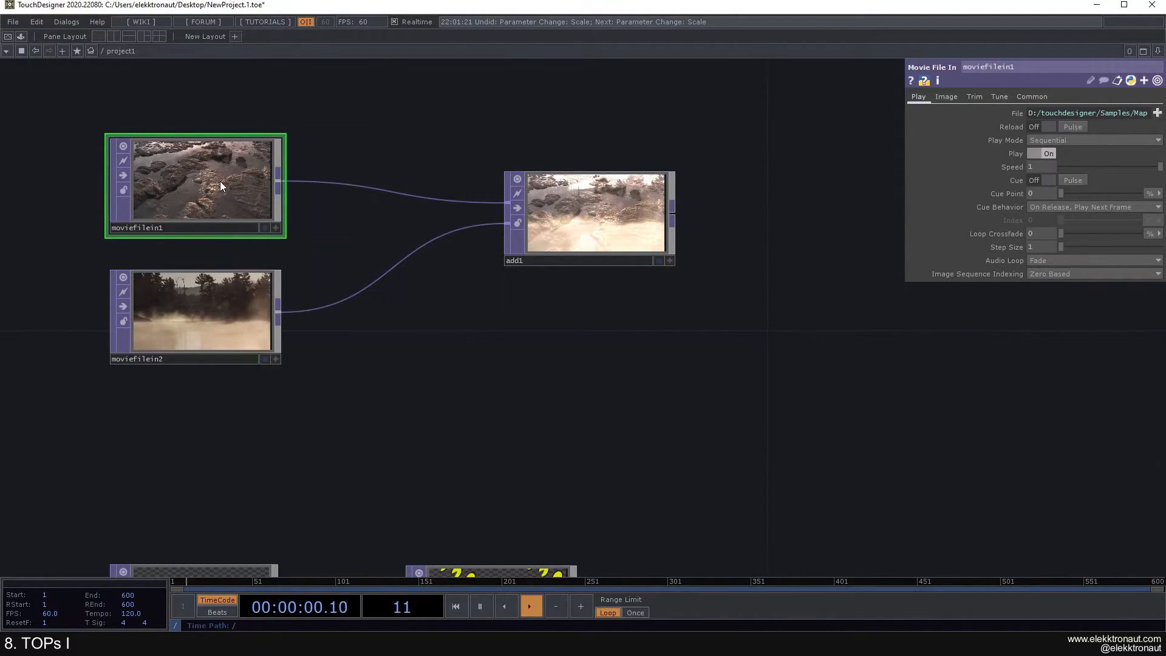
drag(330, 247, 386, 261)
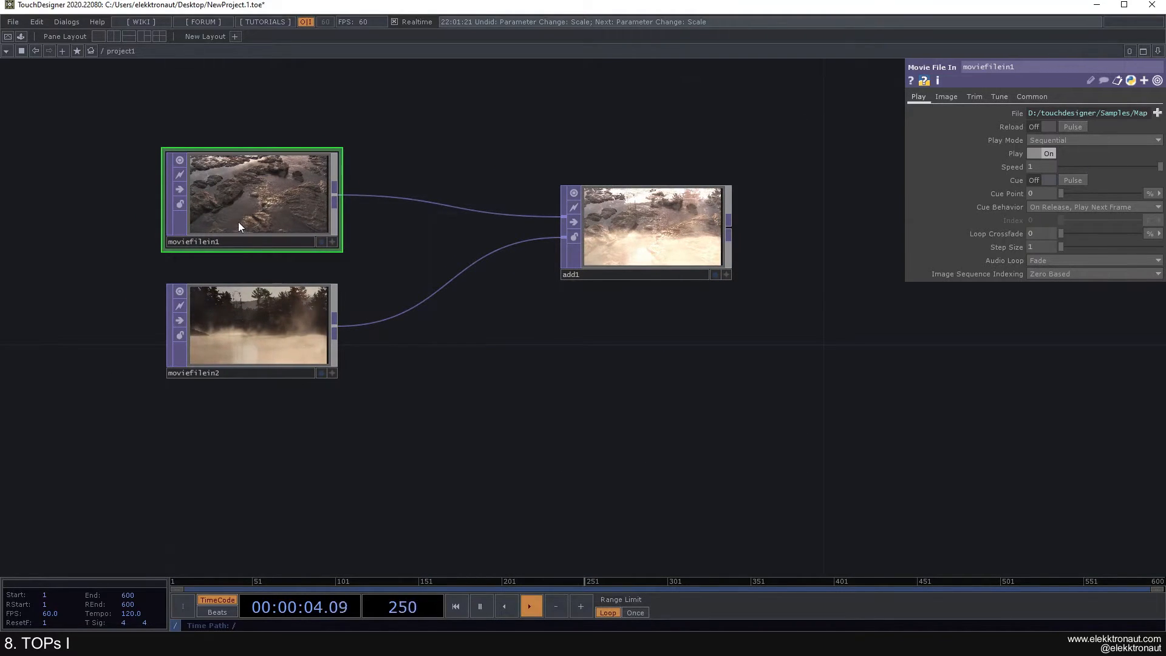
click(268, 328)
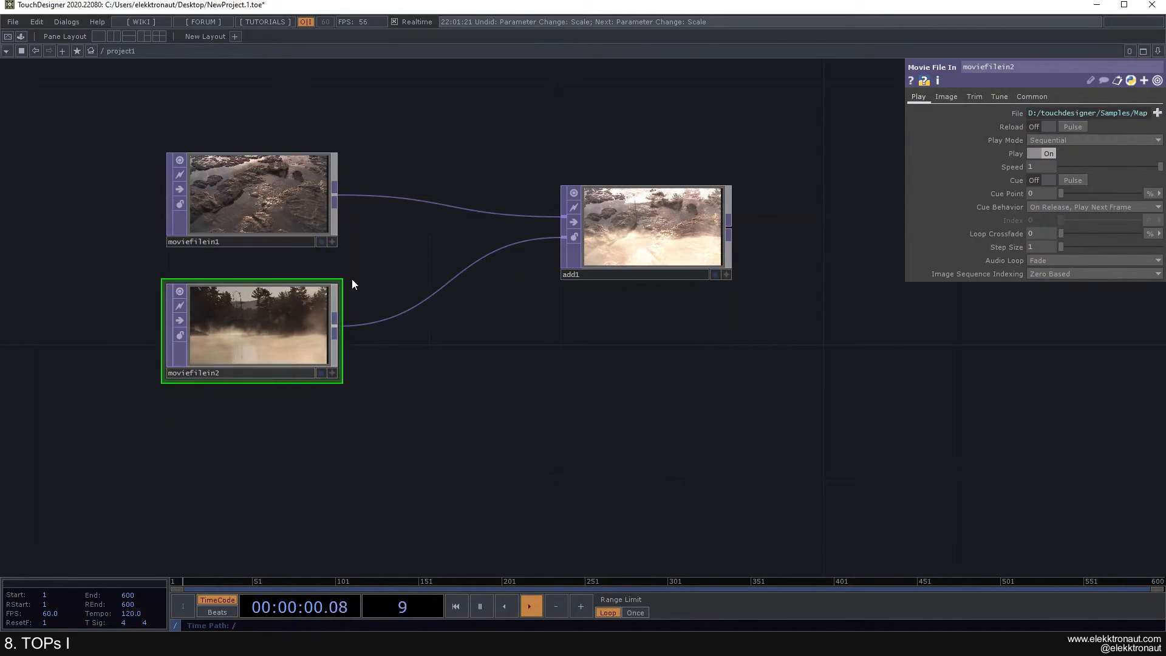
drag(506, 361, 459, 366)
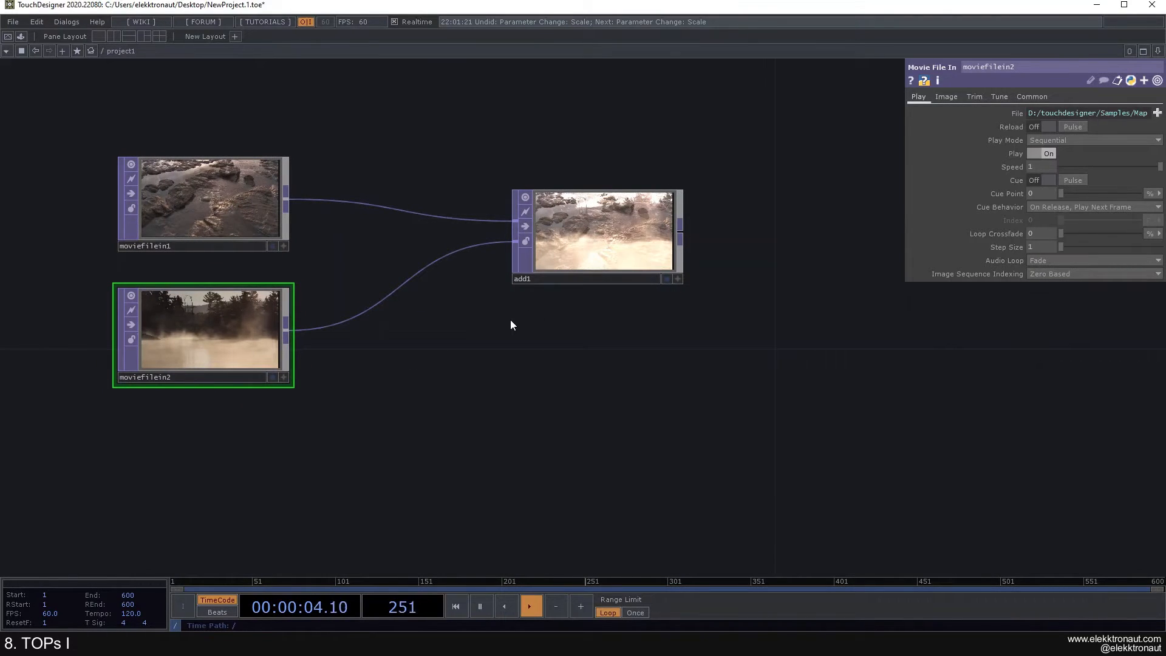
scroll(511, 320, down, 2)
click(571, 270)
drag(544, 332, 494, 323)
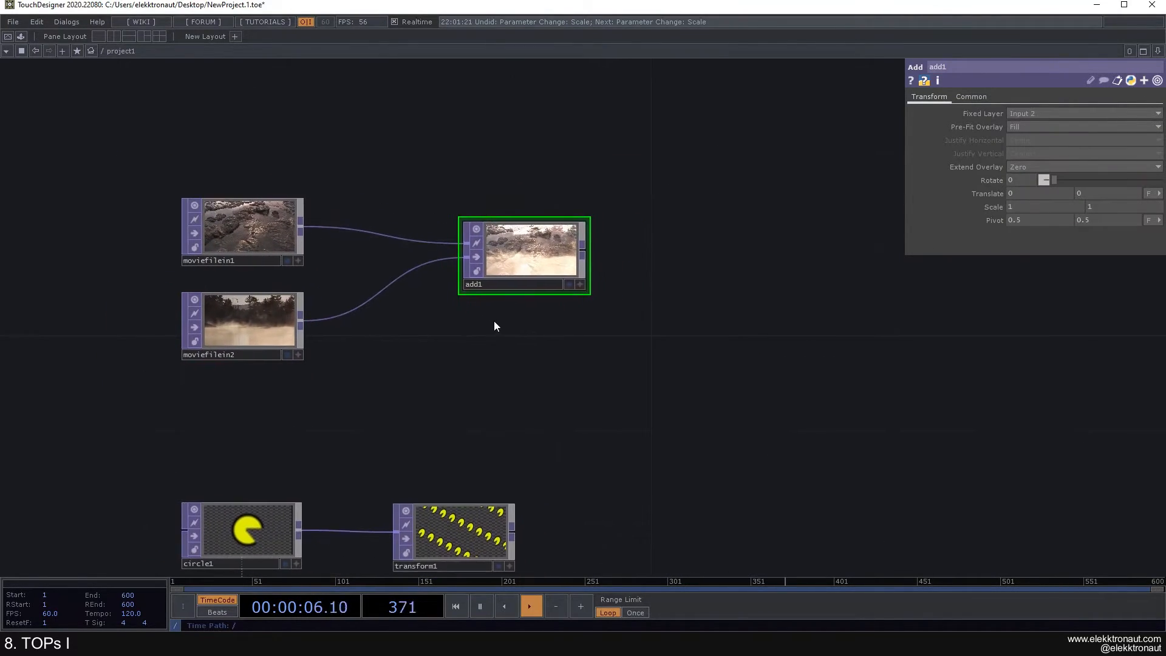
key(Delete)
click(295, 232)
right_click(301, 227)
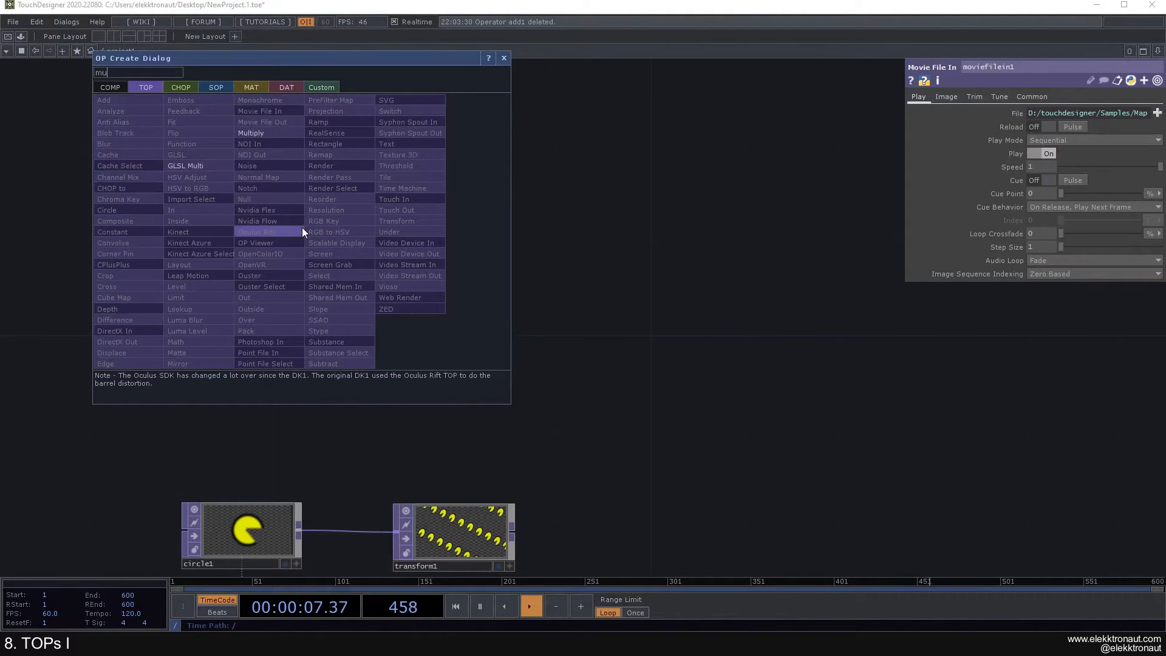
click(308, 143)
click(534, 249)
drag(299, 322, 490, 259)
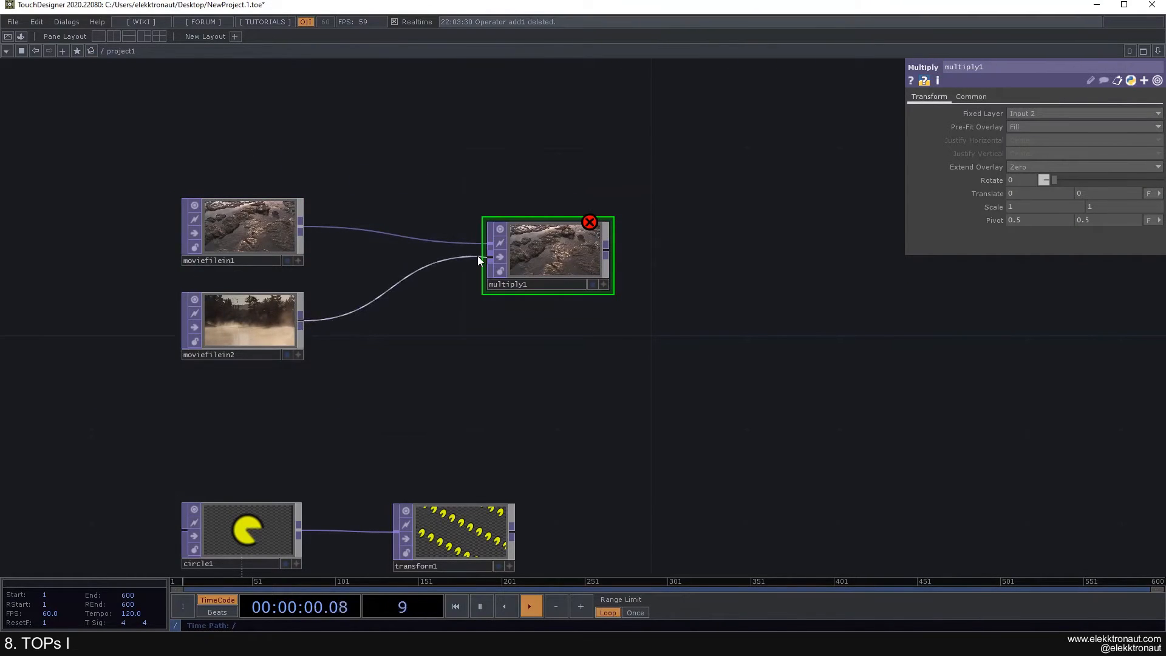
scroll(477, 256, up, 3)
drag(497, 333, 566, 341)
click(245, 231)
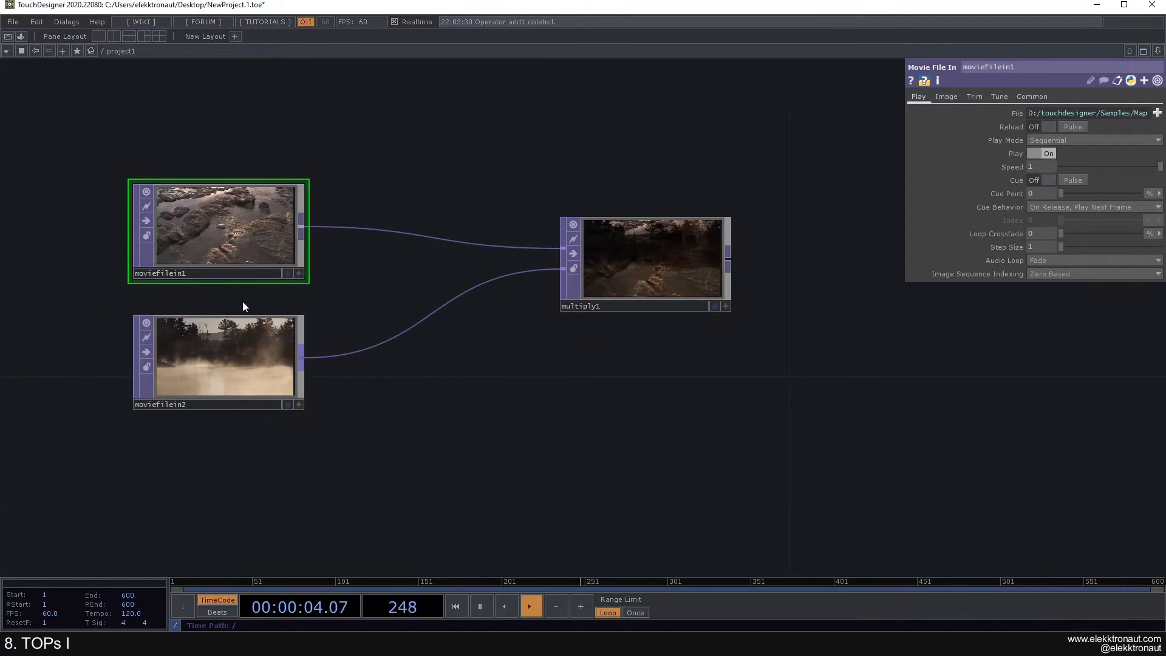
scroll(231, 333, down, 1)
scroll(231, 332, down, 2)
drag(338, 367, 351, 345)
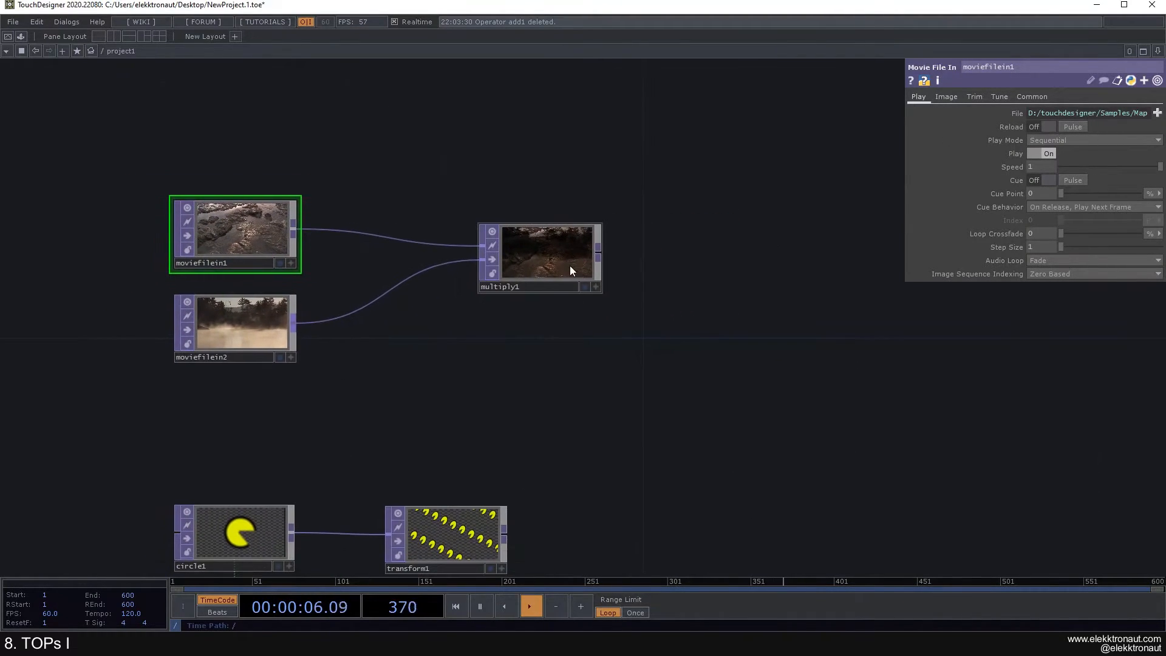
click(570, 266)
drag(514, 314, 501, 332)
drag(524, 275, 525, 299)
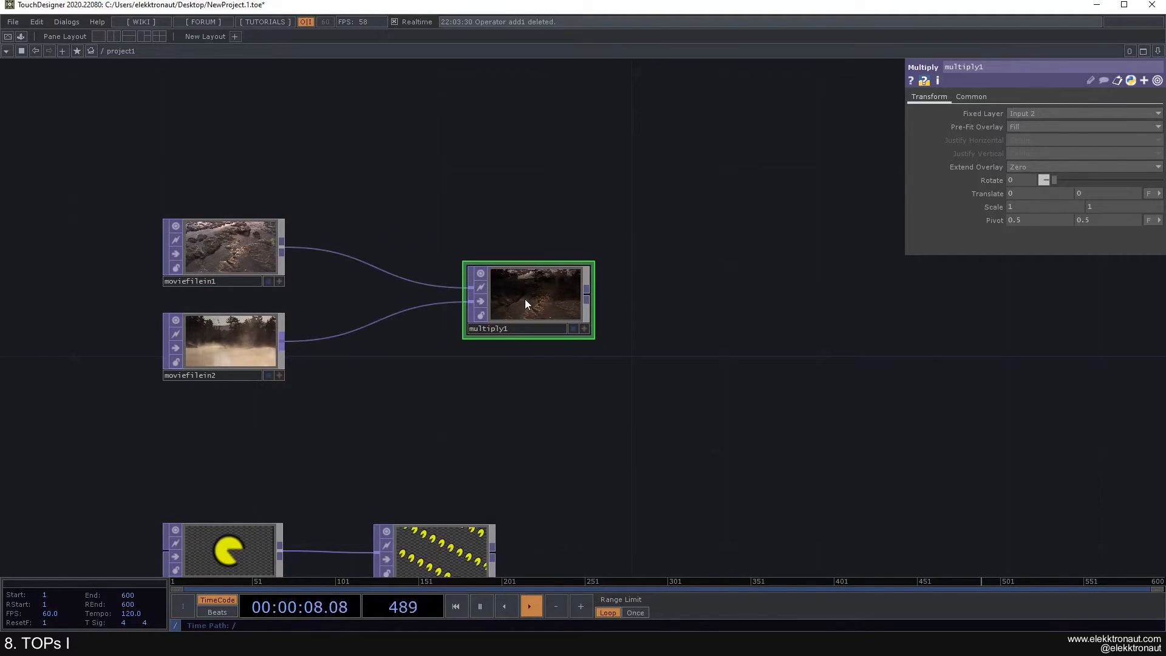
scroll(525, 299, down, 3)
drag(487, 344, 456, 301)
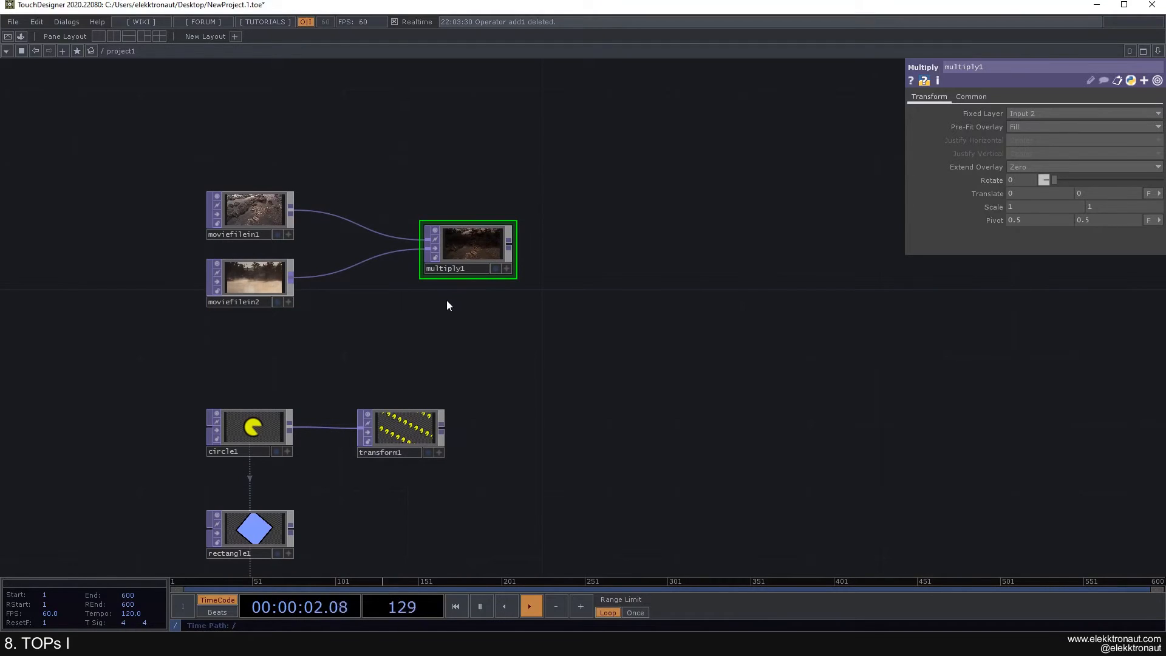
key(Delete)
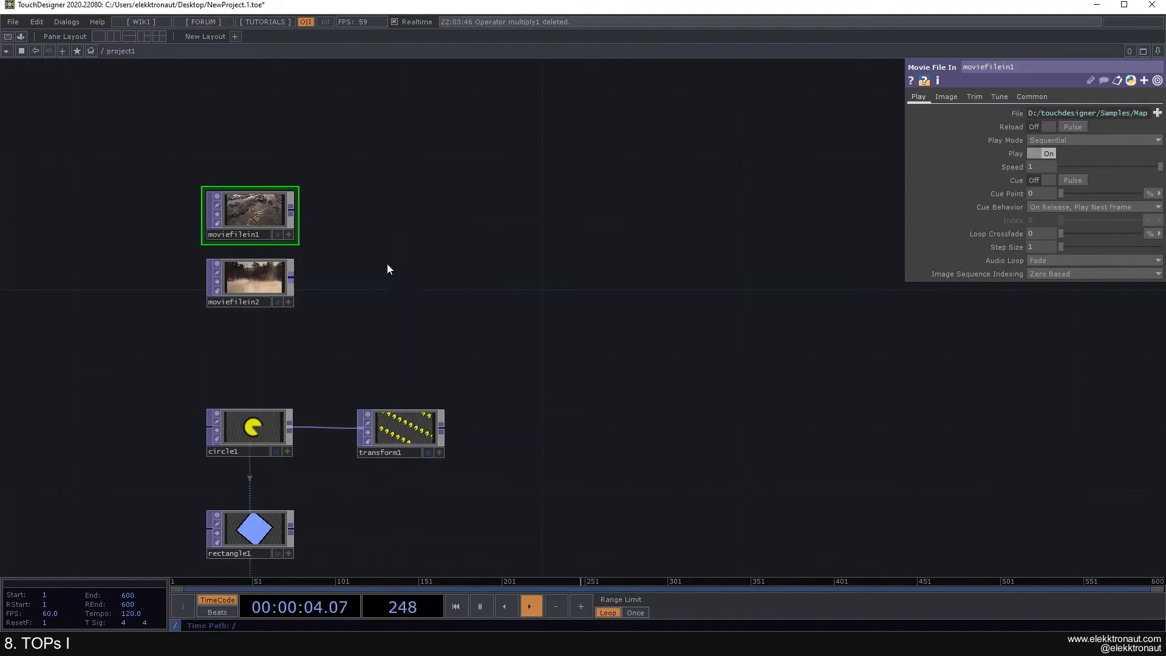
Step: Create a comp1 Composite node fed from moviefilein1's output
key(Tab)
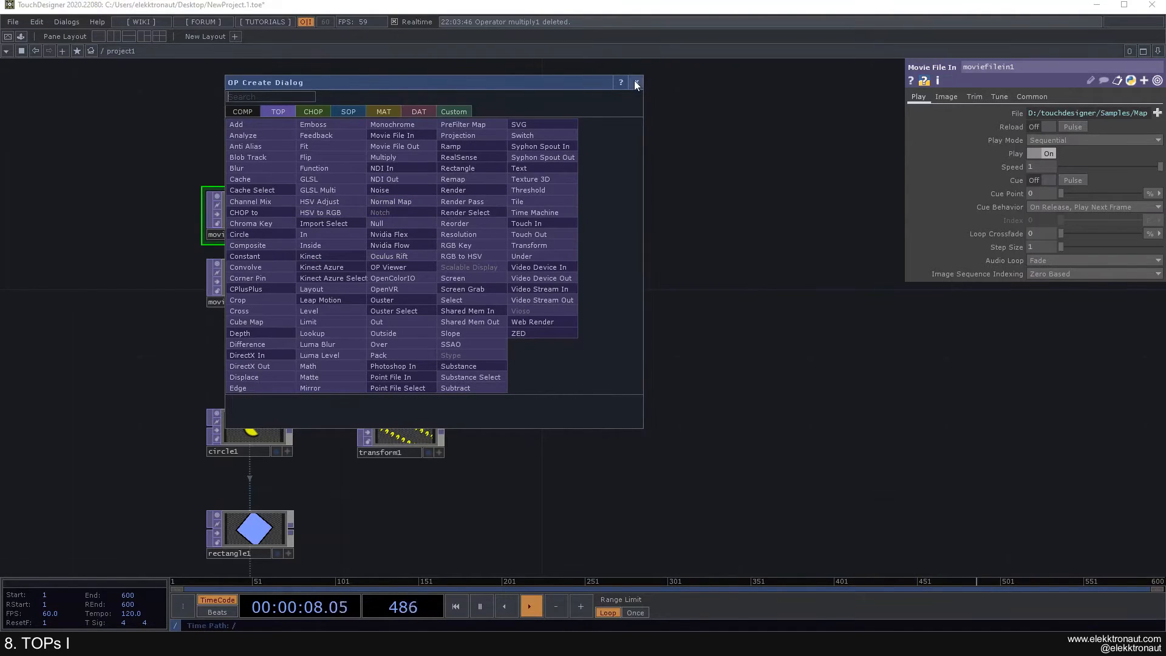
key(Escape)
right_click(253, 224)
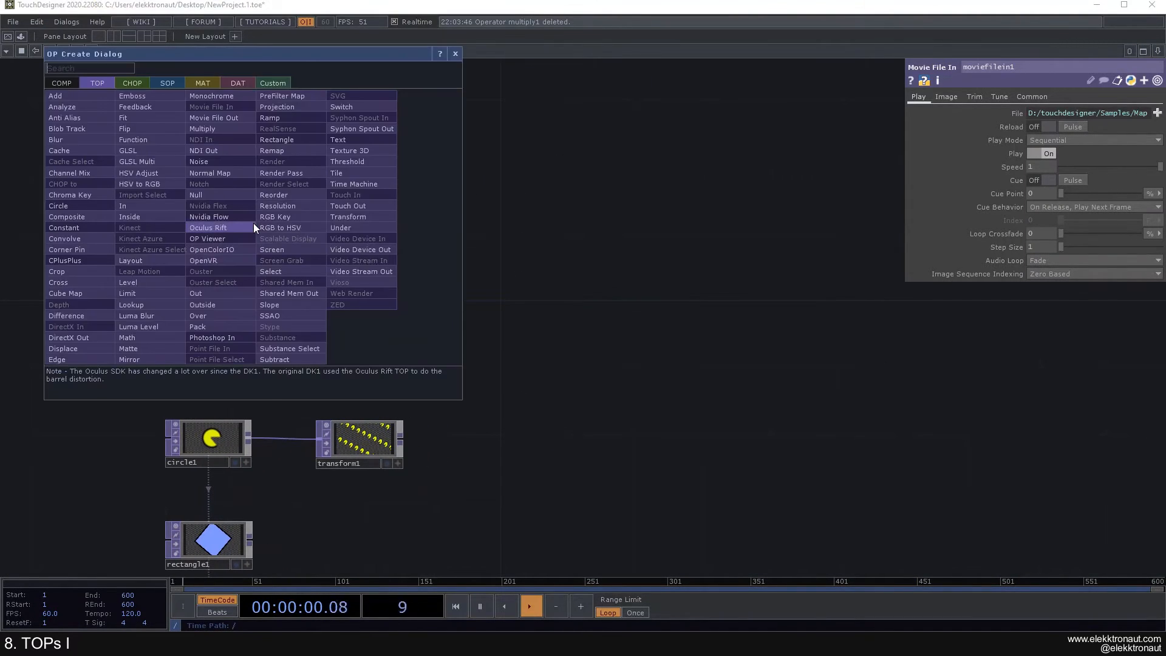
click(95, 226)
click(439, 220)
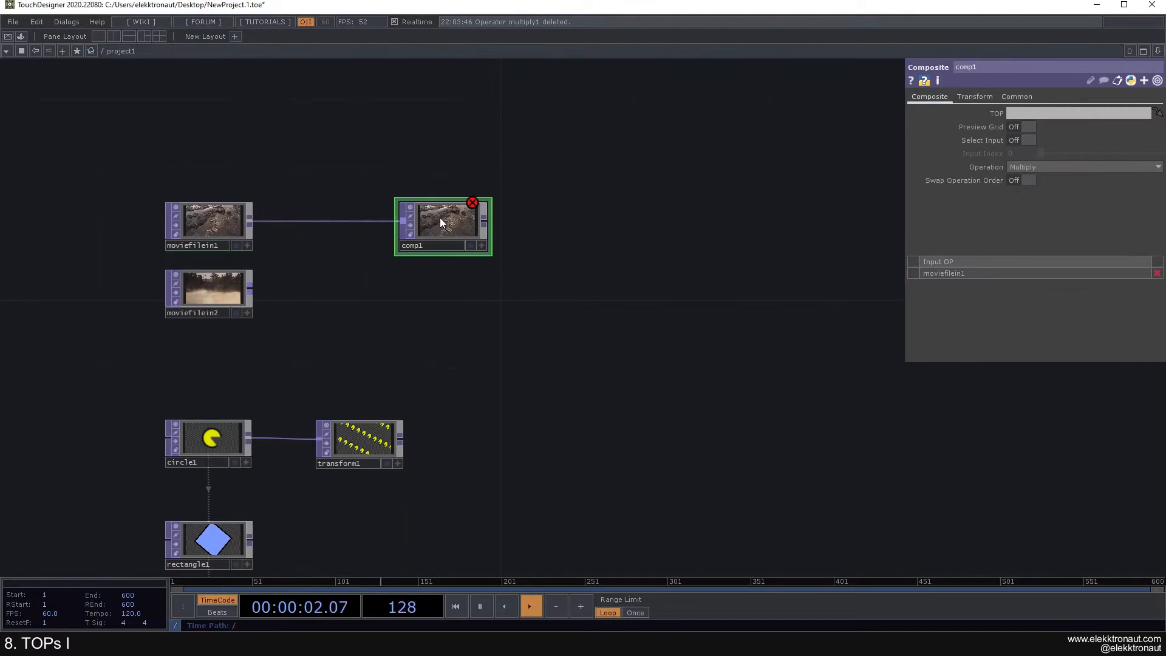
Step: Move comp1 far to the right of the movie nodes, with circle1 and comp1 in view
scroll(377, 249, up, 3)
drag(444, 244, 452, 300)
scroll(413, 275, up, 3)
scroll(412, 276, down, 3)
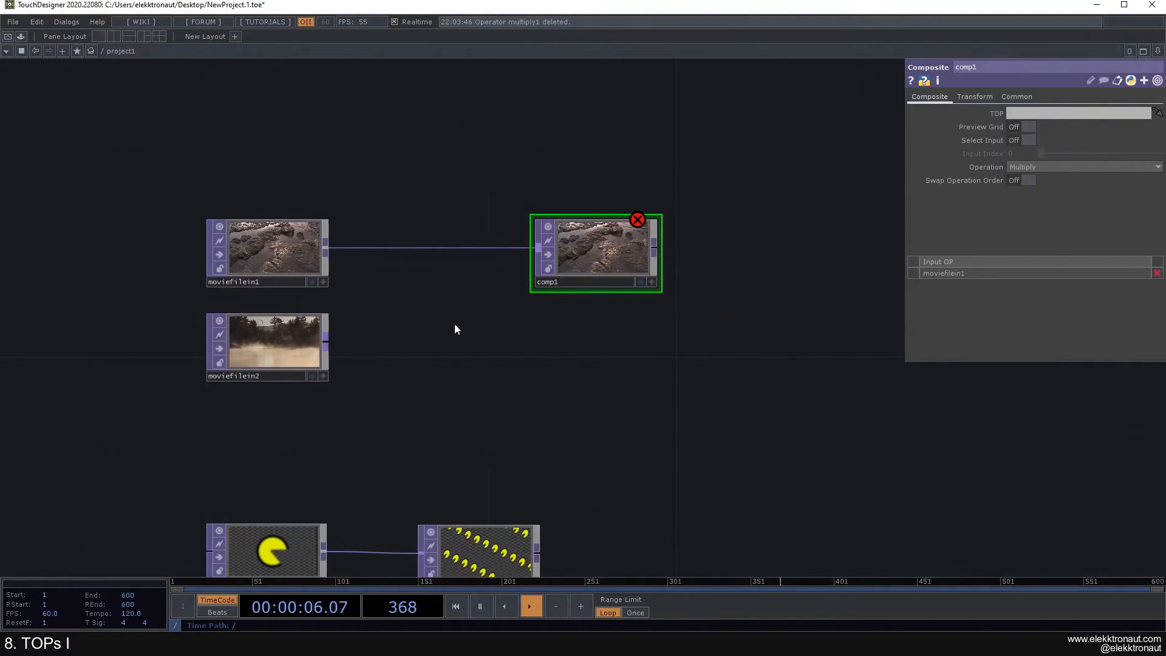
drag(452, 348, 358, 338)
drag(528, 253, 739, 254)
drag(584, 326, 524, 302)
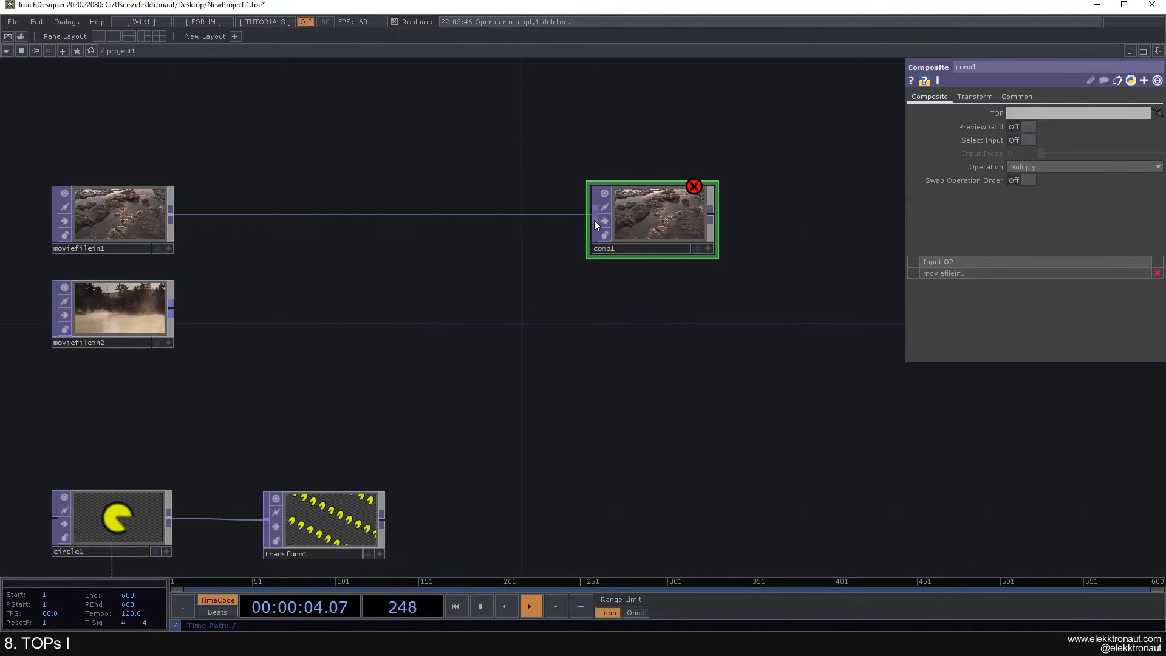
drag(530, 253, 568, 256)
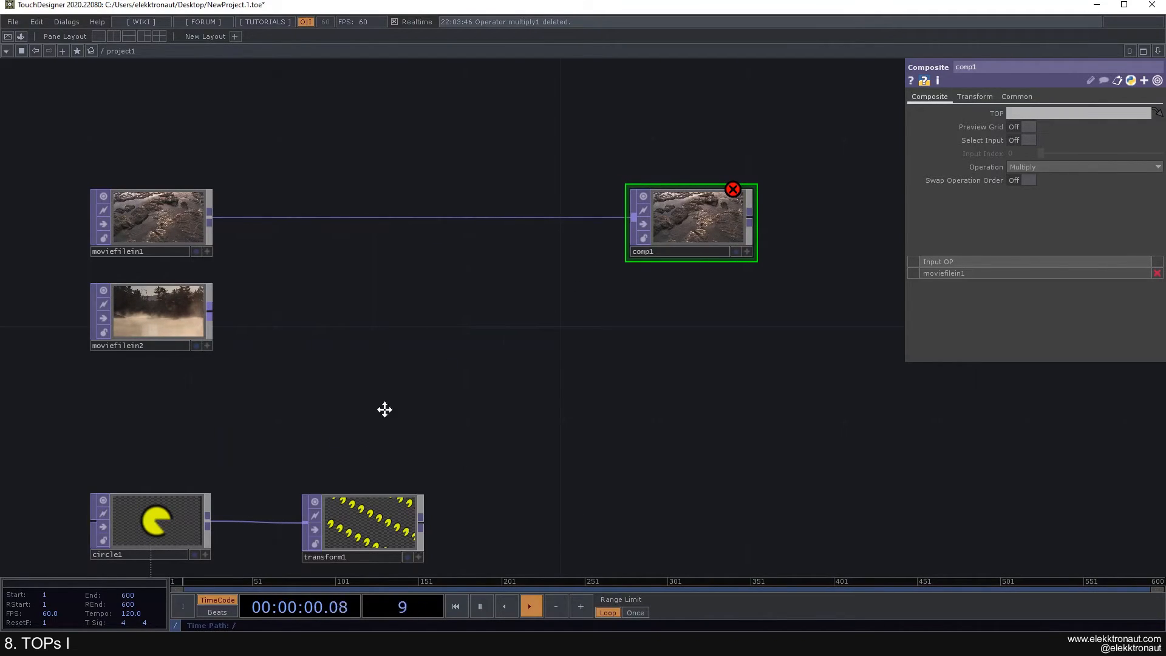
drag(367, 416, 455, 360)
scroll(167, 489, up, 3)
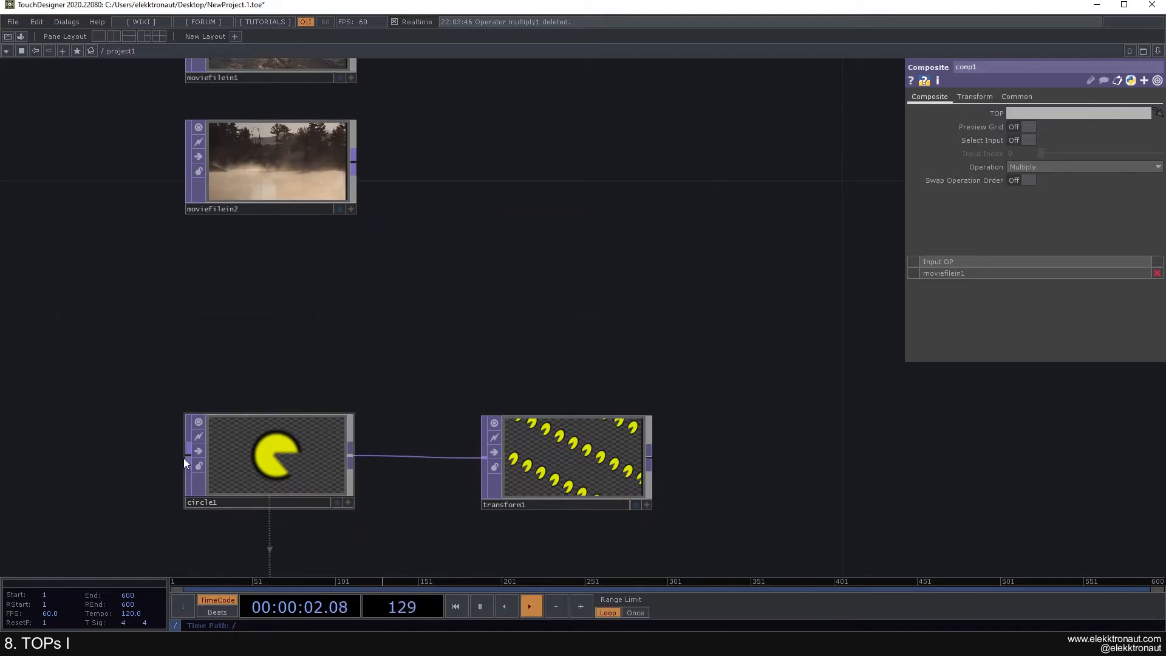
scroll(187, 455, down, 3)
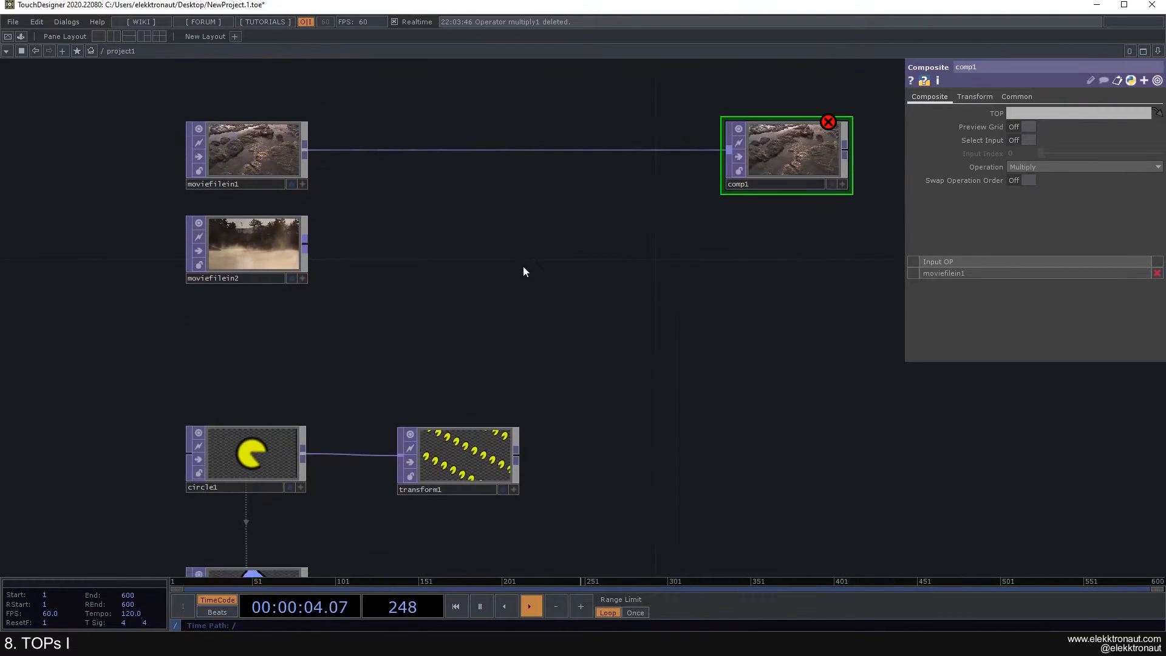
drag(535, 258, 373, 362)
scroll(567, 271, up, 3)
scroll(560, 253, down, 4)
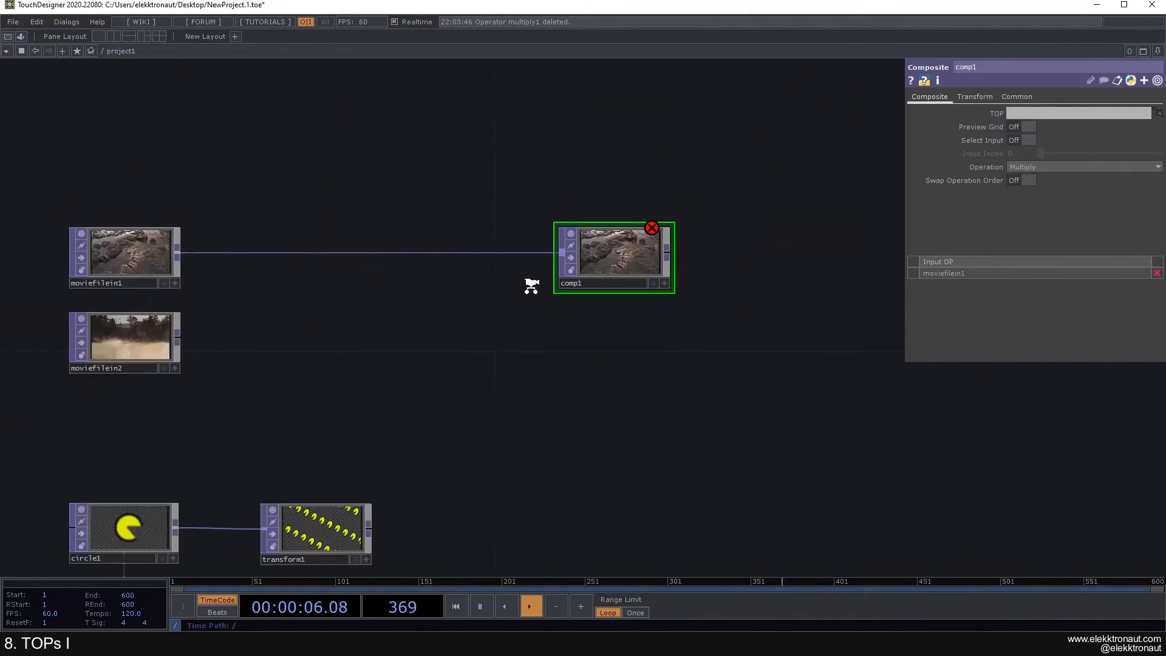
scroll(380, 304, up, 2)
drag(489, 455, 475, 430)
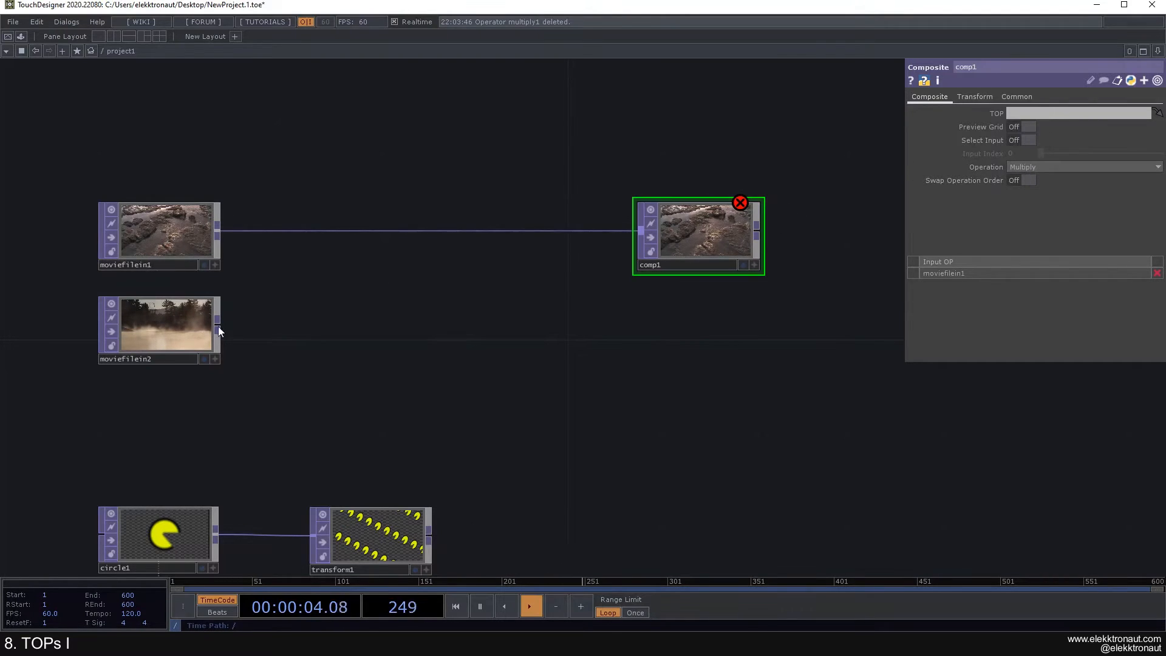
Step: Wire moviefilein2 into comp1's second input
drag(223, 327, 629, 263)
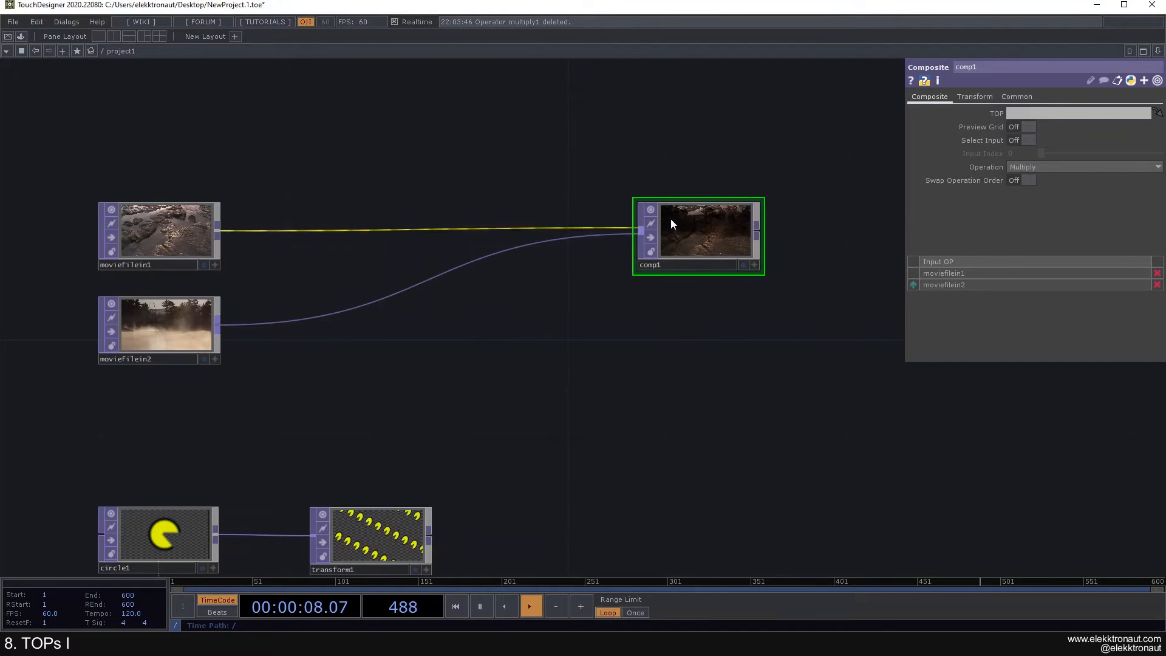
scroll(591, 307, up, 3)
scroll(553, 269, up, 3)
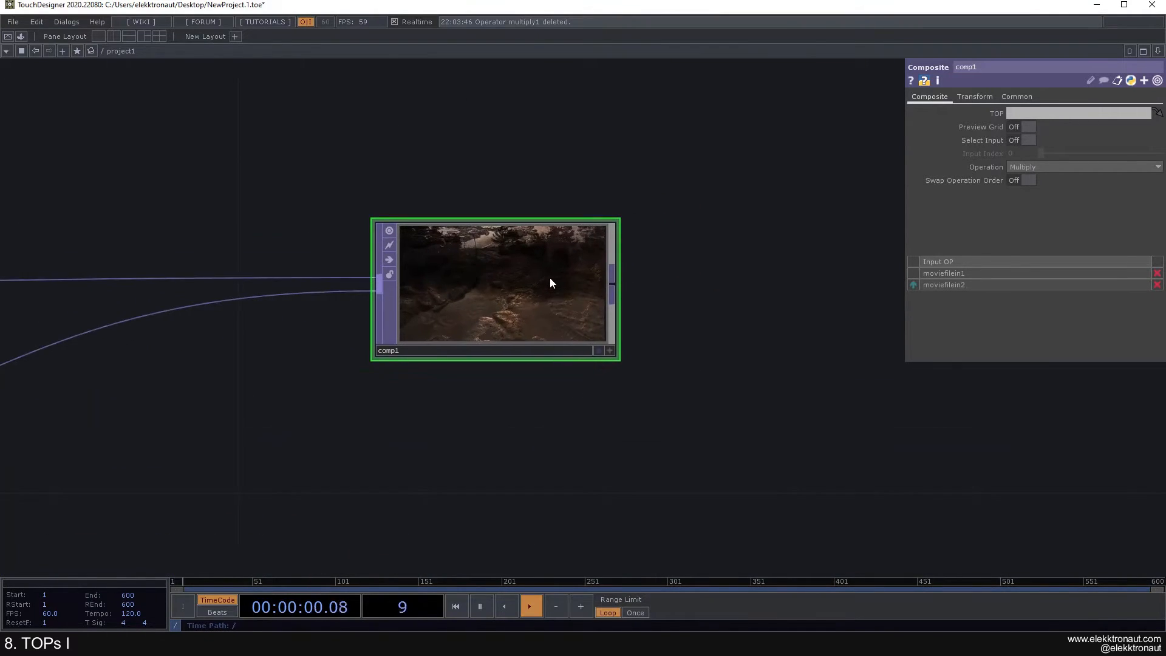
scroll(549, 278, down, 3)
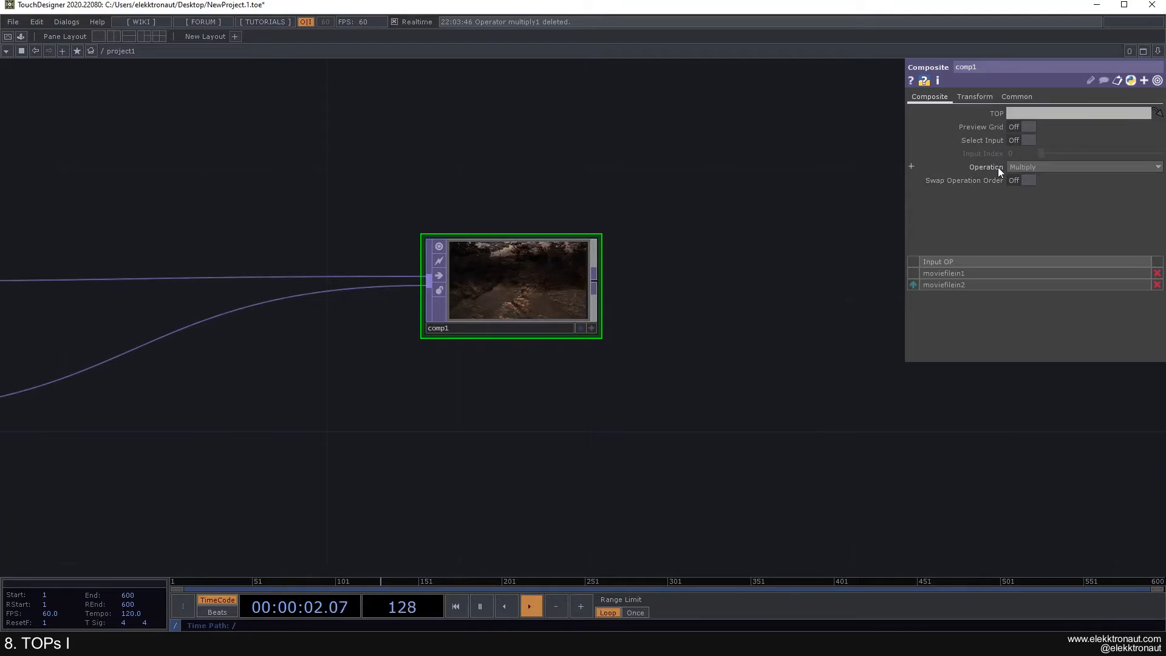
Step: Set comp1's operation to Difference to preview the blend
click(1026, 167)
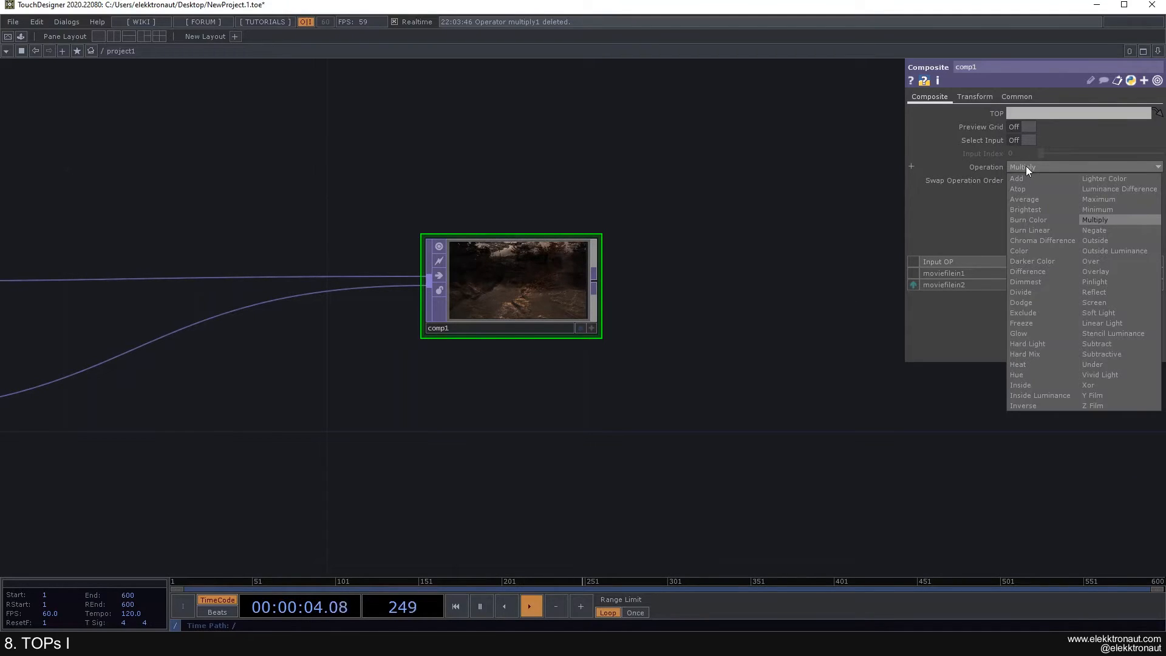
click(1036, 271)
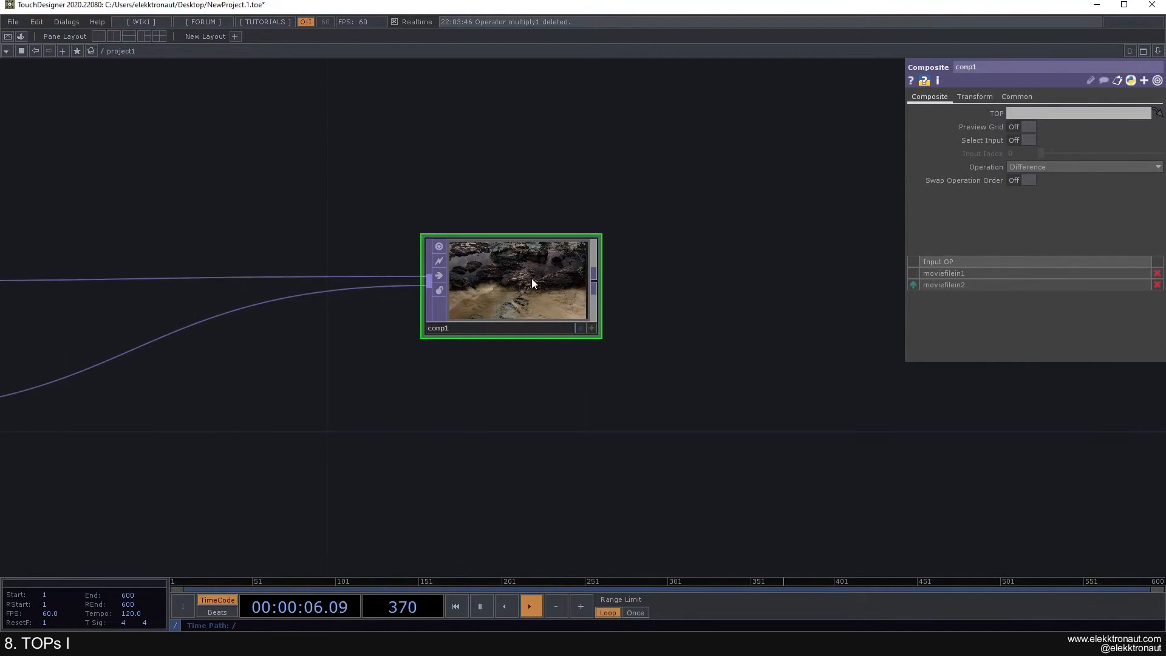
scroll(532, 277, up, 3)
scroll(535, 273, down, 2)
scroll(516, 274, up, 3)
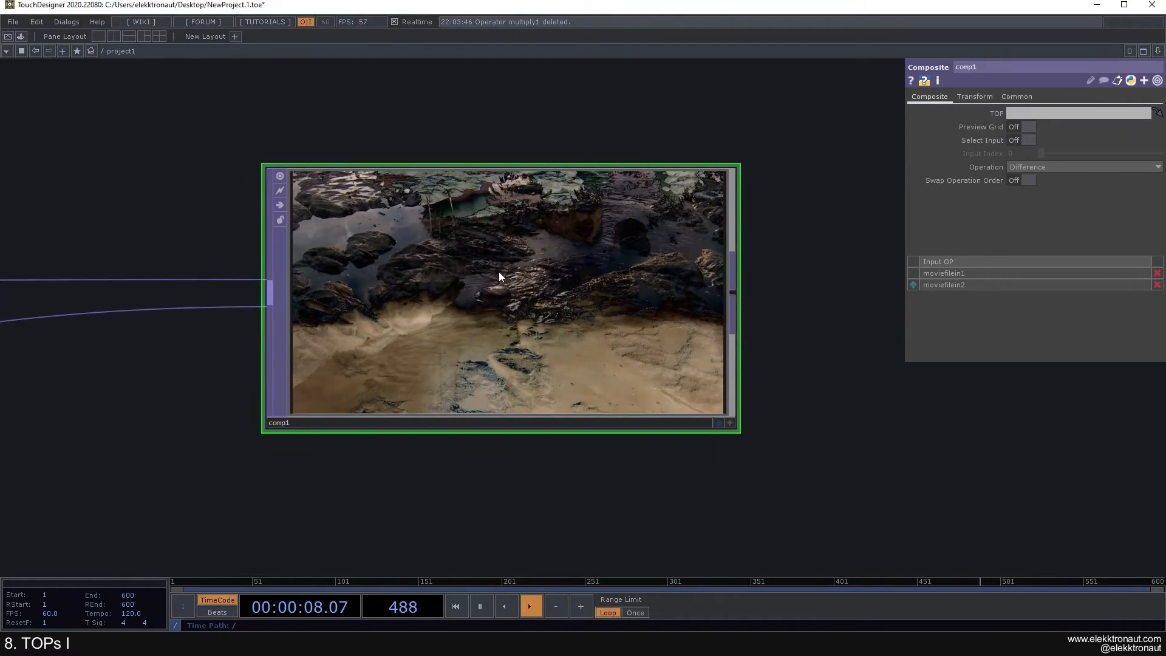
scroll(534, 263, up, 1)
scroll(535, 263, up, 2)
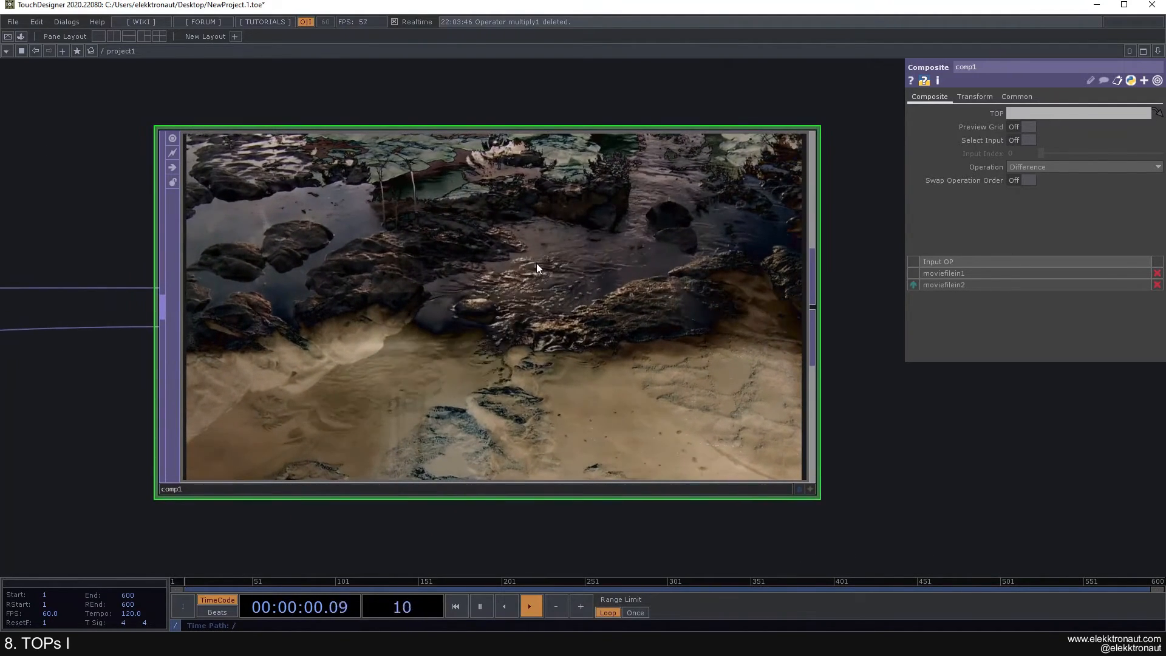
scroll(536, 257, down, 3)
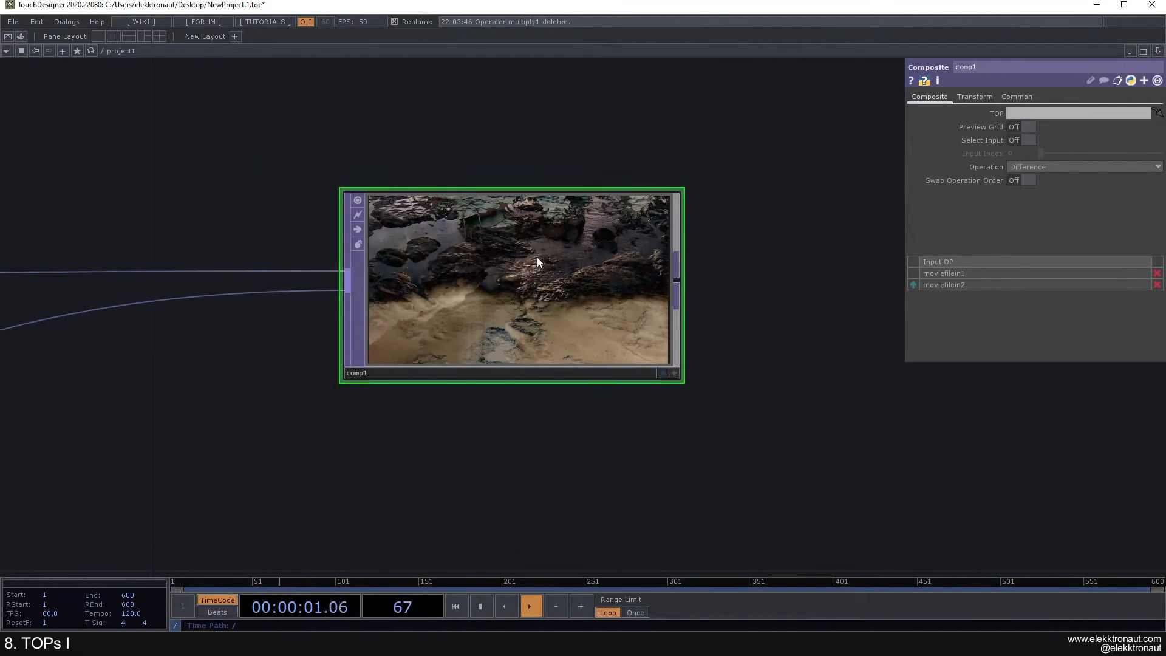
Step: Try Subtract, Average, Exclude, Difference and Screen on comp1, settling on Soft Light
click(1080, 166)
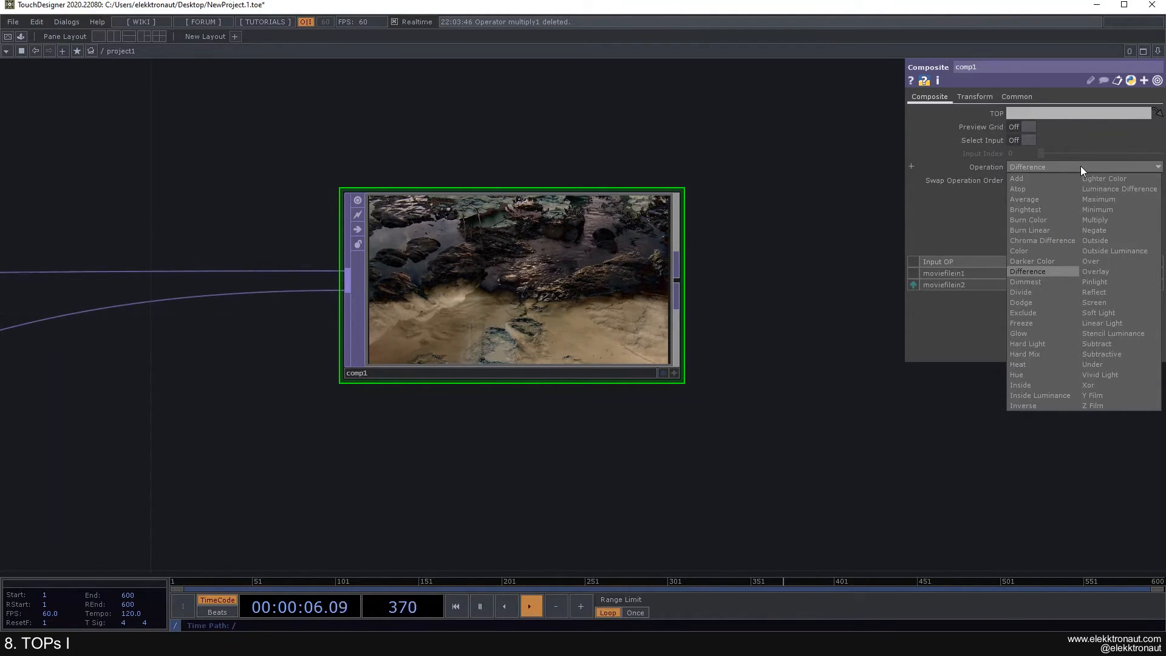
click(1105, 343)
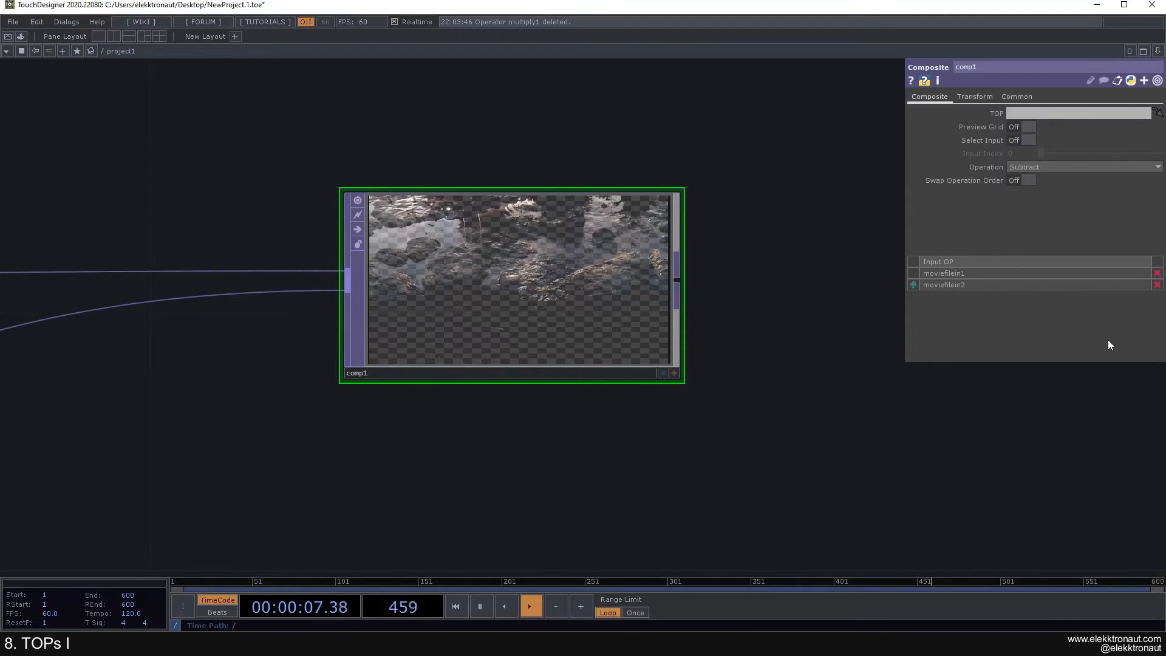
click(1045, 169)
click(1035, 200)
click(1043, 168)
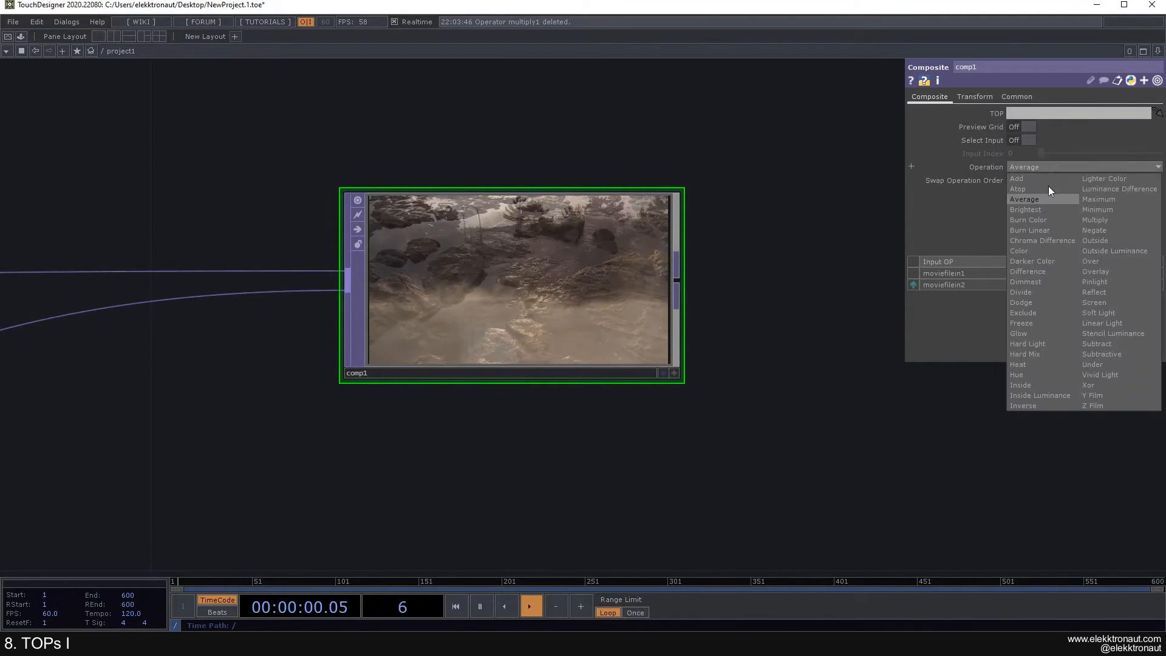
click(1036, 315)
click(1037, 165)
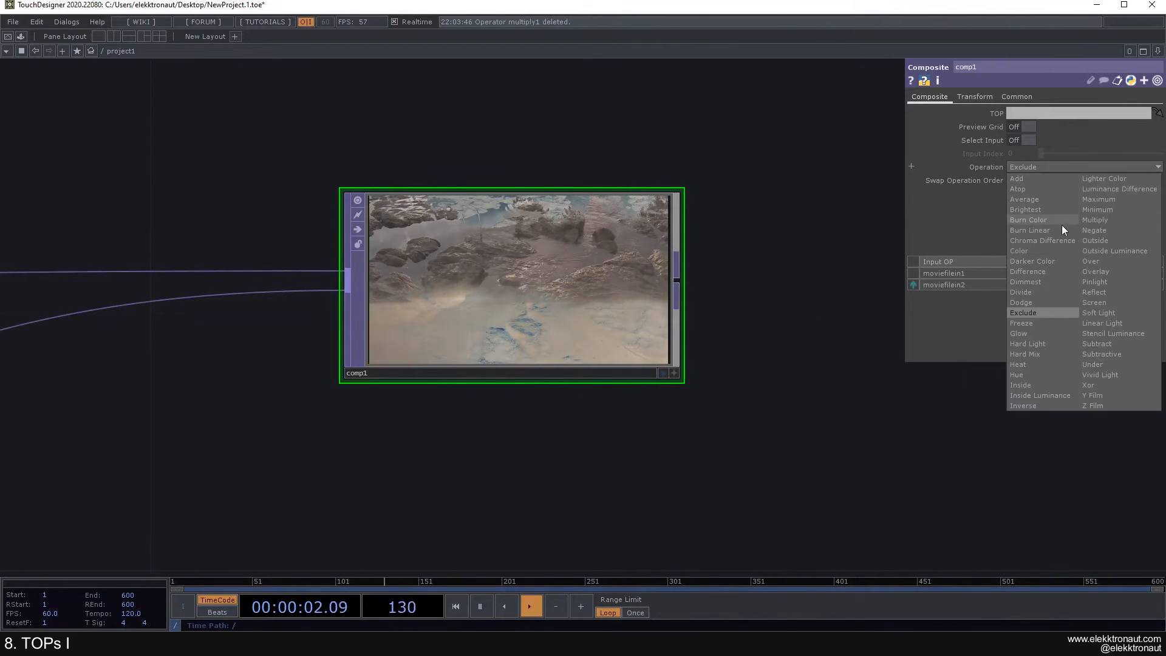
click(1040, 272)
click(1048, 165)
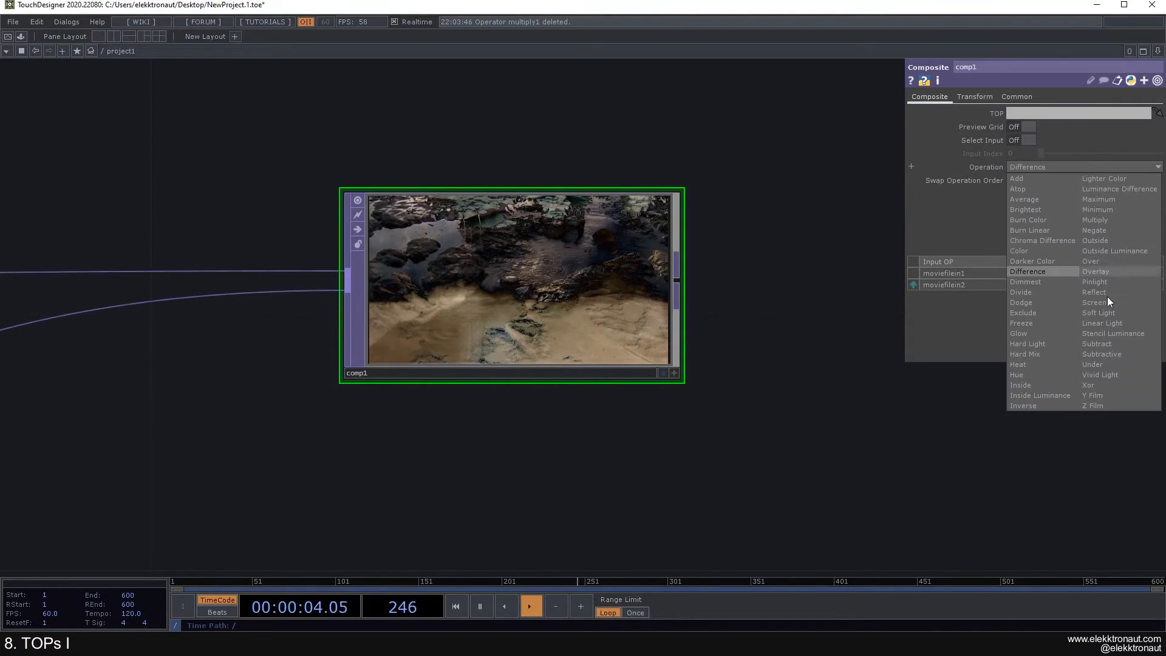
click(1106, 305)
click(1079, 167)
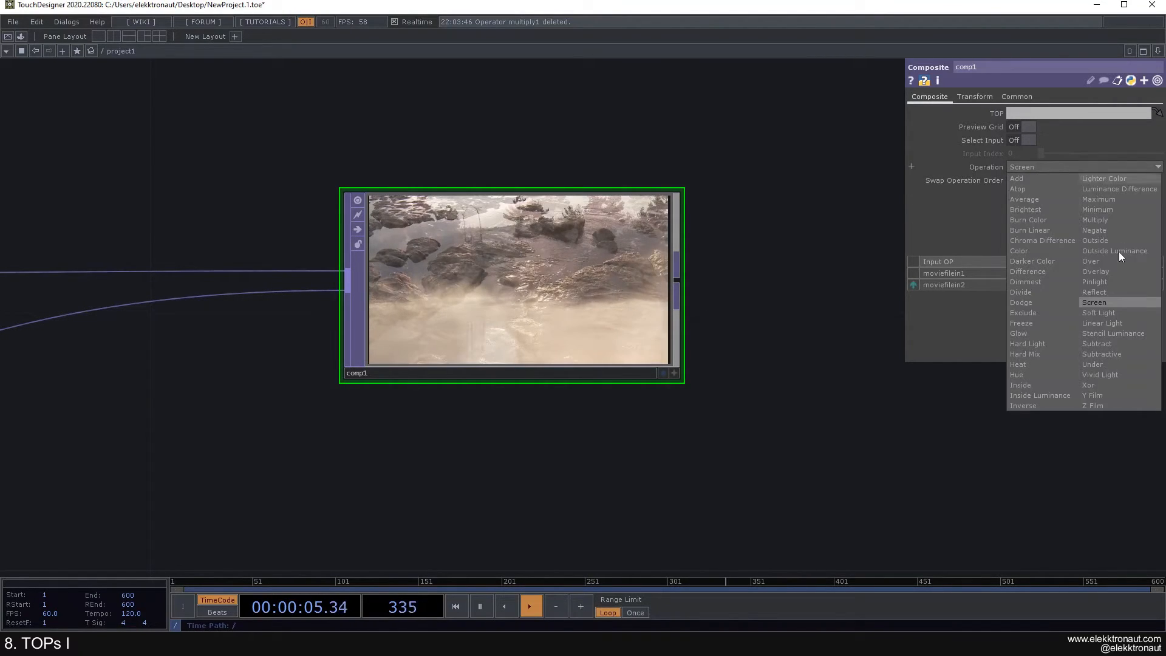
click(1102, 313)
Step: Move comp1 nearer the movies and compare transform1's parameters with comp1's
scroll(649, 271, down, 5)
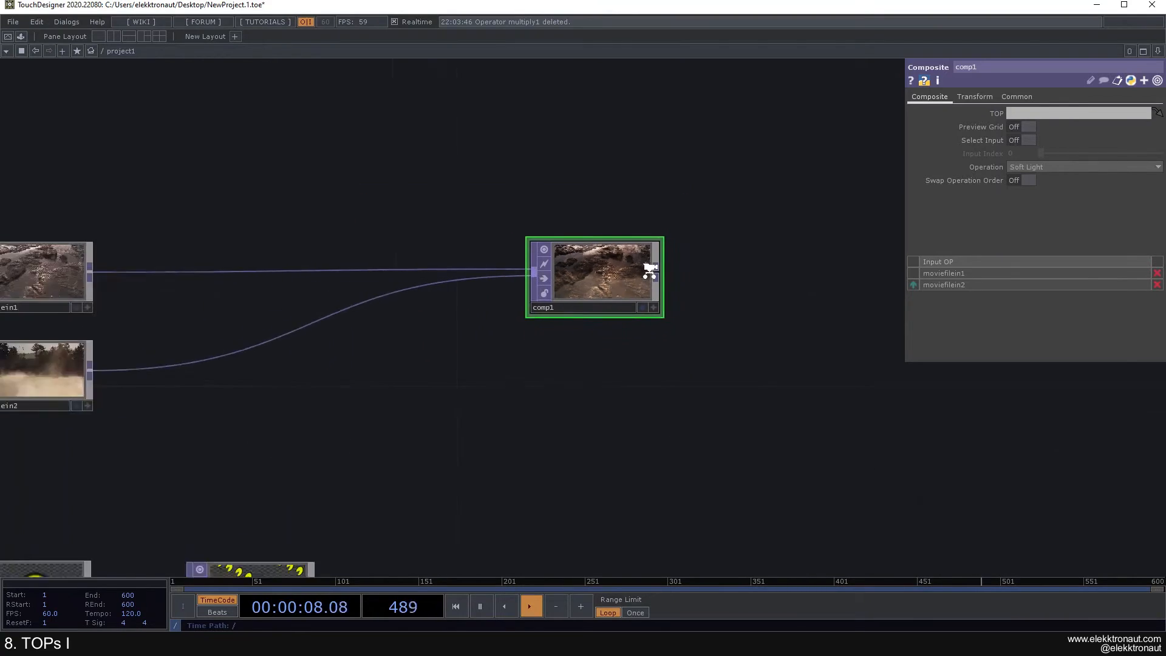
drag(582, 284, 481, 213)
drag(466, 295, 508, 246)
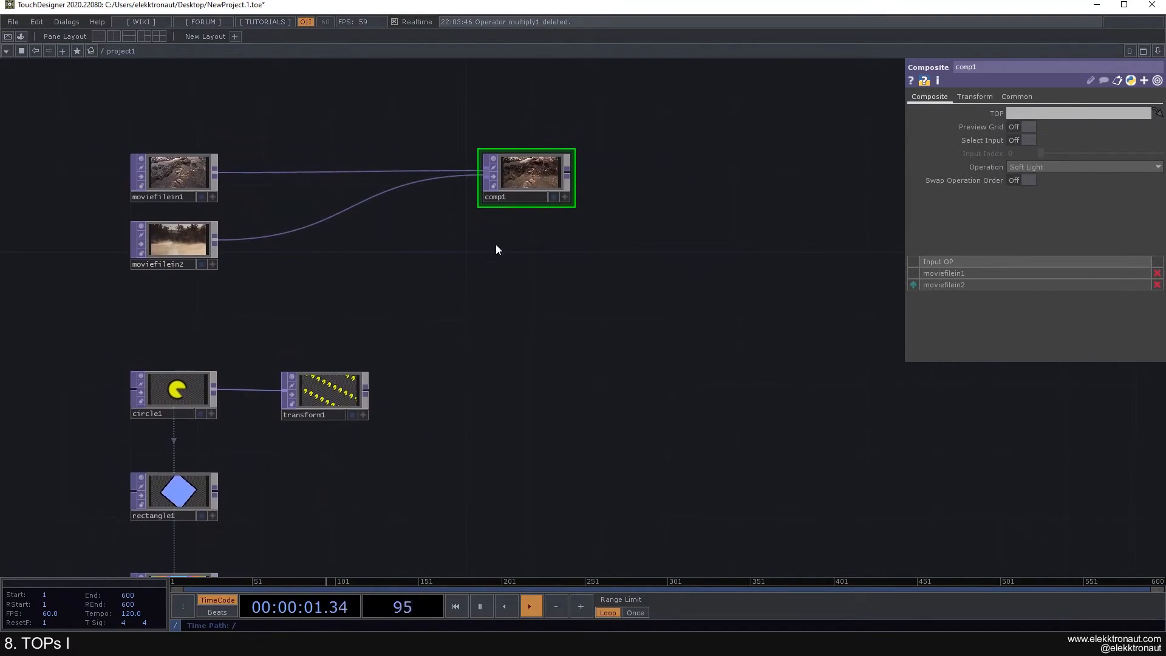
scroll(340, 390, up, 2)
click(340, 390)
scroll(340, 388, down, 1)
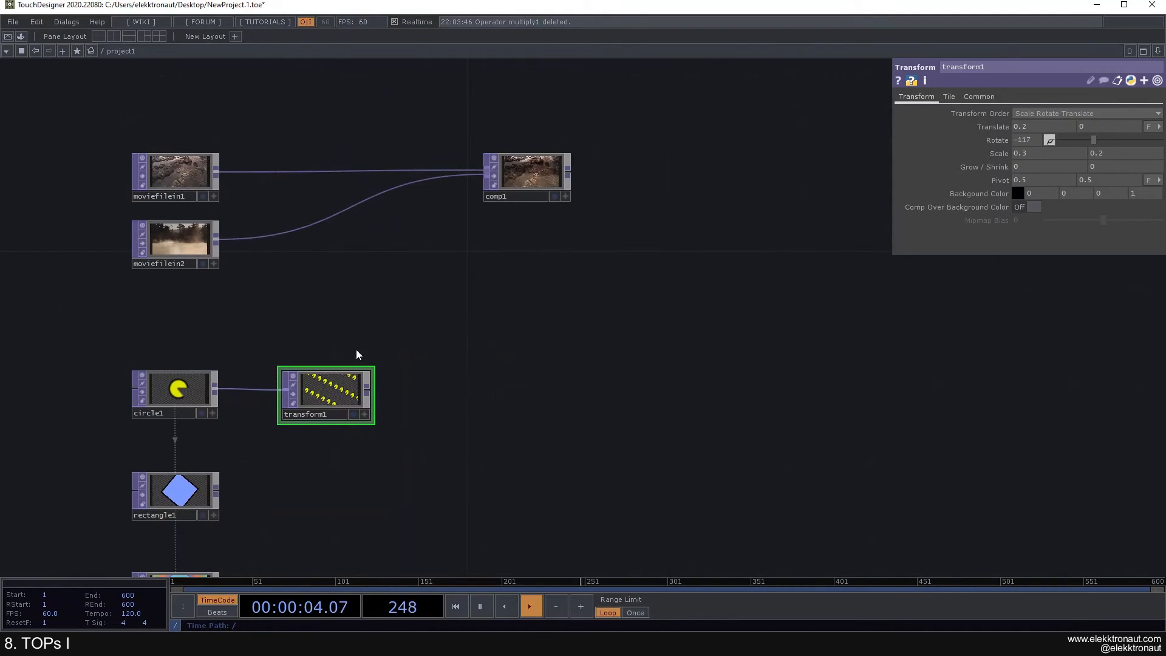
click(531, 180)
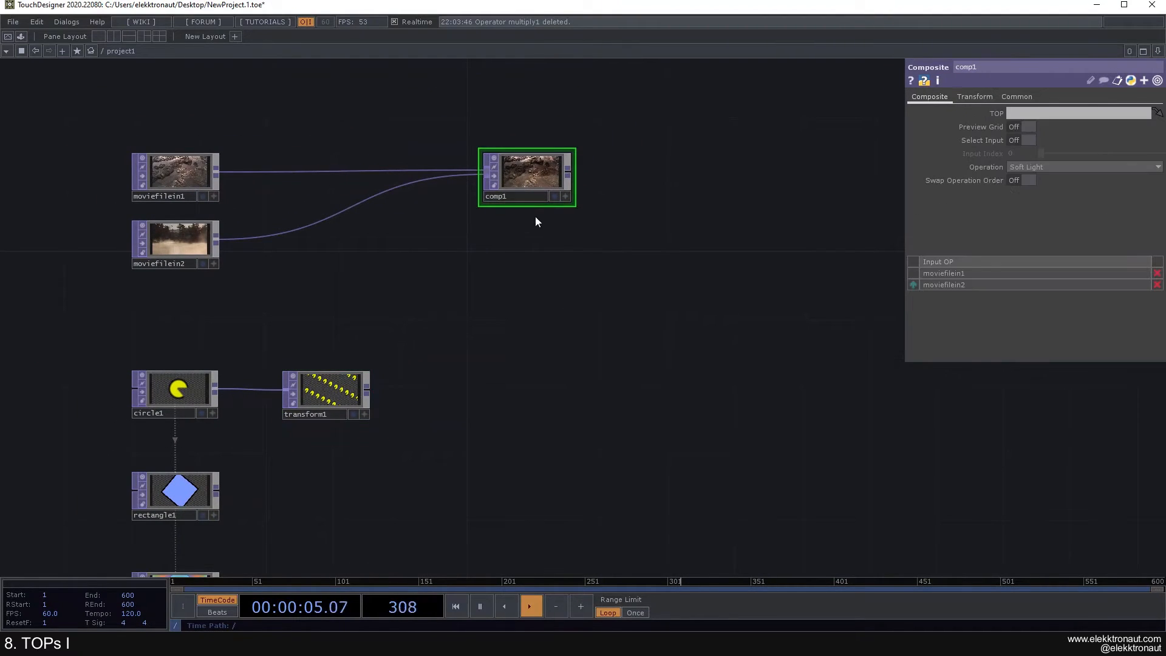
scroll(341, 397, up, 2)
click(340, 397)
click(595, 112)
drag(540, 259, 477, 317)
Step: Add an over1 Over node after comp1's output and place it to the right
right_click(599, 148)
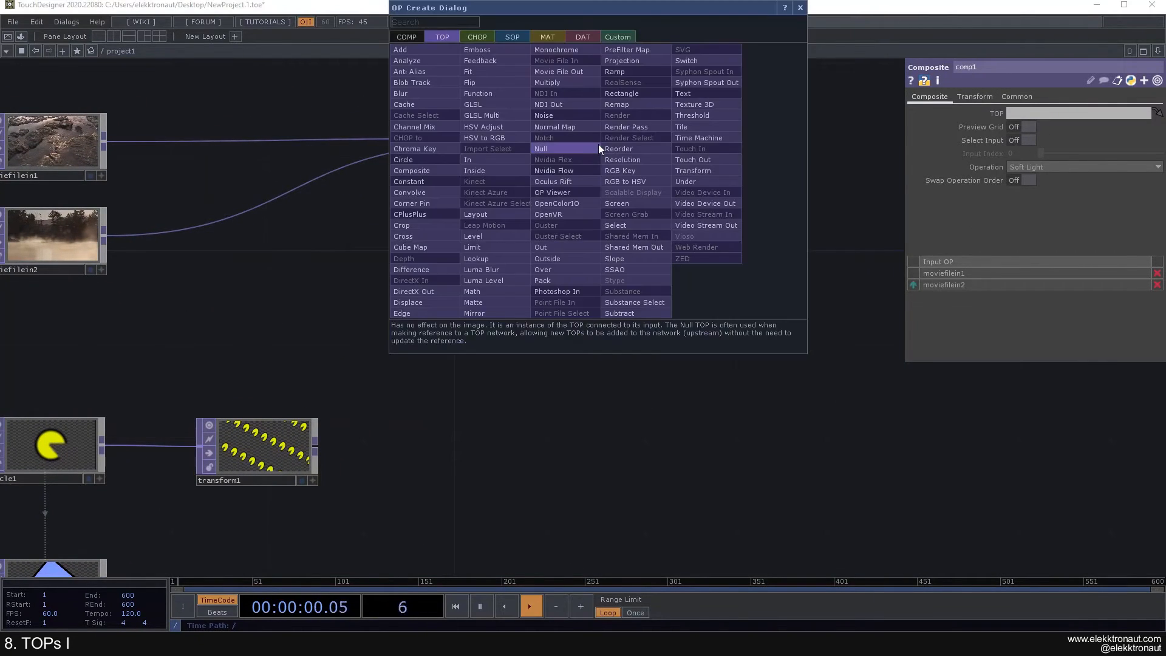
text(over)
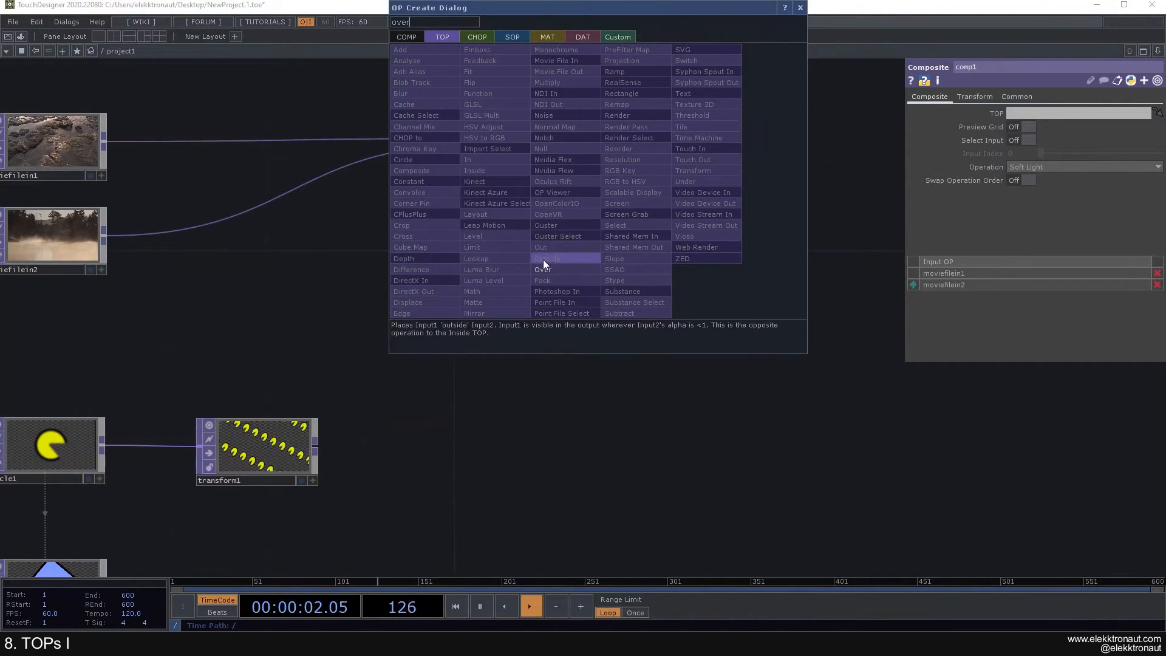
click(543, 267)
click(754, 149)
drag(658, 221, 568, 241)
drag(641, 173, 688, 169)
drag(578, 224, 530, 243)
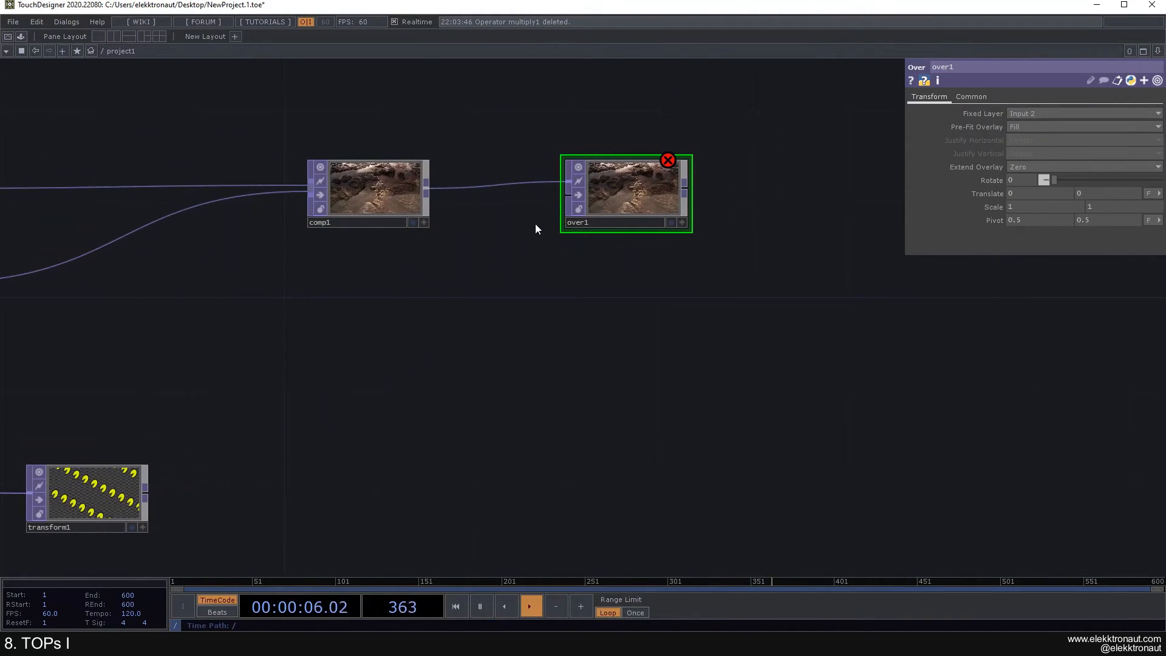
Step: Wire transform1's output into over1's second input
scroll(560, 221, up, 4)
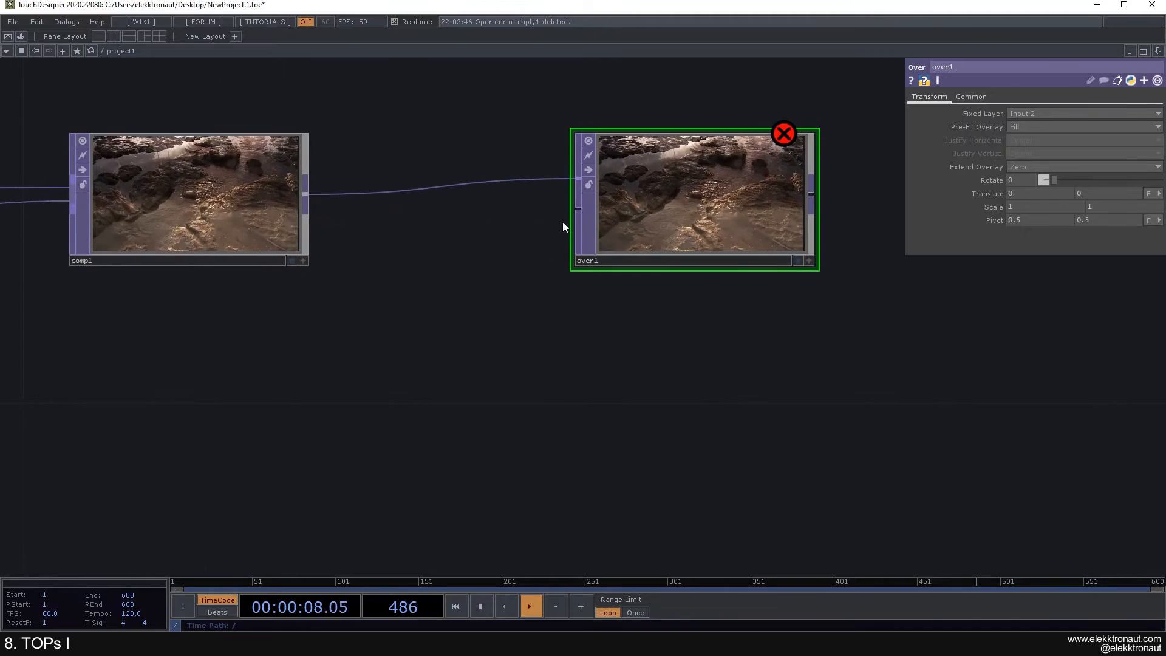
scroll(539, 221, down, 2)
scroll(486, 261, down, 3)
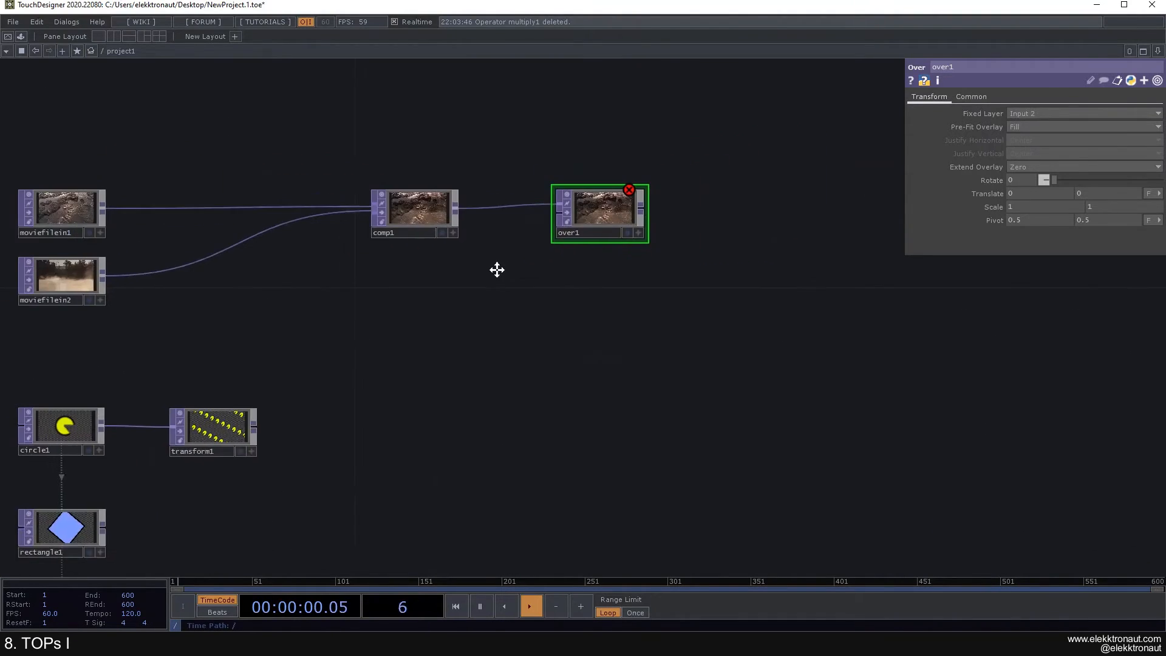
click(294, 410)
click(614, 205)
Step: Review comp1's and transform1's parameters
scroll(607, 206, up, 4)
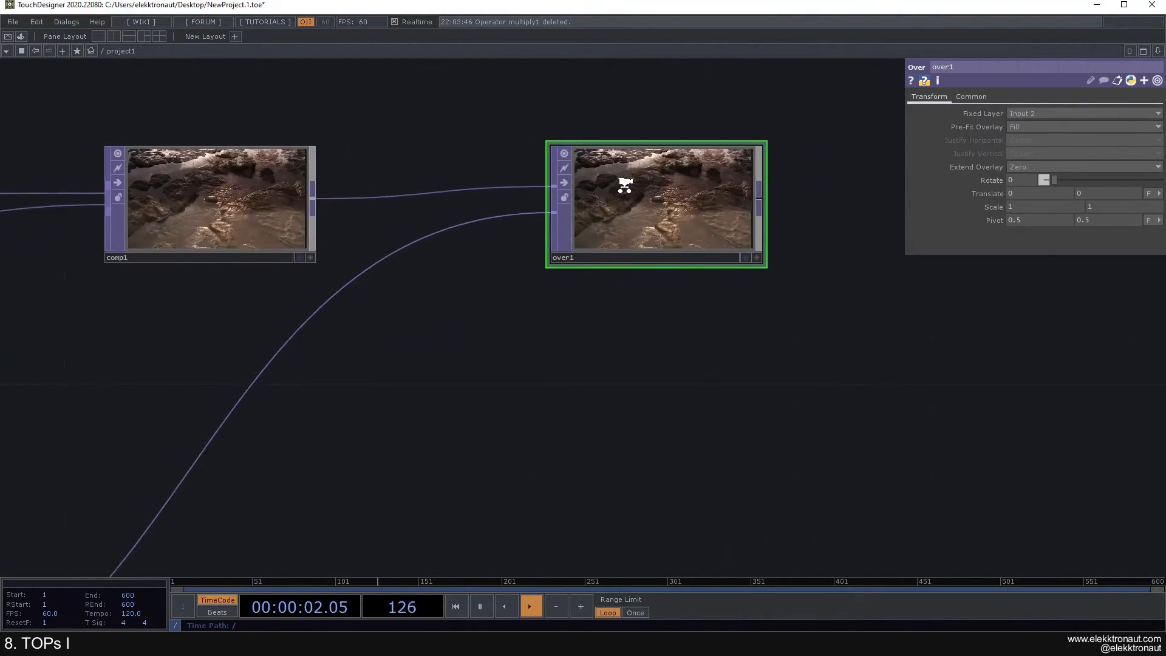
scroll(614, 238, down, 2)
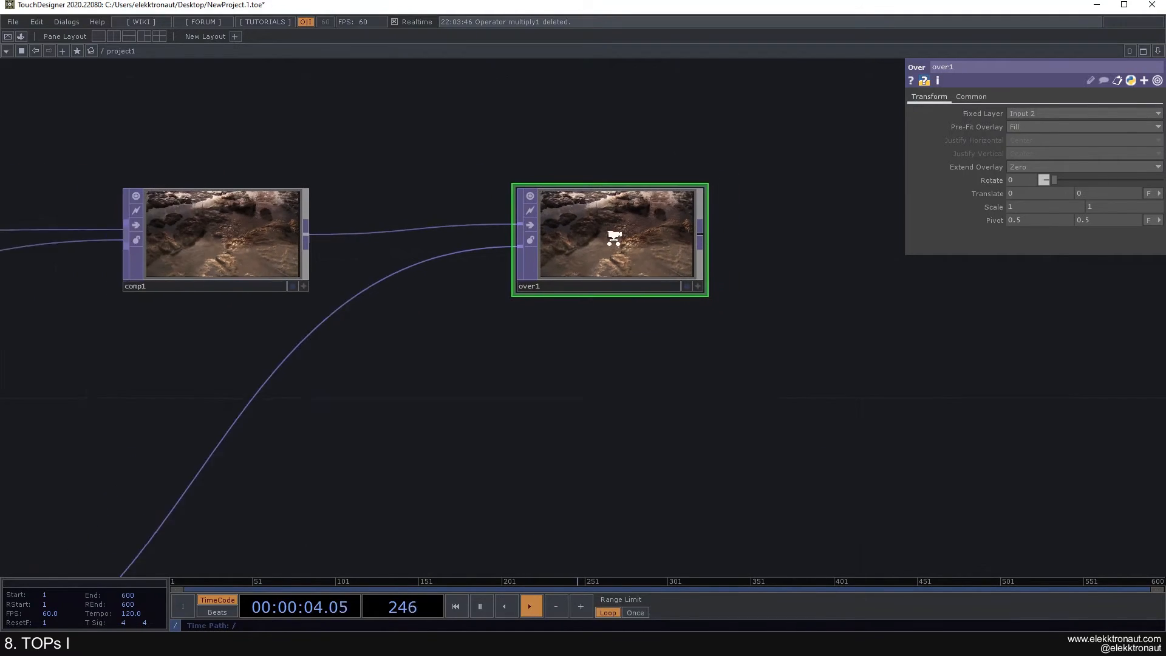
click(253, 228)
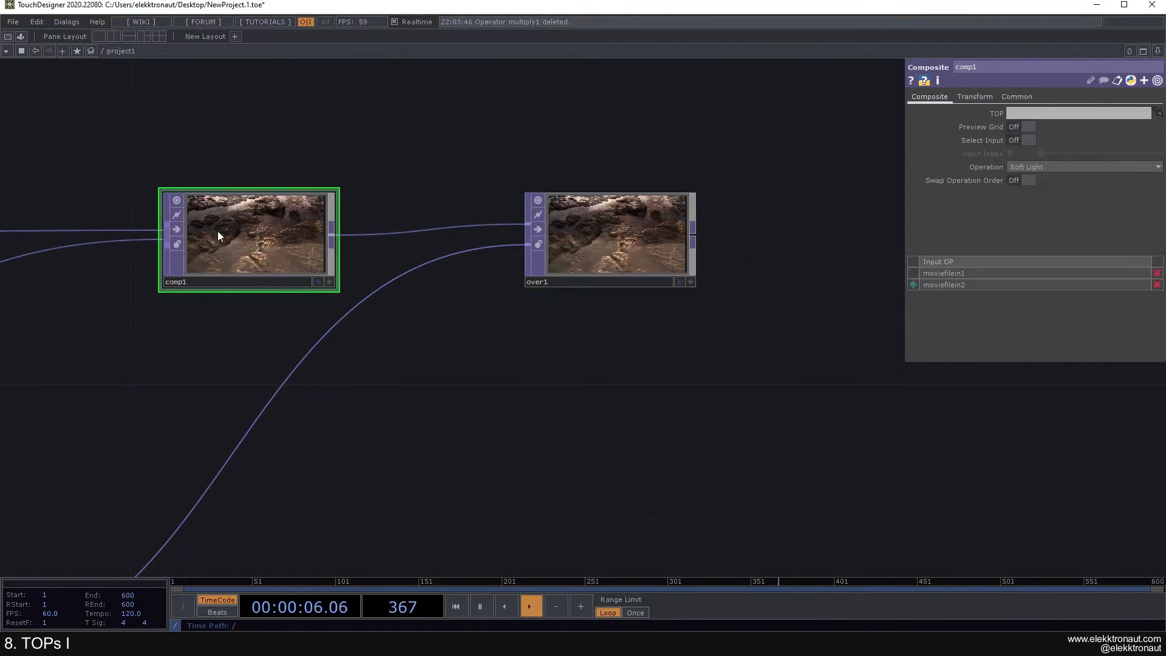
scroll(263, 241, down, 3)
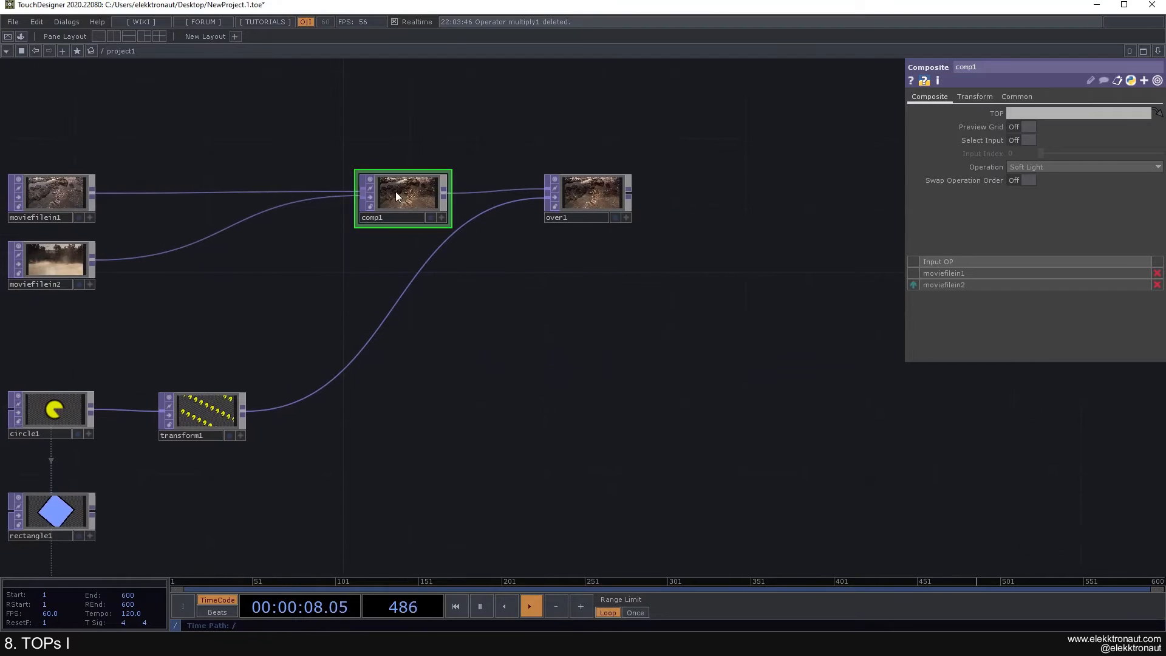
click(214, 412)
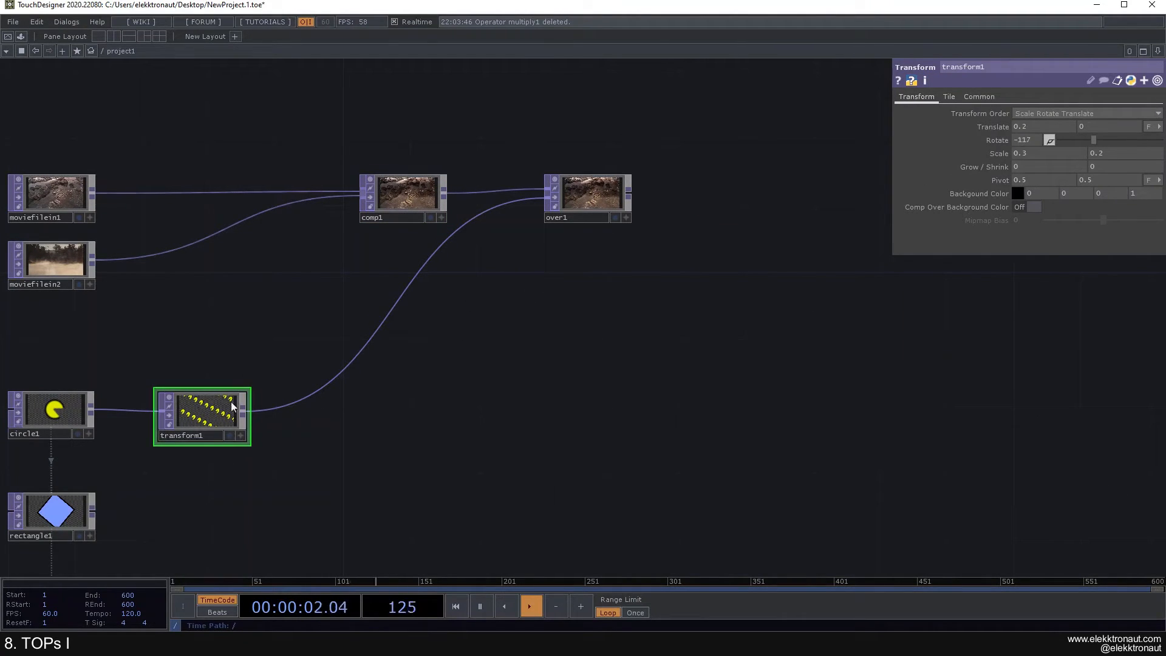
scroll(526, 146, up, 5)
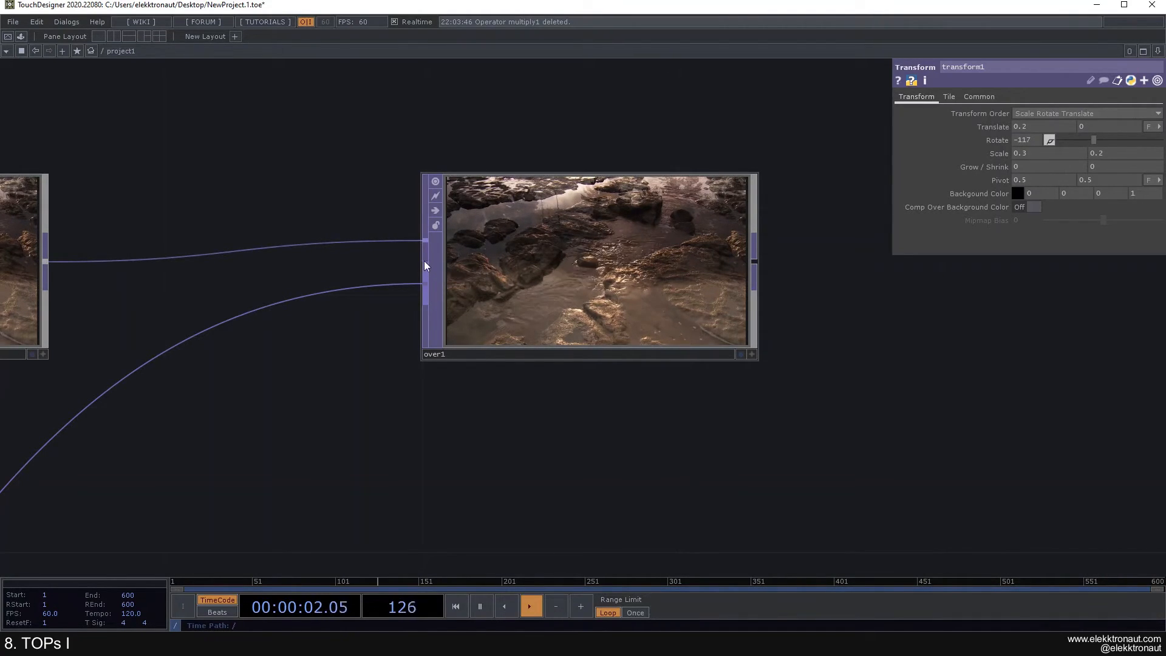
Step: Move comp1's wire to over1's second input so transform1 feeds input 1
drag(426, 240, 425, 279)
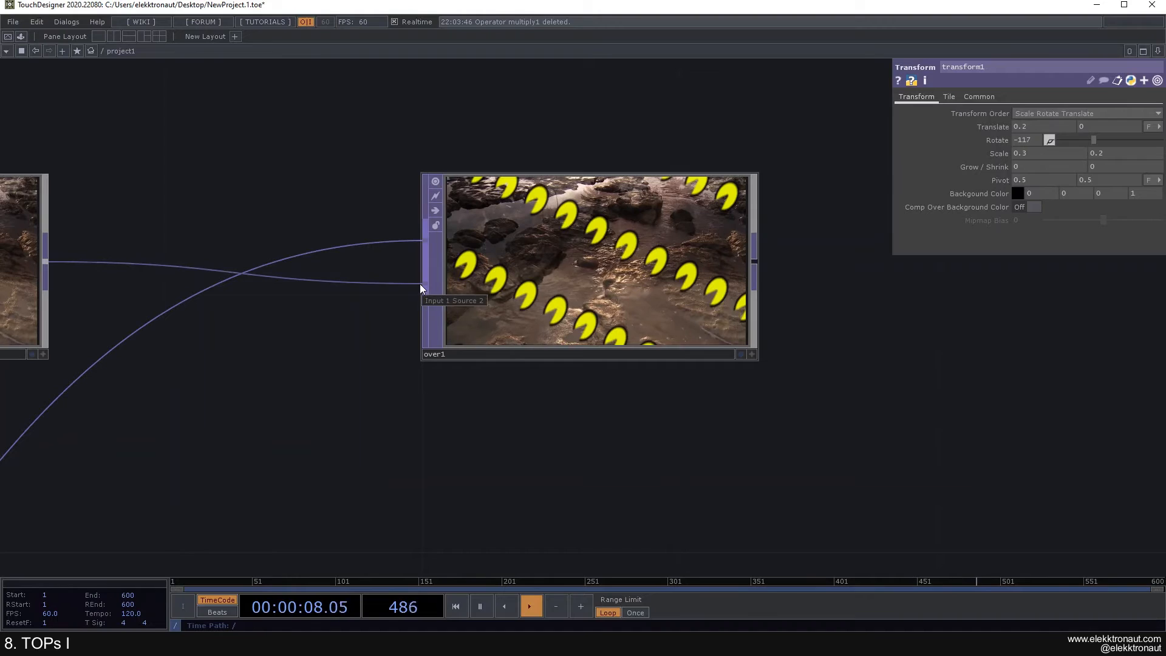
scroll(422, 325, down, 5)
middle_drag(416, 334, 495, 267)
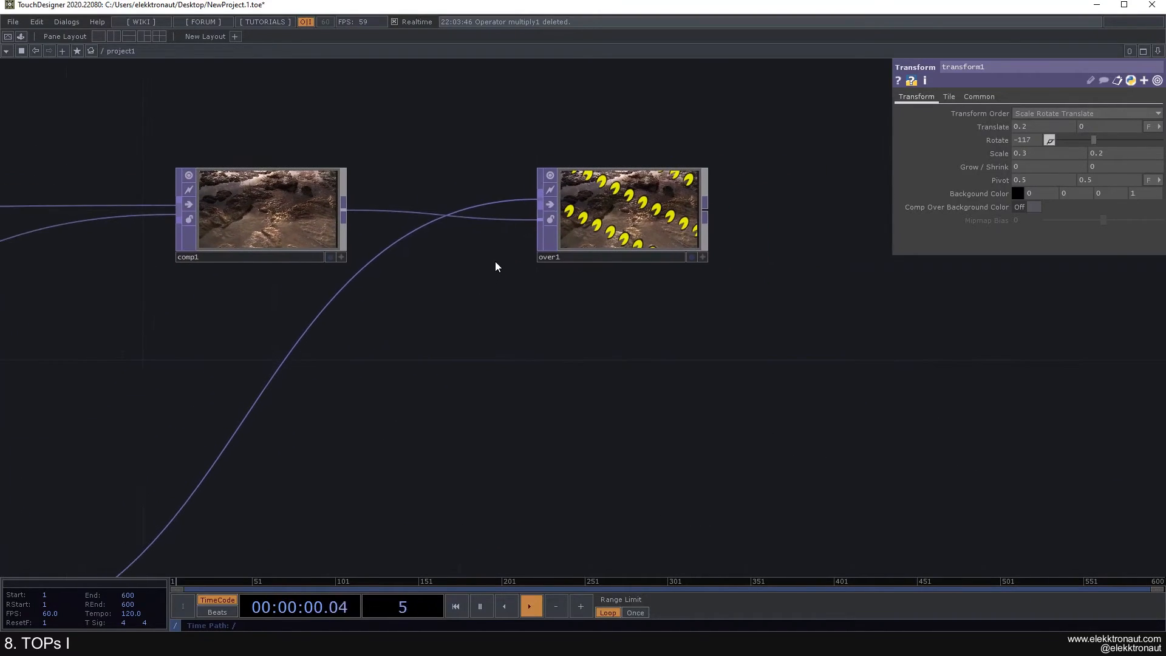
scroll(494, 267, down, 3)
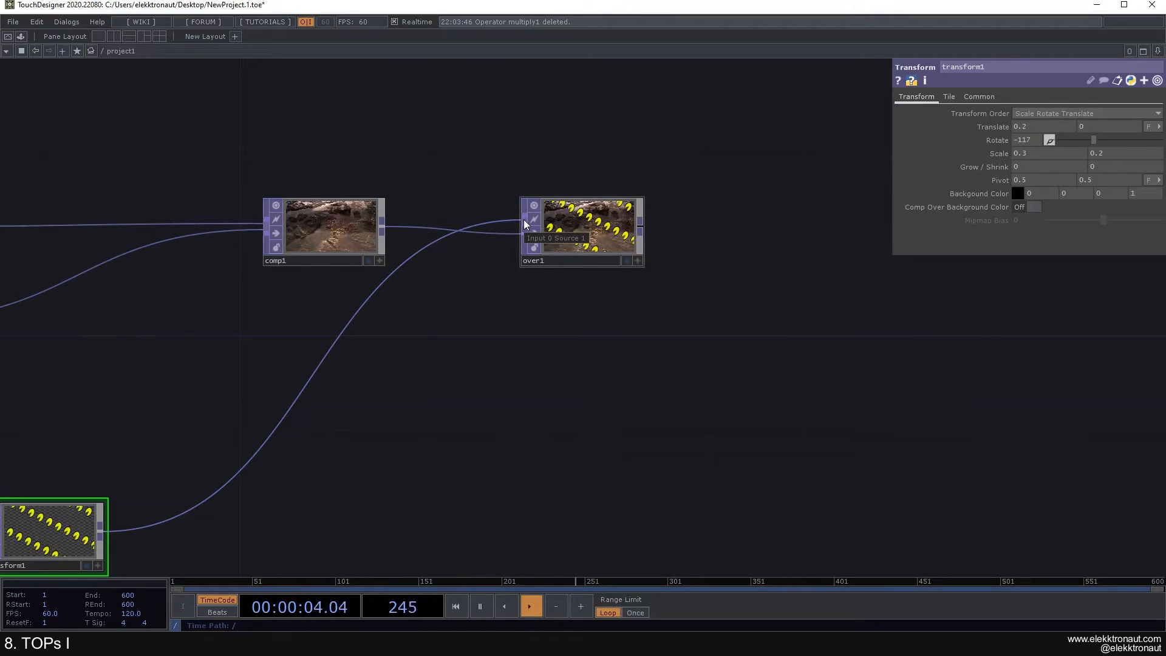
Step: Check comp1, then over1's Common and Transform parameter pages
click(294, 224)
click(607, 222)
scroll(608, 221, up, 2)
click(966, 97)
click(931, 98)
scroll(596, 237, down, 3)
Step: Delete the over1 node
drag(470, 158, 437, 130)
scroll(487, 205, up, 2)
scroll(464, 191, down, 3)
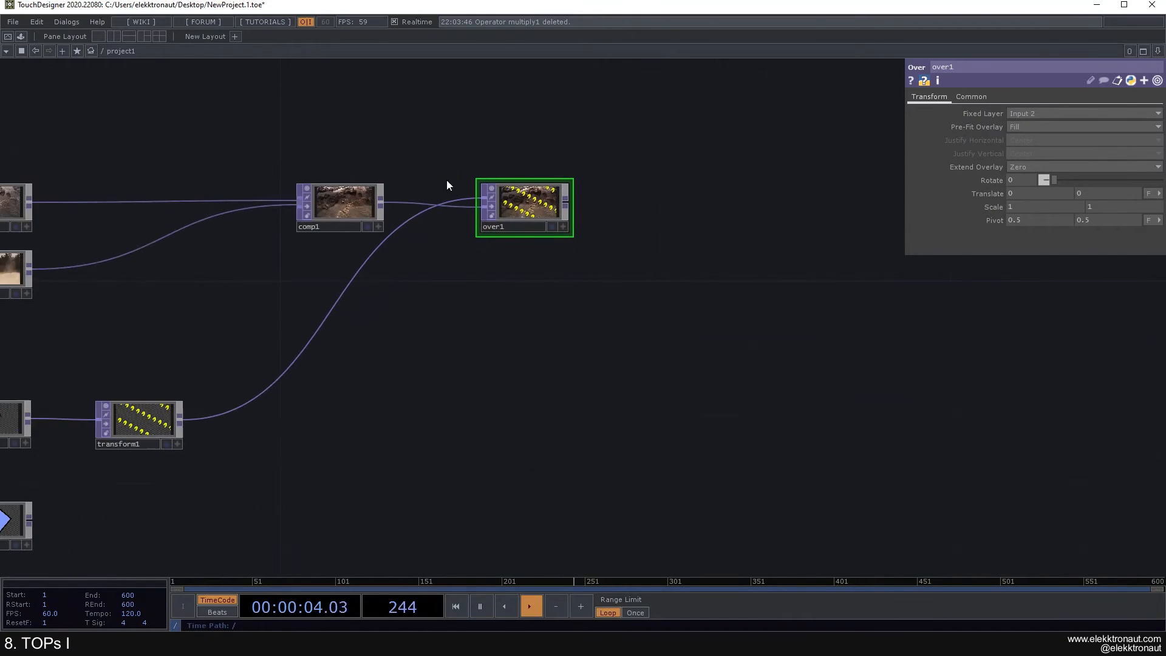
scroll(452, 180, up, 3)
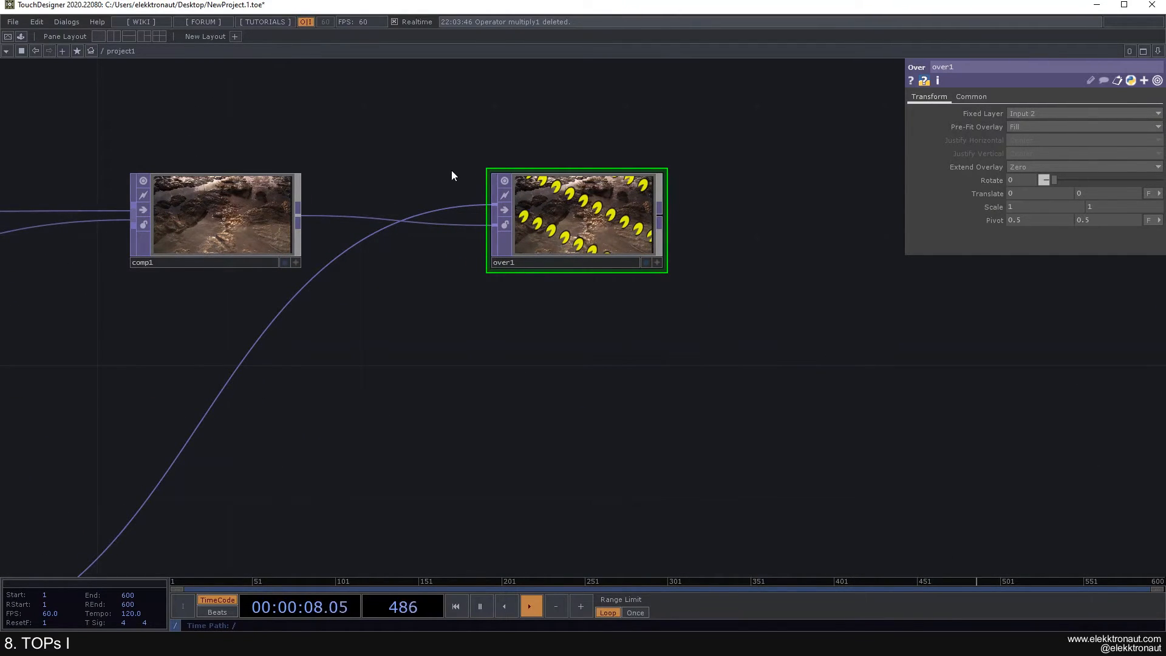
scroll(450, 177, down, 2)
scroll(455, 188, up, 2)
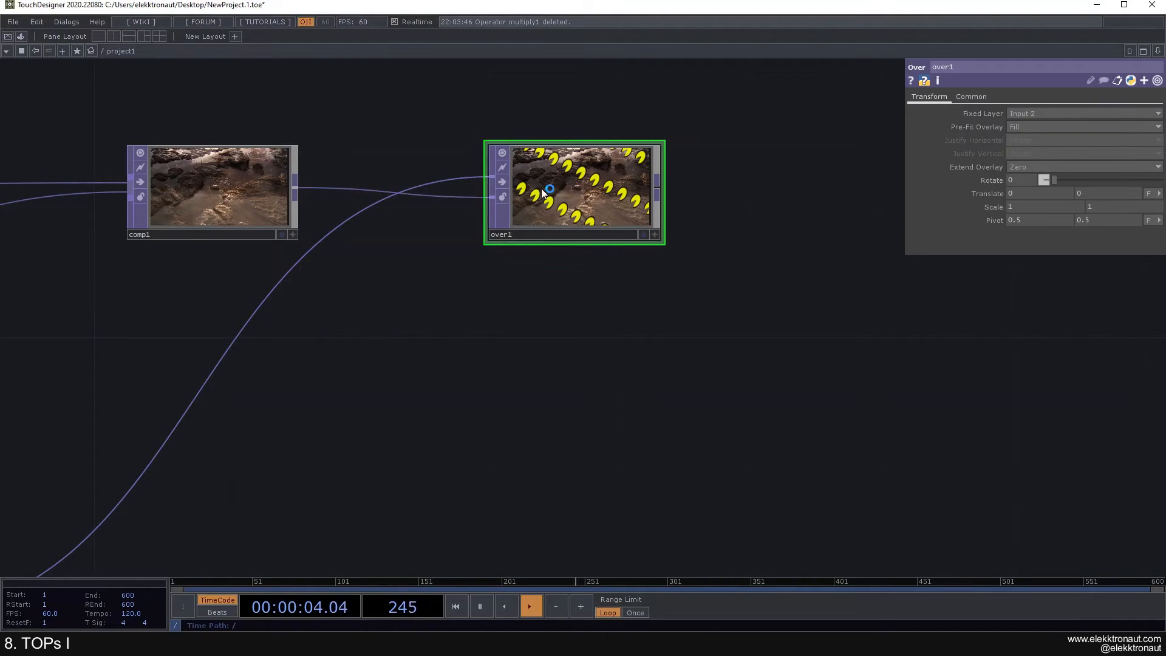
scroll(589, 217, up, 2)
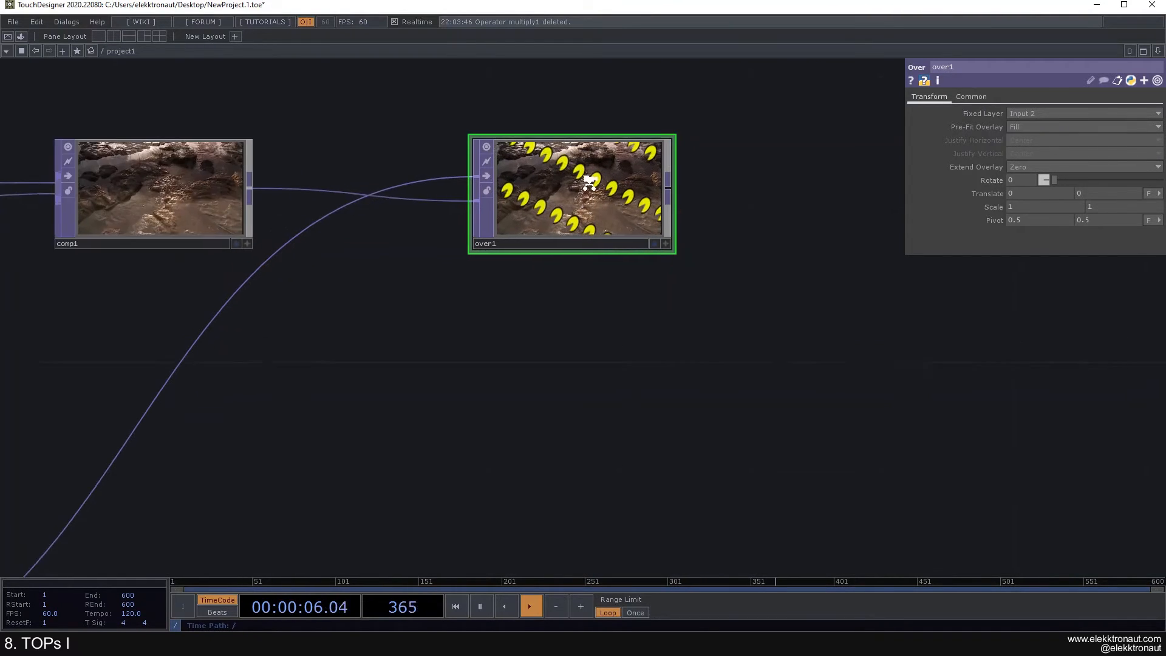
scroll(590, 181, down, 4)
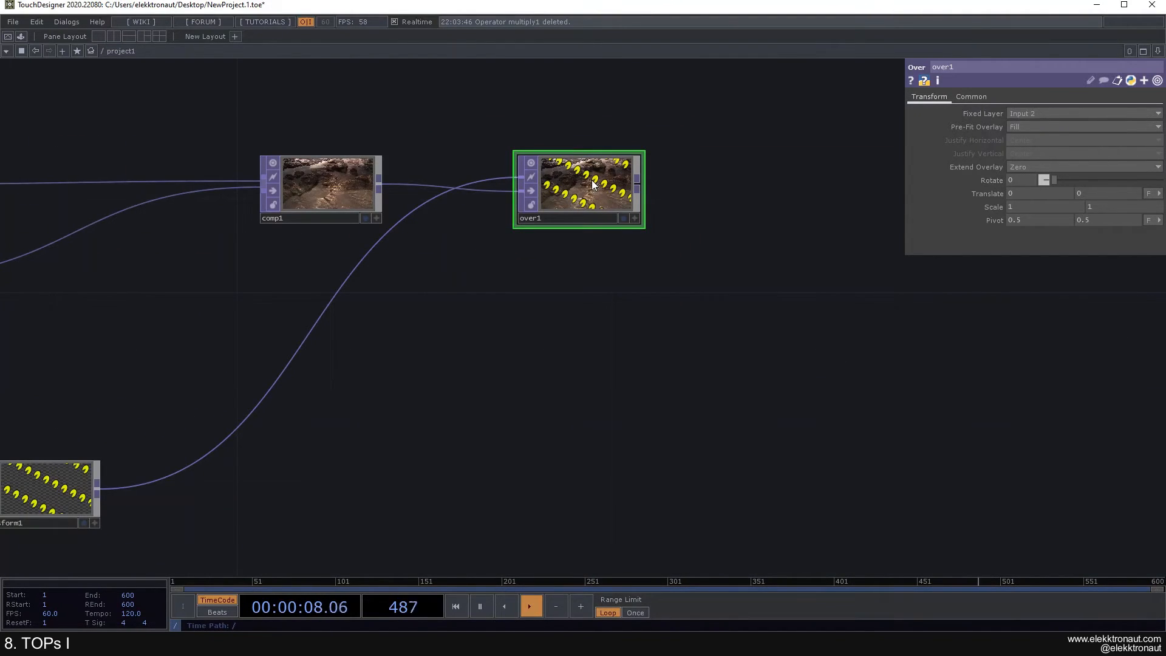
key(Delete)
Step: Add a comp2 Composite node to the right of comp1, fed by comp1
right_click(381, 187)
text(comp)
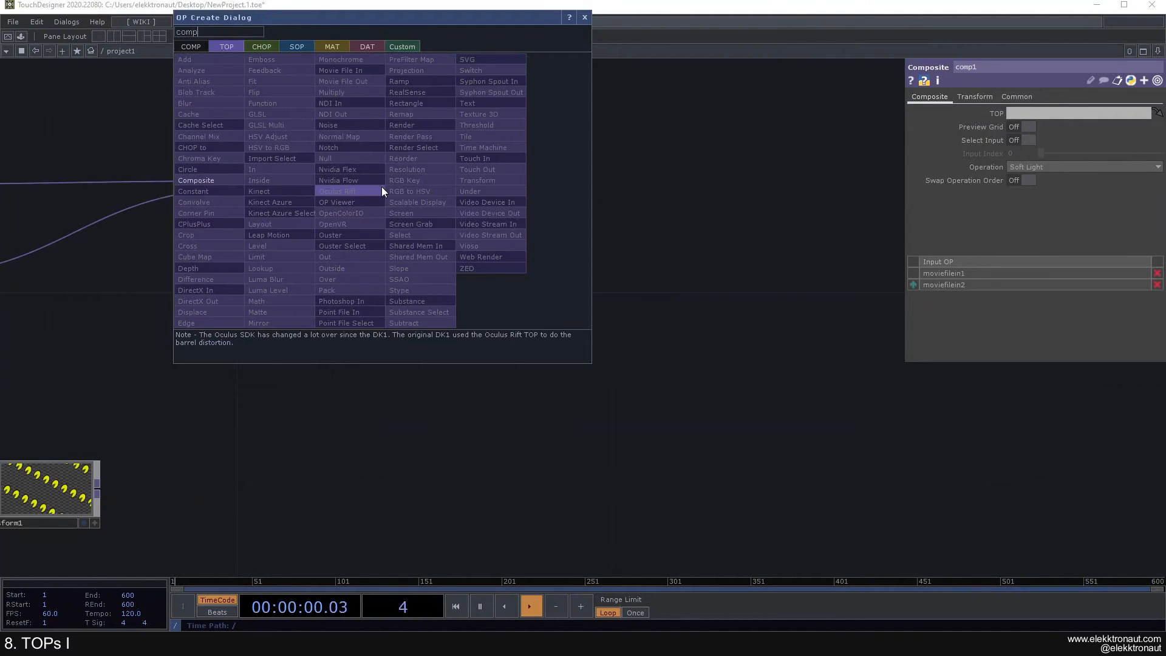
click(225, 180)
click(672, 185)
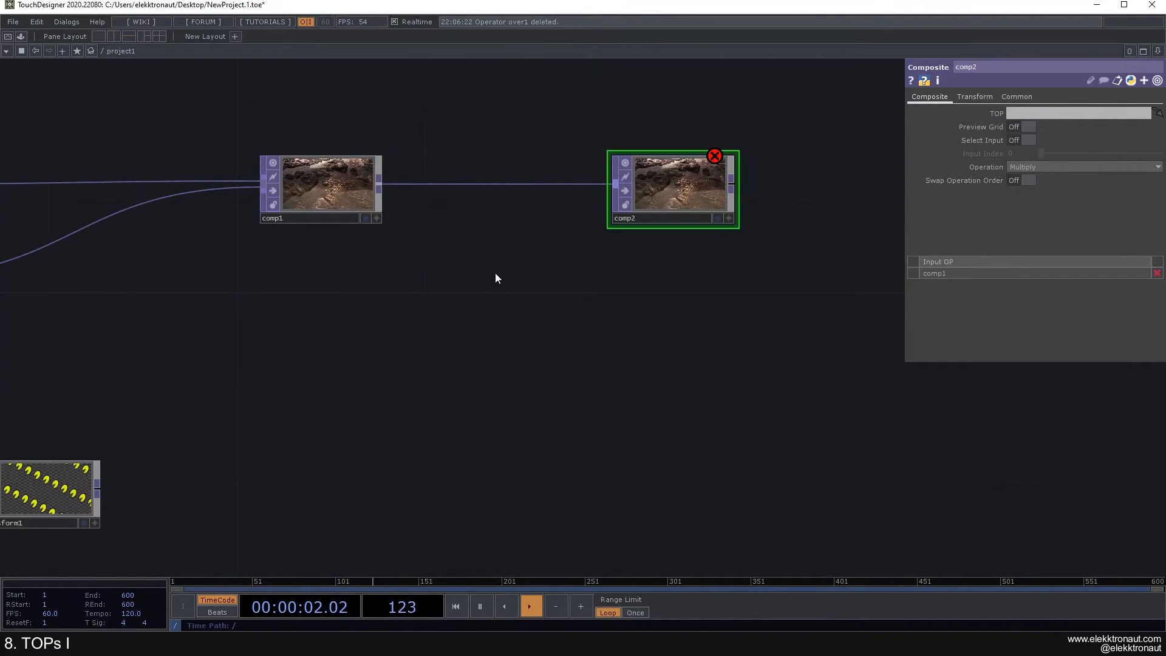
Step: Wire transform1's output into comp2
drag(495, 273, 584, 241)
drag(198, 454, 715, 167)
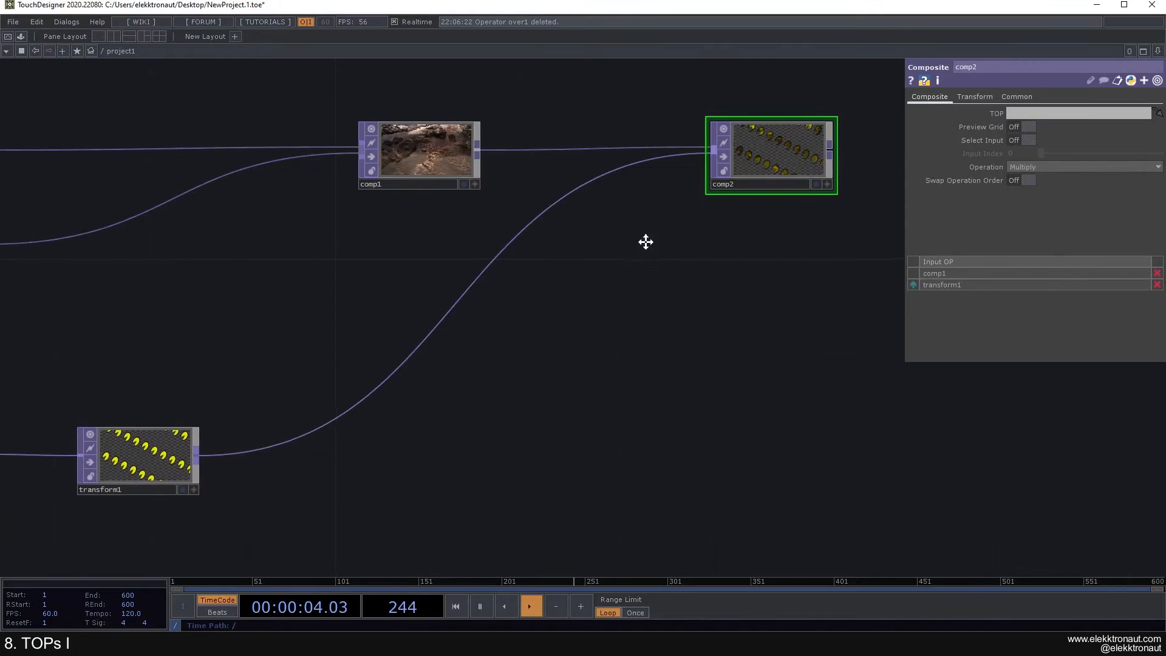
scroll(663, 203, up, 3)
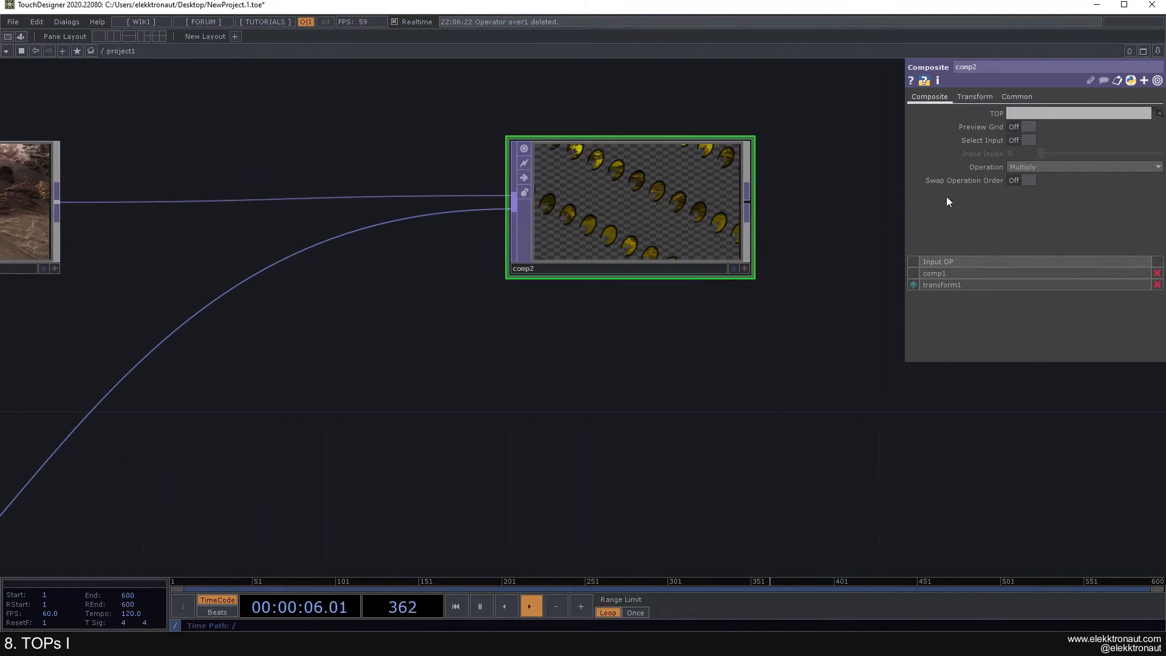
Step: Set comp2's operation to Over instead of Multiply
click(1052, 166)
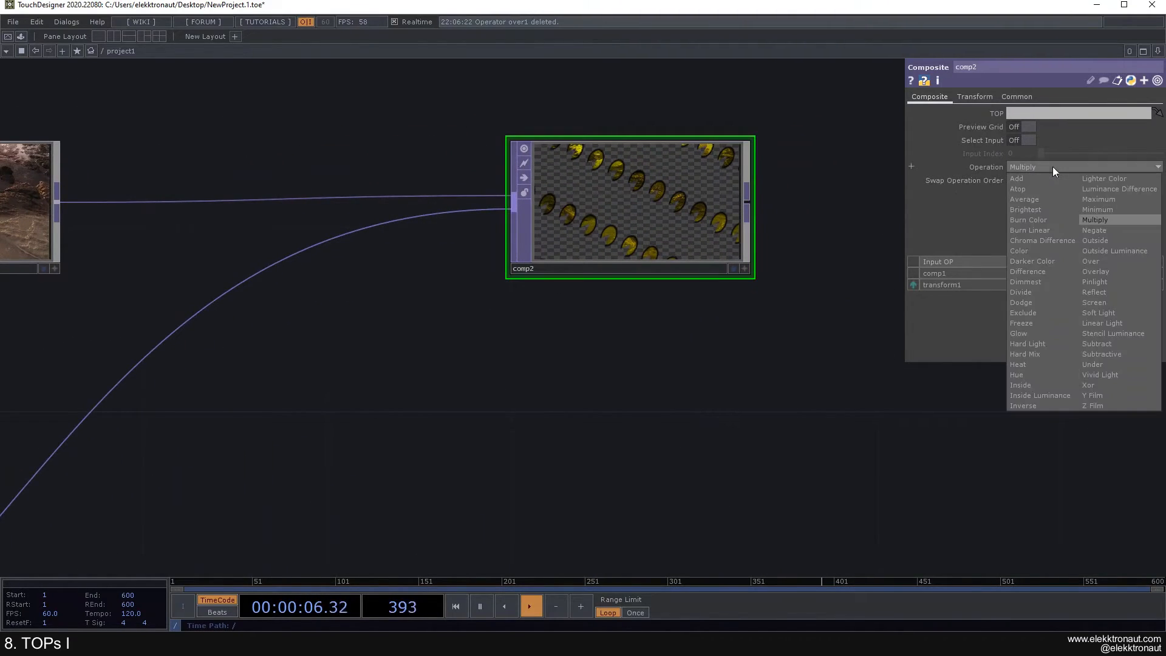
click(1110, 262)
scroll(643, 219, down, 2)
scroll(578, 240, up, 2)
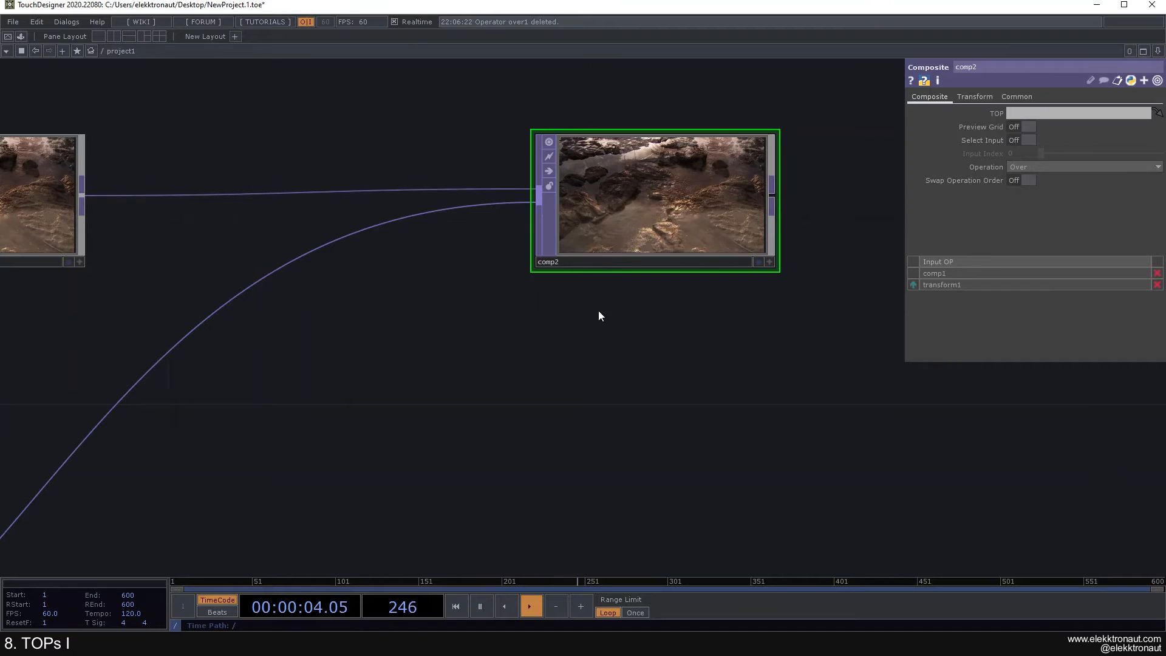
scroll(485, 353, down, 3)
scroll(477, 362, down, 2)
Step: Wire rectangle1's output into comp2 as an additional input
drag(152, 471, 546, 260)
scroll(534, 255, up, 3)
scroll(461, 328, down, 5)
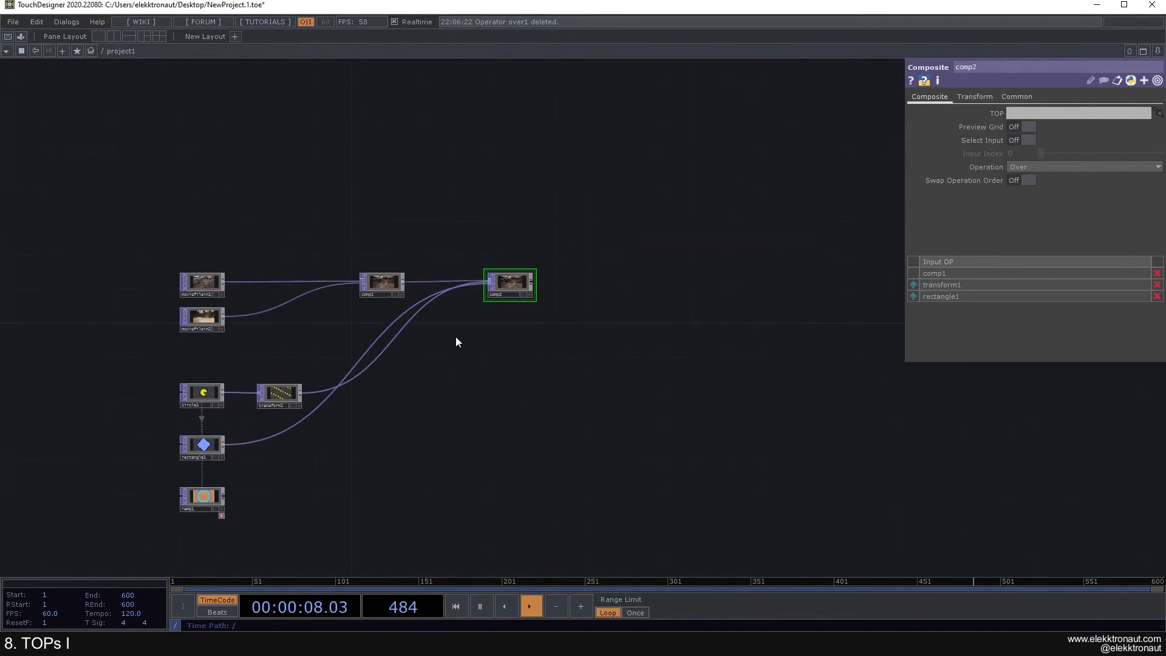
scroll(399, 353, up, 4)
drag(523, 282, 430, 334)
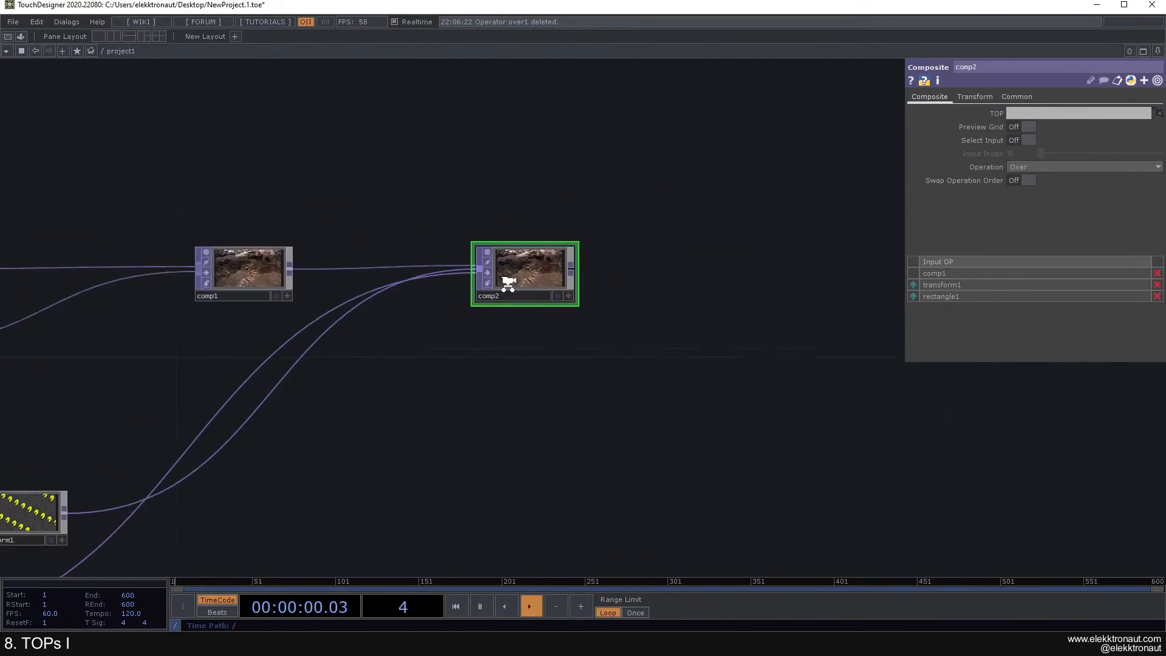
scroll(509, 282, up, 4)
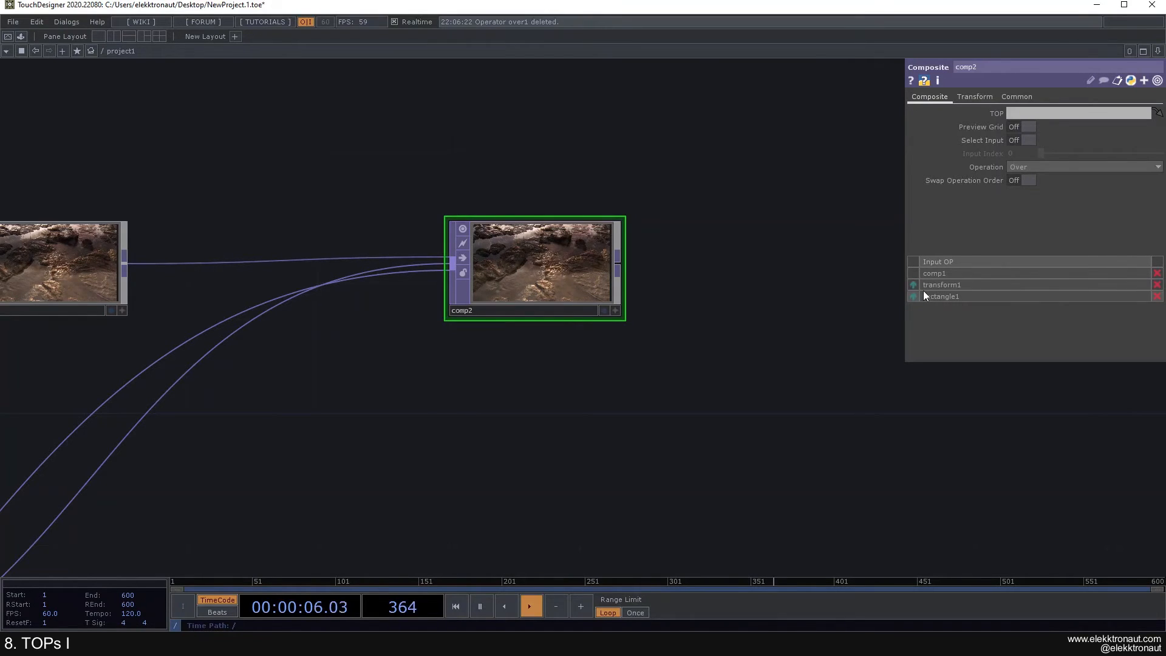
drag(478, 398, 703, 218)
scroll(702, 219, down, 4)
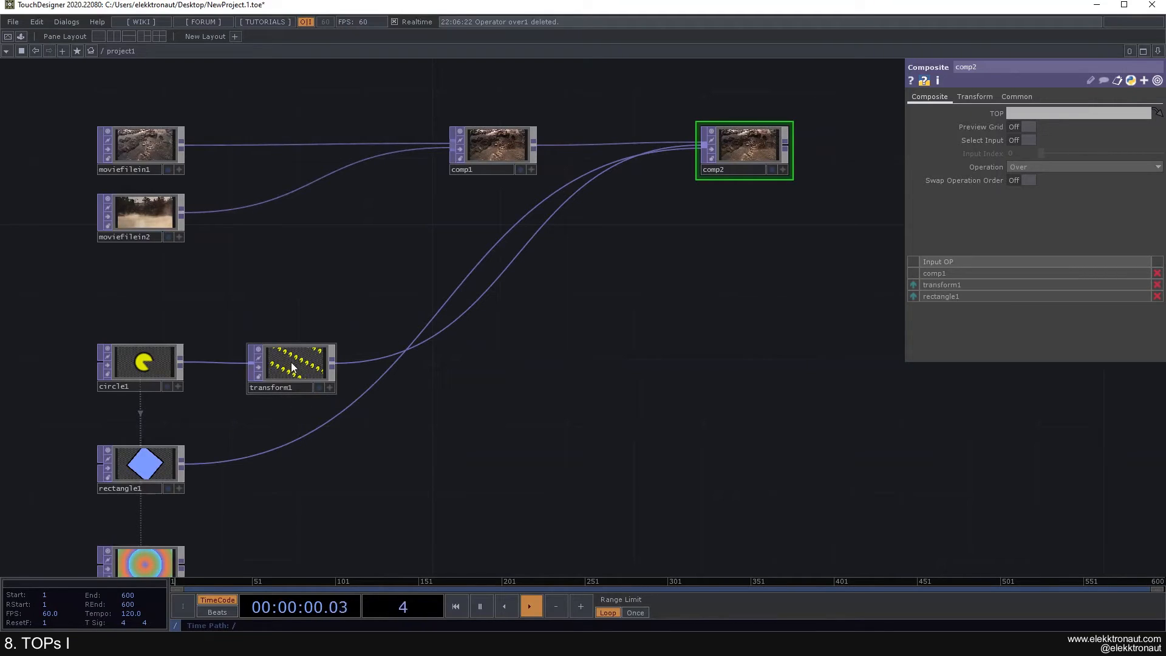
Step: Reorder comp2's Input OPs to rectangle1, transform1, comp1 so the rectangle sits on top
click(294, 370)
click(747, 170)
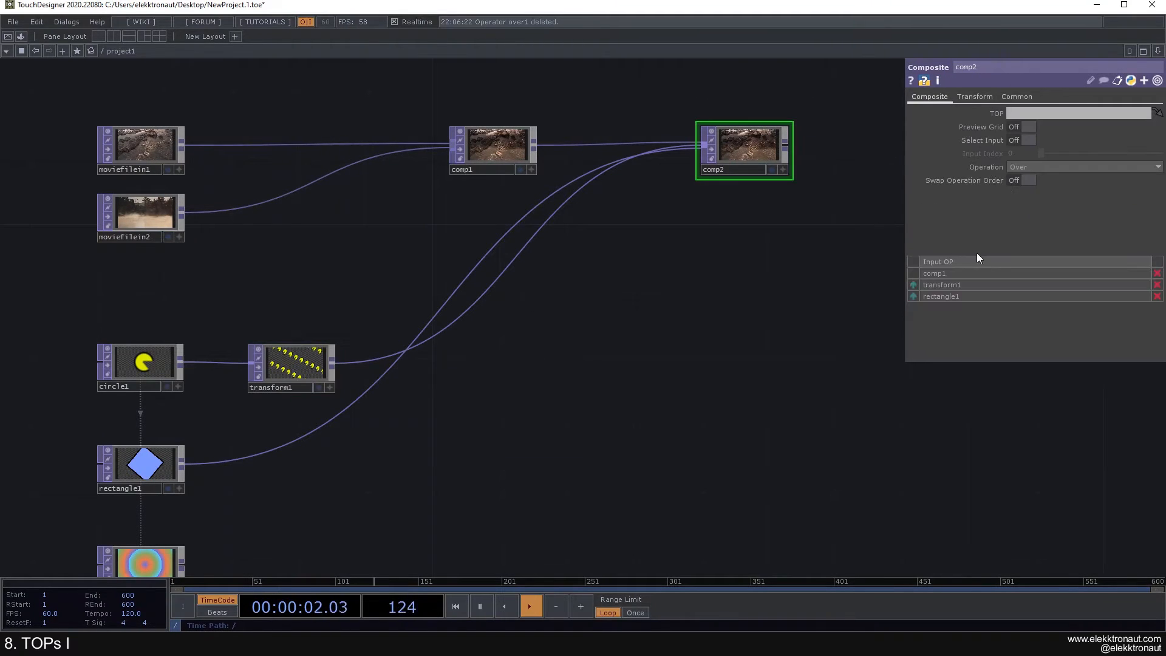
click(144, 472)
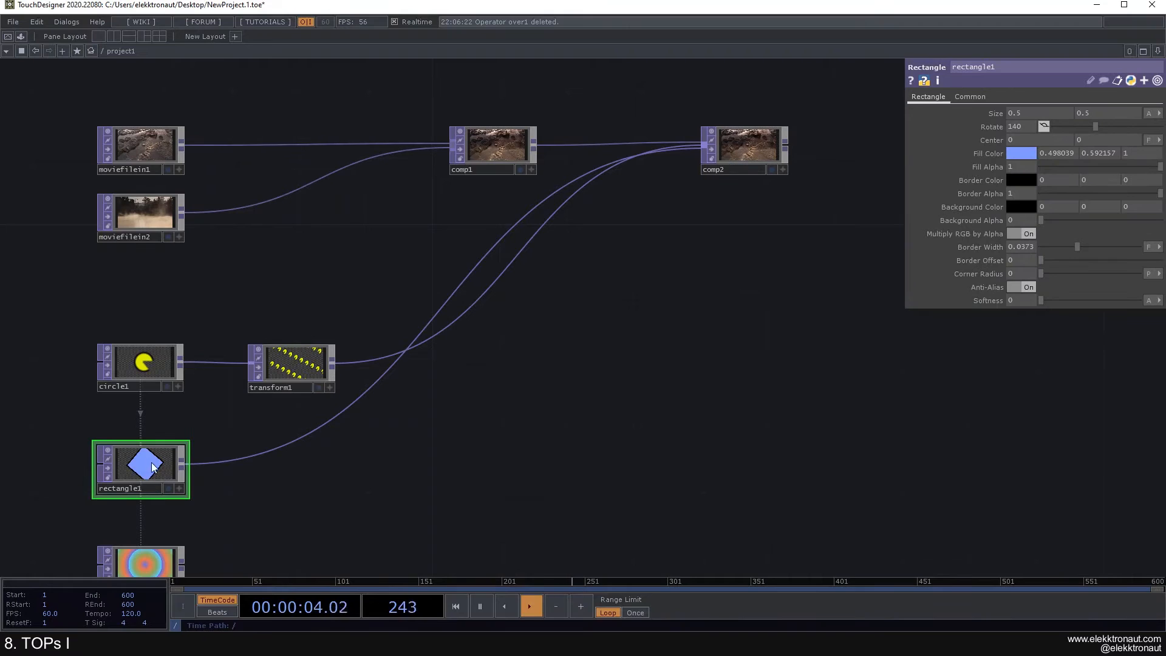
click(749, 151)
scroll(746, 153, up, 2)
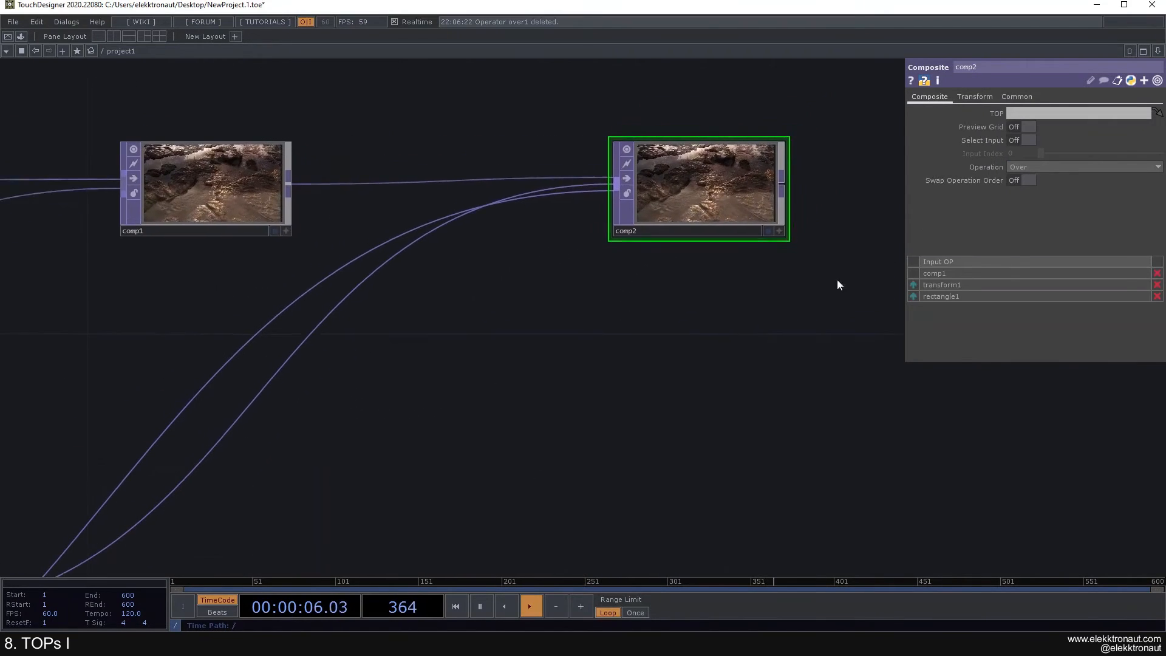
click(913, 285)
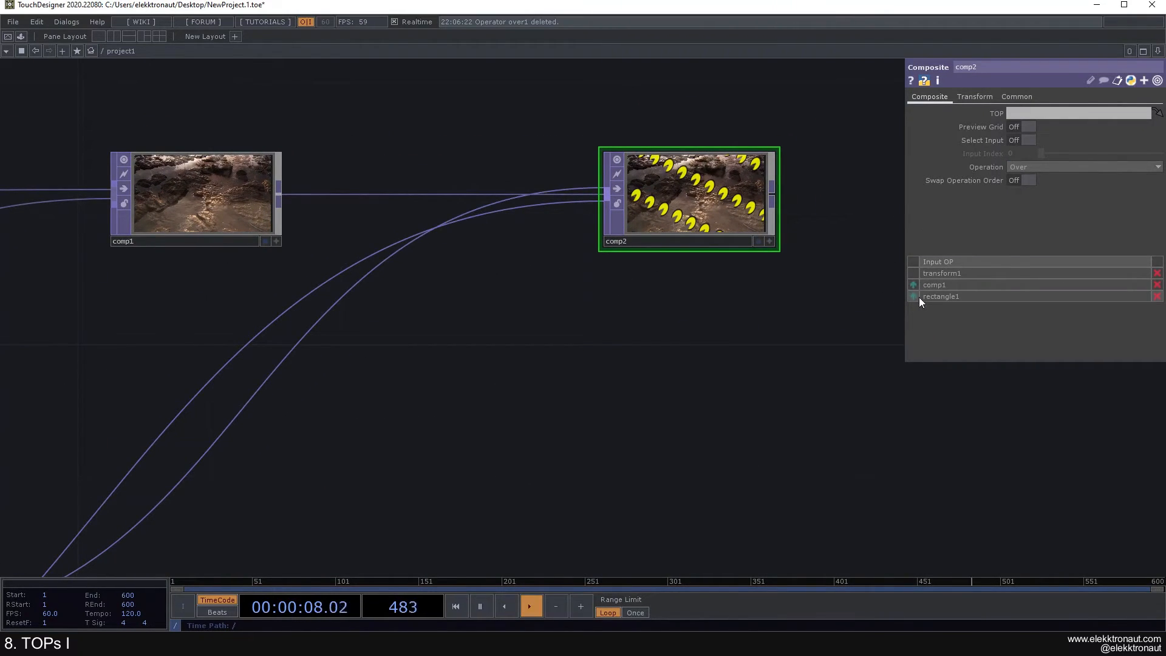
click(914, 296)
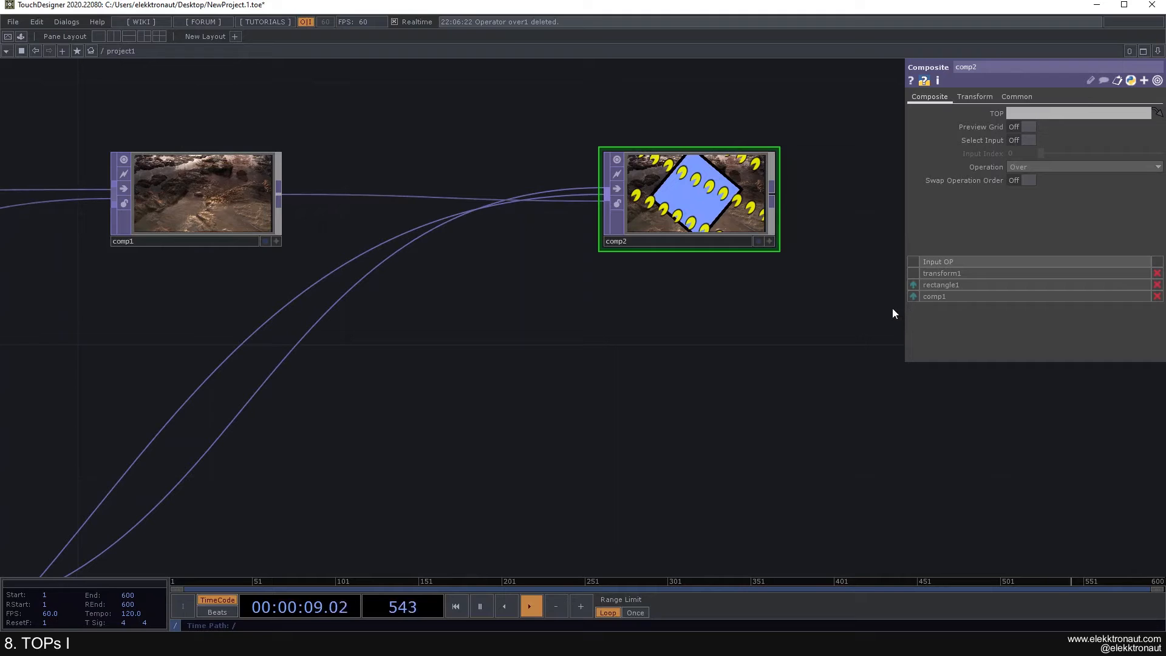
click(914, 285)
Step: Review the layered result in comp2 and adjust its input order again
drag(661, 307, 672, 327)
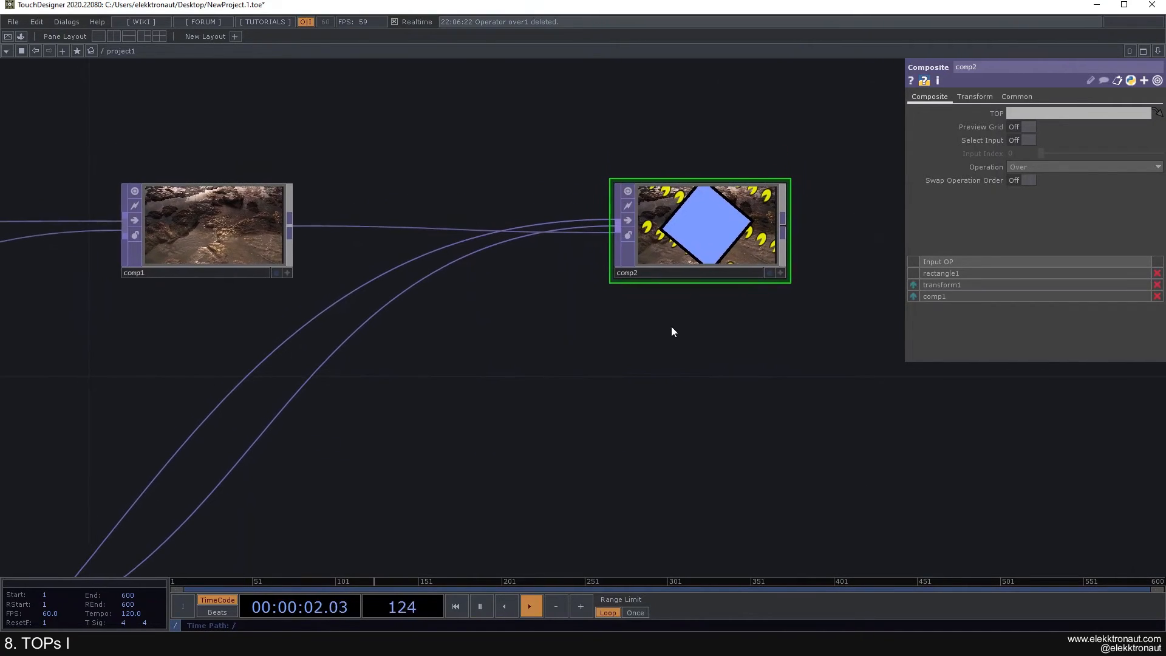
scroll(668, 315, up, 2)
scroll(671, 302, down, 4)
drag(566, 378, 614, 271)
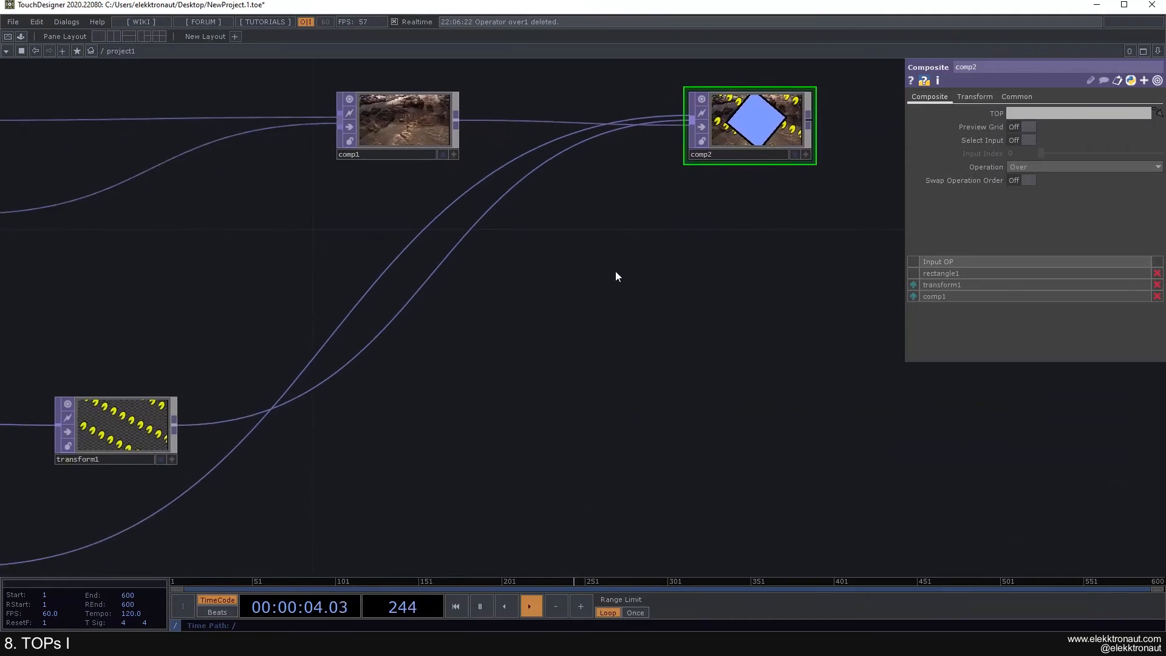
scroll(621, 260, down, 2)
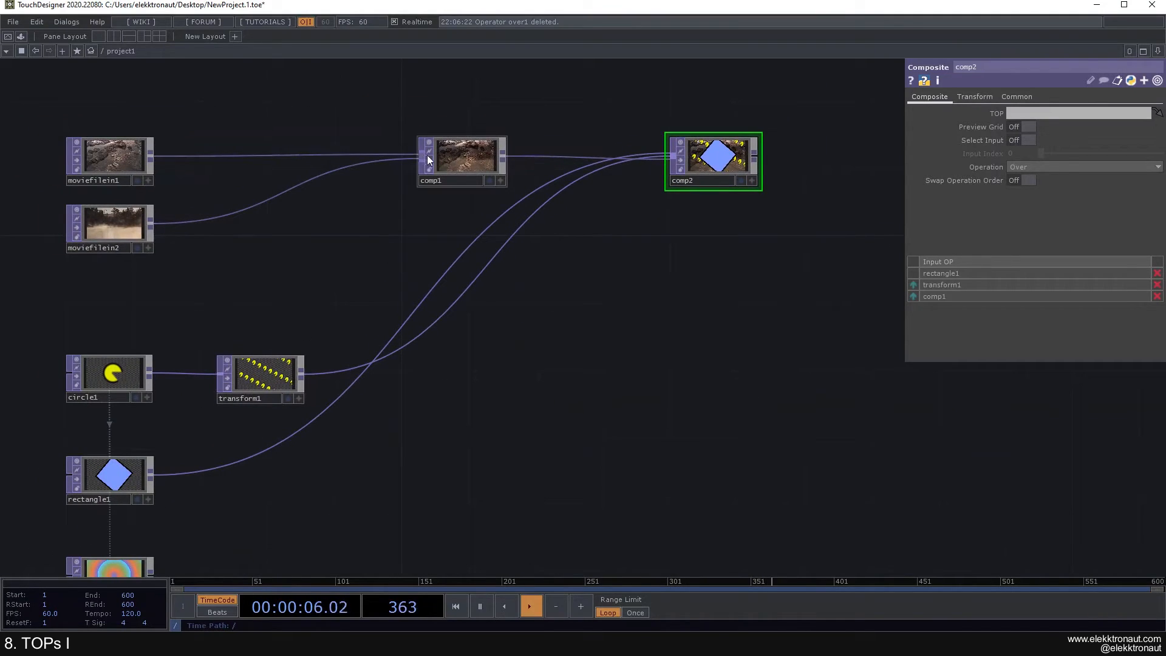
drag(669, 204, 577, 263)
scroll(580, 214, up, 4)
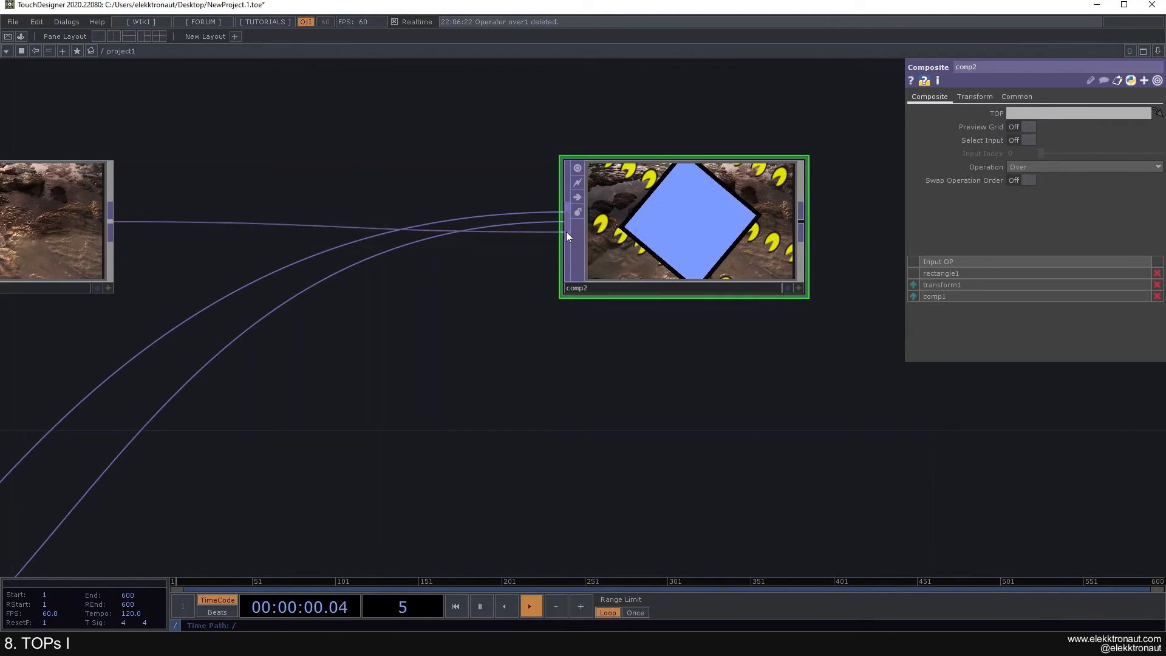
scroll(495, 294, down, 5)
scroll(505, 294, up, 3)
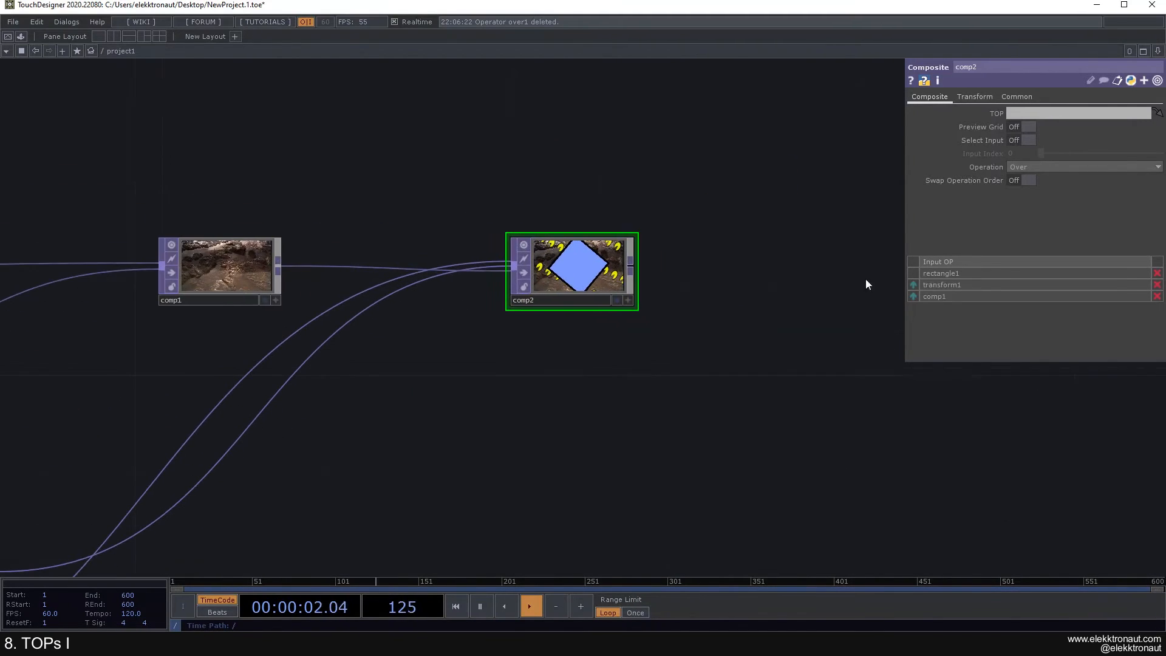
mouse_move(912, 285)
mouse_down()
mouse_move(914, 301)
mouse_move(912, 283)
mouse_up()
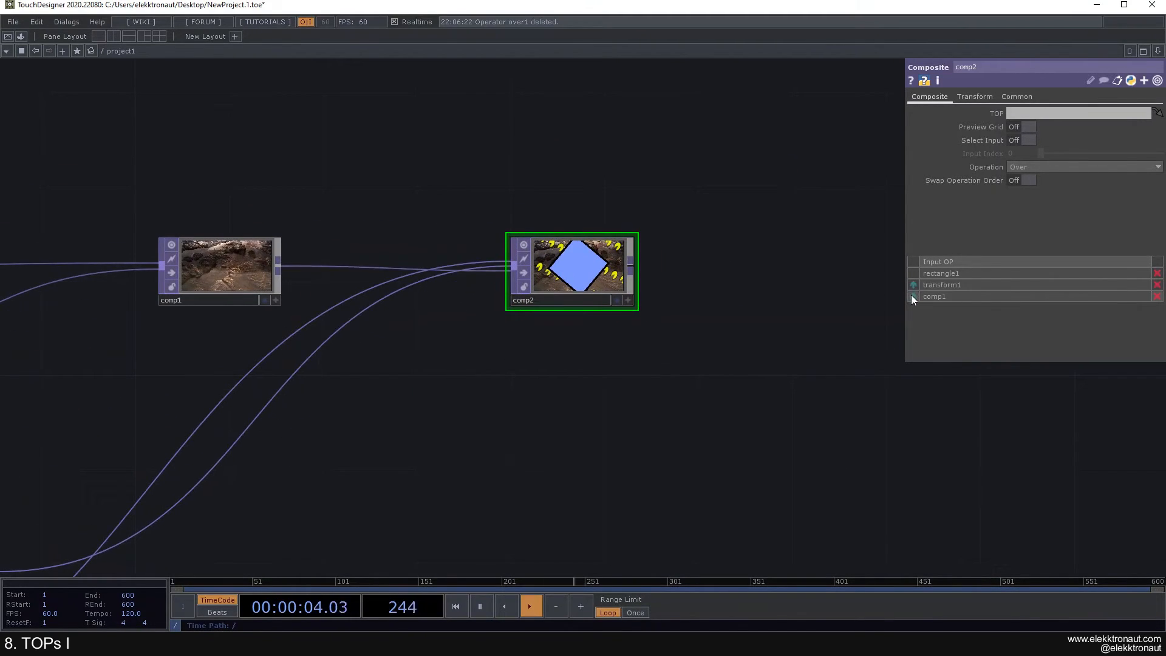
scroll(516, 359, down, 4)
Step: Shrink rectangle1's Size from 0.5 to 0.38
drag(517, 362, 676, 191)
click(274, 371)
middle_drag(994, 113, 964, 97)
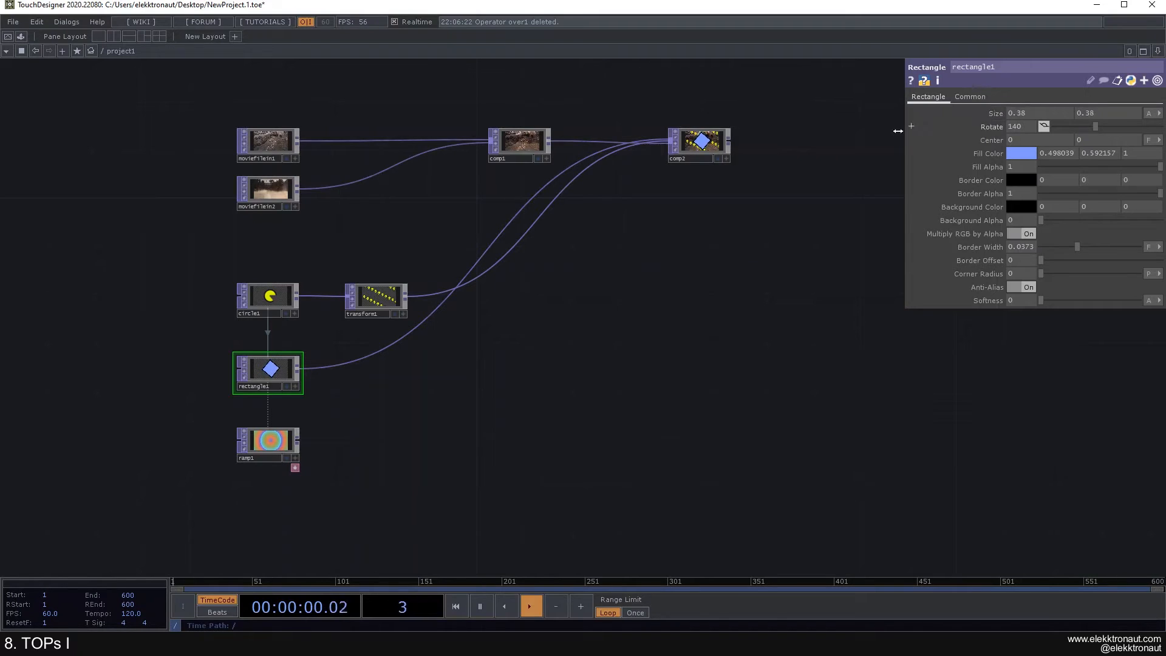
drag(886, 135, 654, 209)
scroll(444, 206, up, 5)
scroll(613, 213, down, 3)
scroll(612, 212, down, 2)
drag(642, 153, 360, 124)
Step: Append a Null, null1, after comp2 and move it to the right
right_click(351, 195)
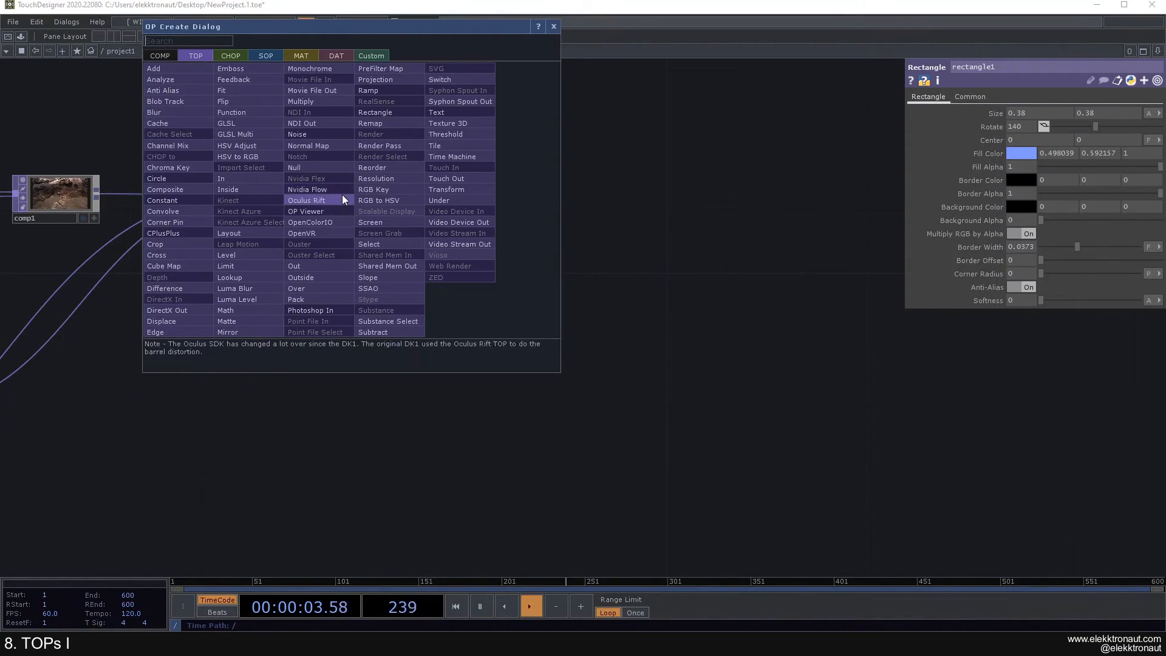
click(325, 168)
click(750, 204)
drag(750, 204, 767, 204)
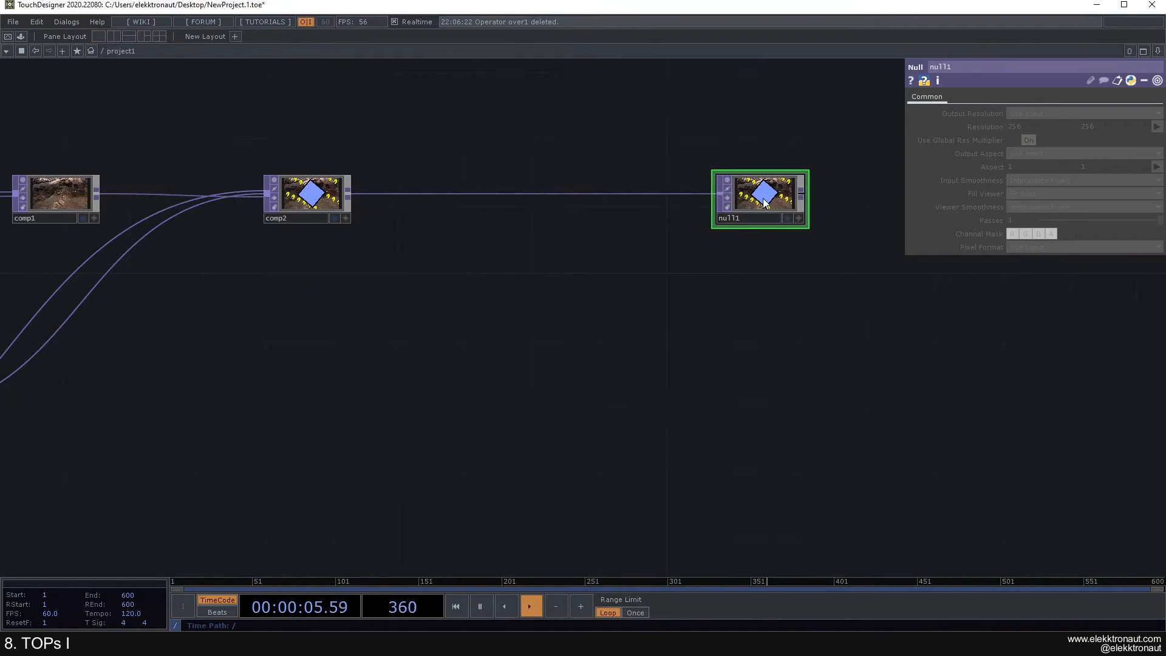
drag(541, 220, 605, 234)
scroll(477, 225, down, 3)
mouse_move(733, 244)
mouse_down()
mouse_move(666, 261)
mouse_move(742, 237)
mouse_up()
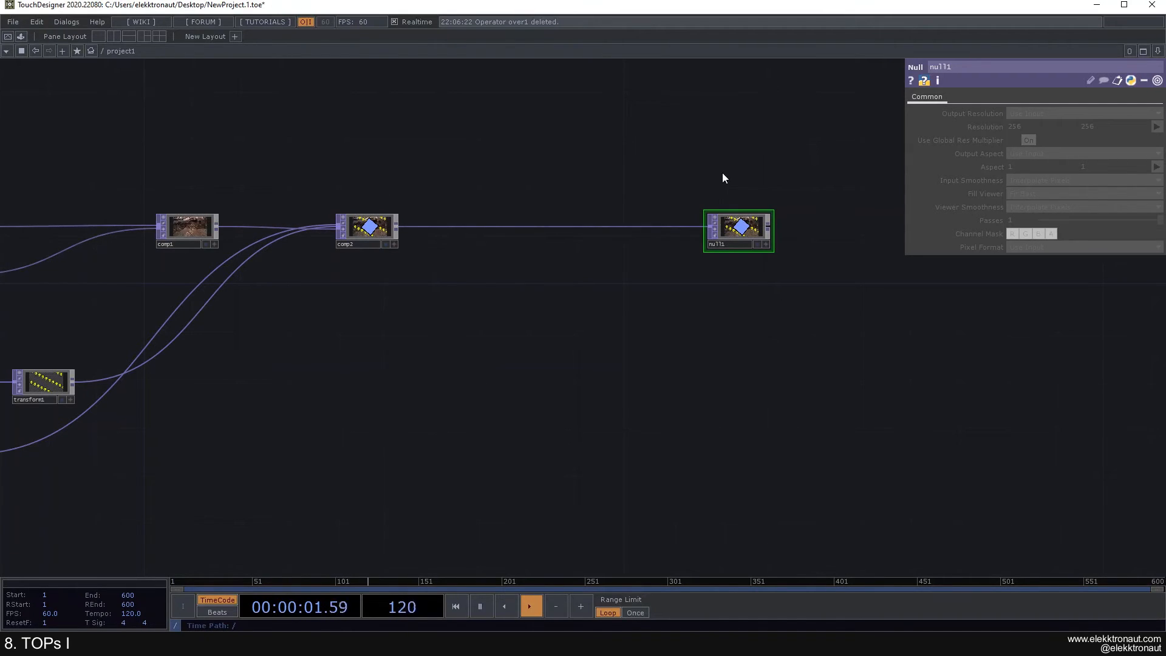
drag(759, 247, 864, 236)
Step: Turn on null1's Display flag so the final composite shows as the network background
click(806, 244)
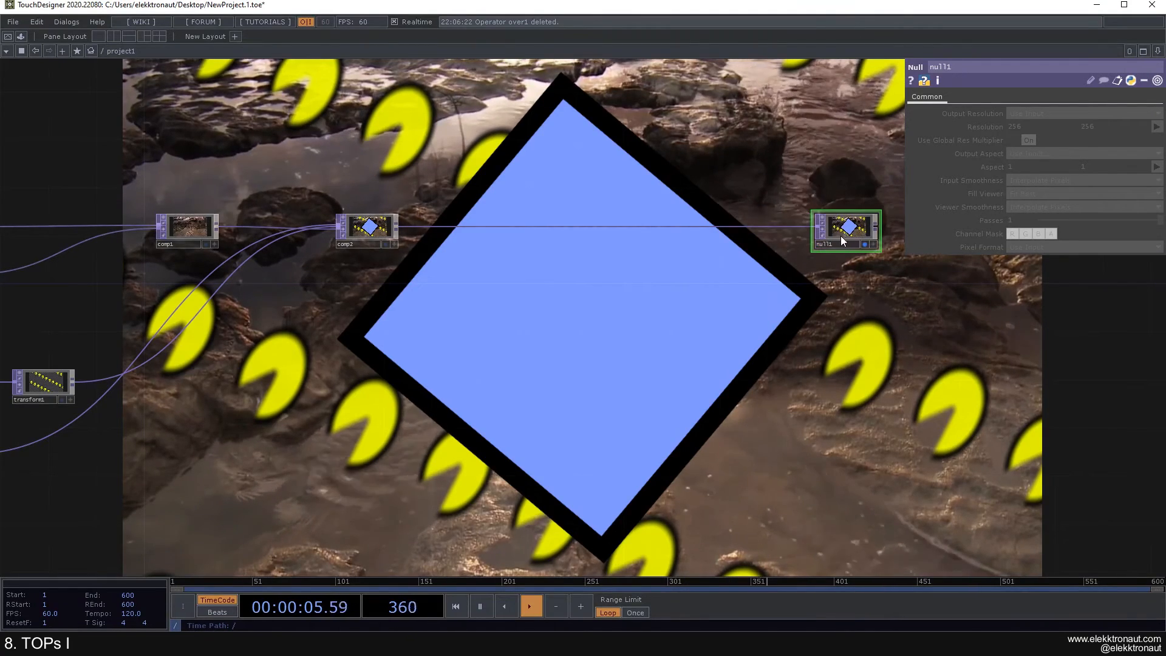
drag(686, 260, 700, 259)
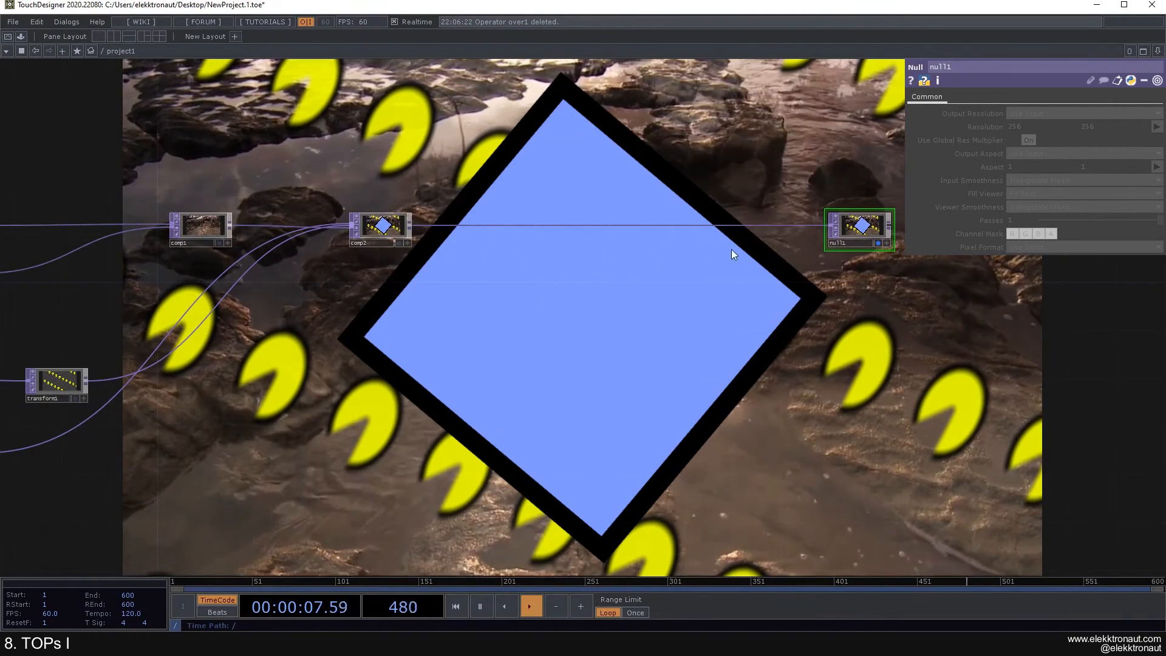
drag(848, 233, 884, 233)
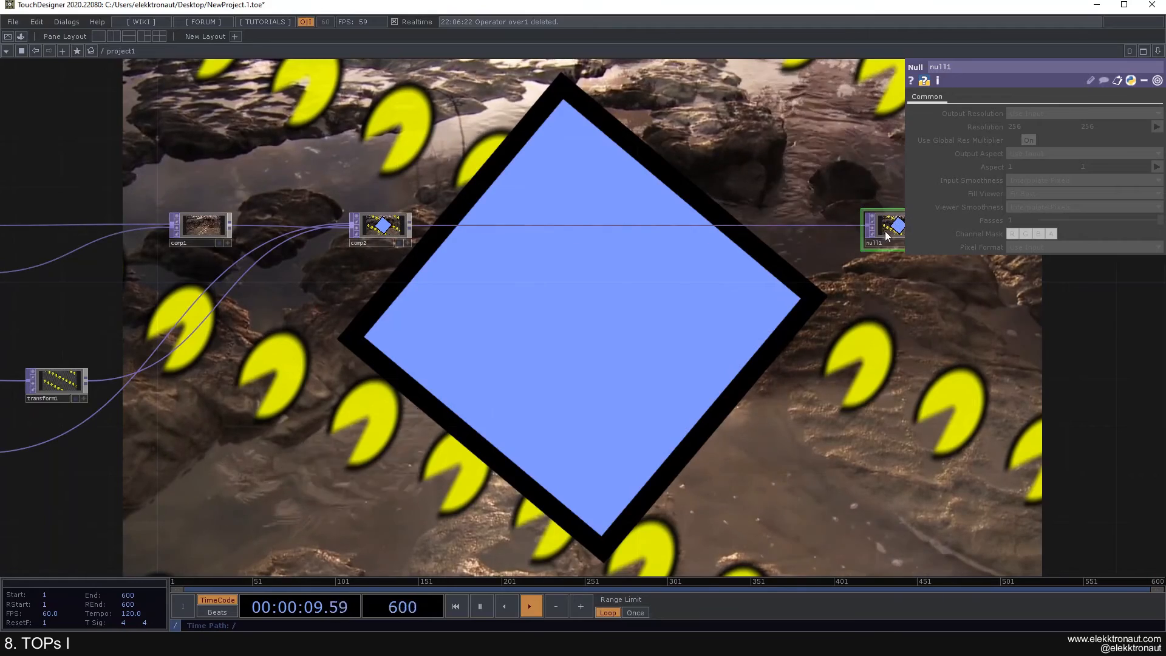
drag(799, 267, 661, 268)
click(776, 244)
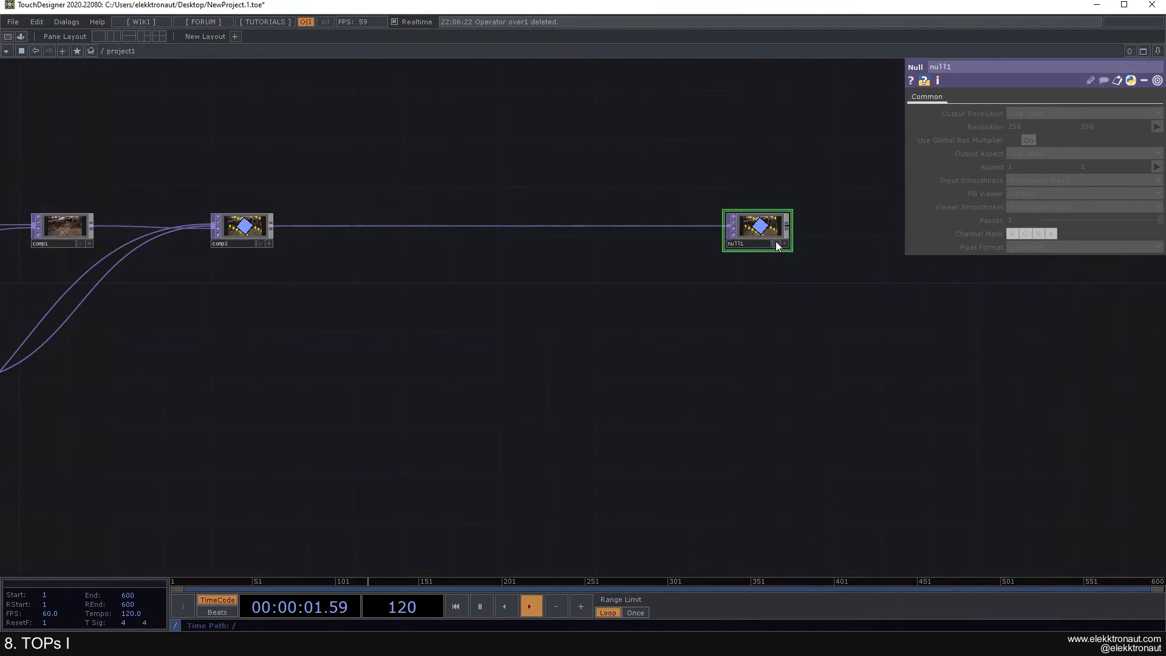
click(775, 243)
drag(664, 321, 835, 297)
scroll(553, 300, down, 3)
drag(577, 277, 565, 277)
scroll(292, 325, up, 3)
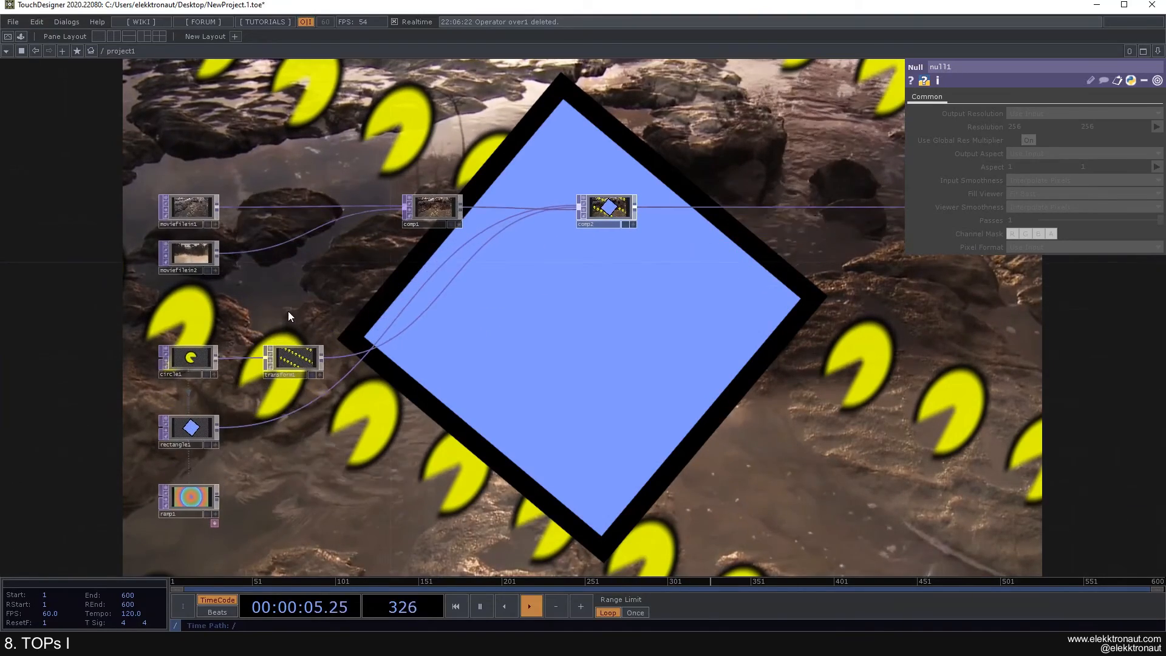
click(185, 360)
click(955, 96)
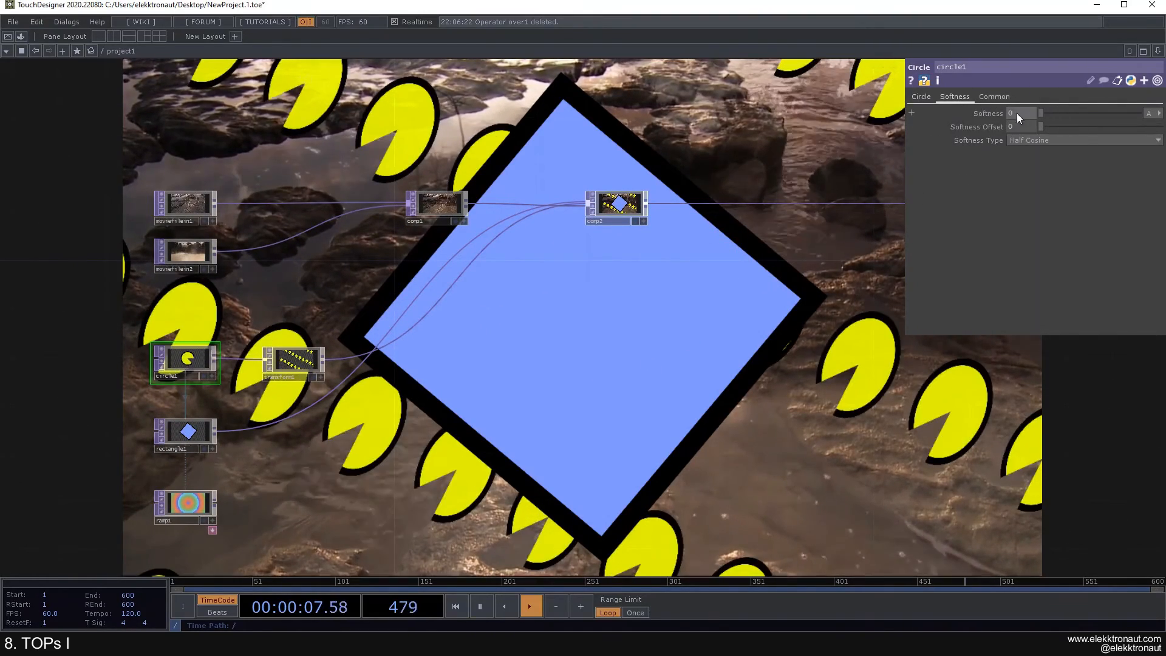
click(921, 97)
scroll(645, 330, down, 2)
drag(630, 316, 468, 328)
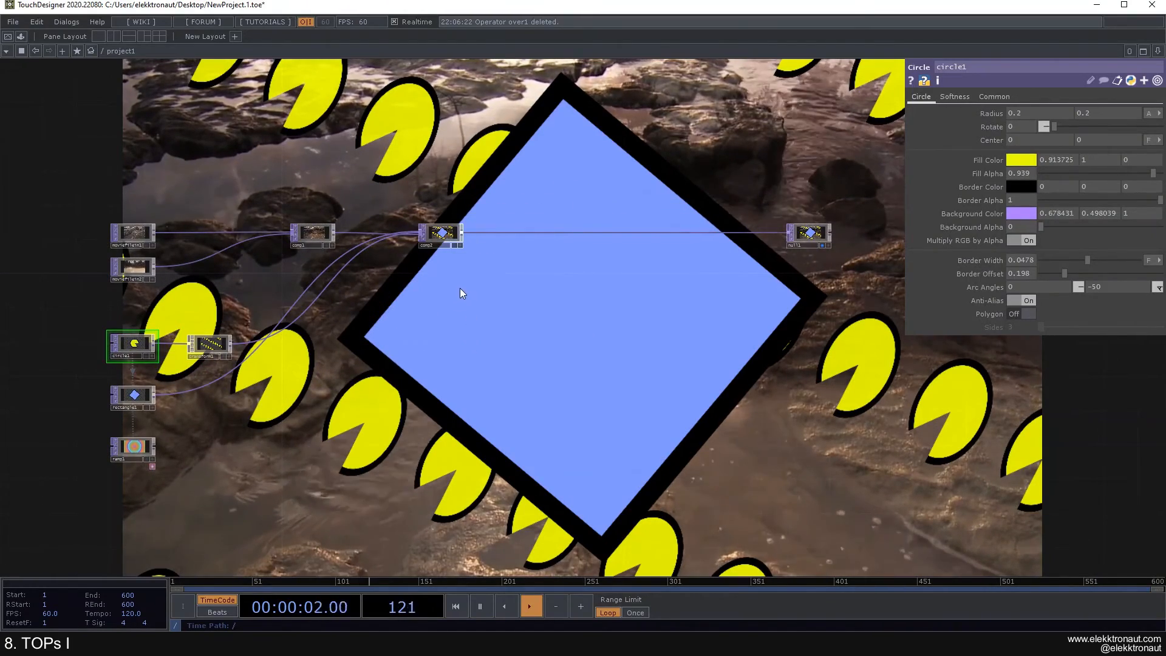
scroll(460, 288, up, 2)
scroll(409, 274, down, 2)
drag(409, 274, 510, 271)
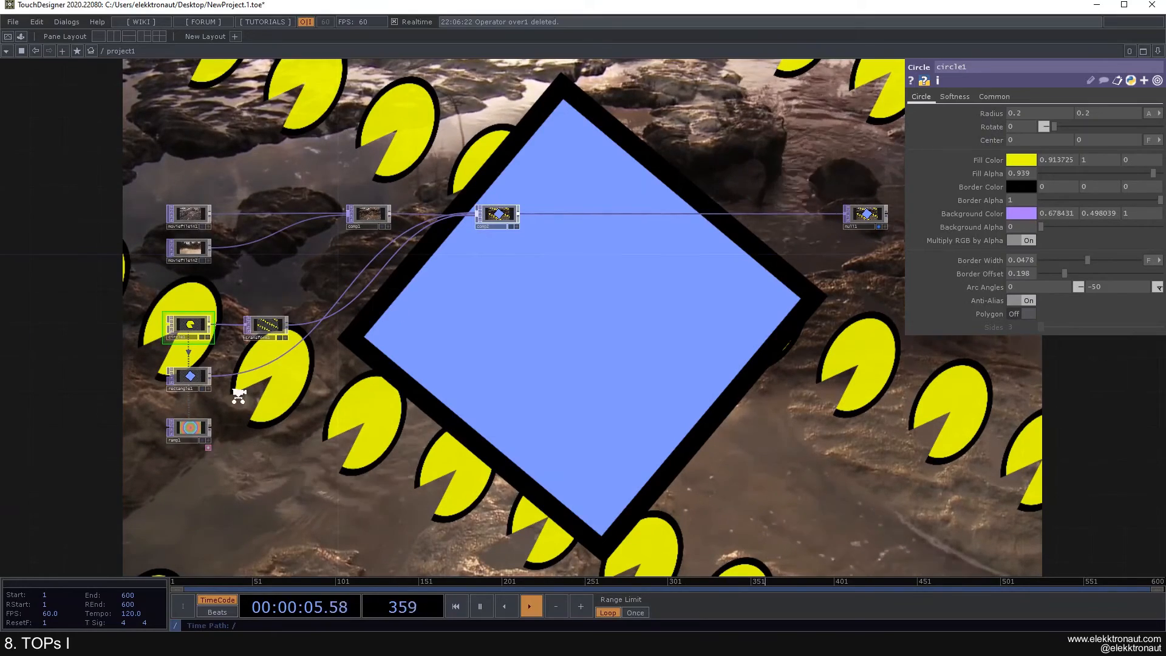
scroll(240, 395, up, 2)
drag(242, 391, 268, 344)
scroll(296, 370, down, 2)
drag(489, 320, 245, 370)
scroll(372, 274, up, 2)
drag(396, 273, 626, 165)
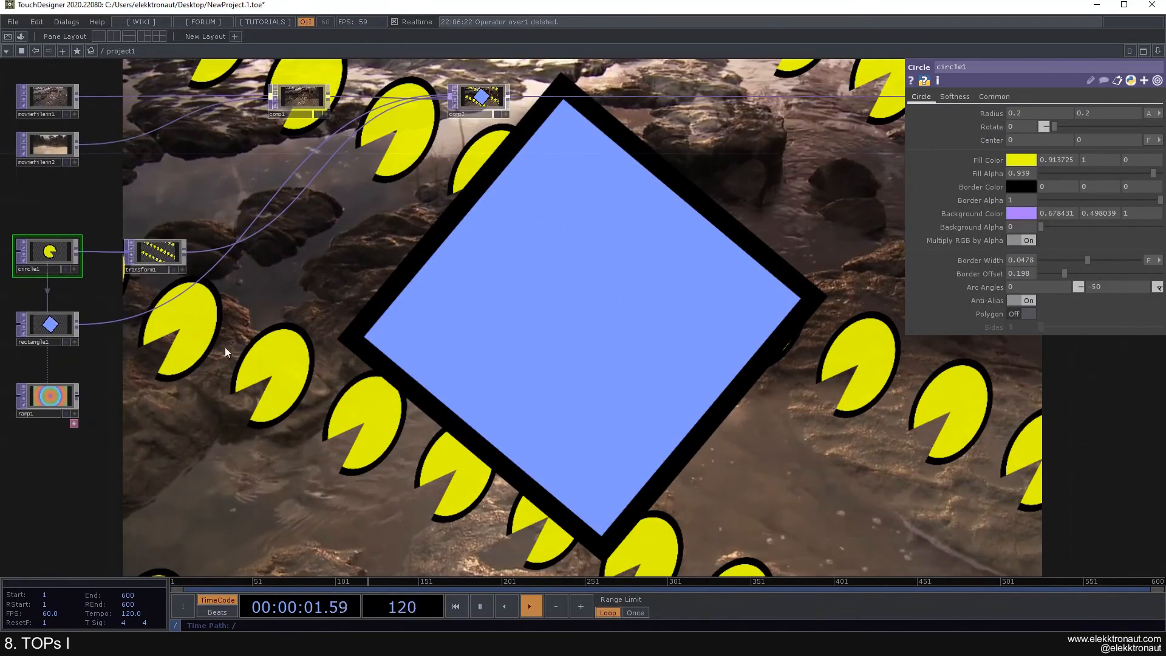
drag(219, 376, 190, 451)
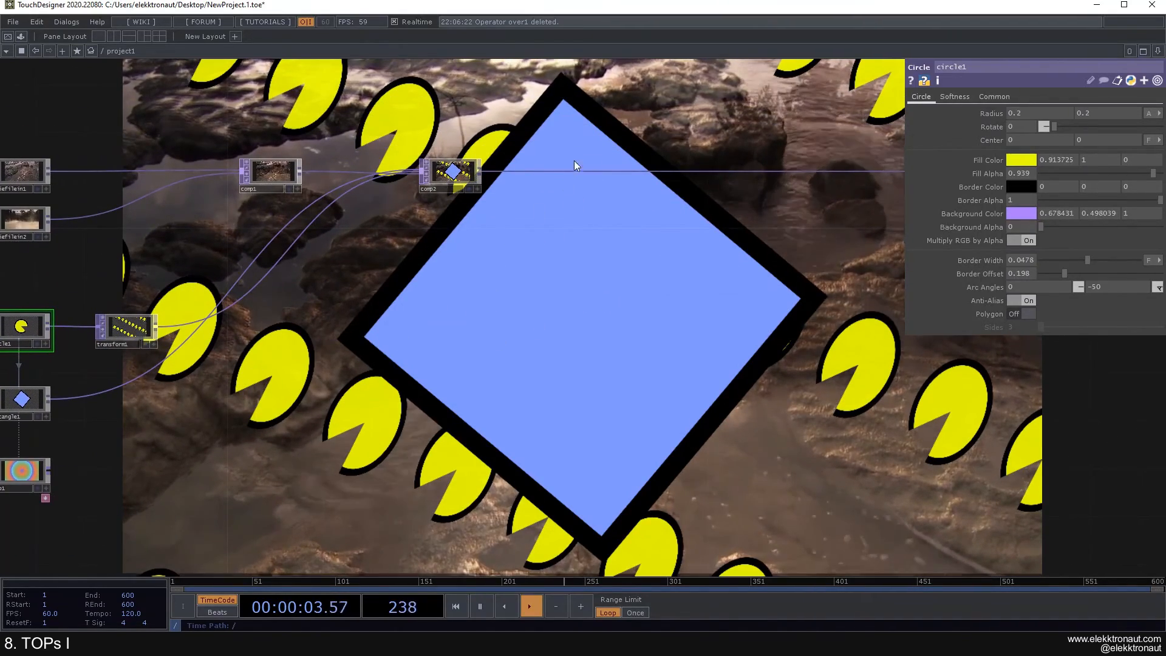
Step: Insert a Composite TOP, comp3, after comp2 and connect ramp1 as its second input
click(548, 172)
text(comp)
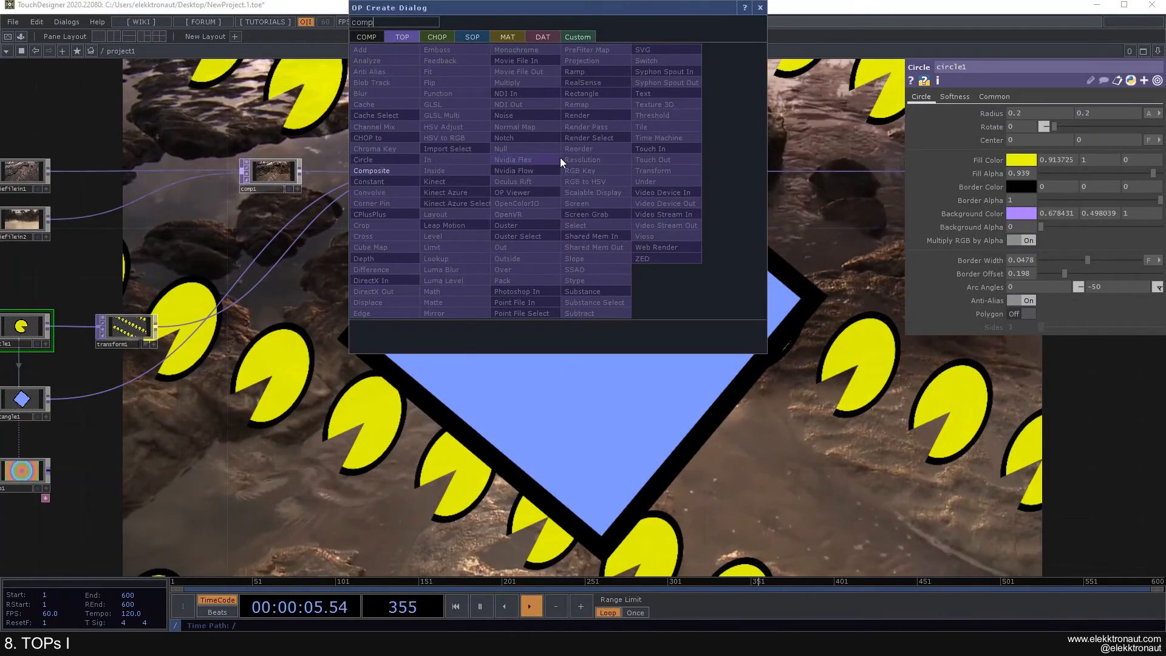
click(412, 170)
click(642, 169)
click(48, 471)
click(614, 177)
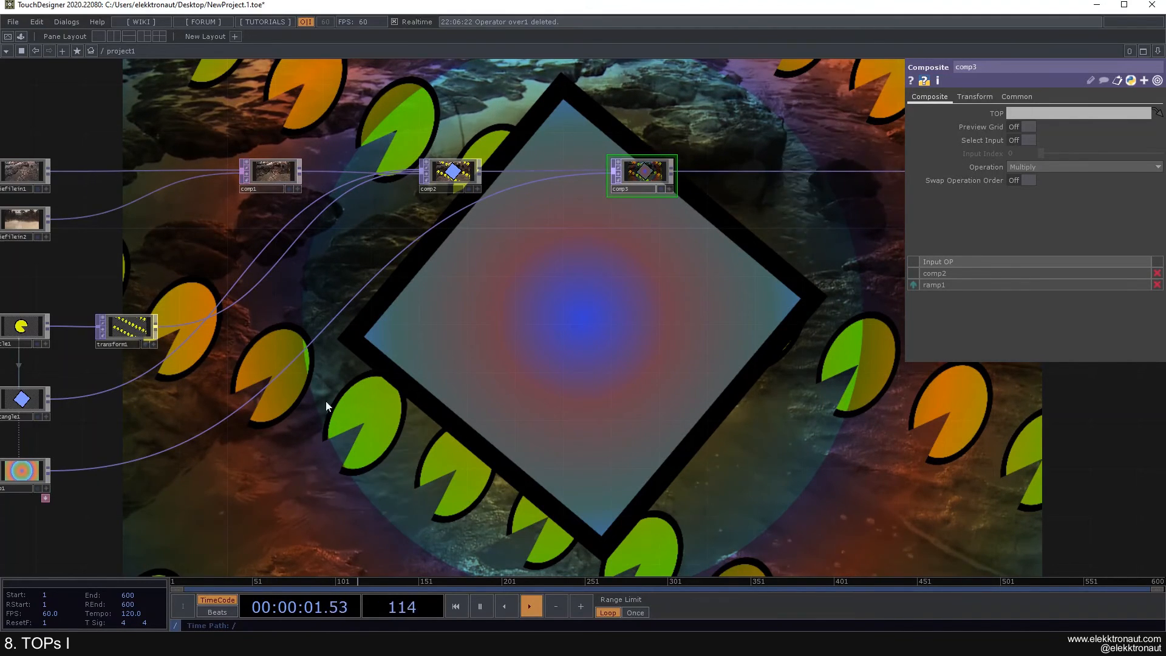
Step: Set comp3's Operation to Difference and move null1 further right
click(1037, 167)
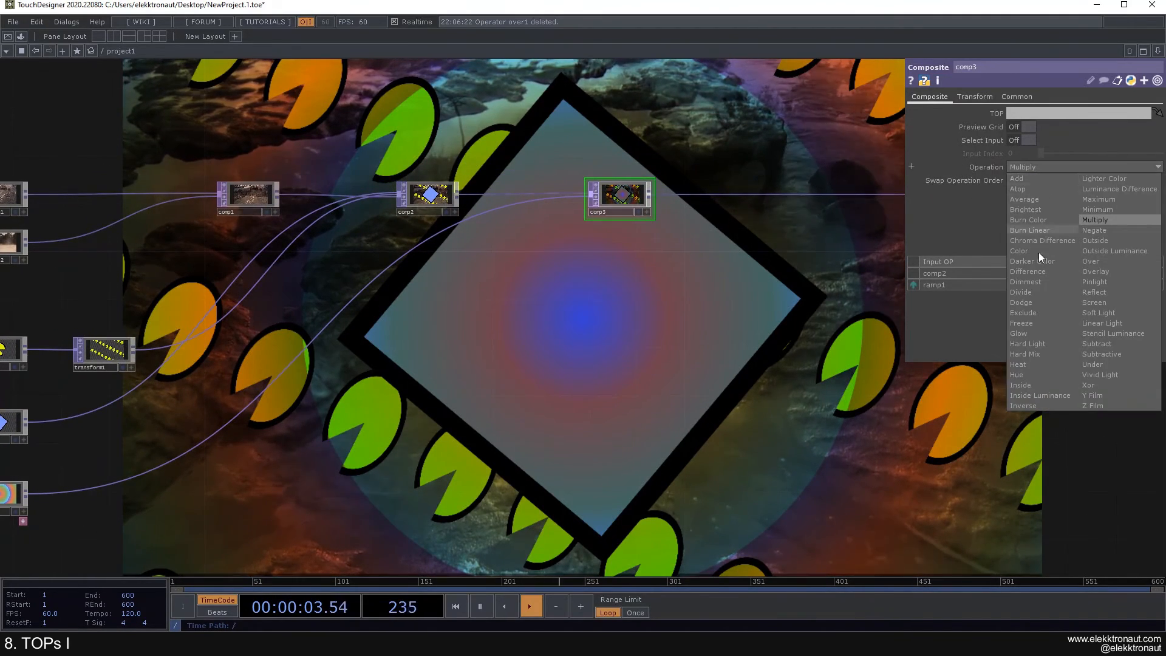
click(1028, 272)
drag(648, 268, 414, 326)
scroll(492, 290, up, 2)
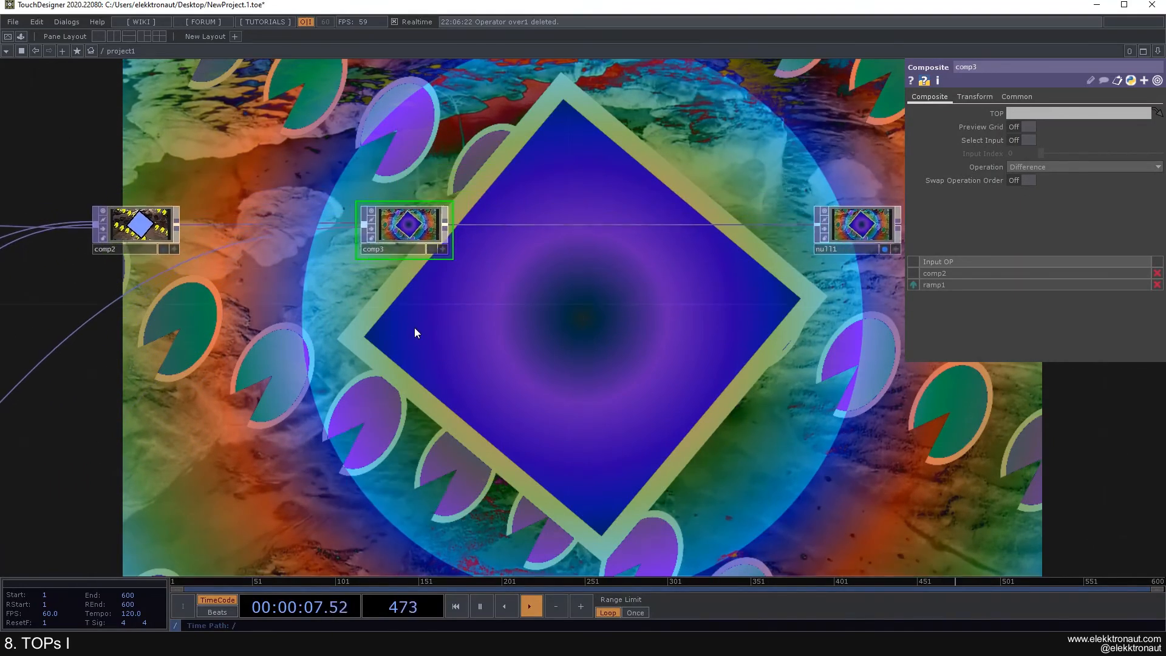
scroll(422, 312, down, 2)
drag(320, 304, 195, 296)
drag(598, 250, 815, 245)
drag(270, 353, 308, 330)
Step: Add a Text TOP, text1, lined up under comp3
key(Tab)
text(tex)
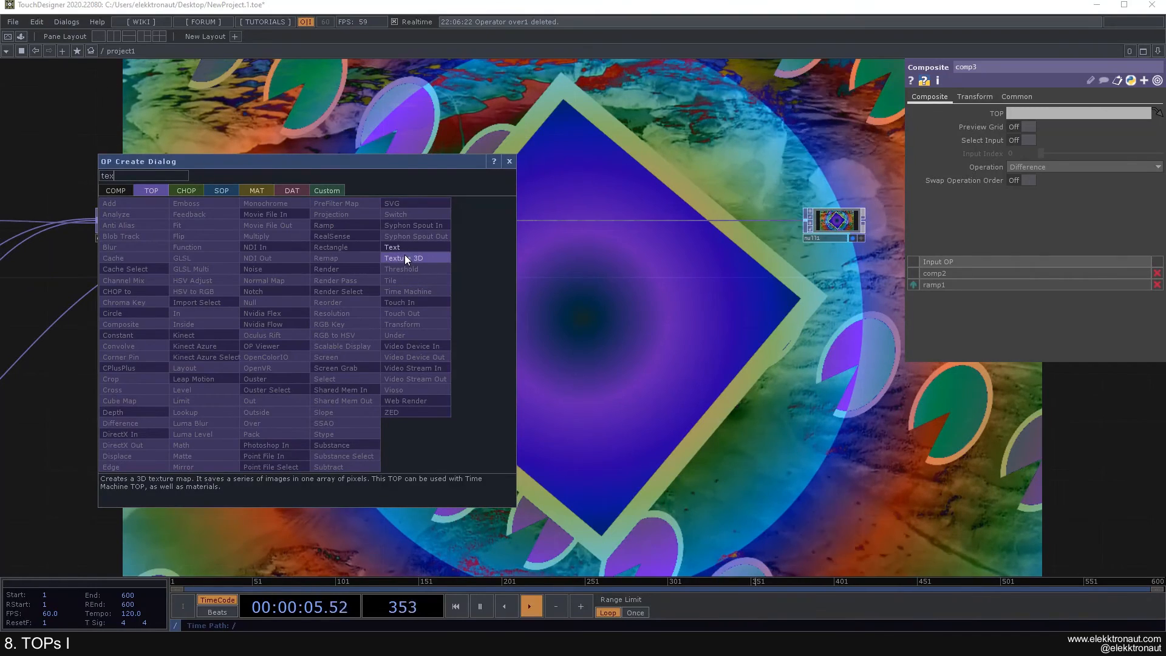
click(394, 247)
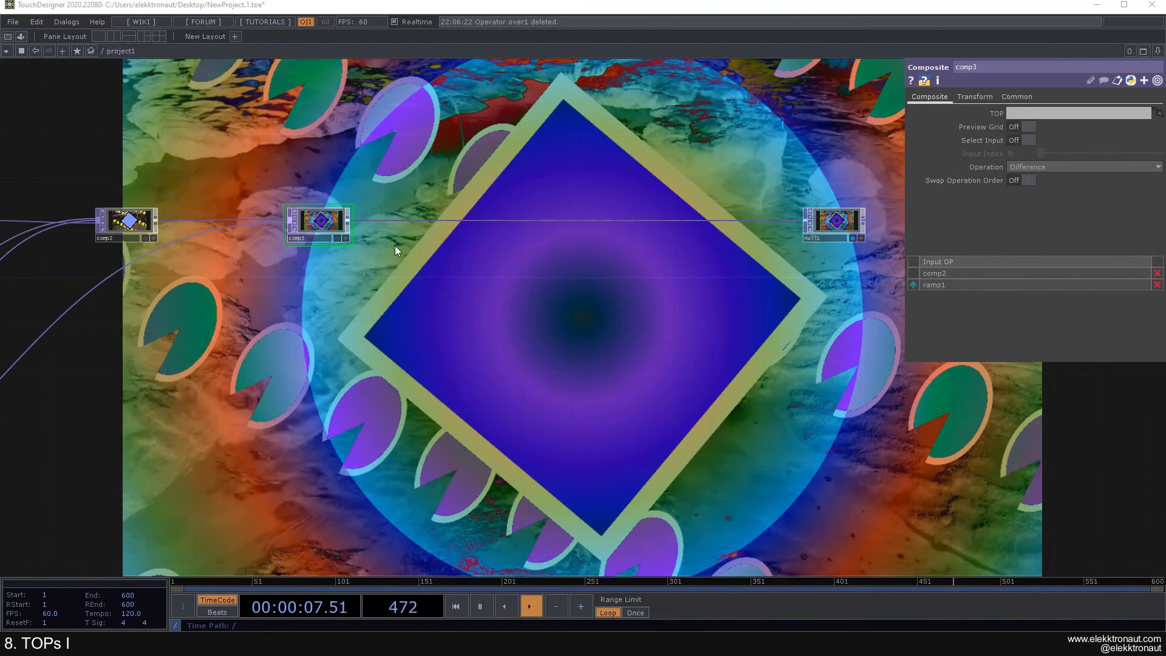
click(285, 364)
drag(286, 360, 320, 362)
drag(228, 355, 383, 313)
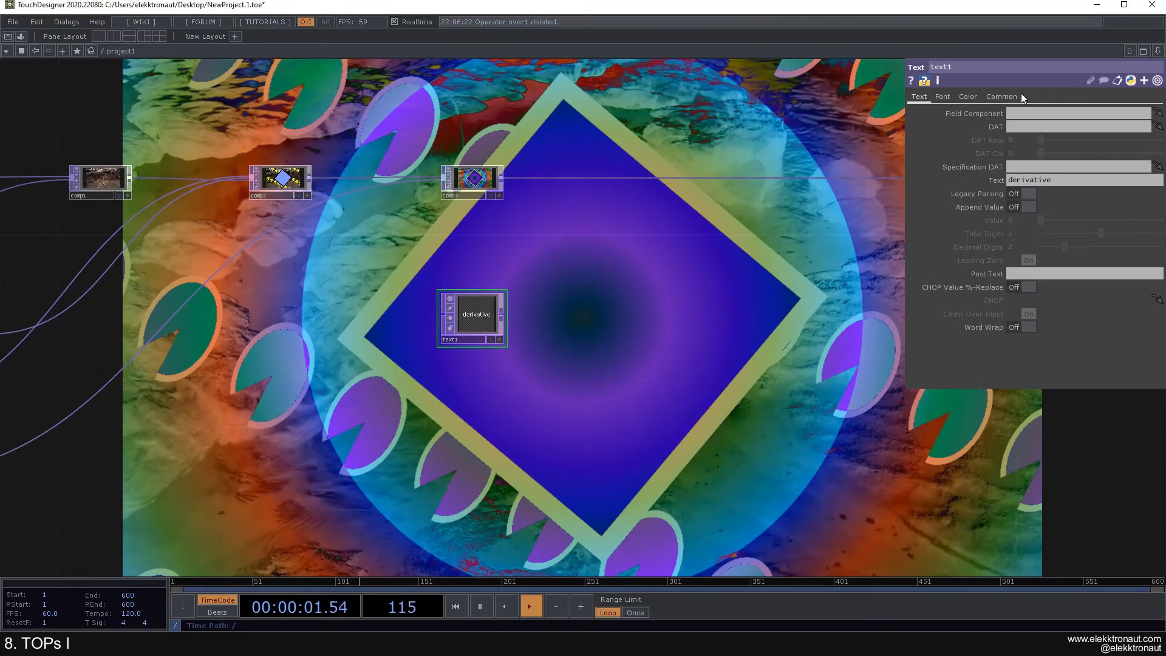
Step: Copy circle1's Resolution and paste its values, 1280 by 720, into text1's Resolution
click(1002, 96)
scroll(502, 253, down, 5)
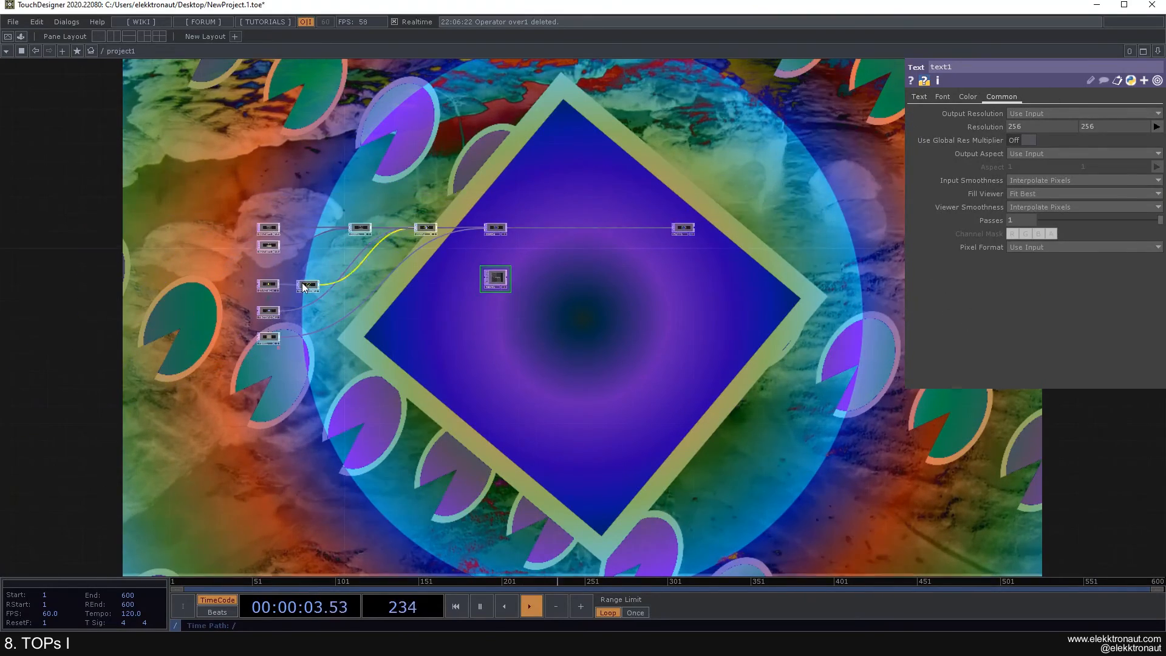
scroll(261, 292, up, 4)
click(255, 290)
click(999, 98)
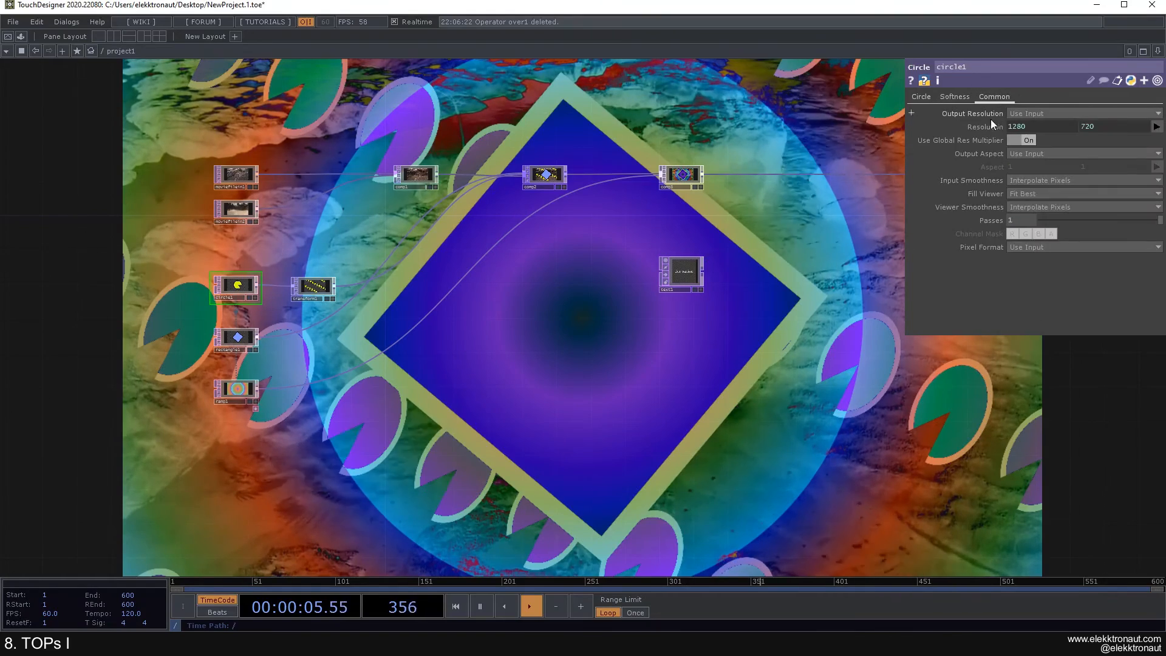
right_click(990, 114)
click(905, 99)
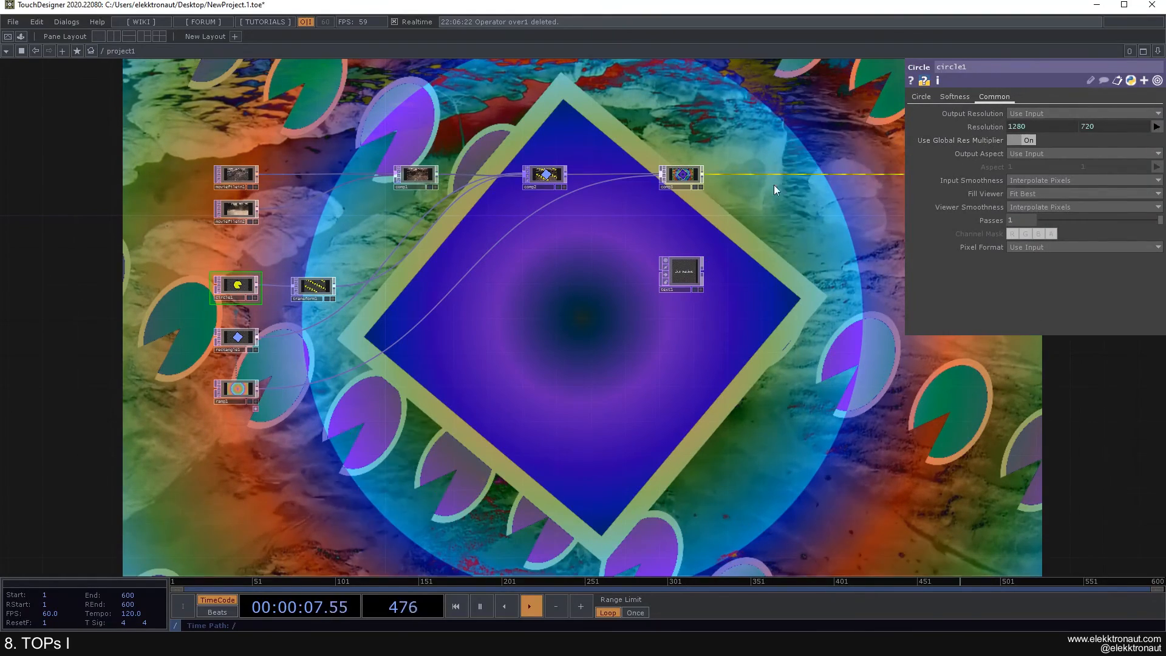
click(676, 278)
scroll(676, 278, up, 4)
right_click(974, 122)
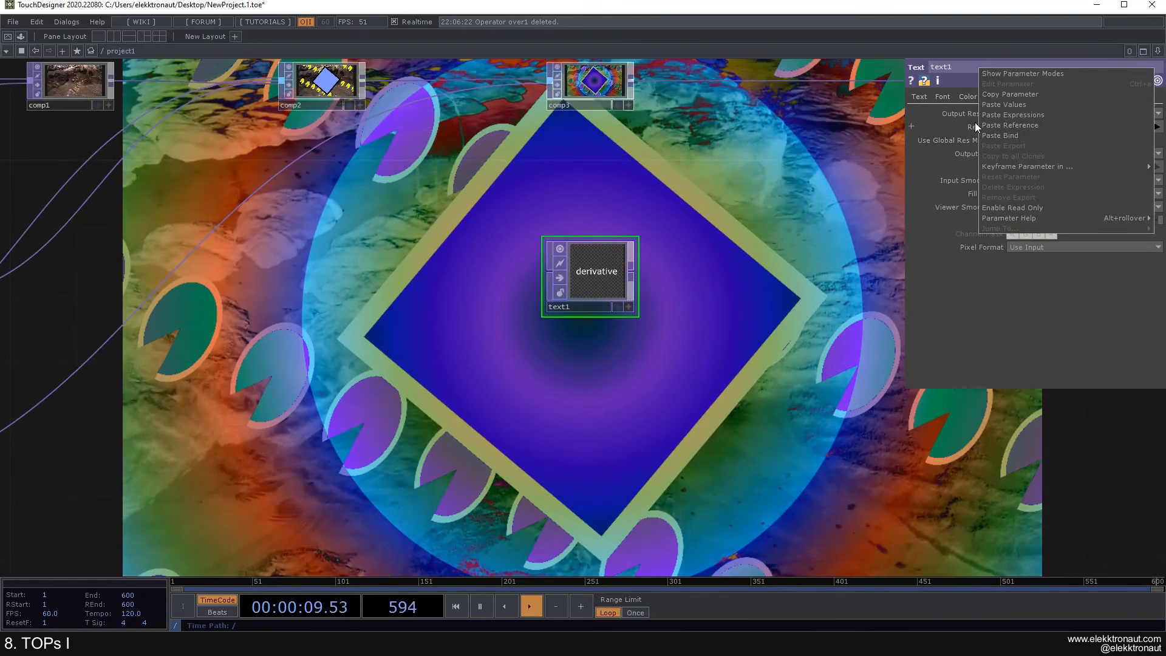
click(1019, 105)
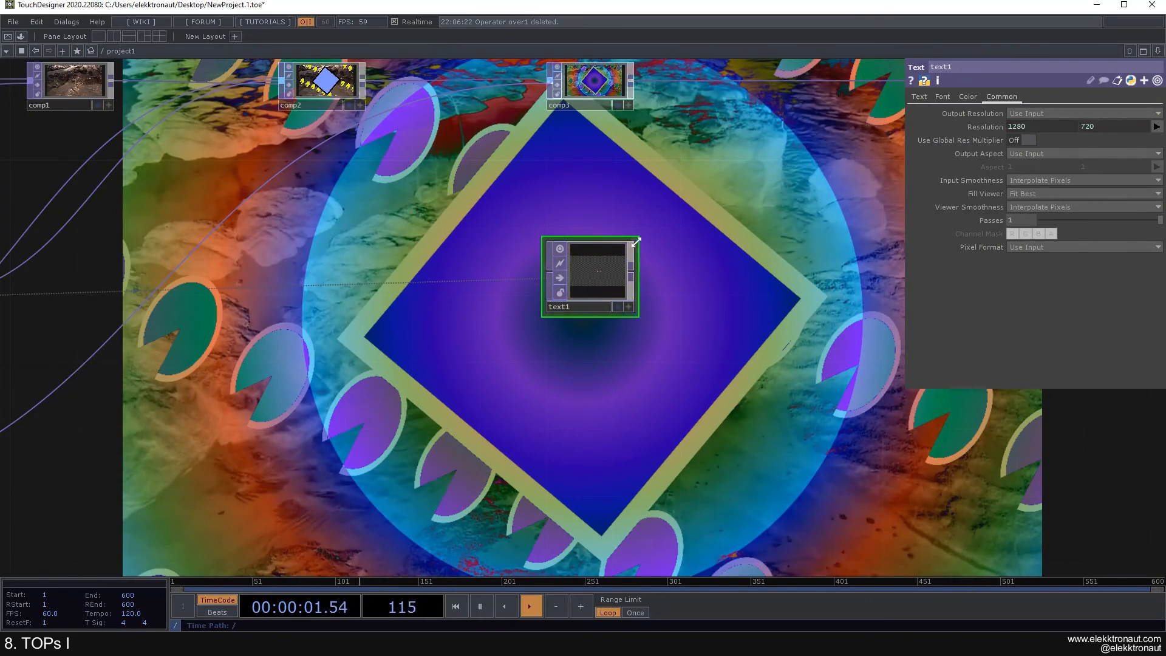
scroll(610, 282, up, 5)
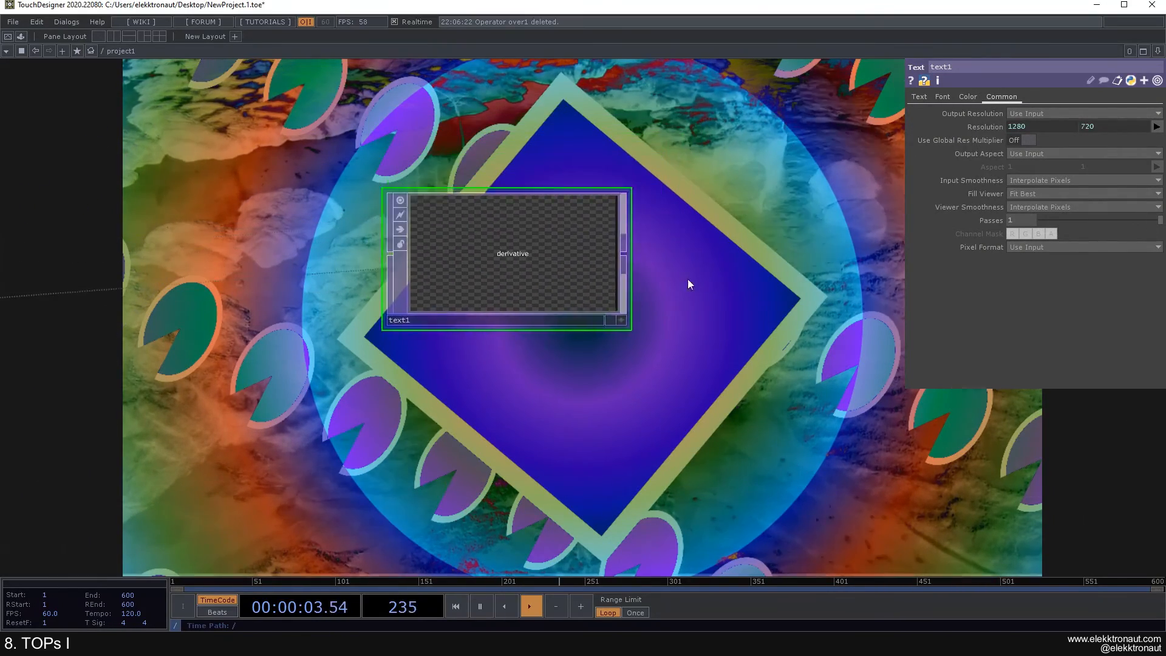
scroll(477, 298, up, 1)
scroll(474, 285, down, 2)
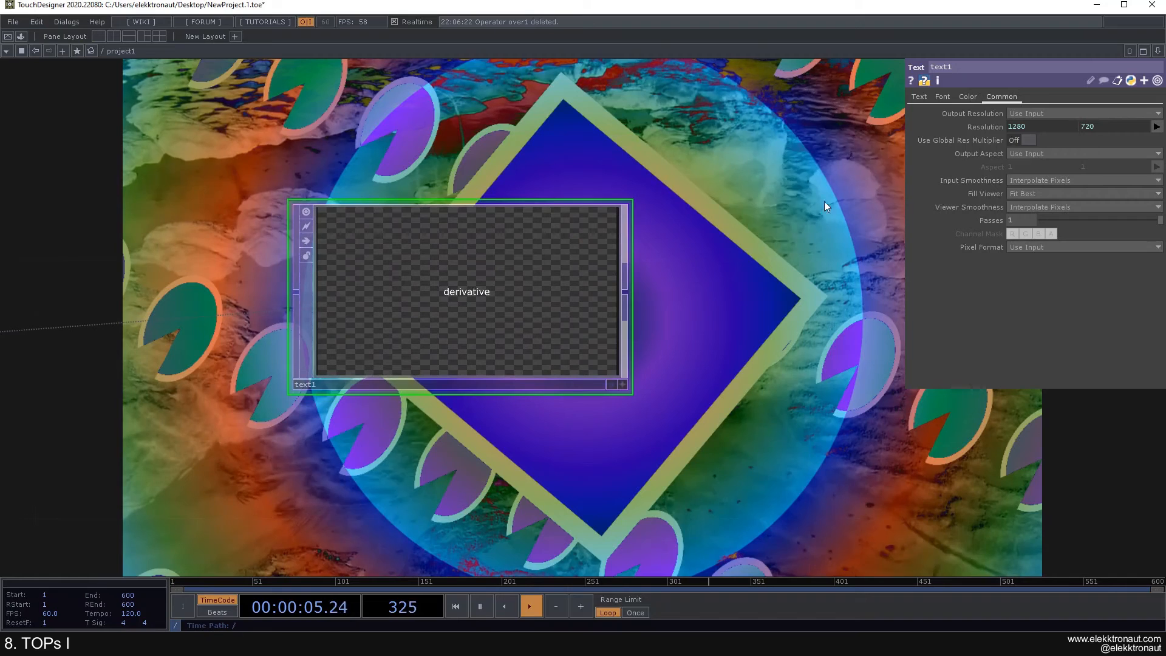
Step: Set text1's Text to 'Amazing artwork', correcting the misspelling
click(920, 96)
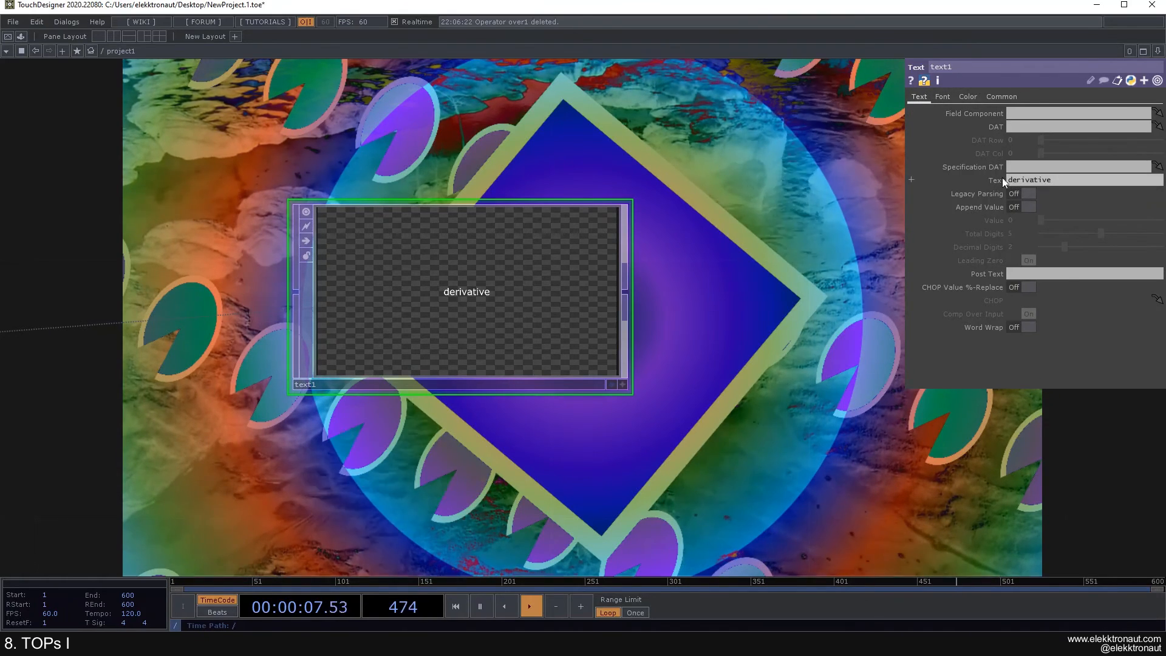
click(1051, 180)
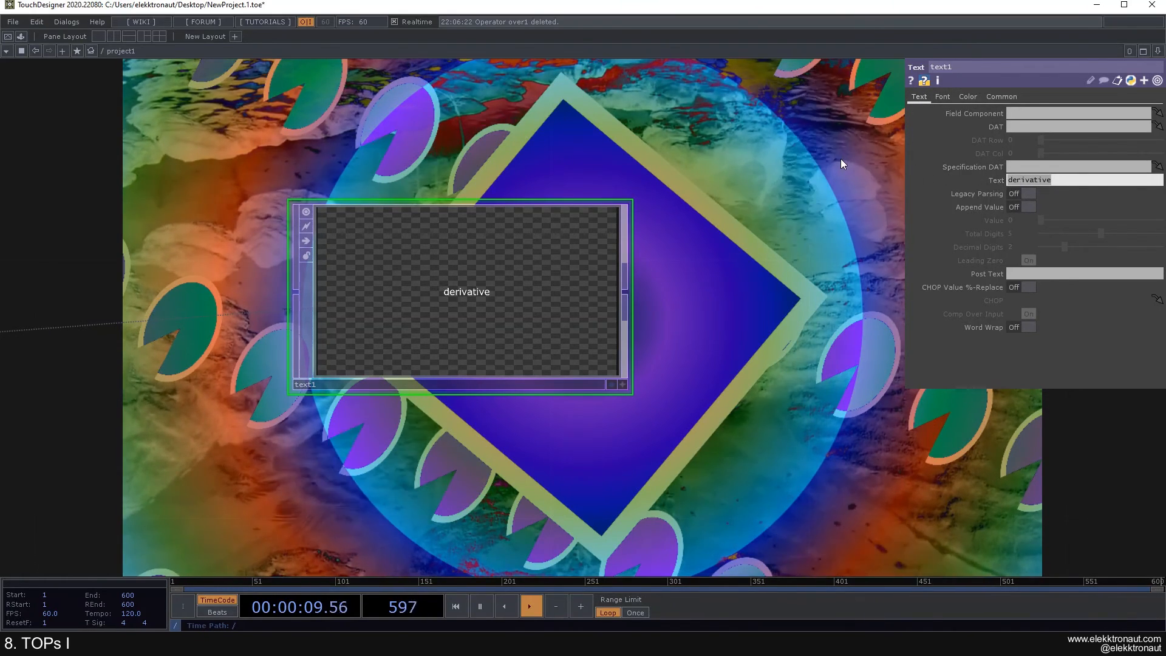
text(Amzing artwork)
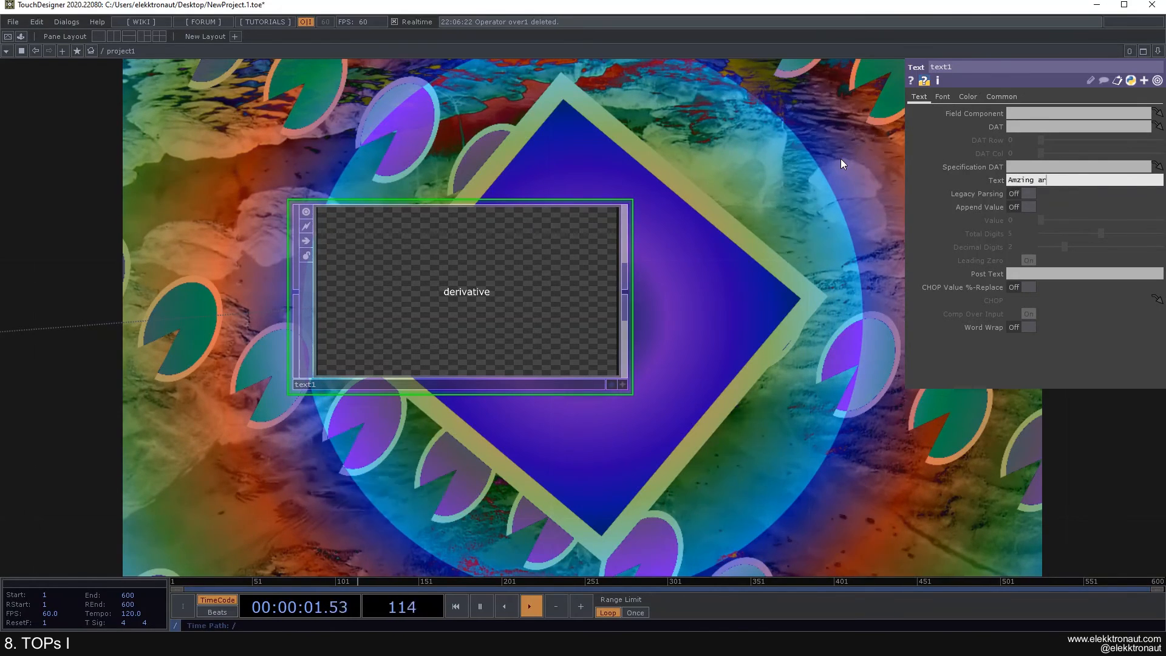
click(1018, 181)
text(a)
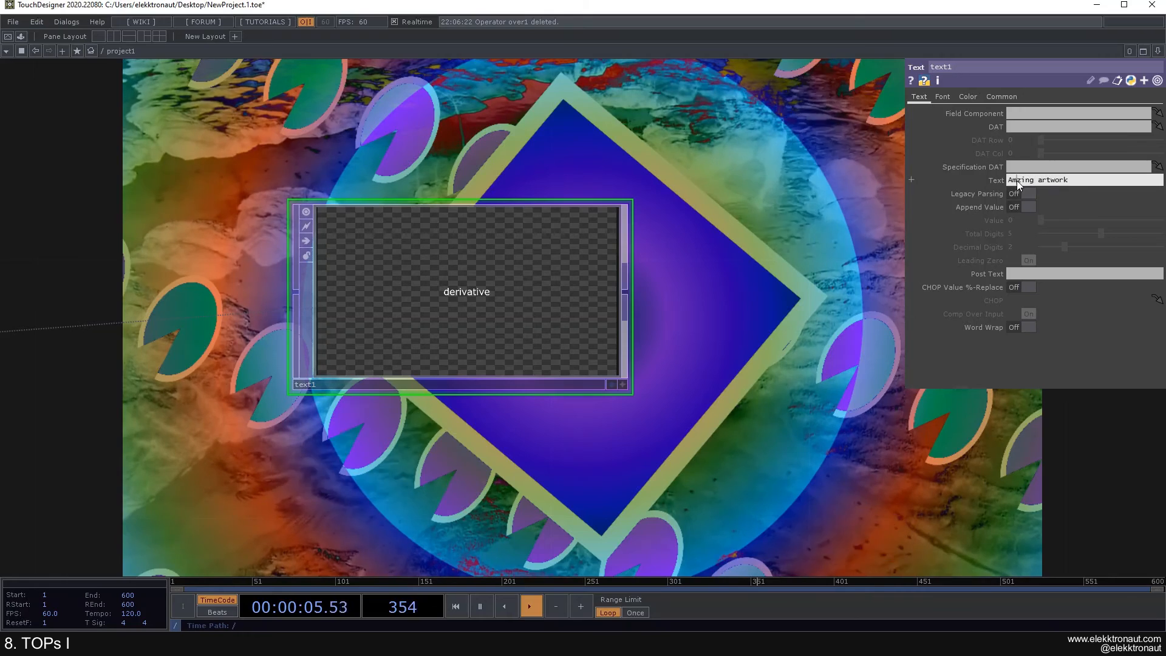
key(Return)
scroll(715, 206, down, 4)
scroll(710, 203, up, 2)
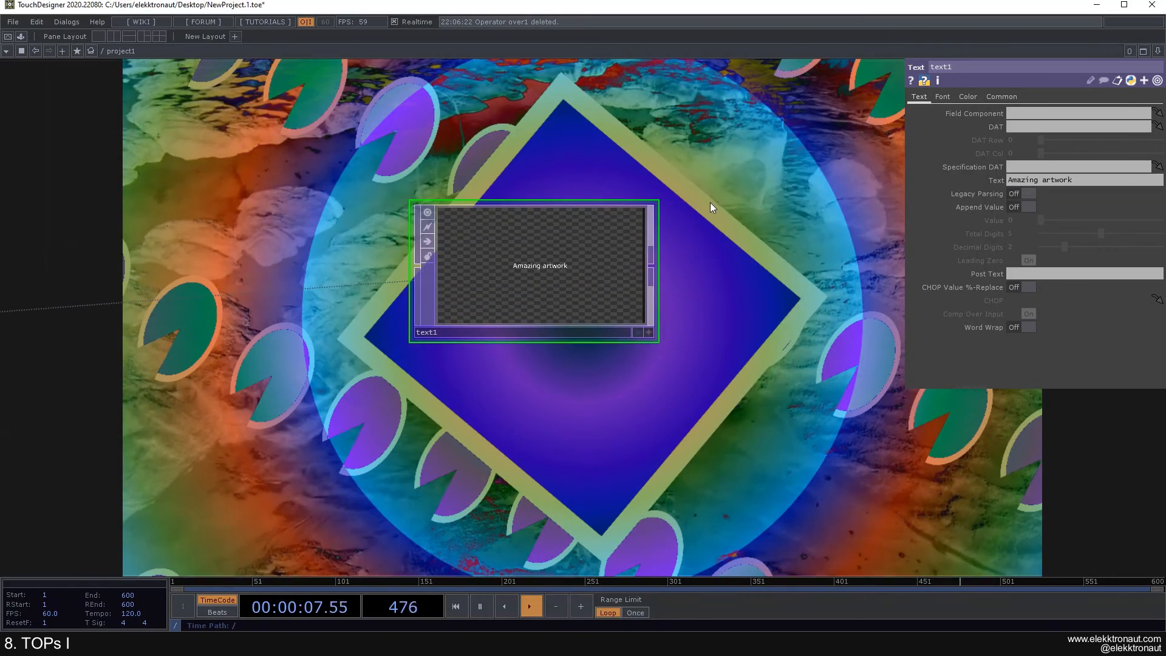
drag(712, 195, 676, 220)
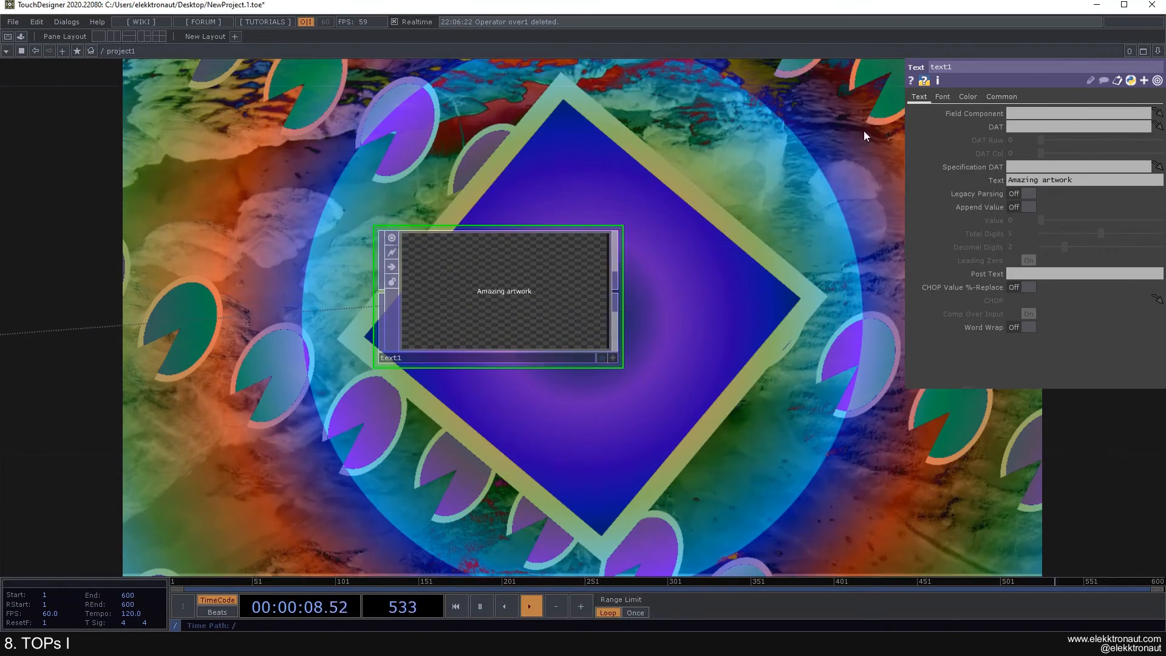
Step: Browse the Font list on text1's Font page, keeping Verdana
click(940, 97)
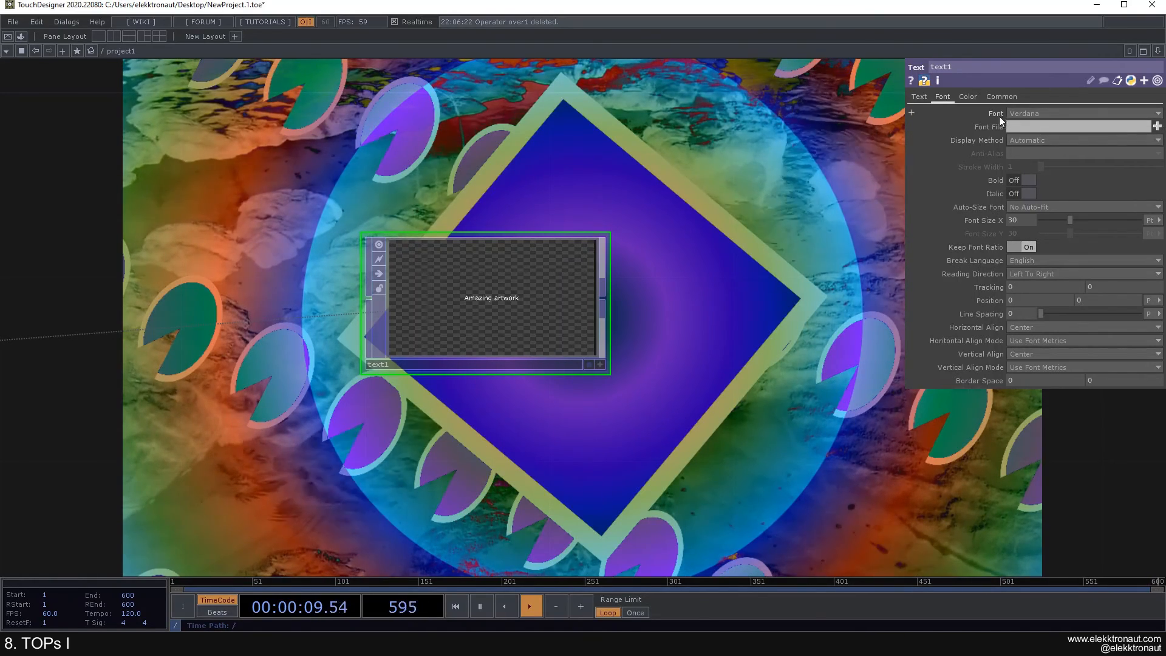
click(1018, 113)
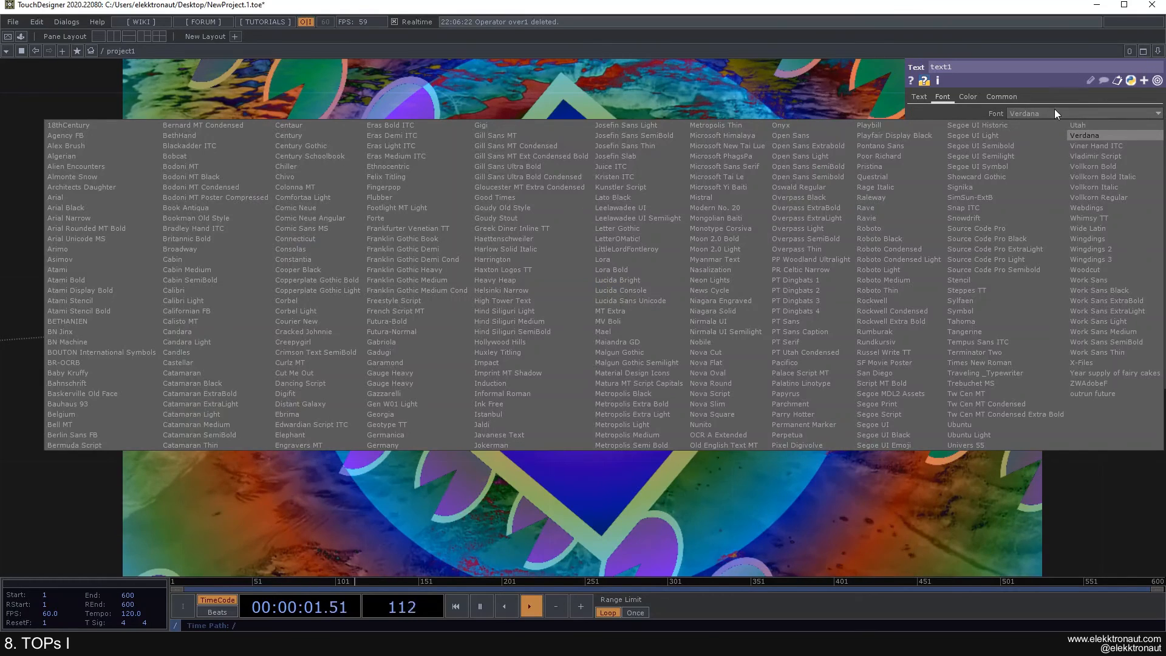
click(1055, 110)
click(1018, 113)
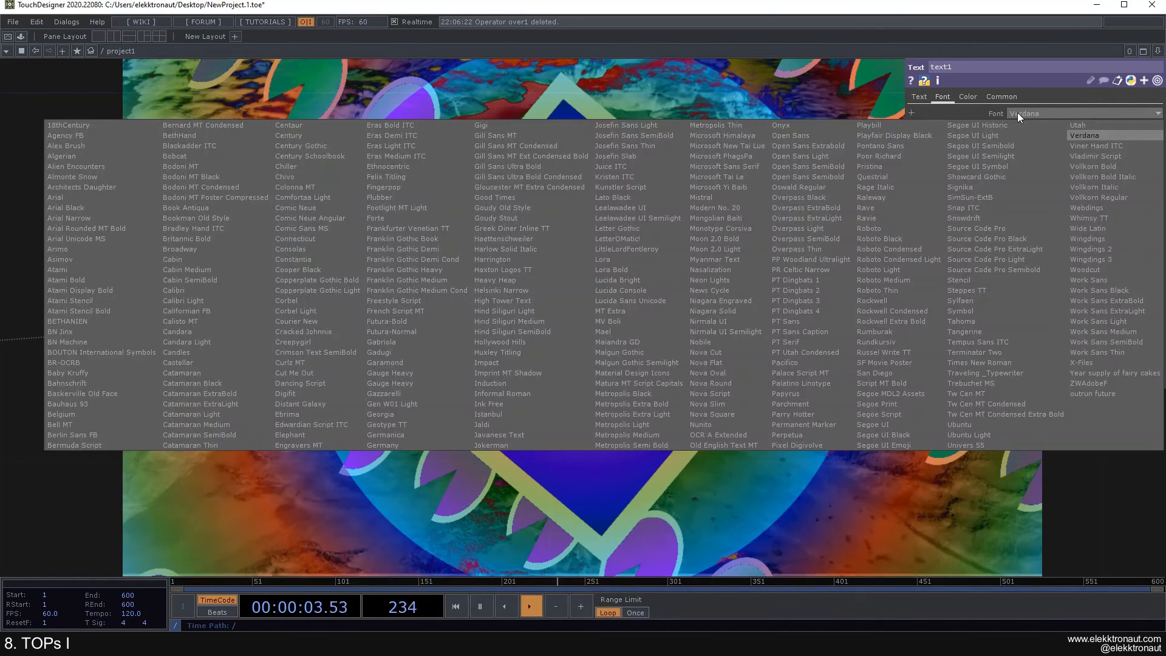
click(1047, 110)
click(1041, 112)
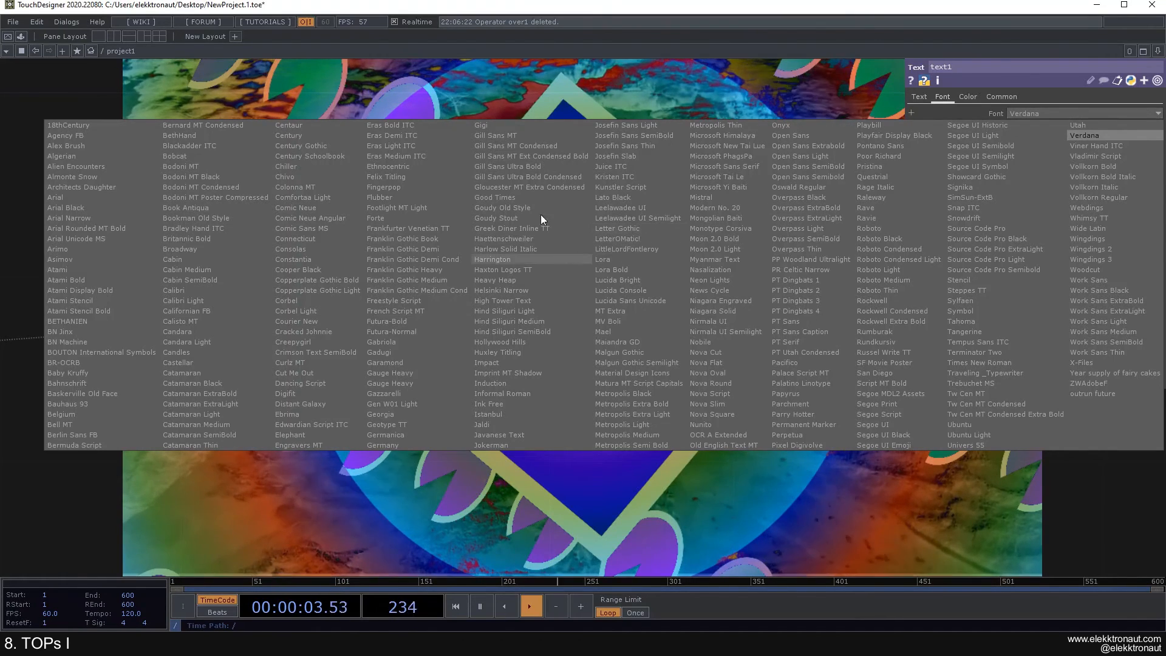
click(1039, 111)
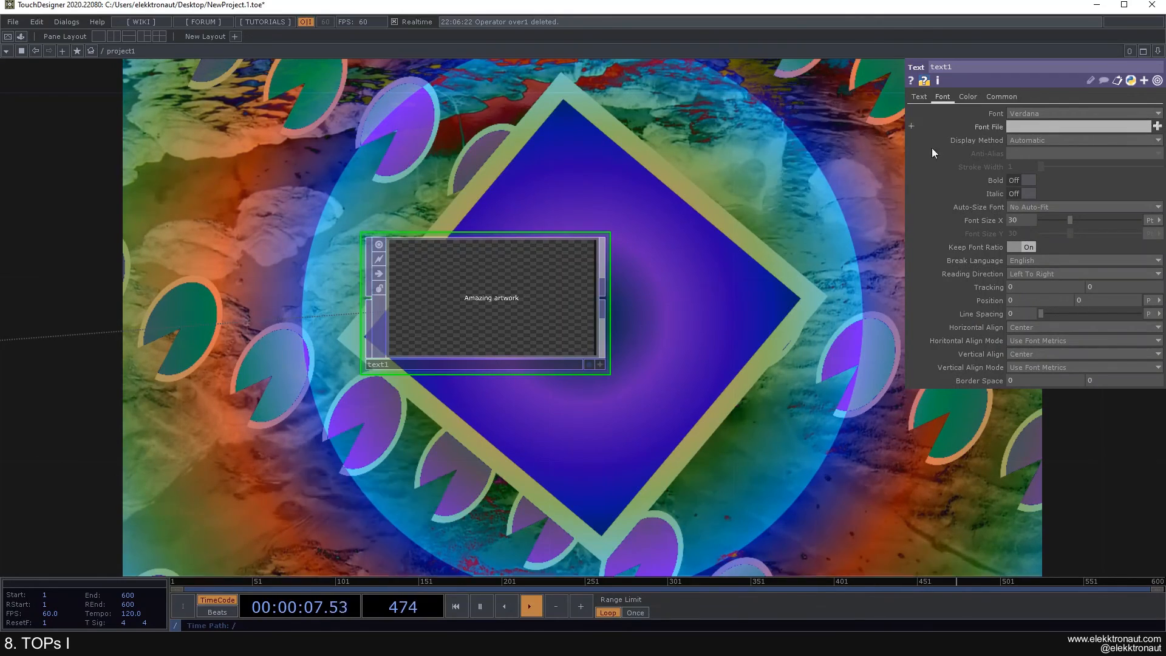
Step: Switch text1's font size units to Pt and enlarge the Amazing artwork text
scroll(495, 293, up, 2)
scroll(474, 294, down, 3)
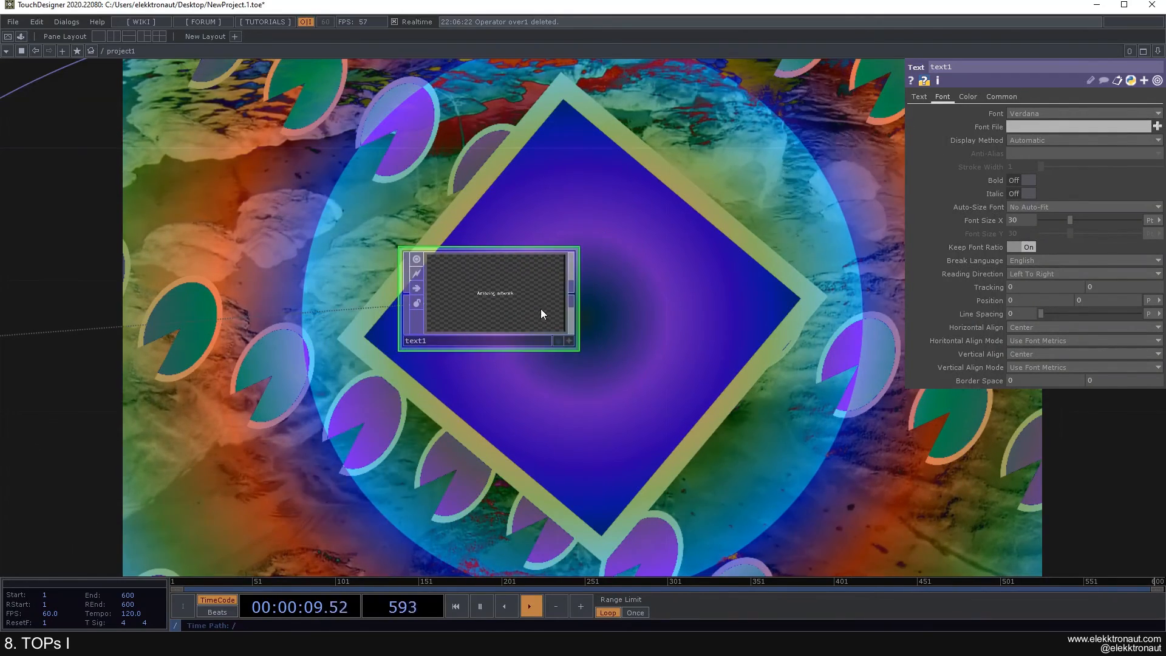
scroll(535, 304, up, 2)
drag(650, 296, 620, 273)
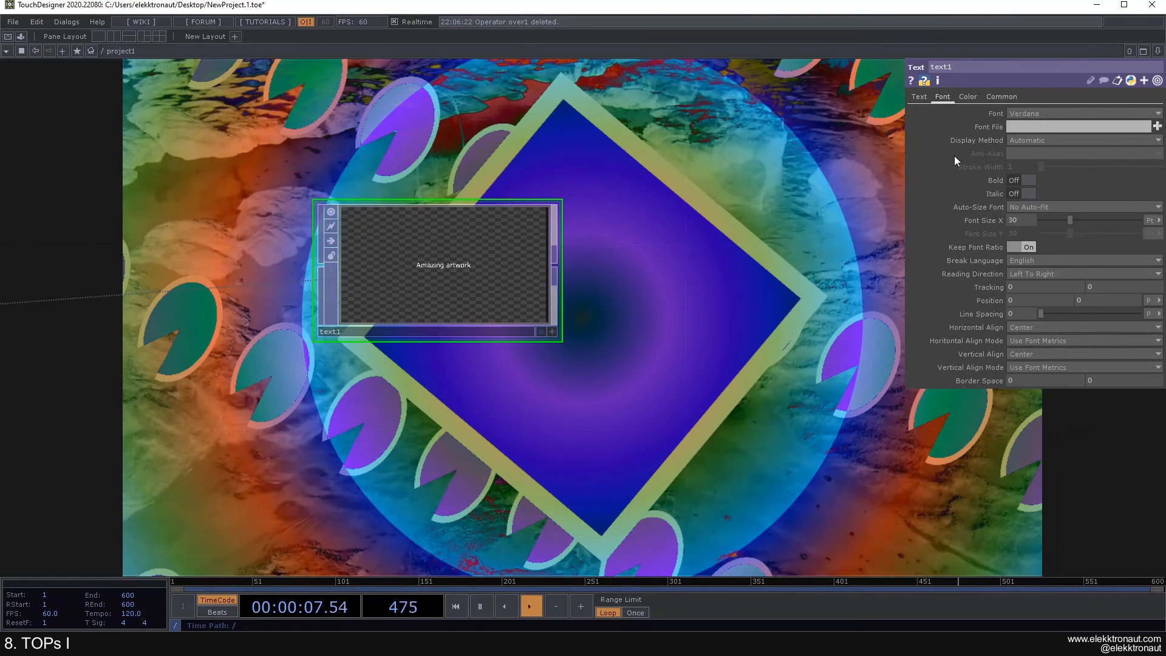
click(1022, 192)
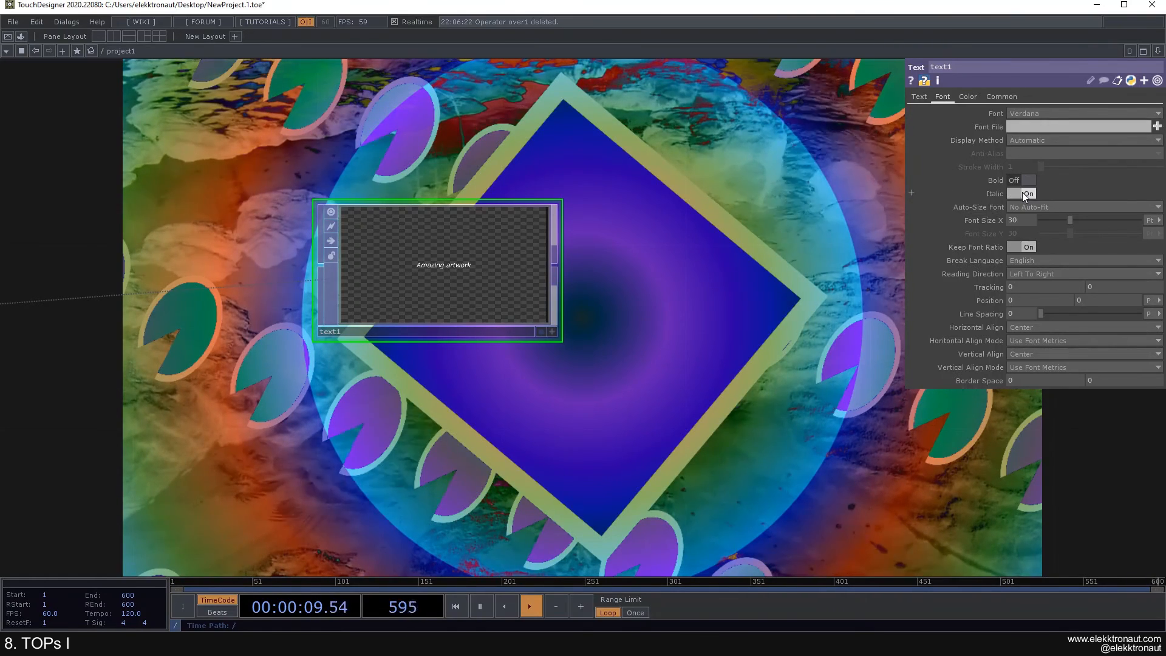
click(1022, 192)
drag(1070, 220, 1141, 220)
click(1158, 220)
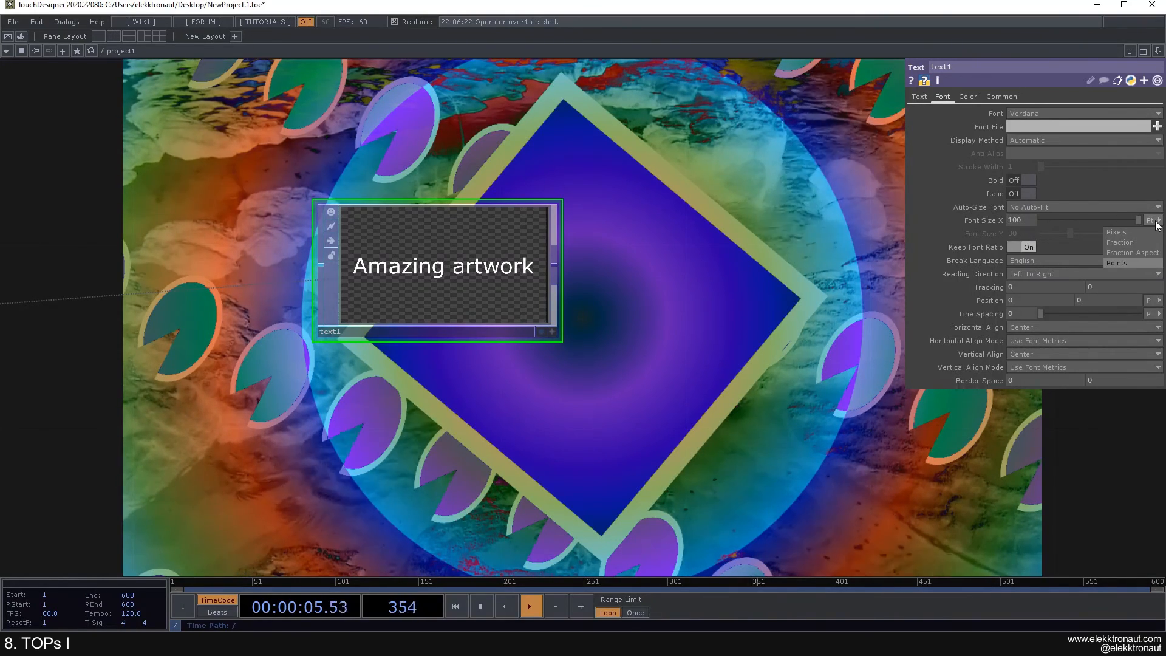
click(1127, 242)
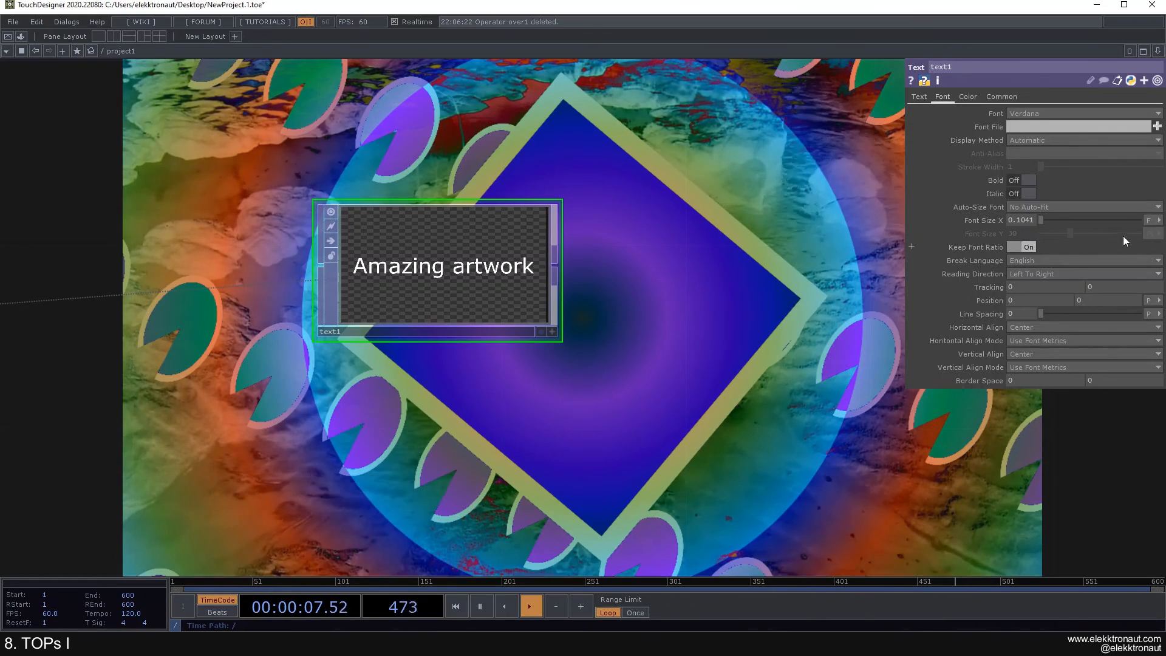
mouse_move(1043, 221)
mouse_down()
mouse_move(1069, 224)
mouse_move(1034, 225)
mouse_up()
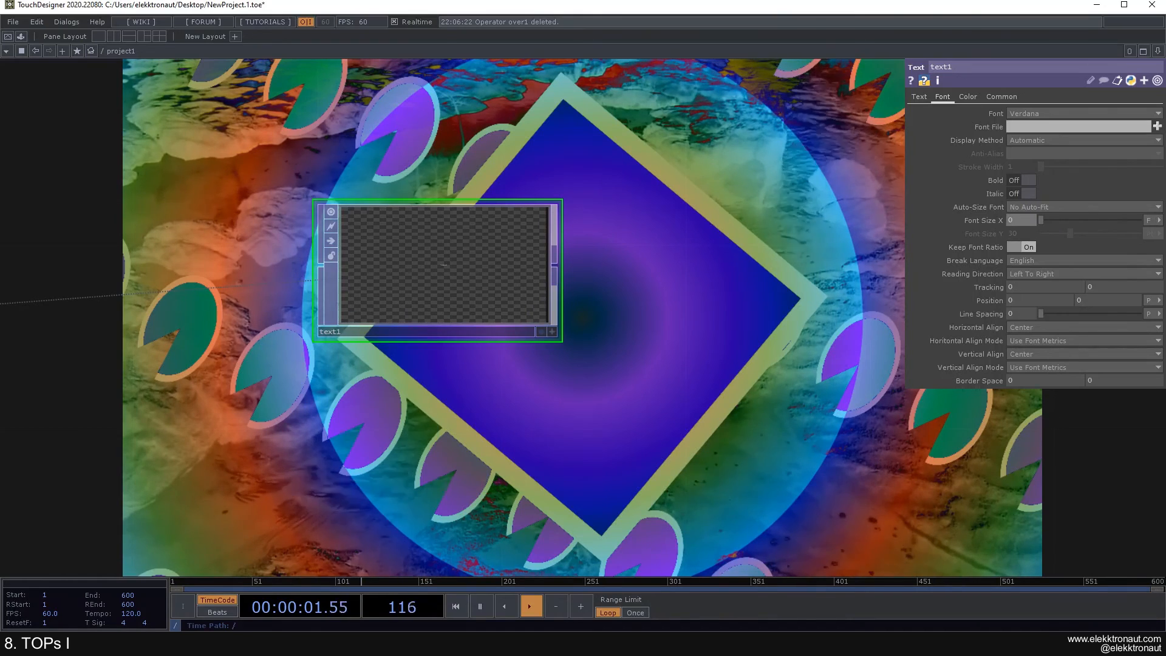
click(1159, 221)
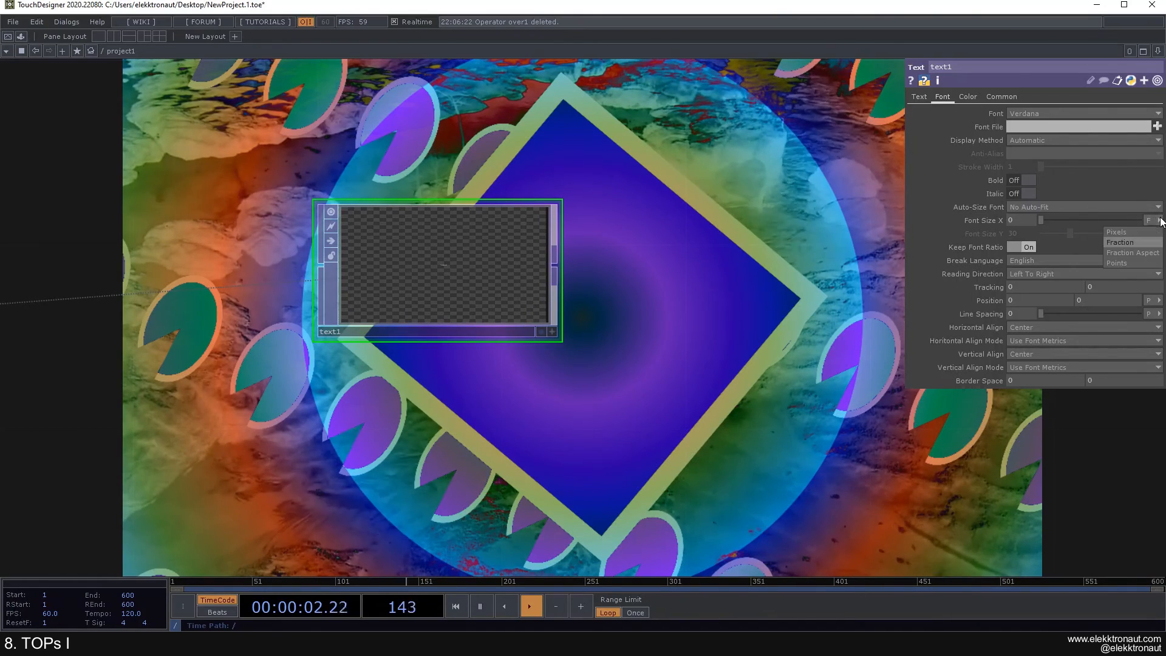
click(1133, 262)
click(1153, 220)
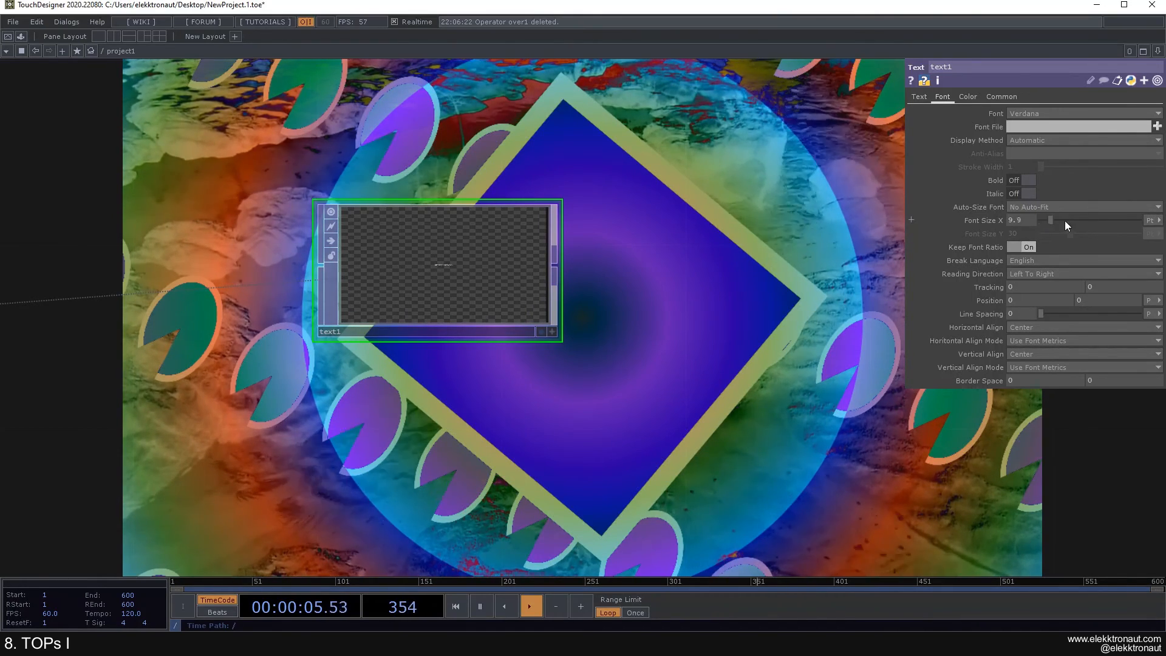
drag(1092, 224, 1141, 221)
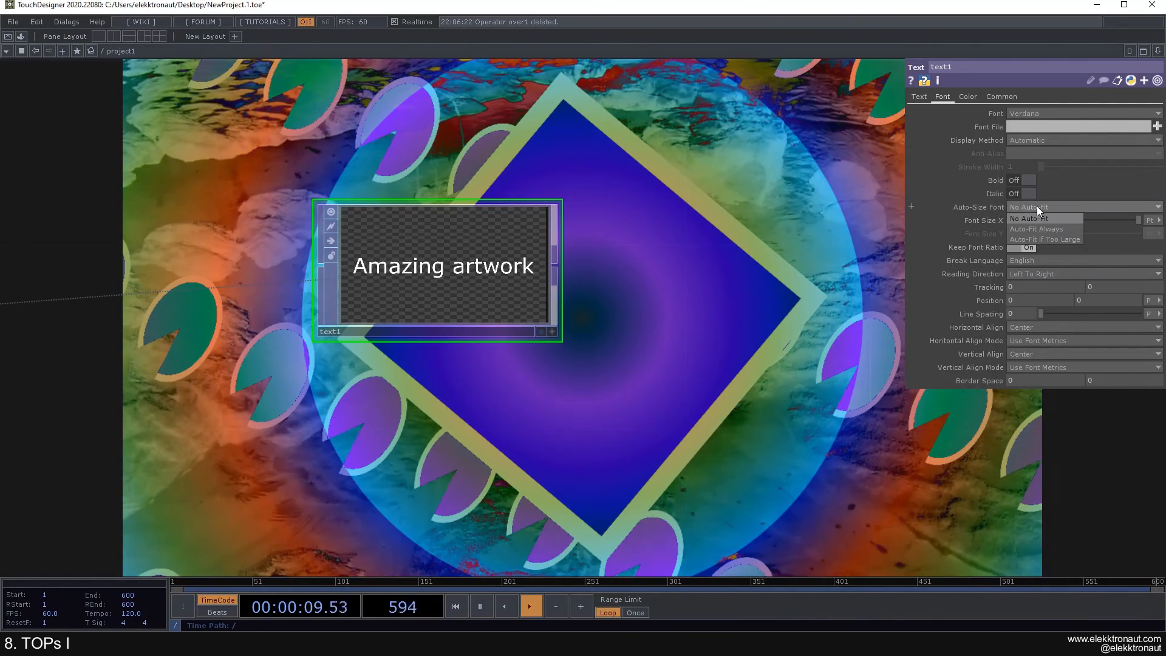
Step: Set Auto-Size Font to Auto-Fit if Too Large
click(1037, 206)
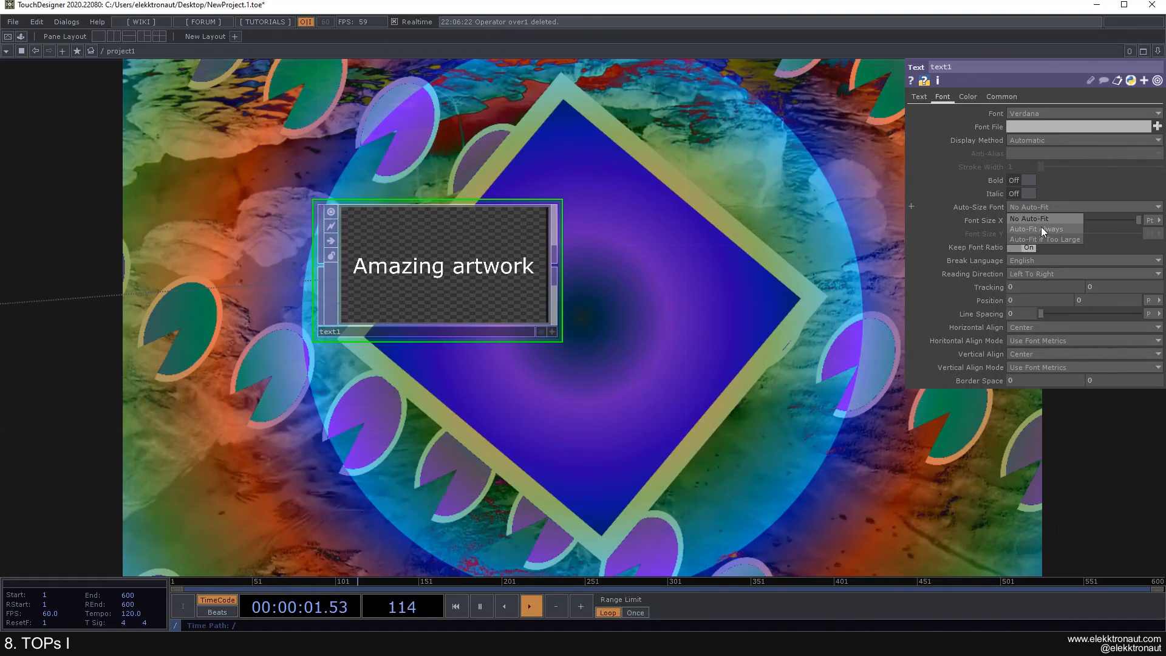
click(1041, 229)
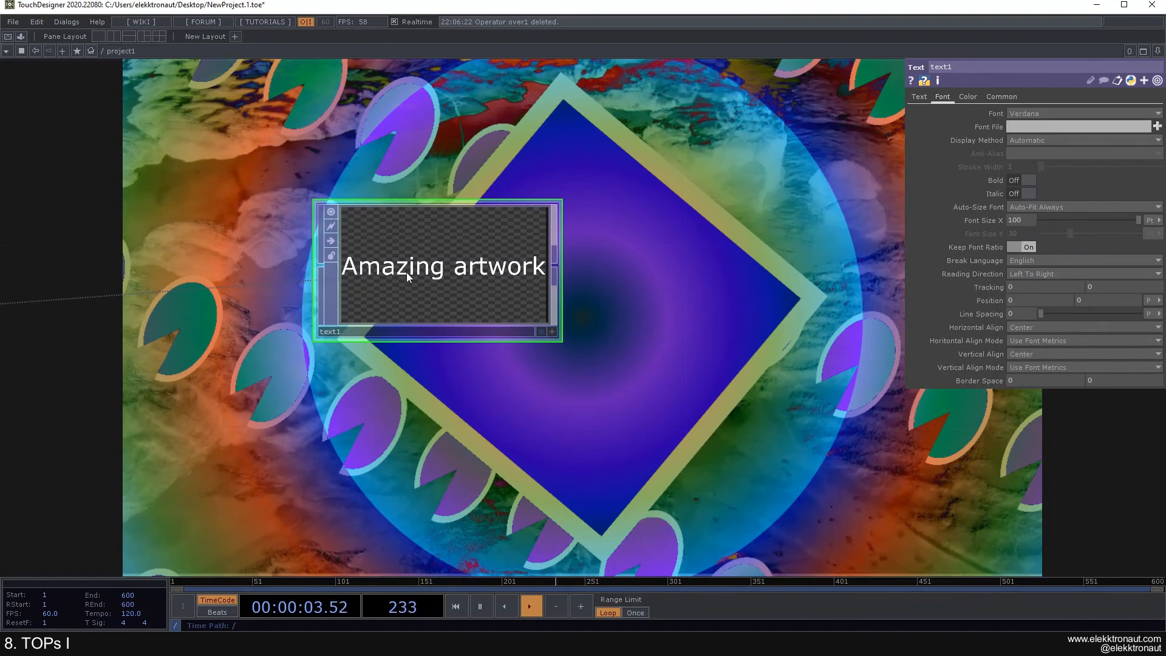
scroll(326, 277, up, 2)
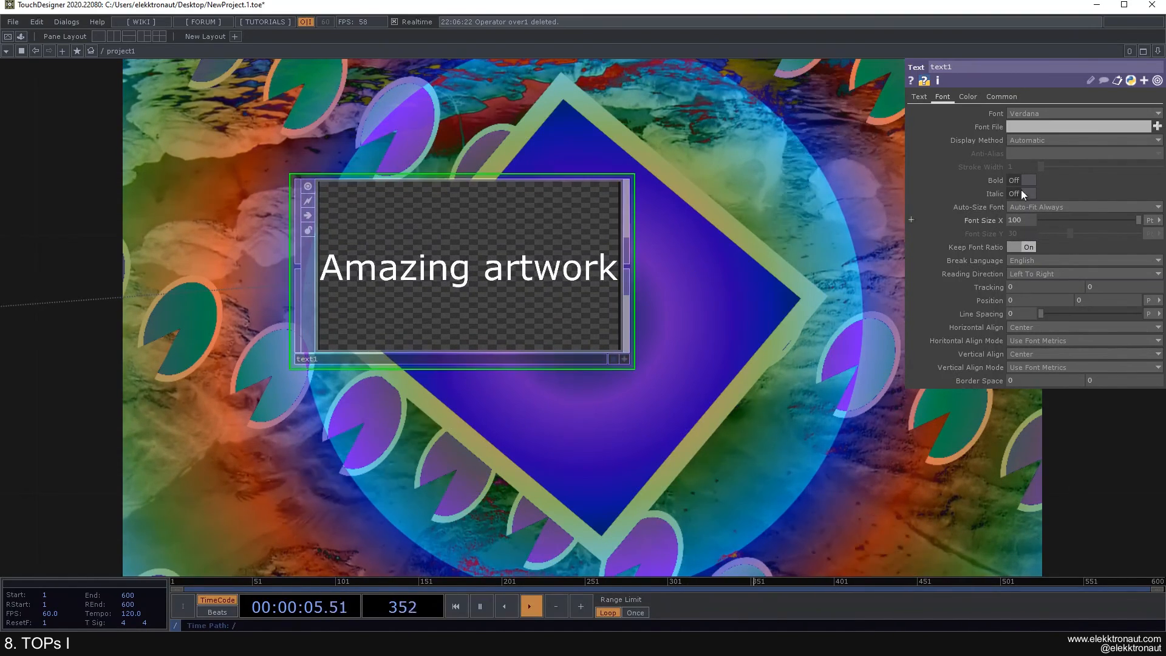
click(1031, 206)
click(1039, 238)
scroll(823, 236, down, 2)
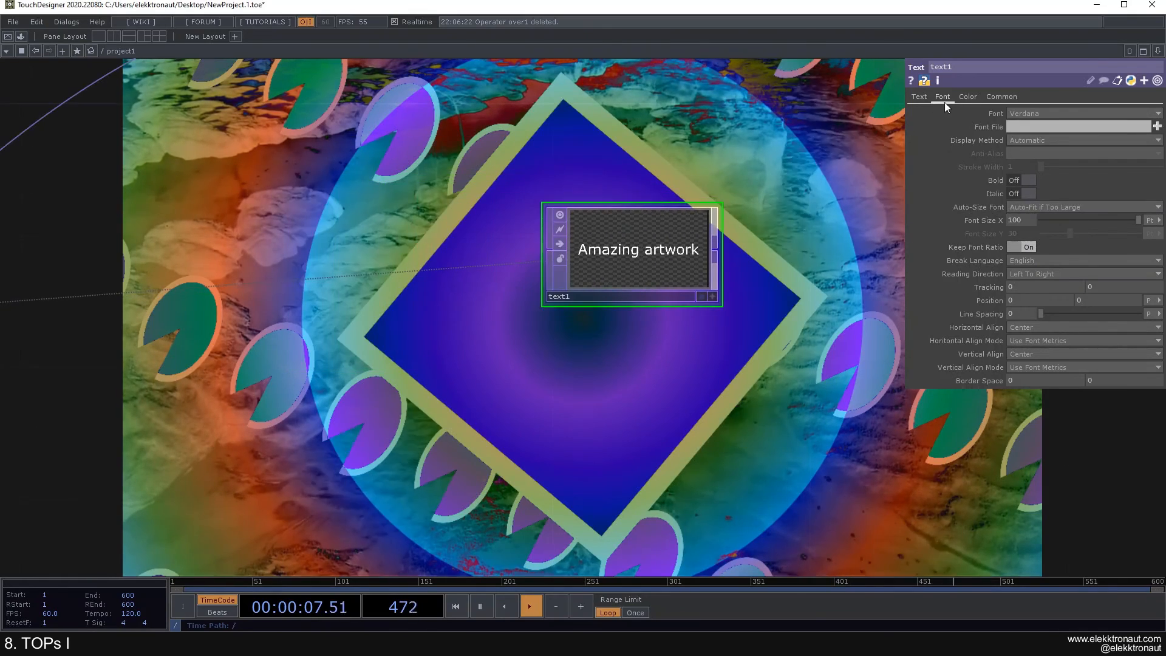
Step: Append '20' to make text1's Text read 'Amazing artwork 2020'
click(919, 96)
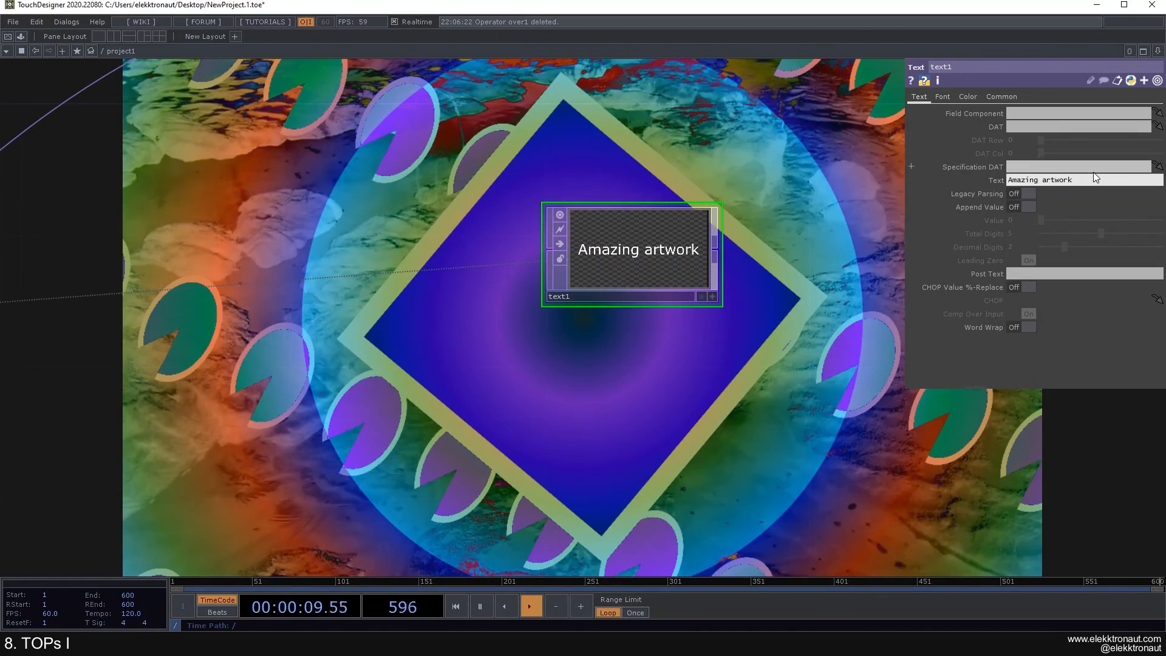
text(2020)
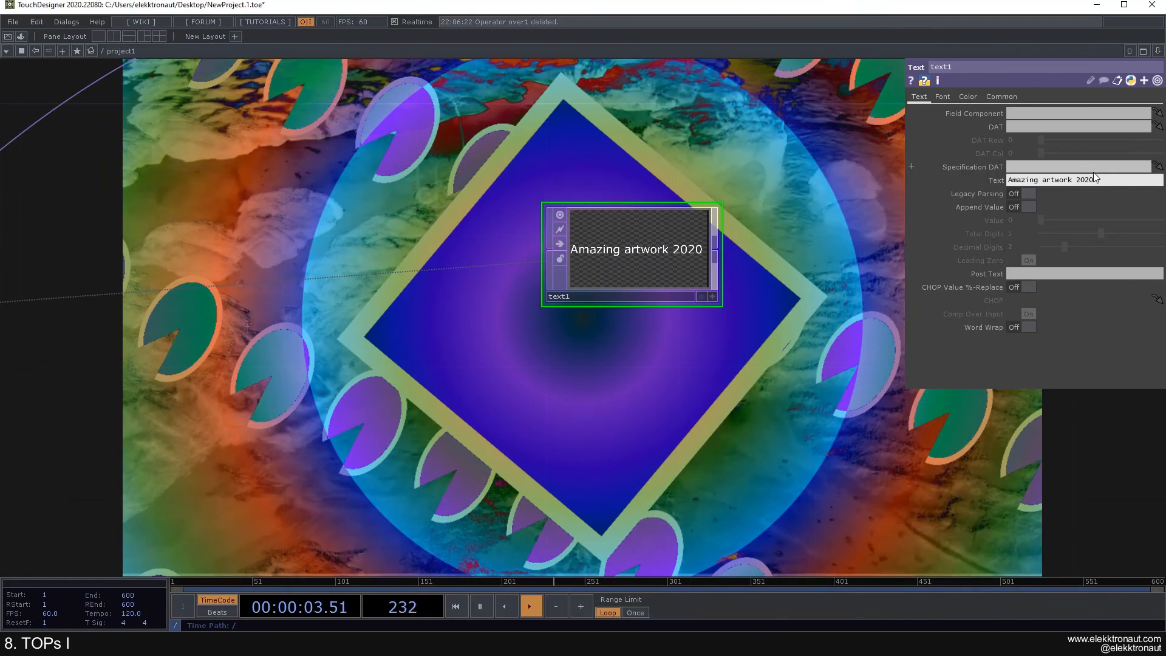
scroll(628, 233, up, 2)
scroll(760, 263, down, 1)
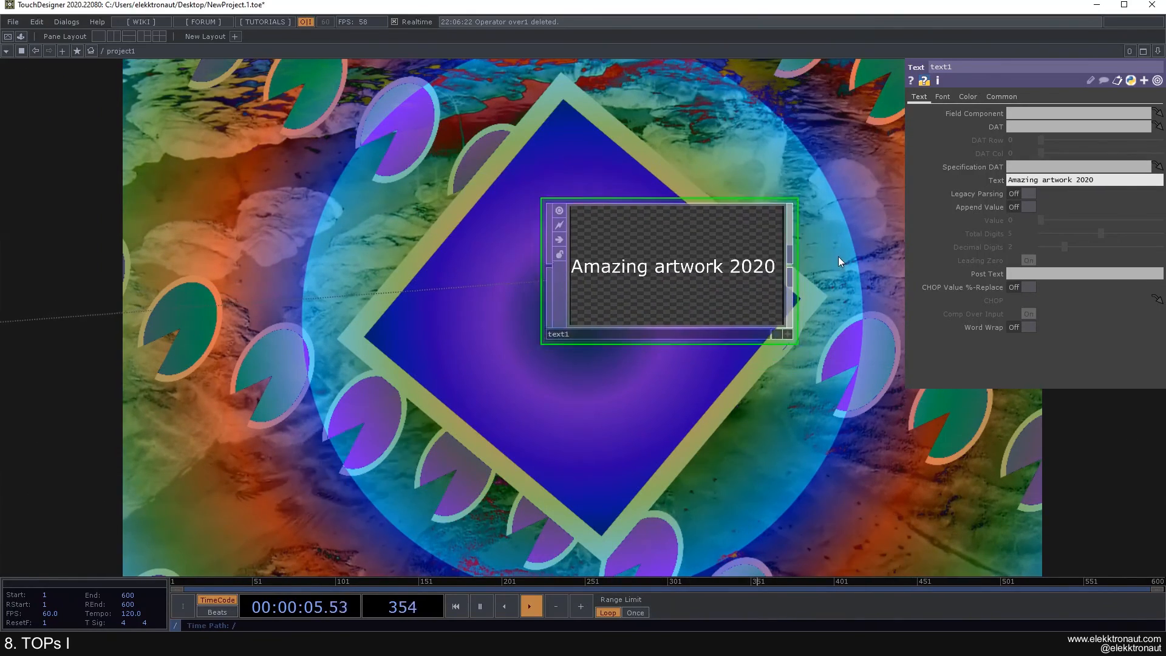
drag(836, 259, 754, 263)
click(1131, 176)
click(1126, 178)
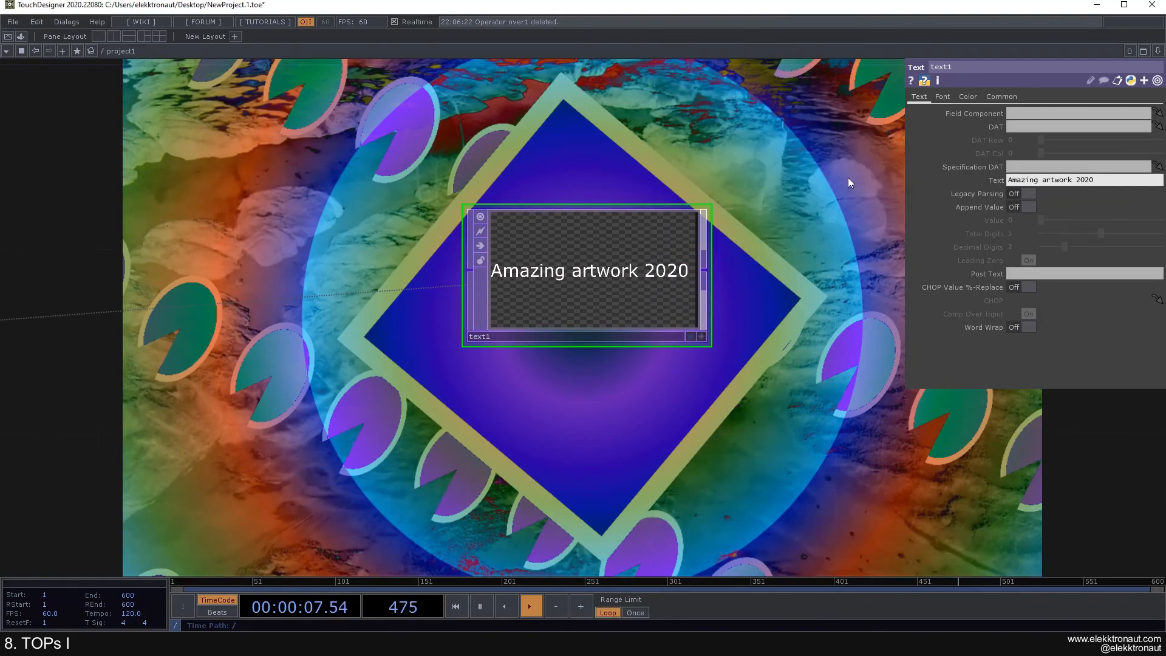
click(816, 163)
Step: Bring comp2 and comp3 into view and show text1's Font page again
drag(612, 276, 584, 267)
scroll(595, 266, up, 2)
scroll(598, 265, down, 2)
drag(688, 188, 508, 273)
scroll(626, 224, down, 3)
scroll(523, 258, up, 1)
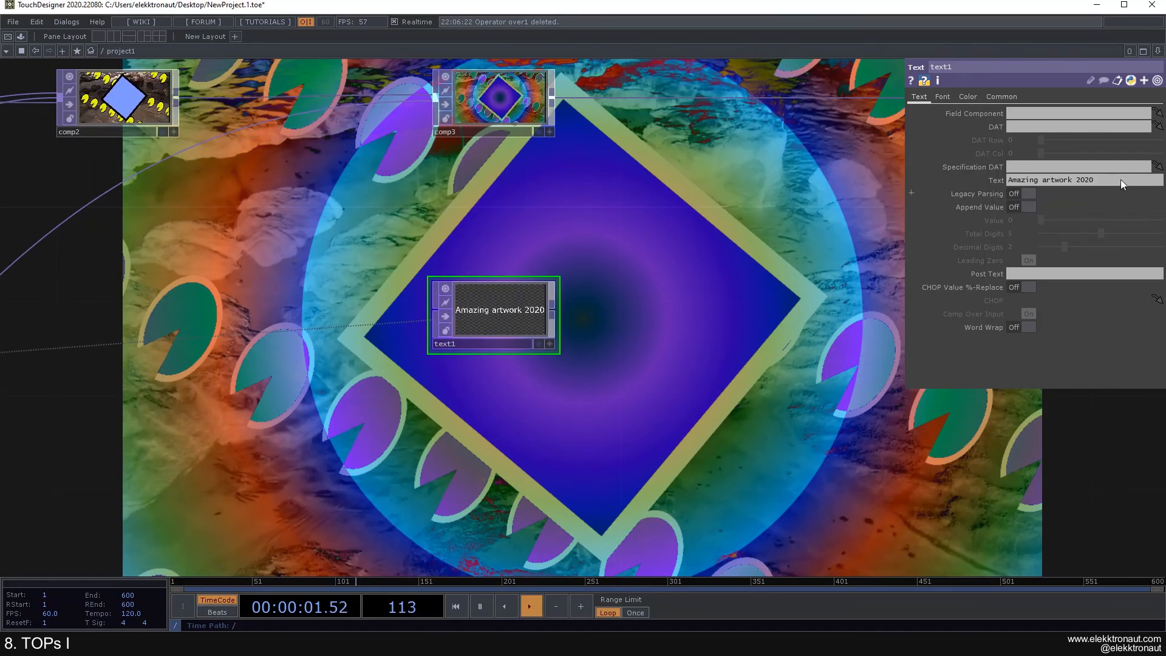
click(943, 97)
drag(736, 250, 659, 223)
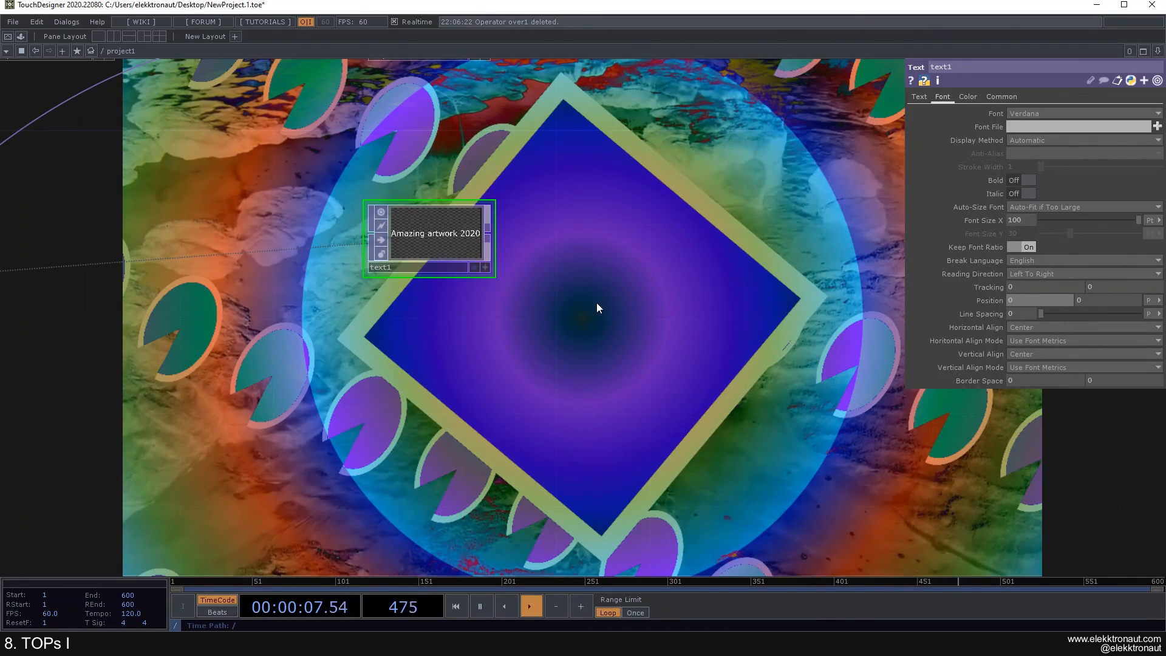
Step: Turn text1's Auto-Size Font to No Auto-Fit, font size about 45.3, horizontal alignment Center
drag(742, 272, 745, 309)
drag(1044, 313, 894, 303)
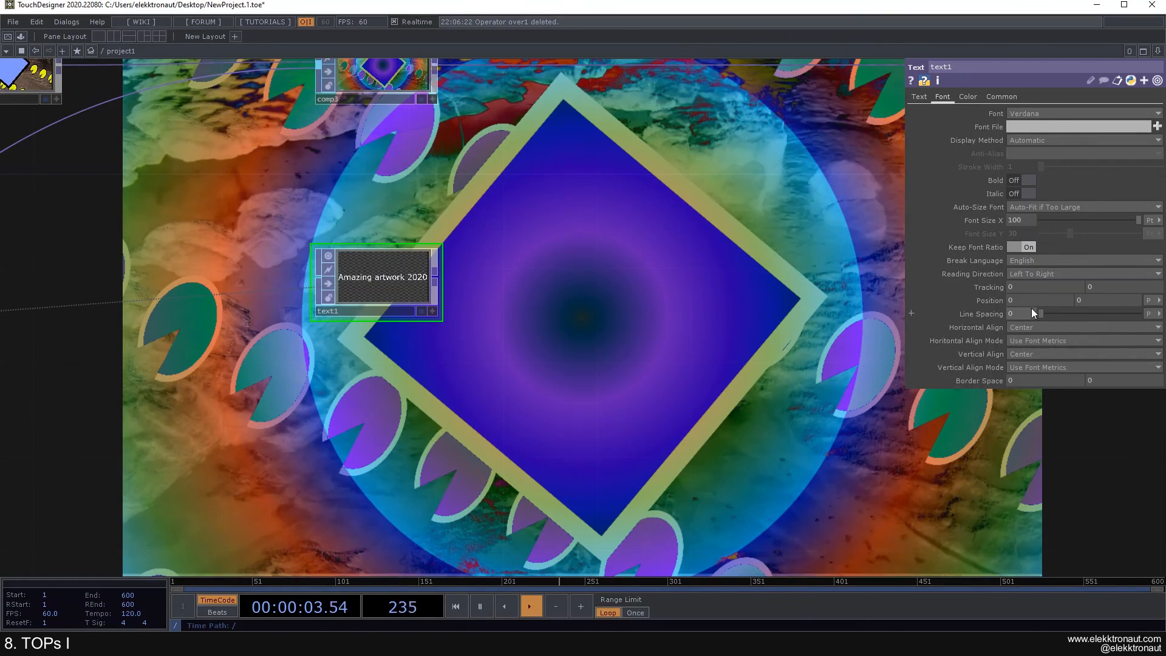
click(1033, 328)
click(1040, 327)
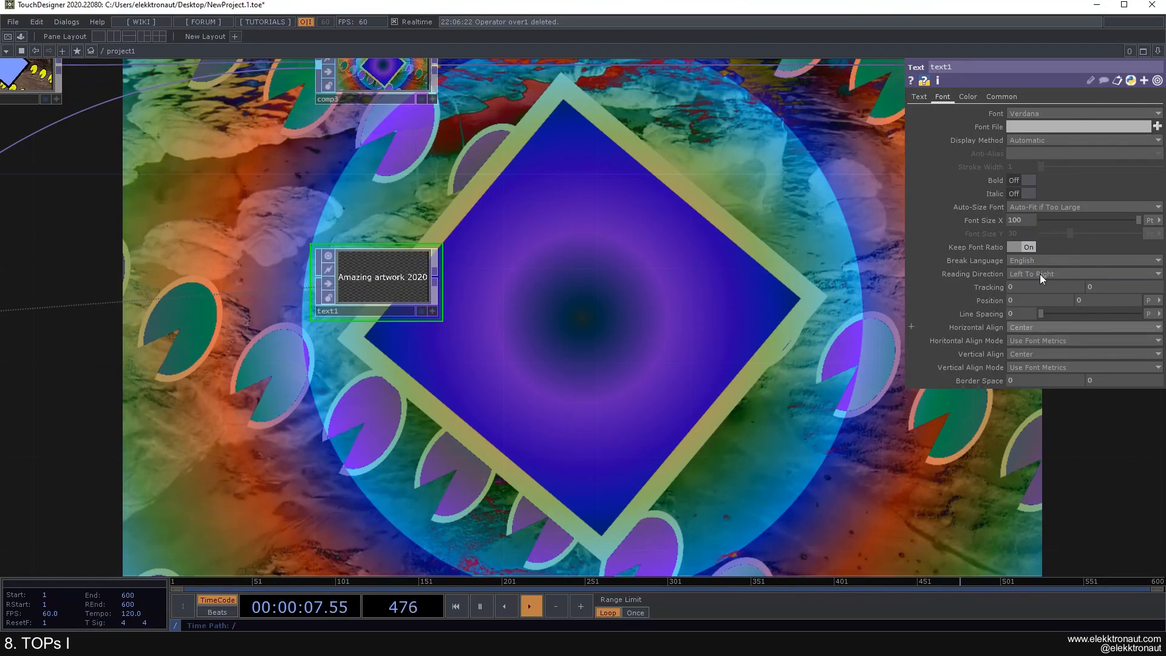
click(1041, 208)
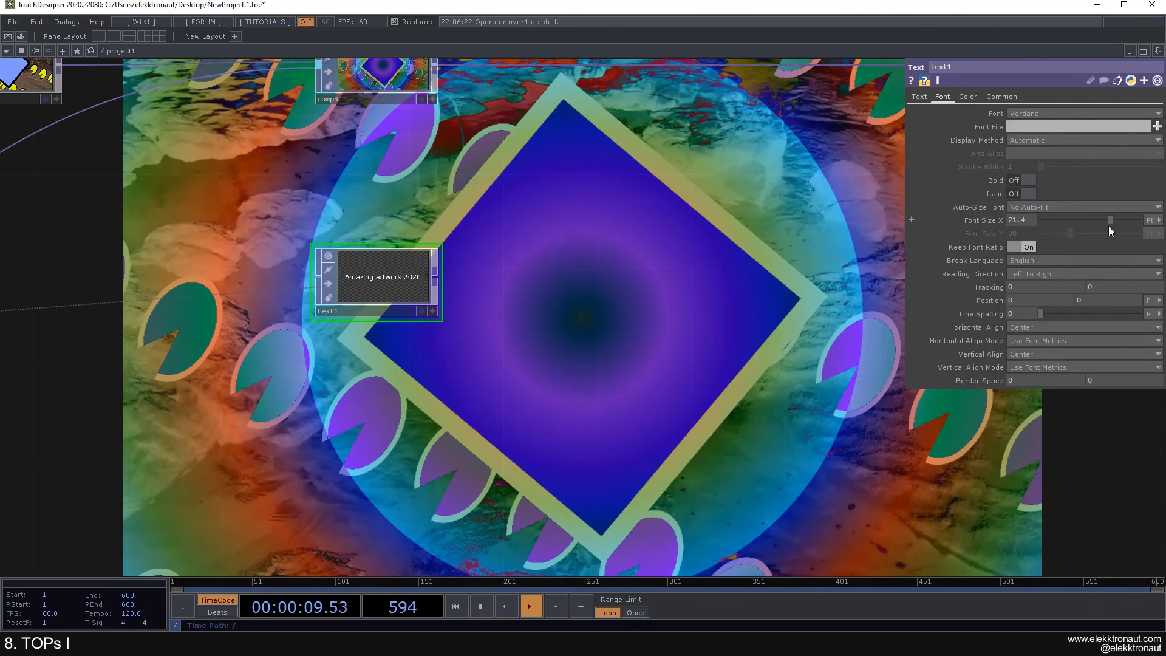
click(1025, 348)
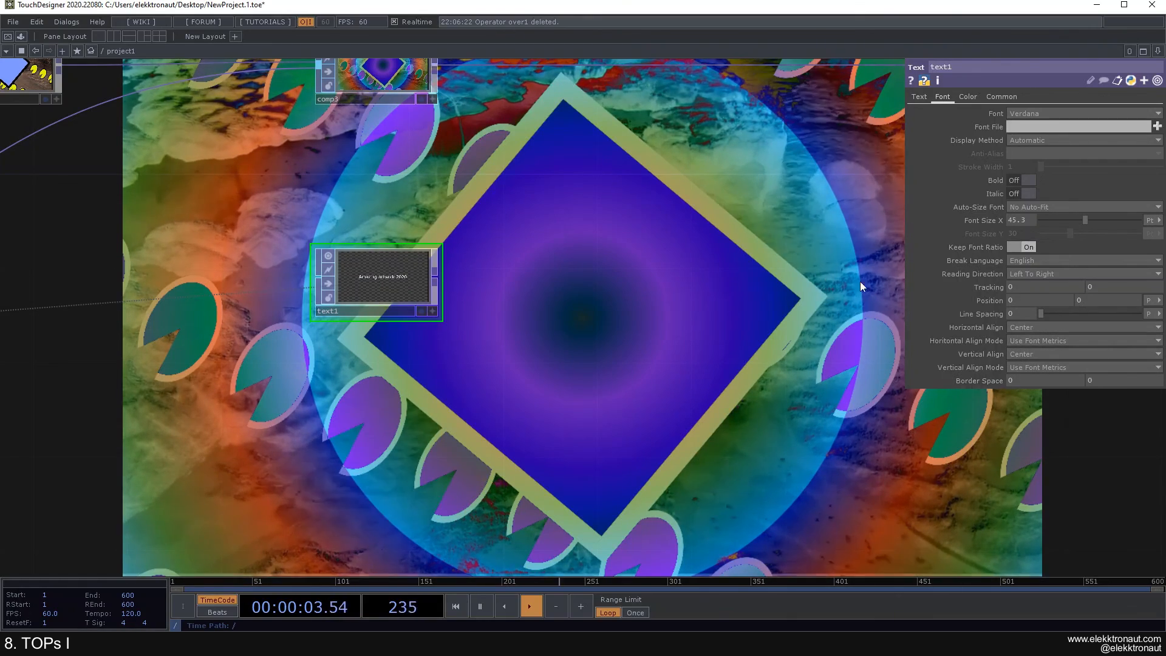
Step: Show text1's Color page and bring comp2 and comp3 into view in the network
drag(513, 263, 563, 301)
middle_drag(563, 301, 822, 158)
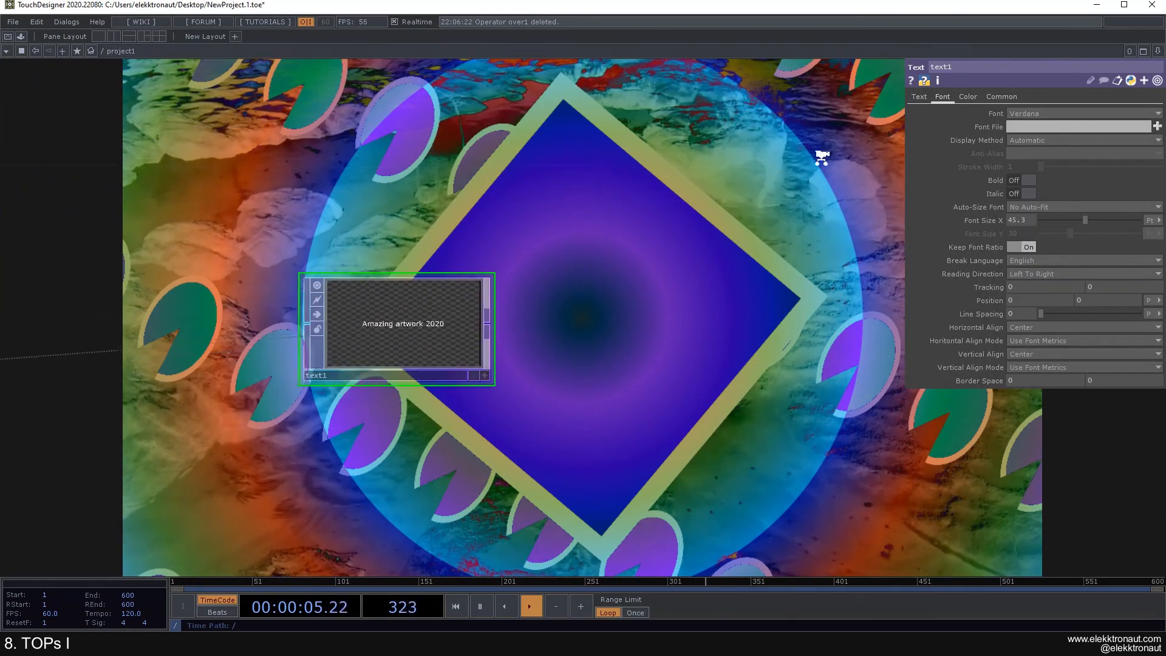
click(971, 97)
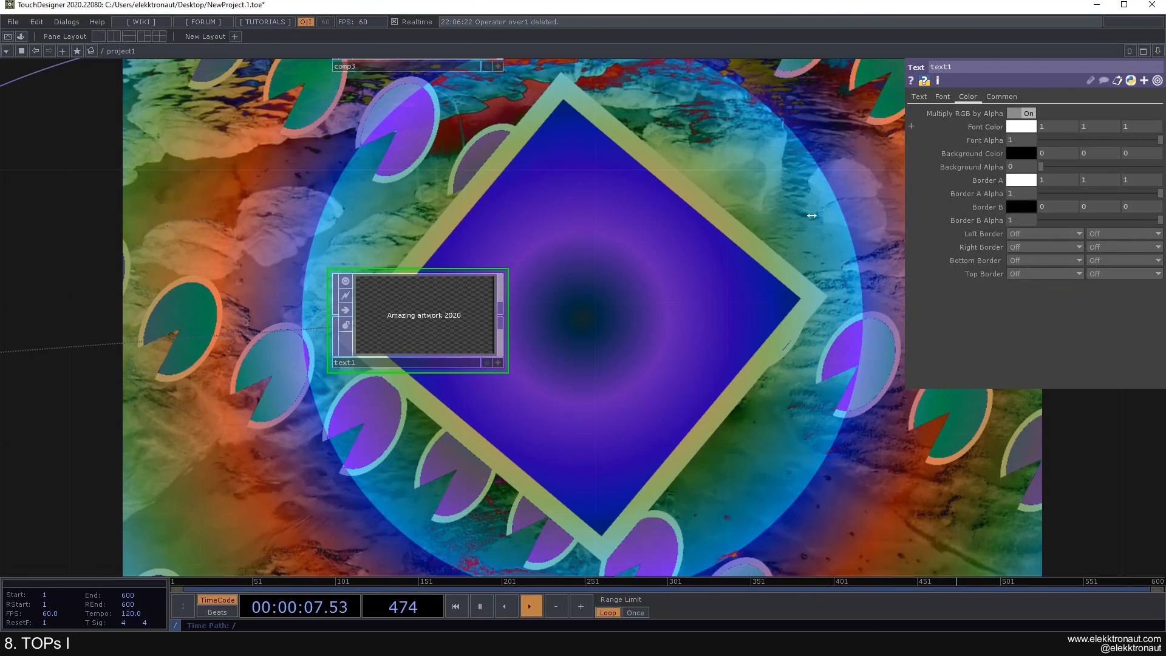
scroll(653, 239, down, 5)
drag(564, 216, 414, 227)
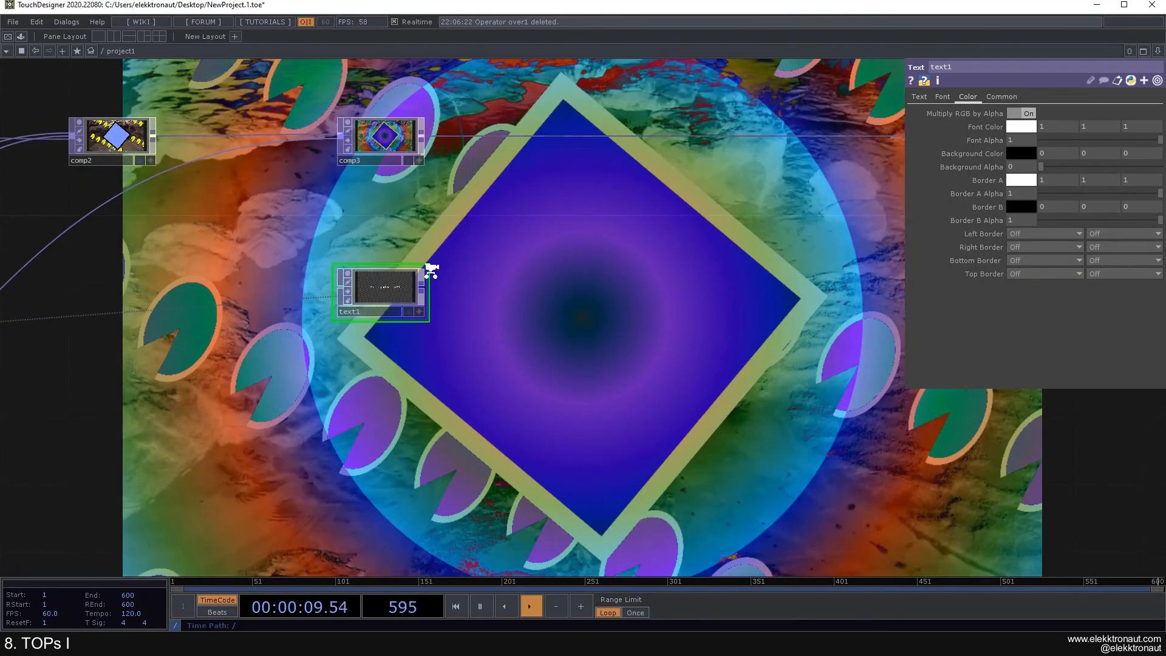
scroll(432, 269, up, 4)
Step: Add a Transform TOP (transform2) fed by text1's output
right_click(414, 326)
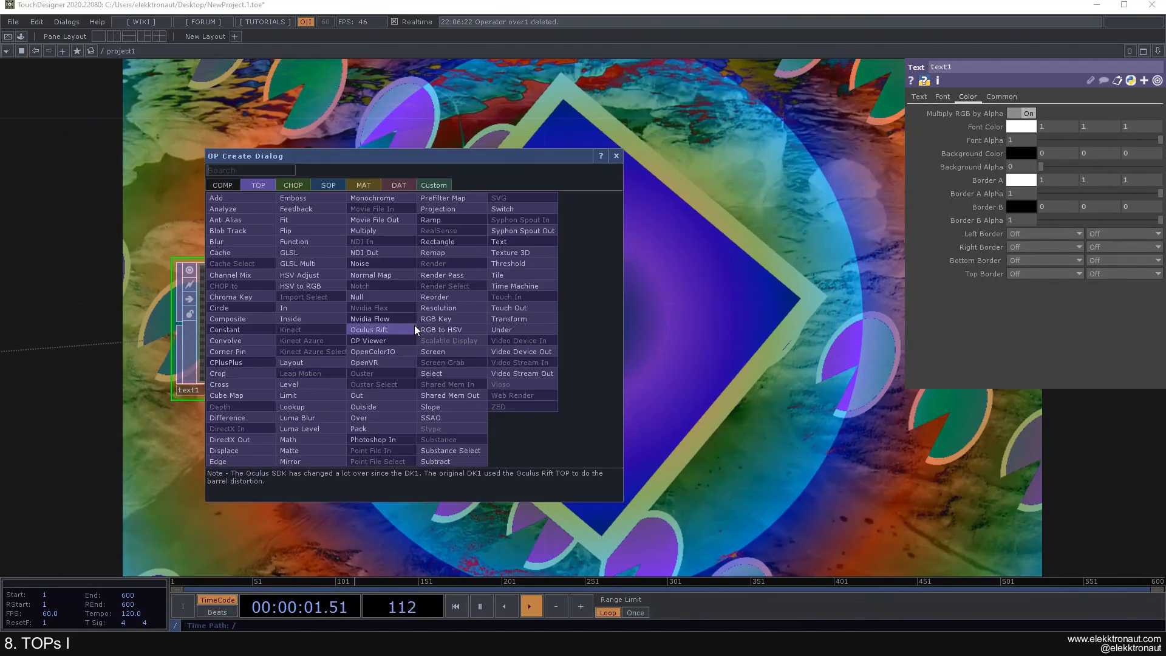
click(513, 320)
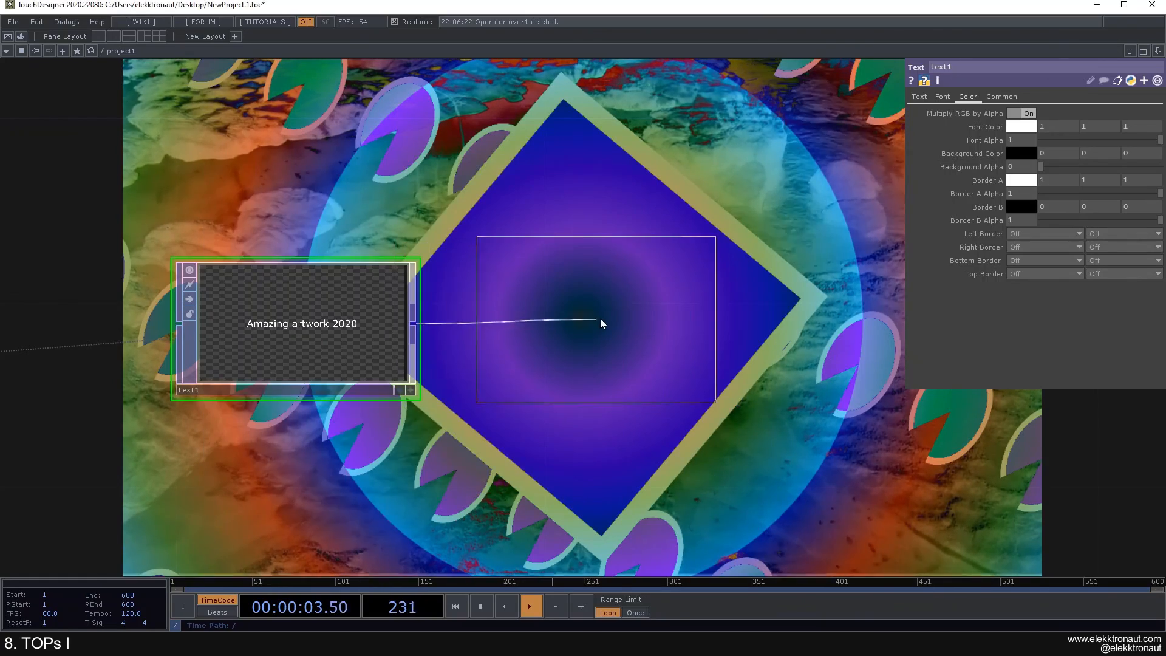
click(622, 325)
scroll(588, 298, down, 5)
drag(626, 159, 431, 235)
Step: Insert an Over TOP after comp3 and wire transform2 into over1's second input
right_click(538, 174)
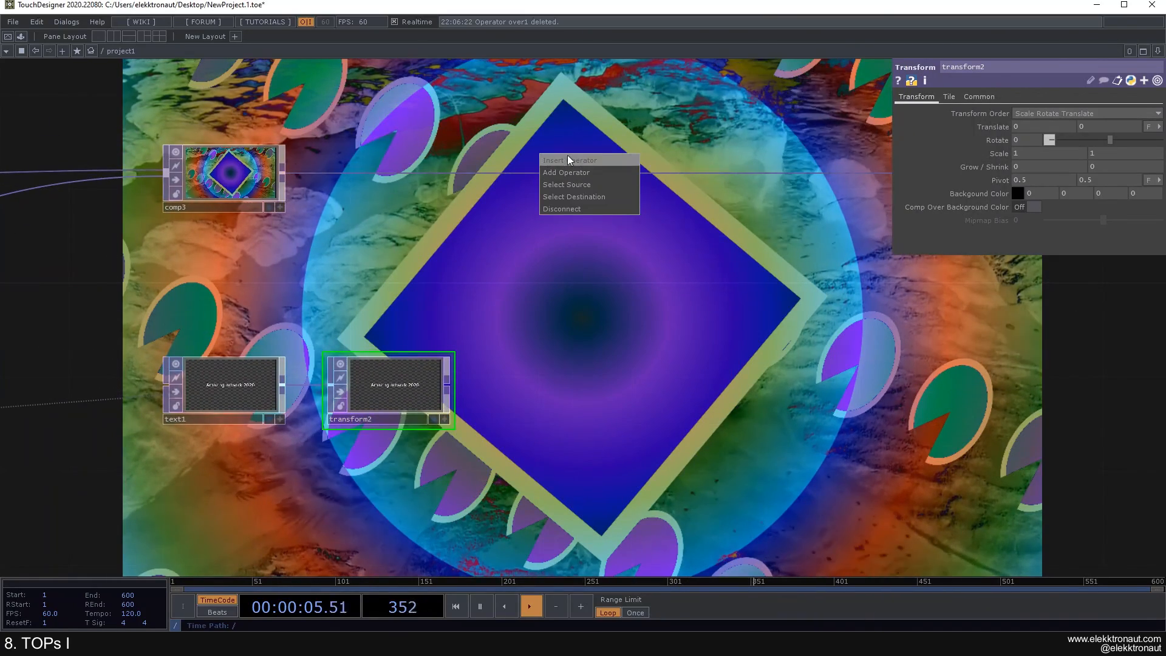
click(567, 159)
text(over)
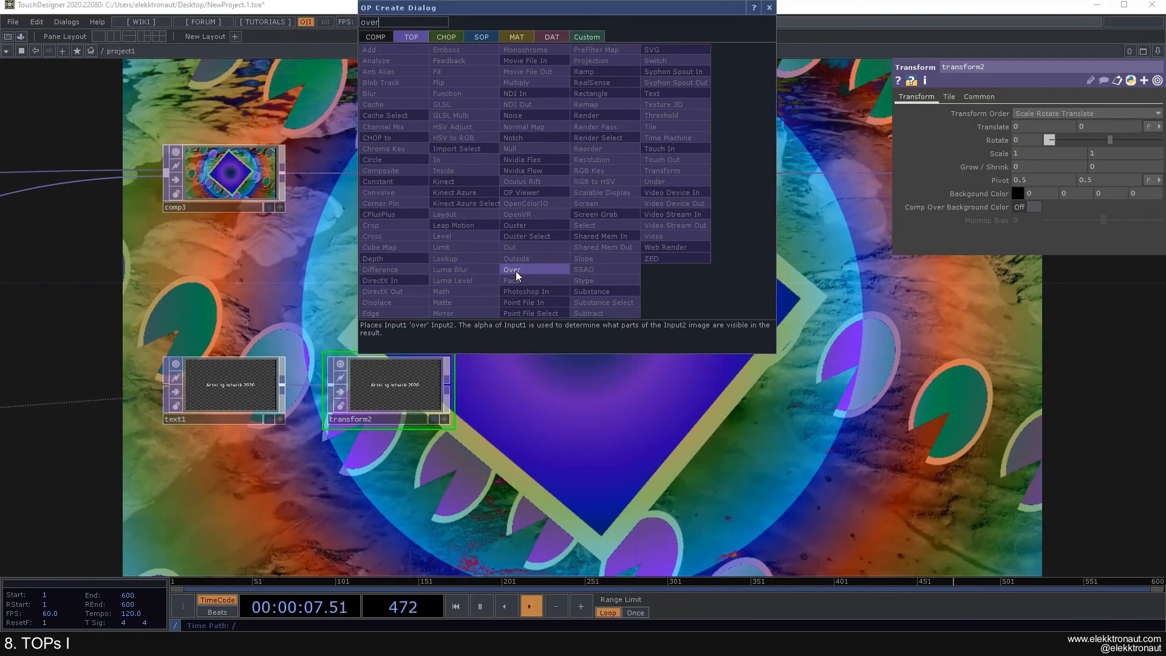
click(516, 271)
click(744, 168)
drag(447, 381, 682, 183)
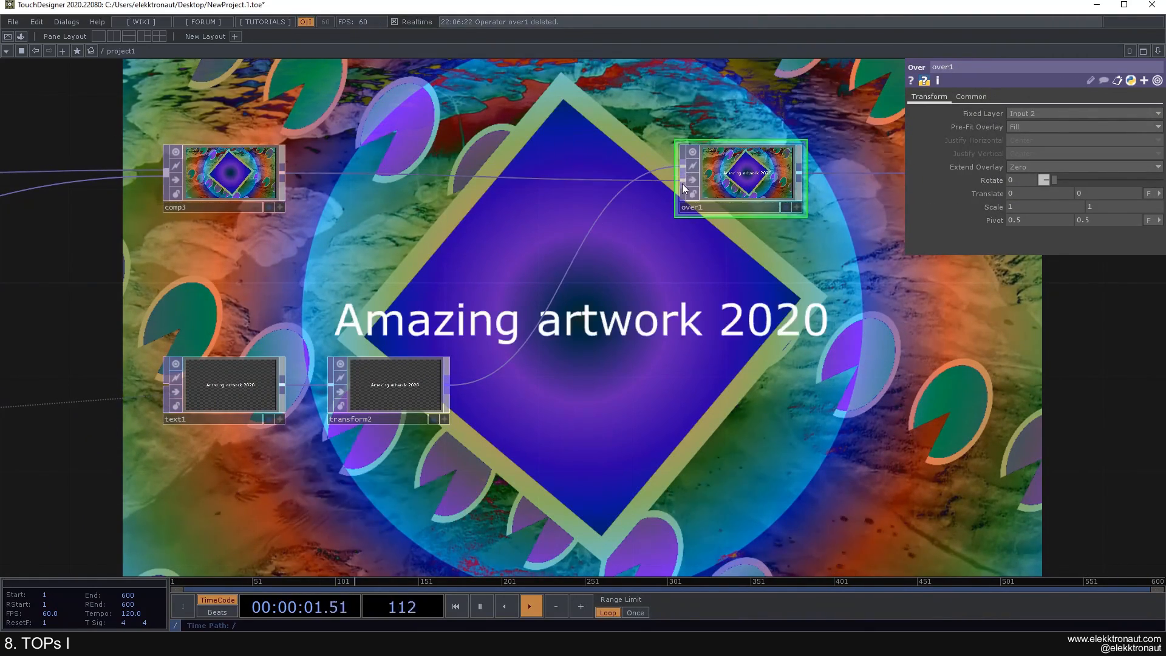
drag(676, 263, 439, 223)
scroll(549, 252, down, 2)
scroll(366, 195, down, 2)
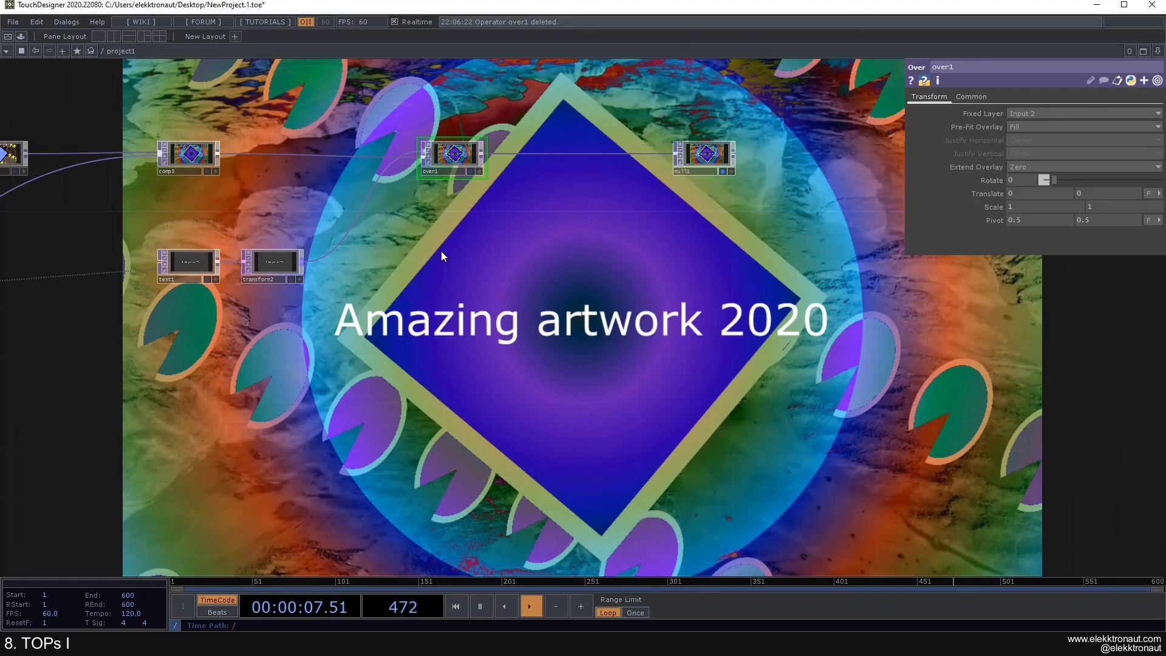
scroll(442, 251, down, 2)
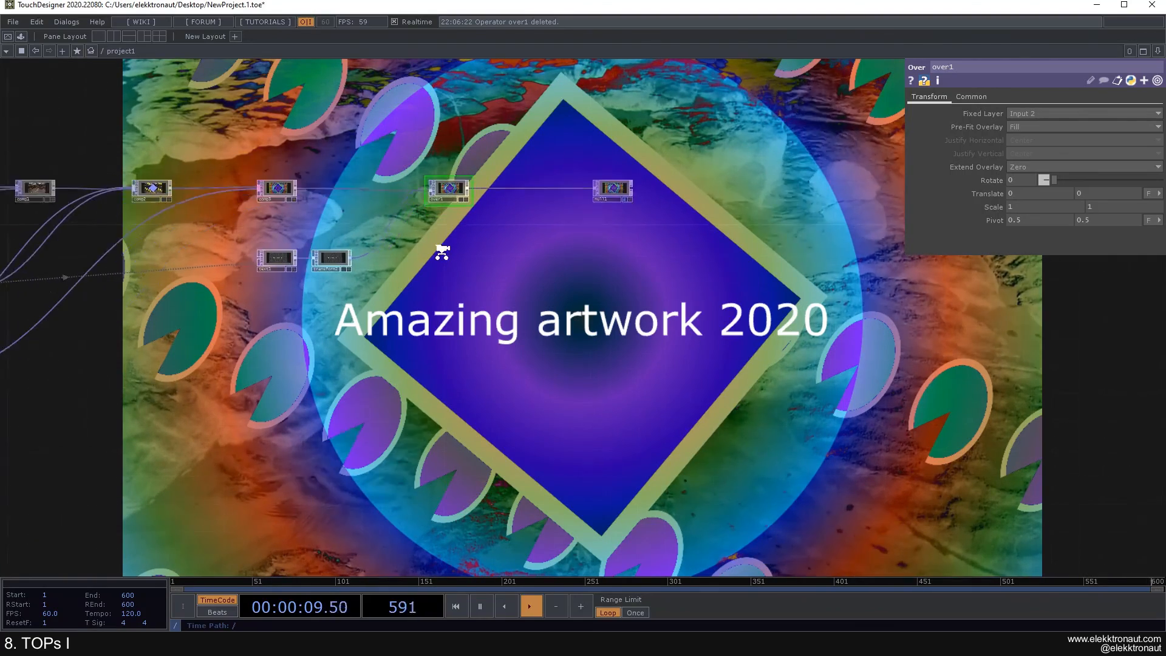
scroll(442, 252, up, 1)
drag(455, 256, 554, 258)
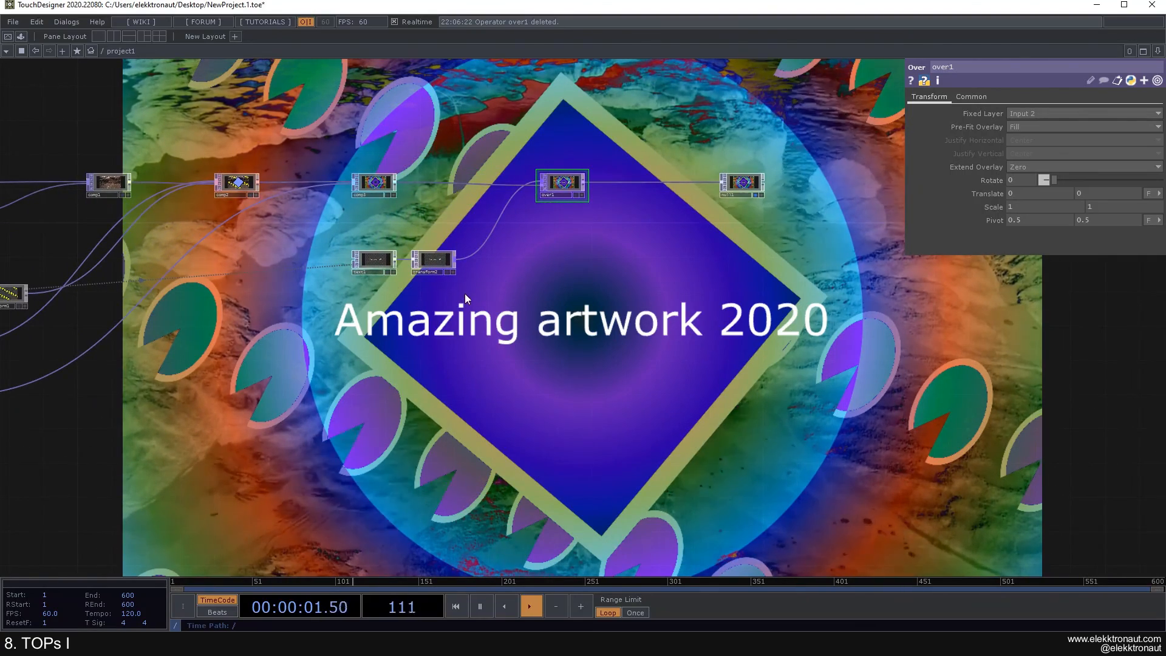
drag(476, 292, 498, 323)
scroll(526, 293, down, 2)
scroll(555, 291, up, 1)
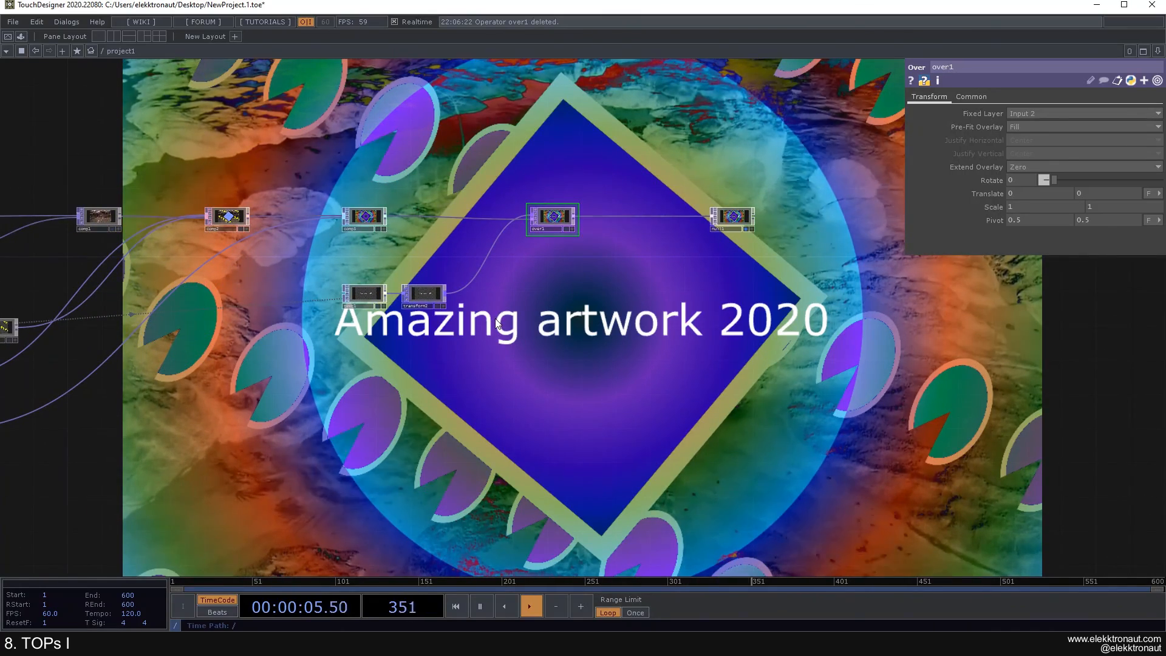